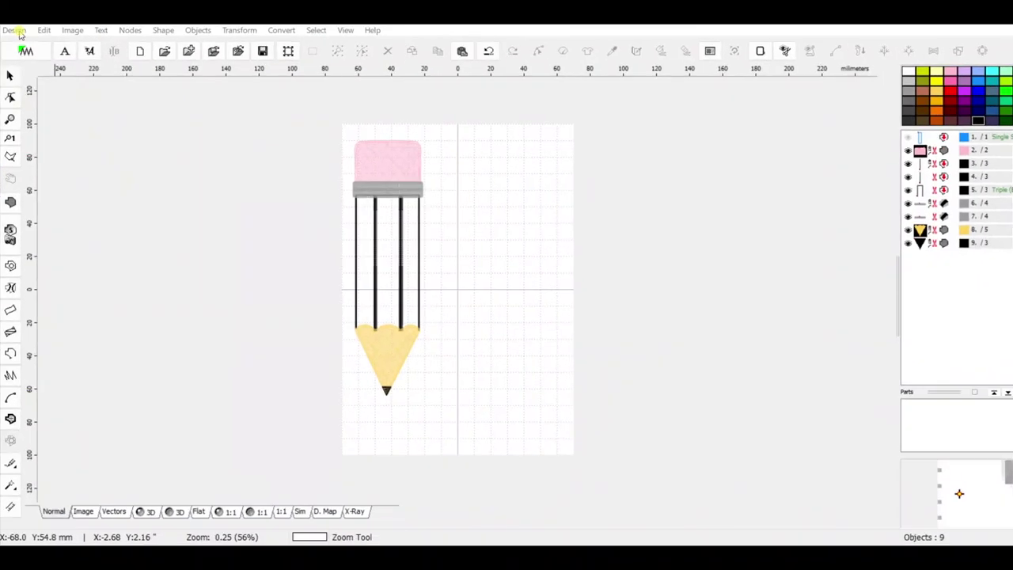
# - Start a new design and discard the unsaved changes to the pencil bookmark
pyautogui.click(17, 30)
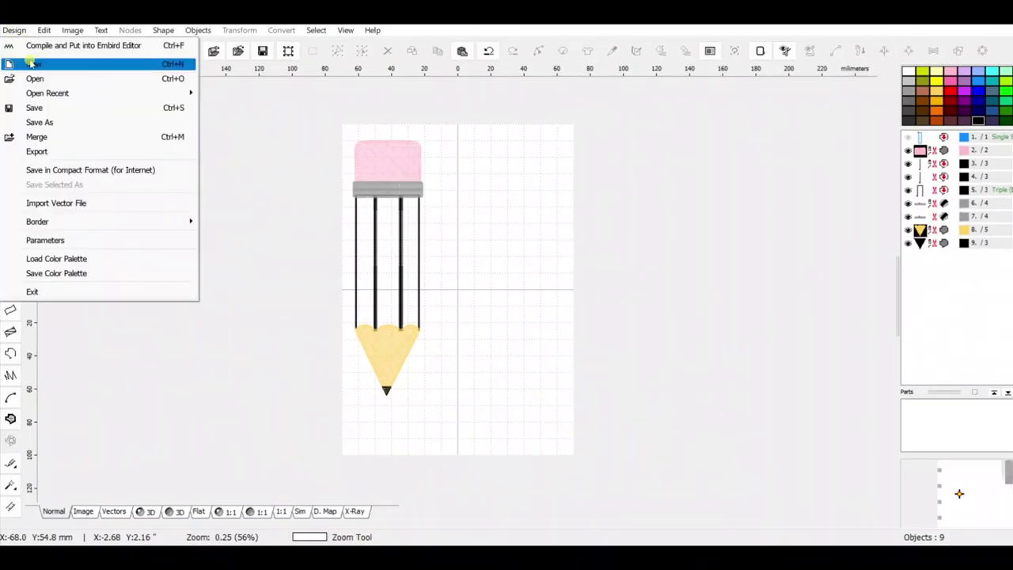
pyautogui.click(32, 64)
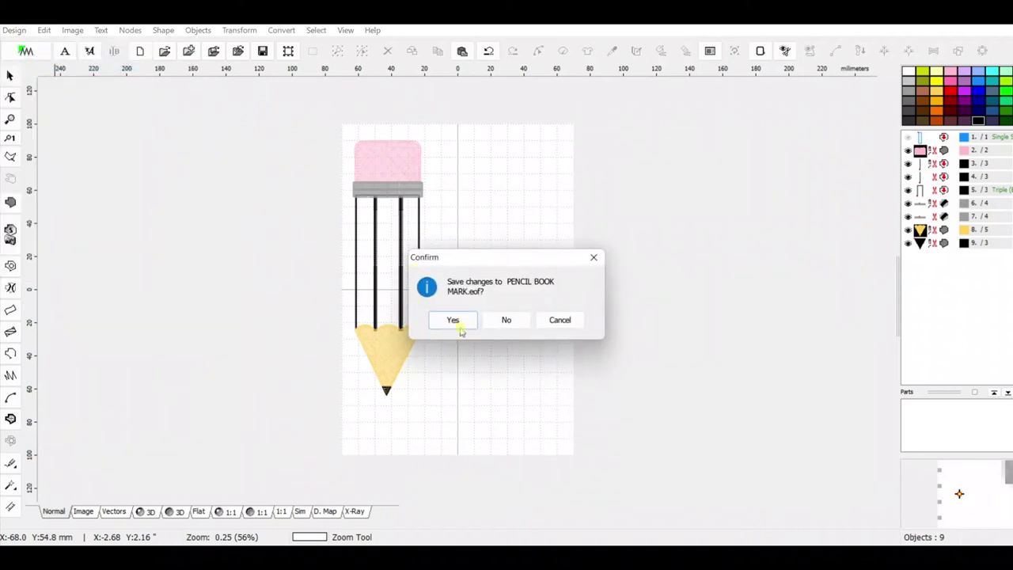
pyautogui.click(506, 321)
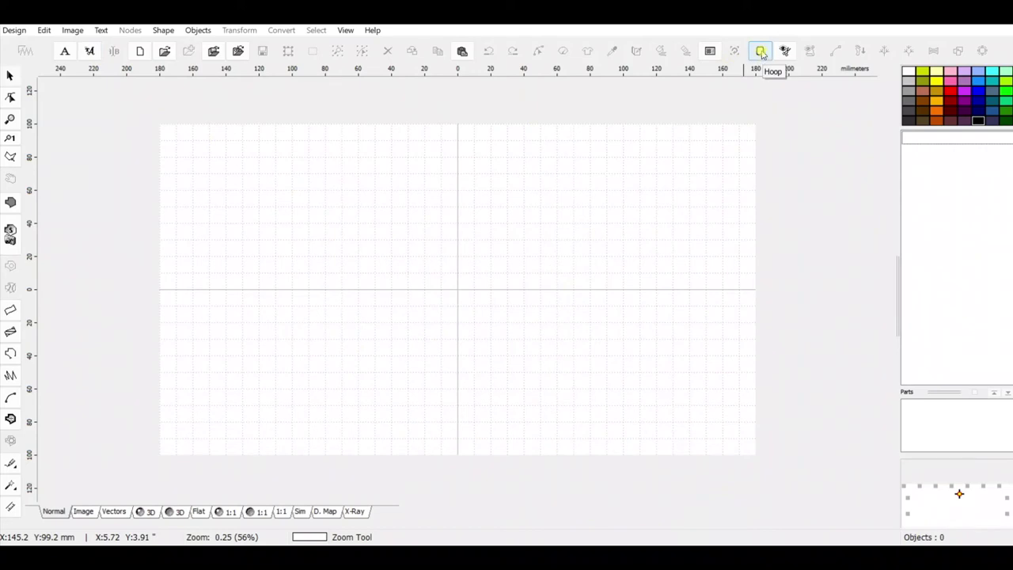
# - Choose the Janome MC500e RE20b Hoop, 140 x 200 mm, as the hoop size
pyautogui.click(760, 53)
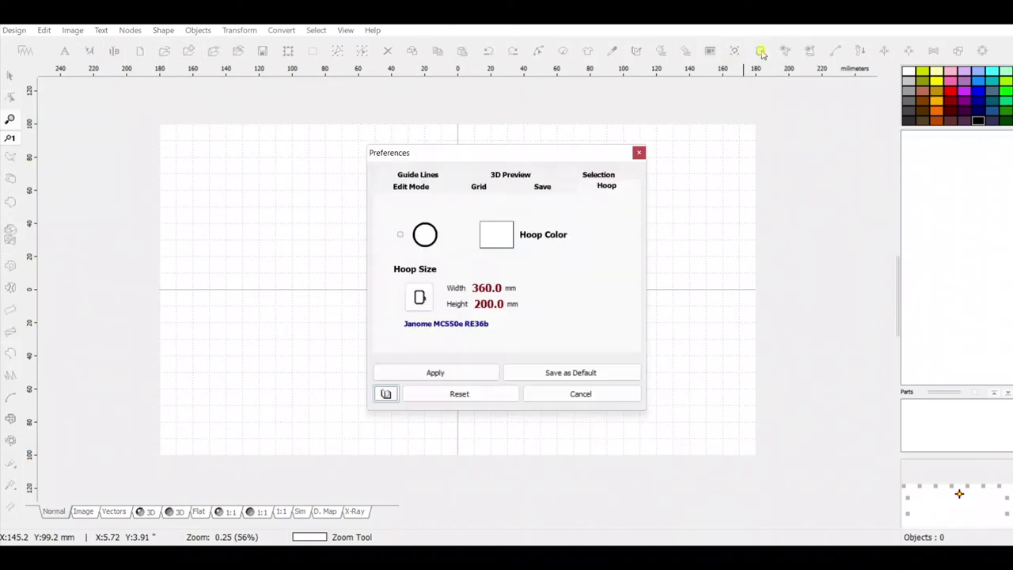
pyautogui.click(446, 324)
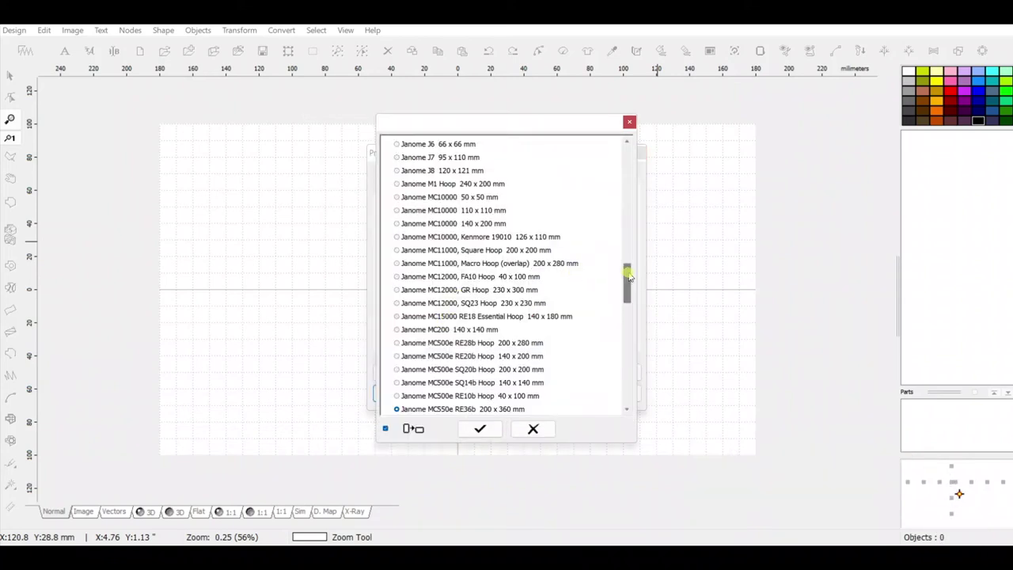
pyautogui.moveTo(625, 277); pyautogui.dragTo(627, 338)
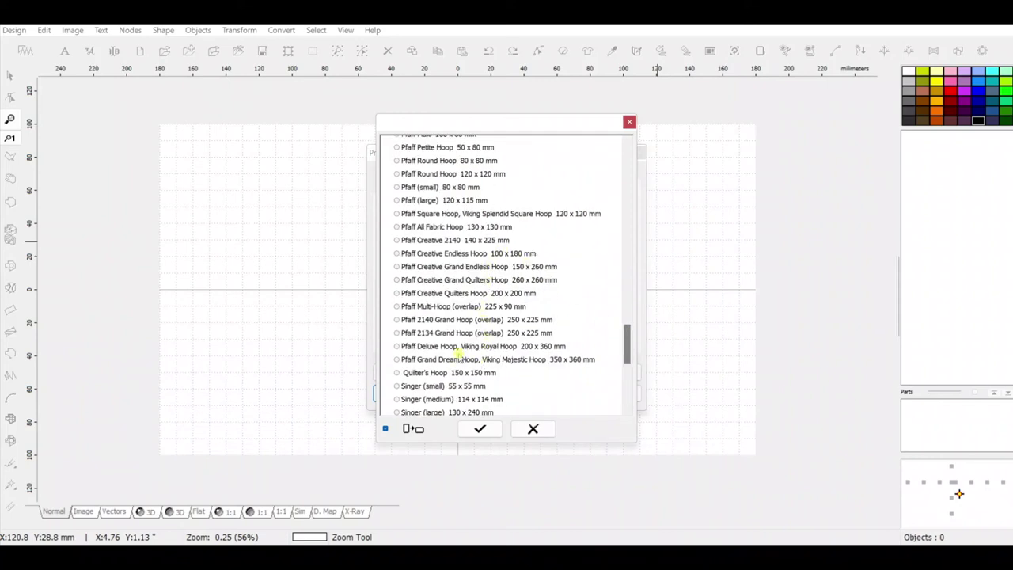
pyautogui.moveTo(628, 338); pyautogui.dragTo(624, 281)
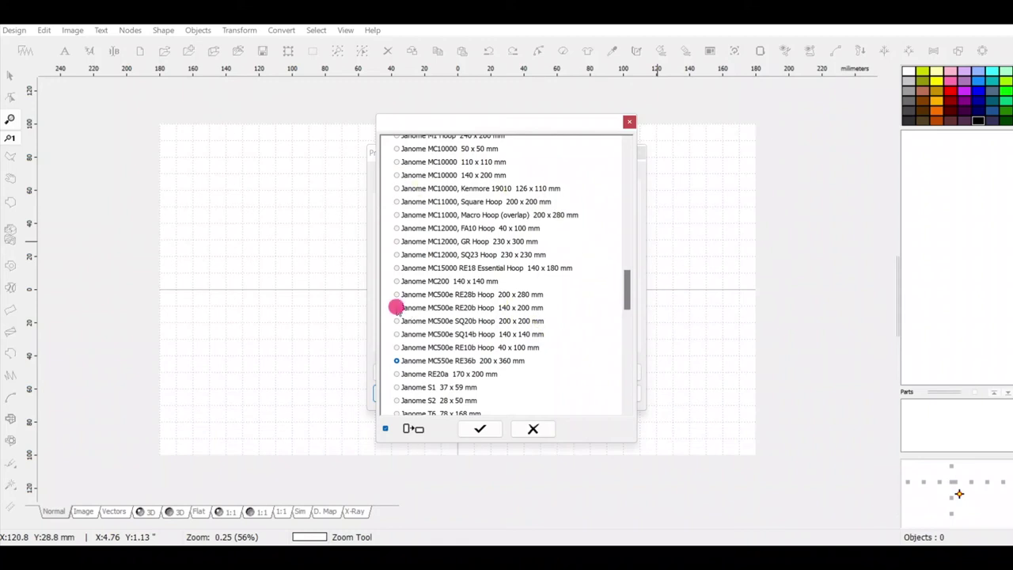
pyautogui.click(397, 308)
pyautogui.click(480, 429)
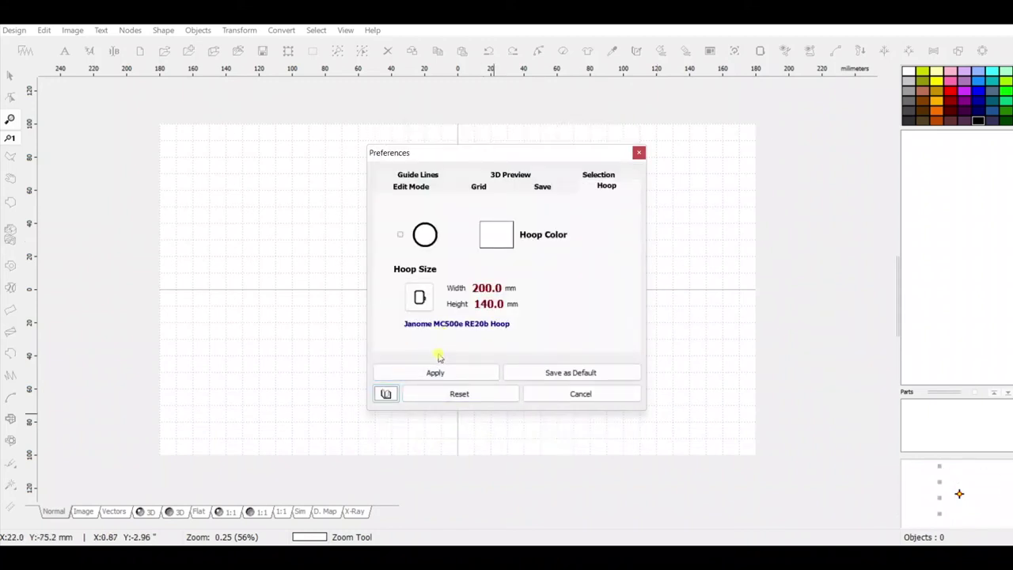
# - Turn off the hoop rotation so it is 140 mm wide and 200 mm high, and apply the hoop settings
pyautogui.click(447, 323)
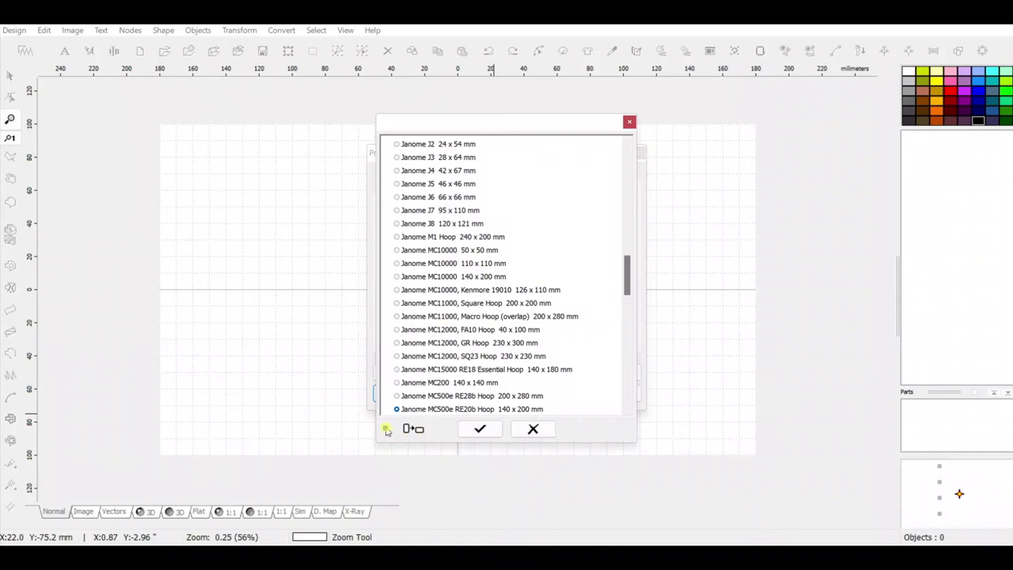
pyautogui.click(479, 428)
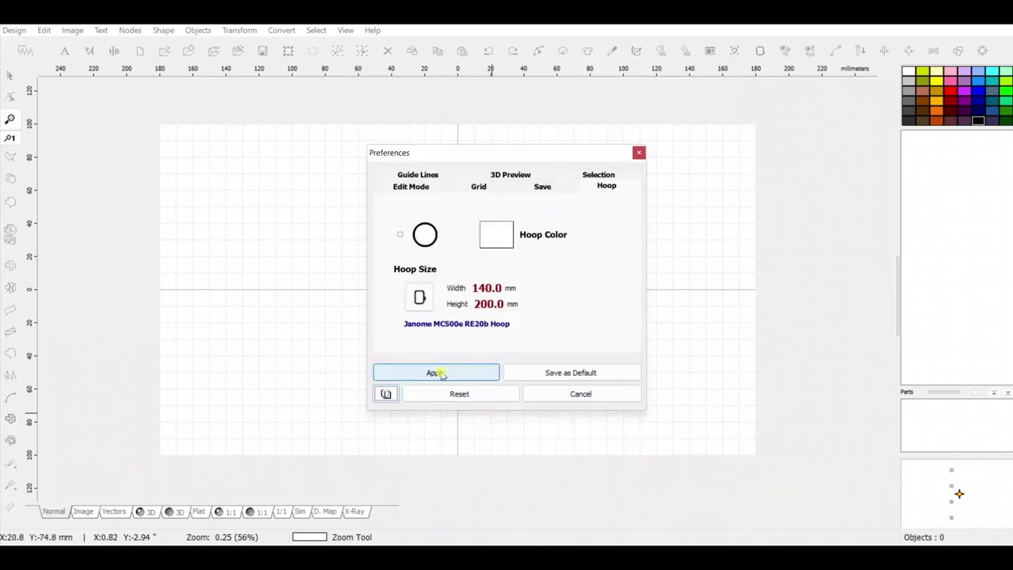
pyautogui.click(441, 372)
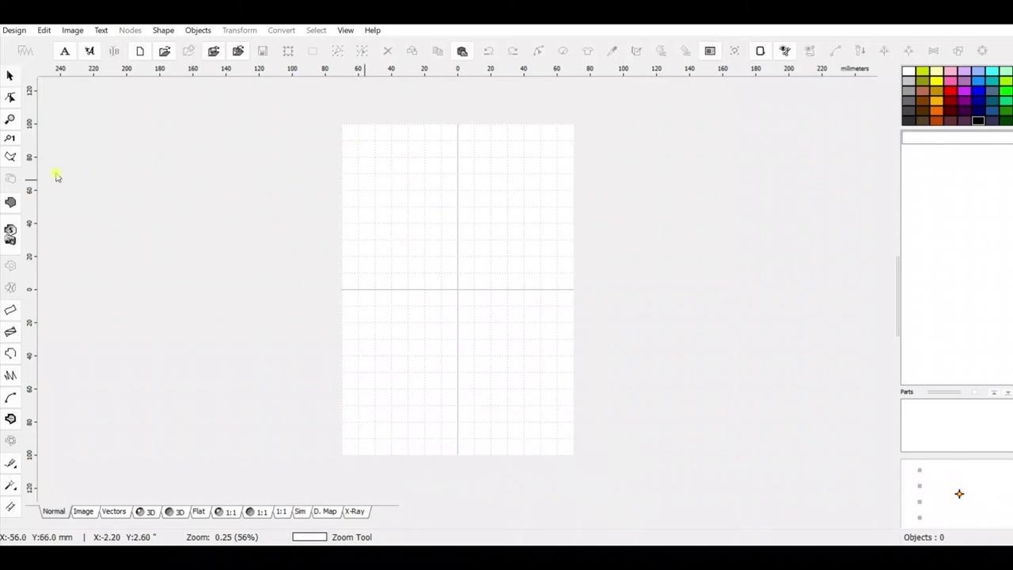
# - Draw a closed fill object about 47 x 30 mm in the upper half of the hoop and generate its stitches
pyautogui.click(11, 203)
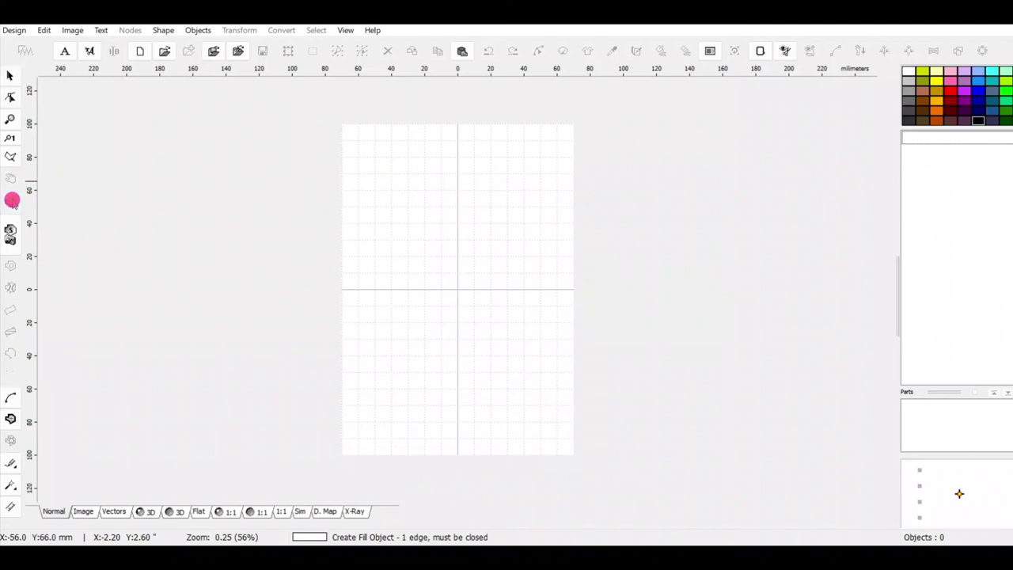
pyautogui.click(391, 185)
pyautogui.click(468, 168)
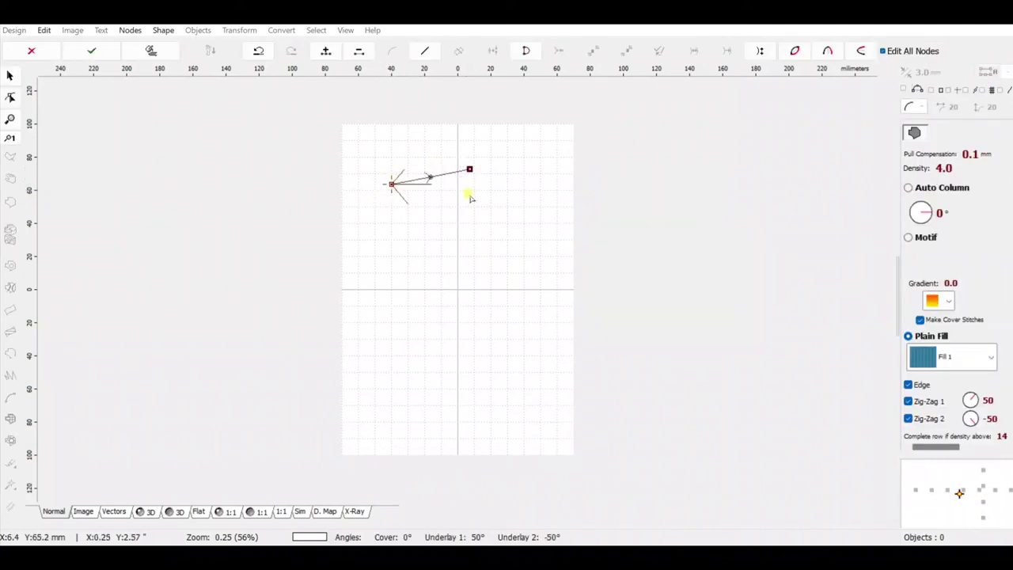
pyautogui.click(466, 200)
pyautogui.click(435, 217)
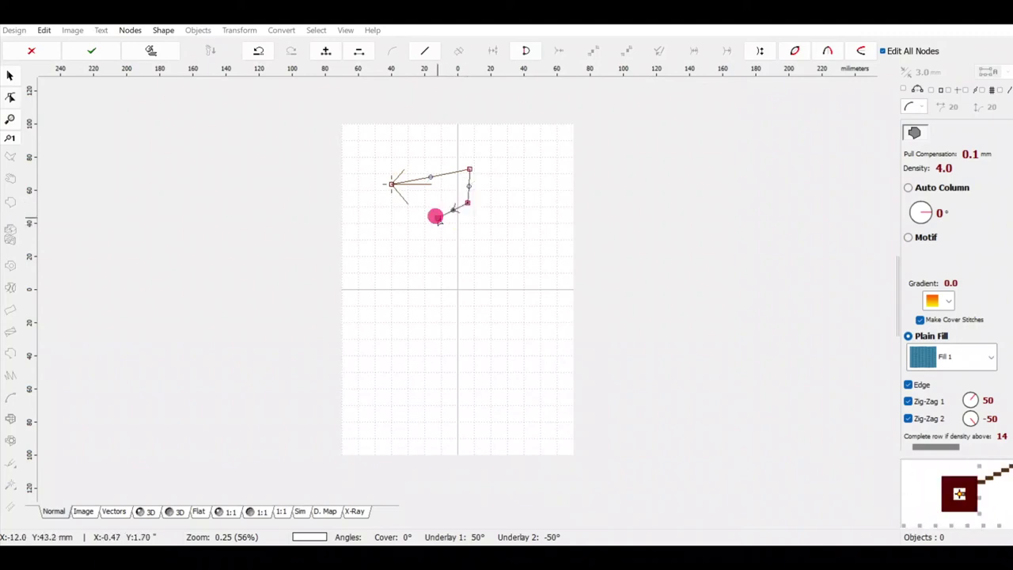
pyautogui.rightClick(396, 199)
pyautogui.rightClick(394, 187)
pyautogui.rightClick(391, 184)
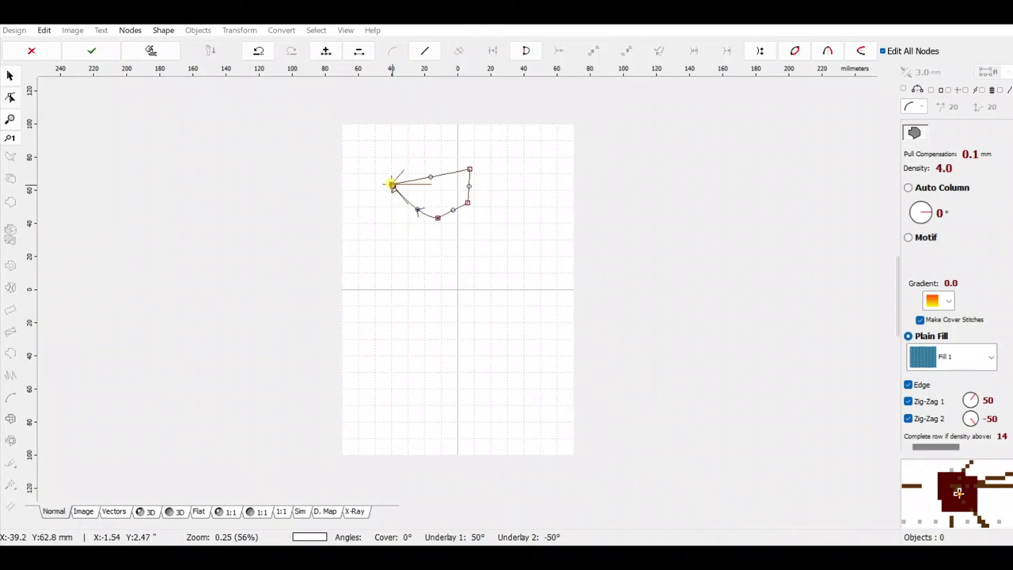
pyautogui.rightClick(391, 184)
pyautogui.click(434, 194)
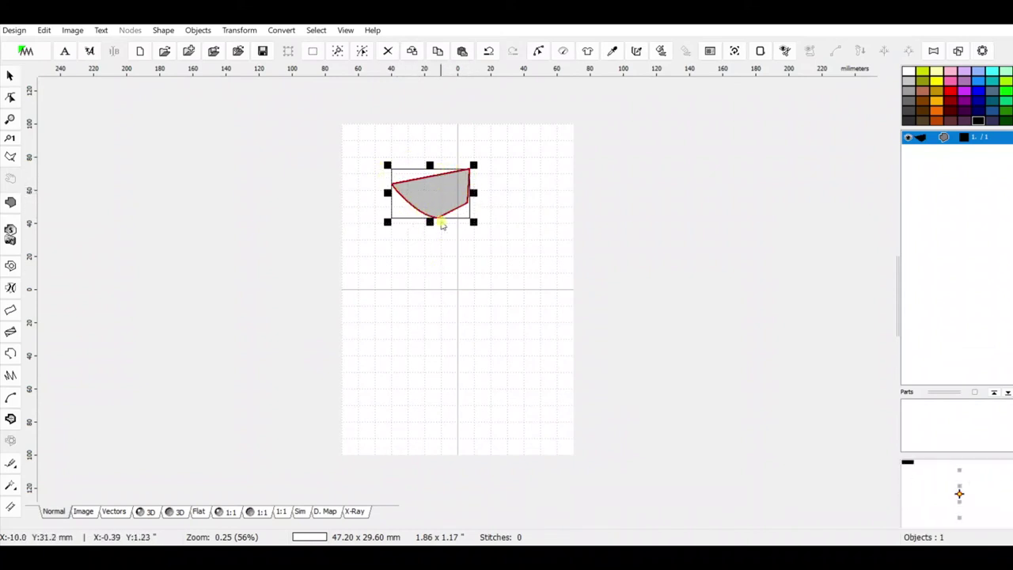
pyautogui.click(661, 50)
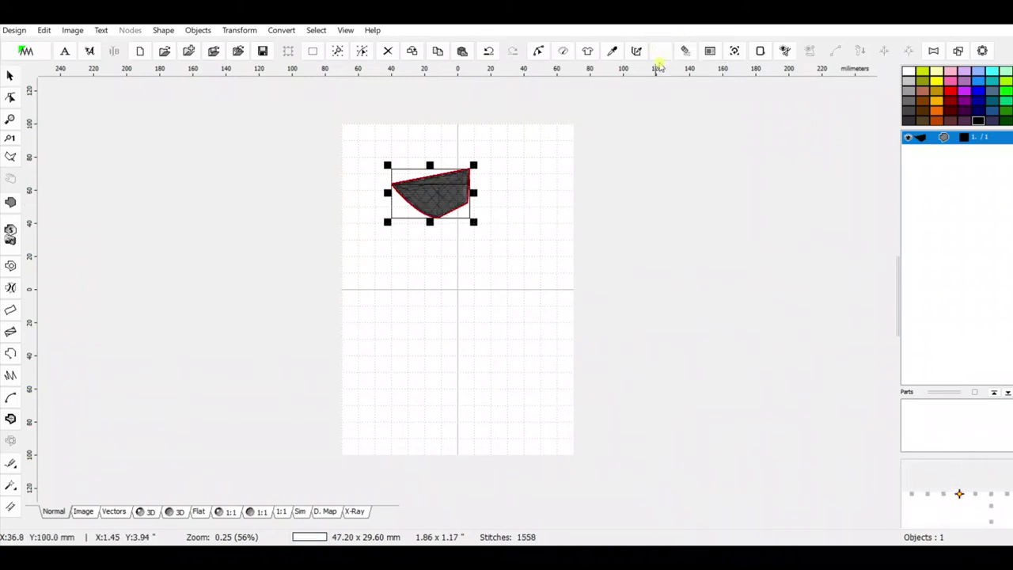
# - Draw a closed four-sided single-stitch outline object about 41 x 29 mm below the filled shape and generate its stitches
pyautogui.click(11, 354)
pyautogui.click(409, 272)
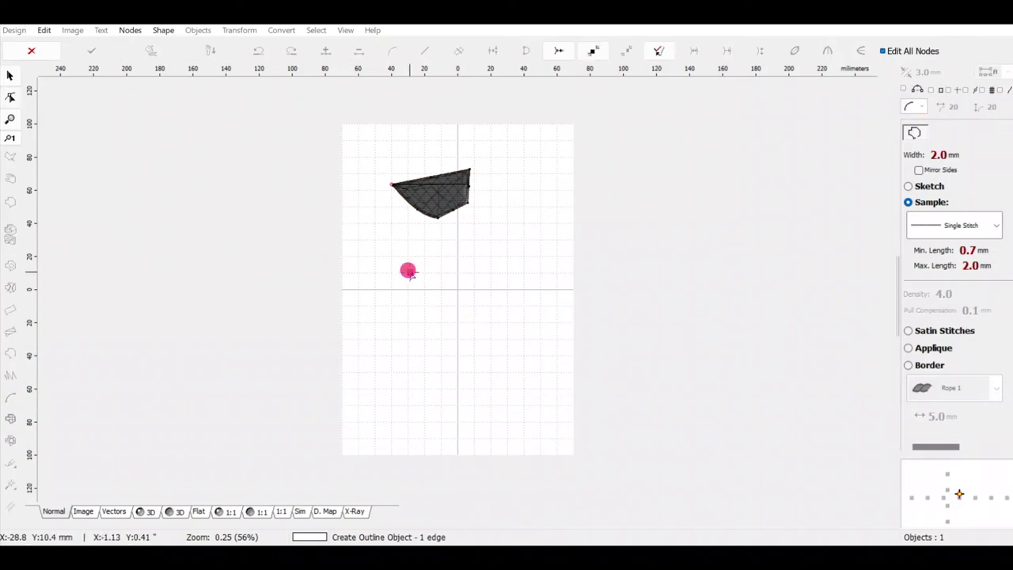
pyautogui.click(469, 267)
pyautogui.click(477, 294)
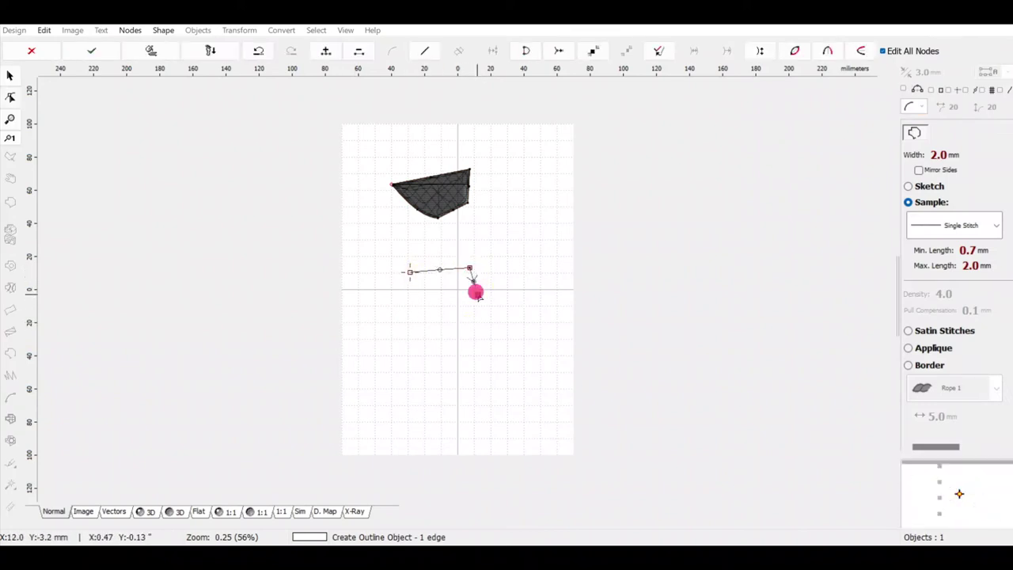
pyautogui.click(425, 314)
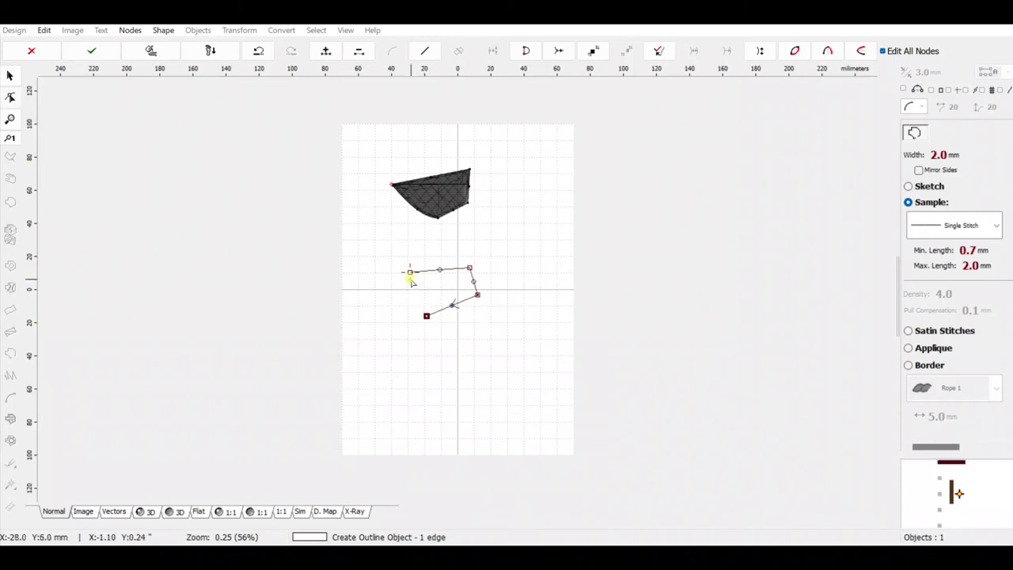
pyautogui.click(409, 286)
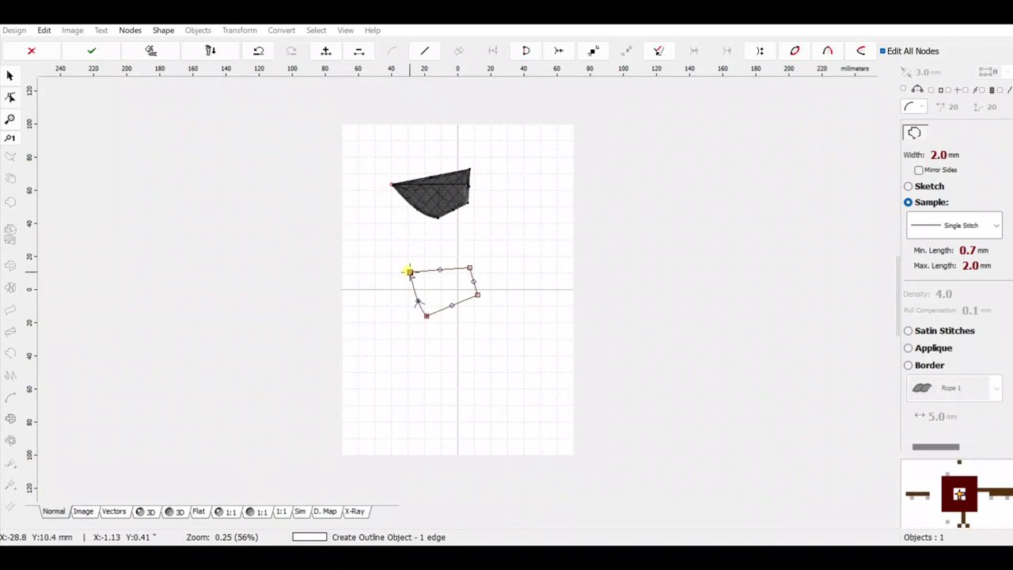
pyautogui.rightClick(409, 272)
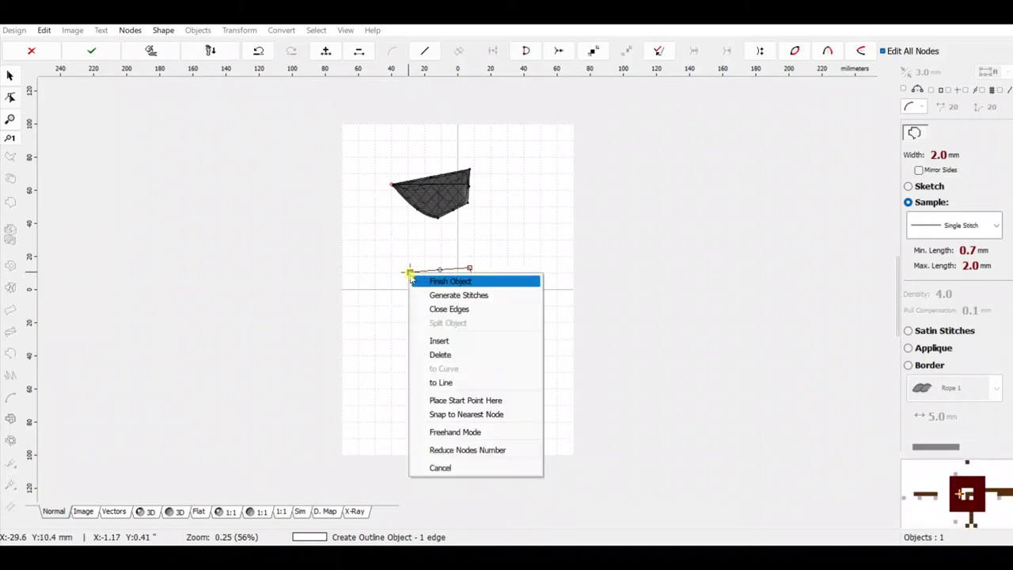
pyautogui.click(436, 282)
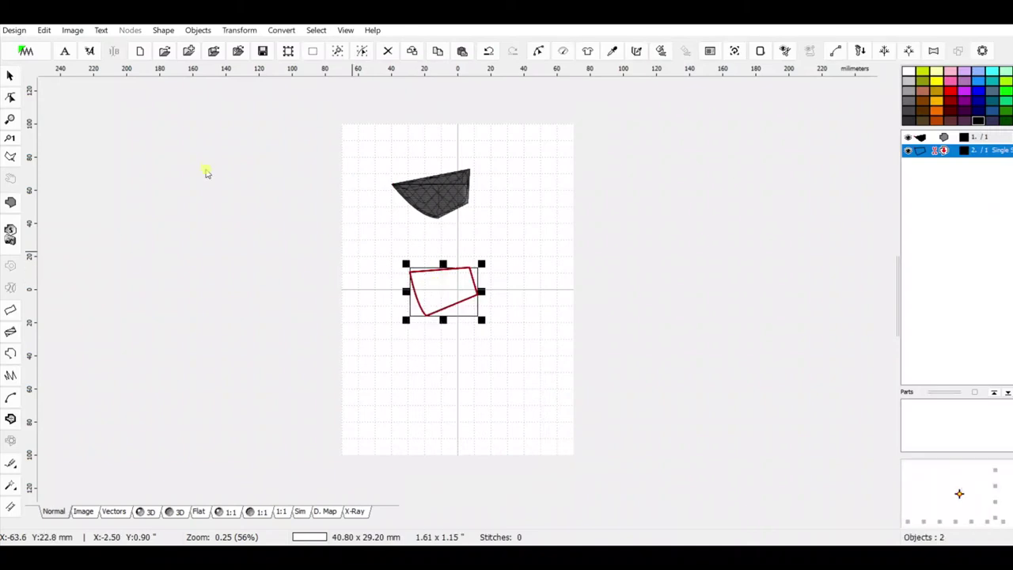
pyautogui.click(660, 51)
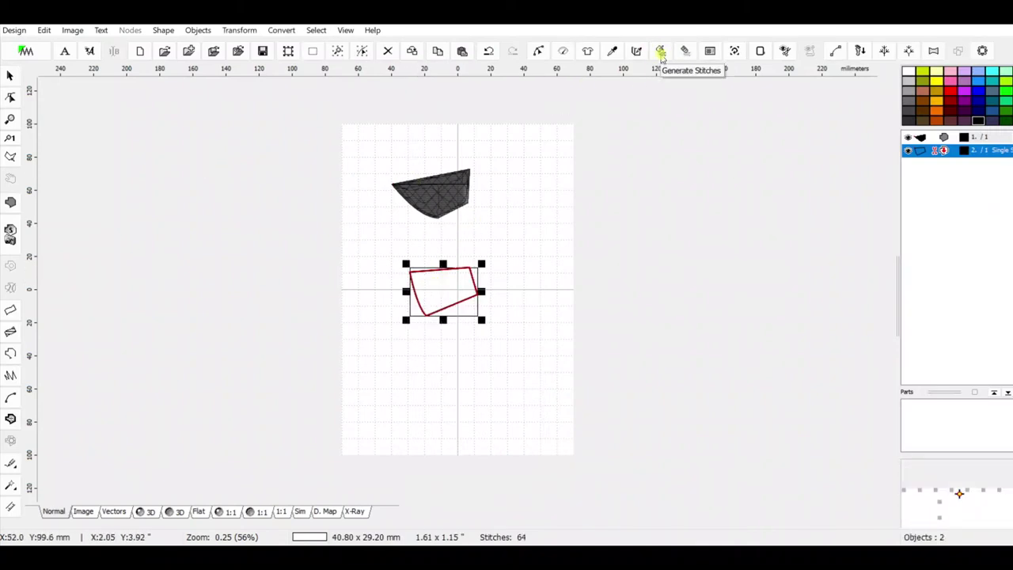
# - Examine the stitches of the filled shape and the outline shape up close in the 3D preview
pyautogui.click(146, 511)
pyautogui.click(514, 331)
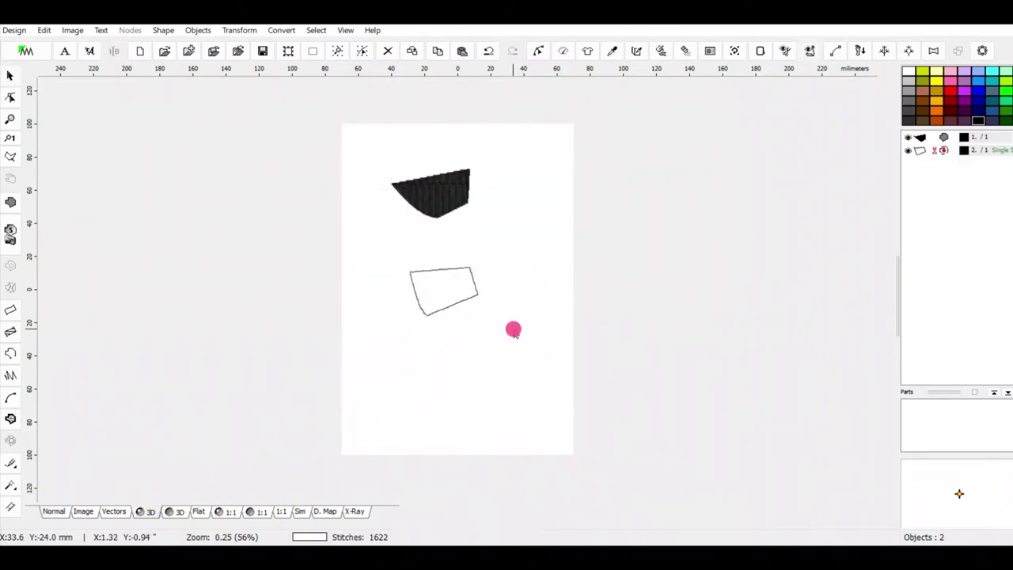
pyautogui.scroll(2, 430, 322)
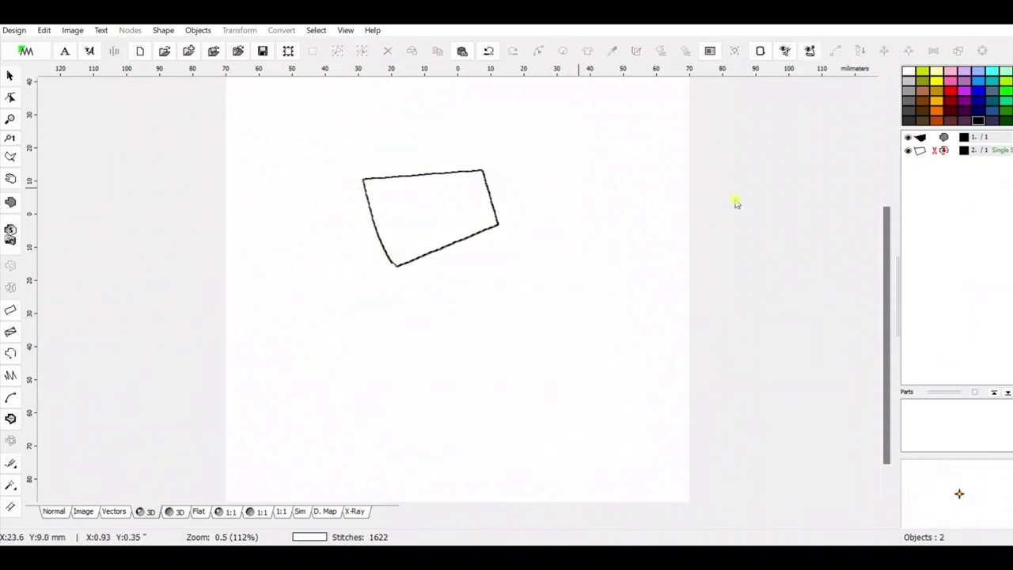
pyautogui.moveTo(883, 212); pyautogui.dragTo(863, 135)
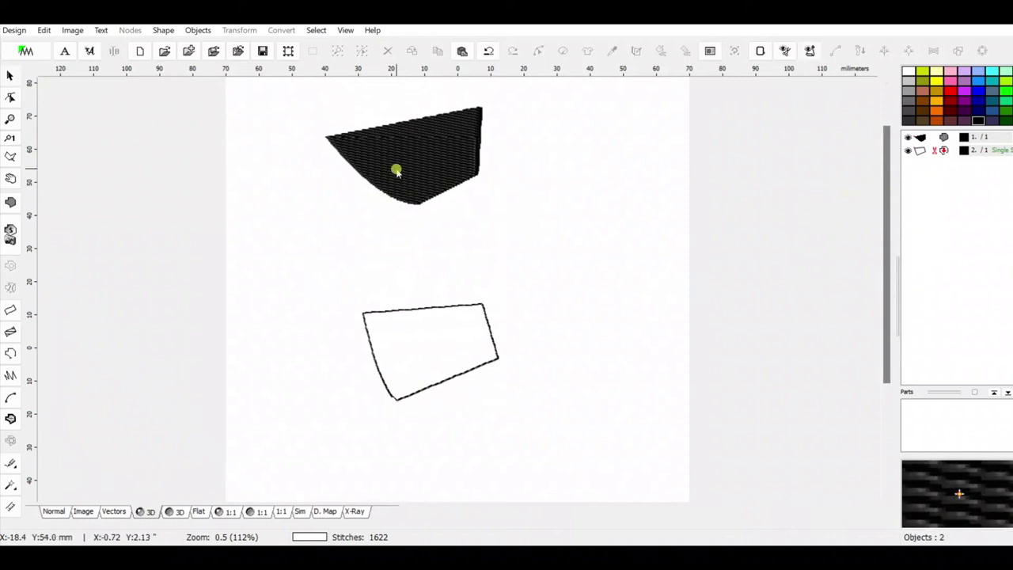
# - Delete the filled shape and the outline shape from the design
pyautogui.click(446, 165)
pyautogui.rightClick(445, 165)
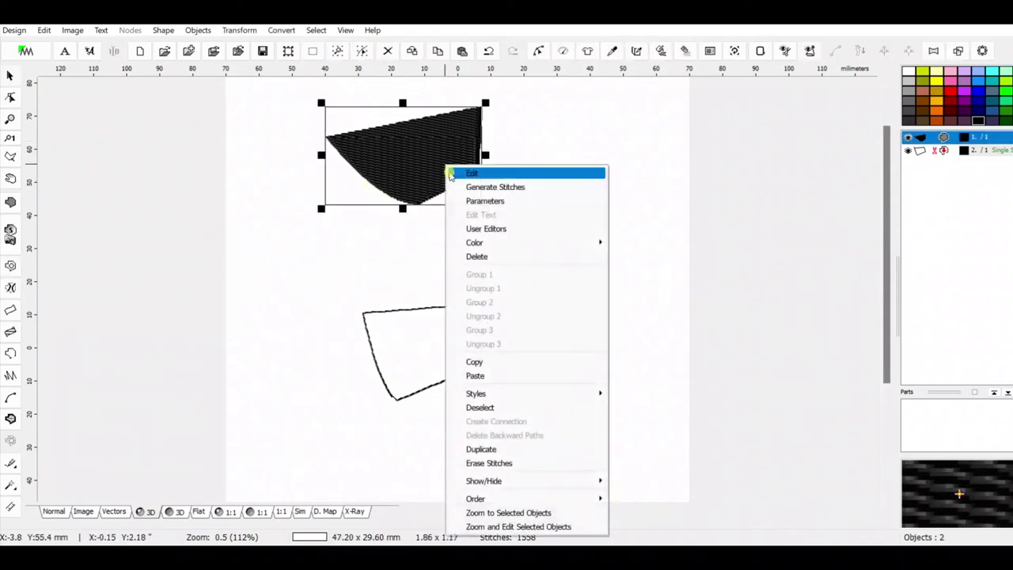
pyautogui.click(484, 255)
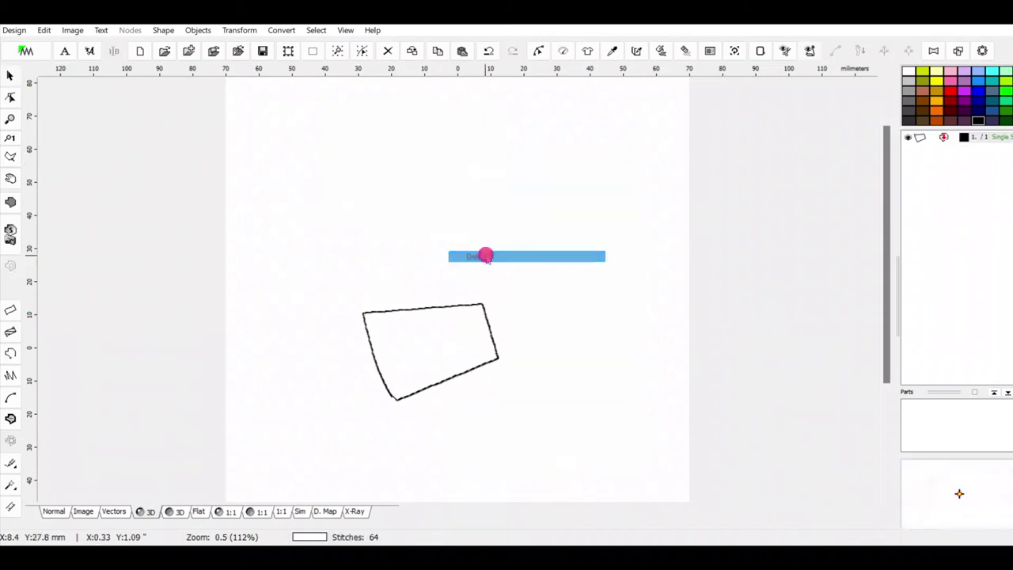
pyautogui.click(477, 309)
pyautogui.rightClick(479, 308)
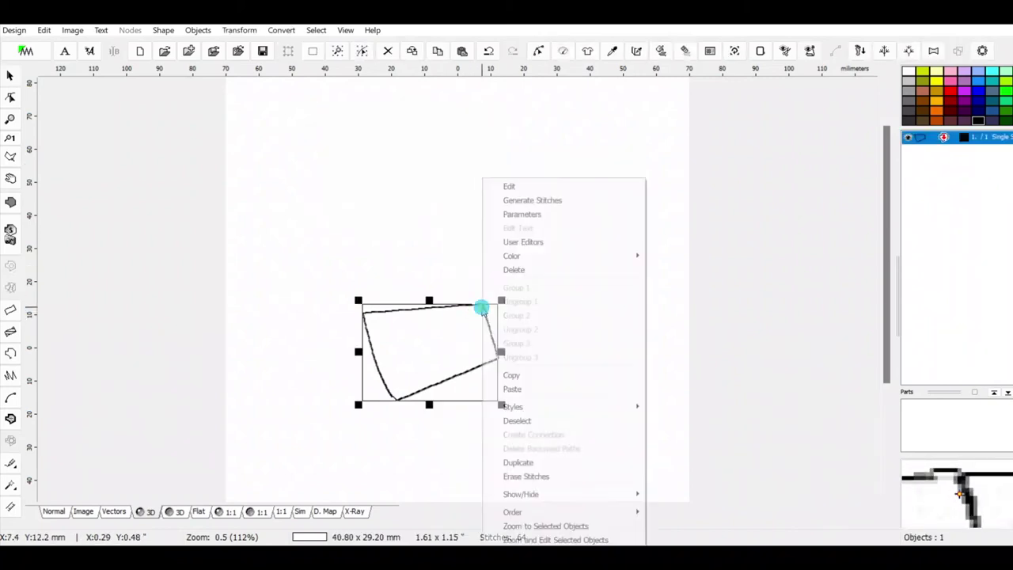
pyautogui.click(526, 271)
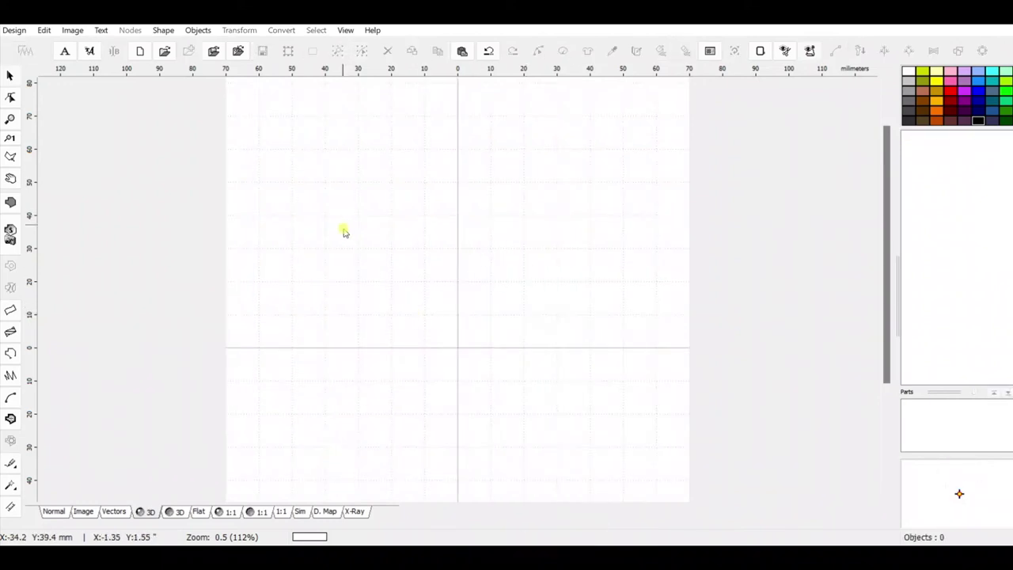
# - Place a horizontal guide line about 60 mm above the hoop's centre
pyautogui.scroll(-1, 356, 246)
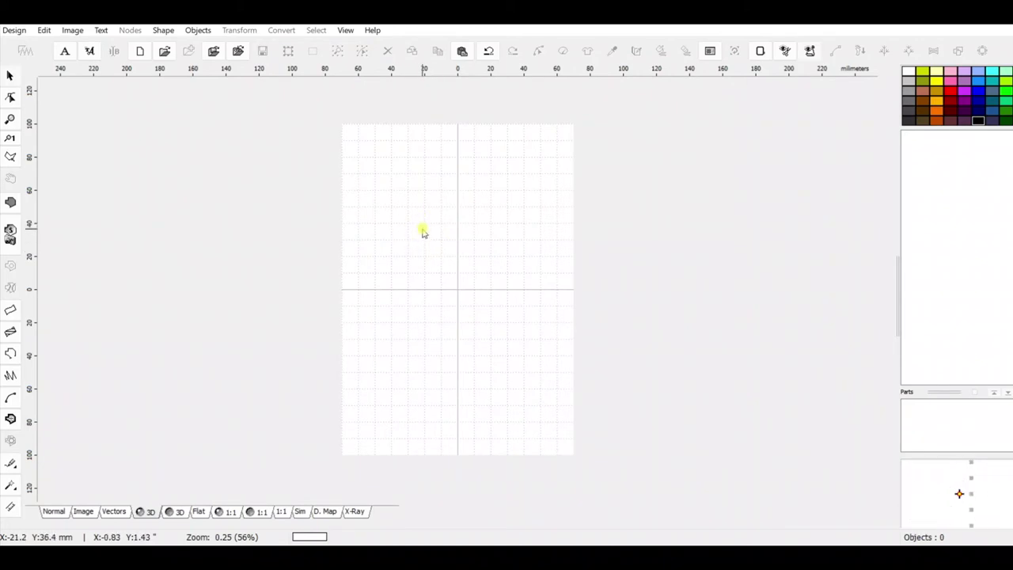
pyautogui.scroll(1, 419, 235)
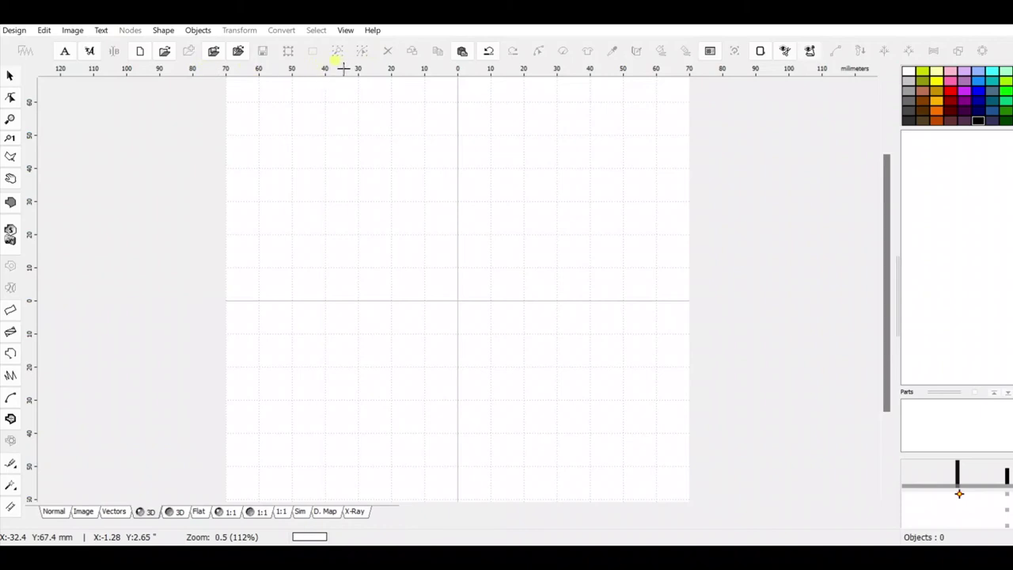
pyautogui.moveTo(341, 68); pyautogui.dragTo(355, 105)
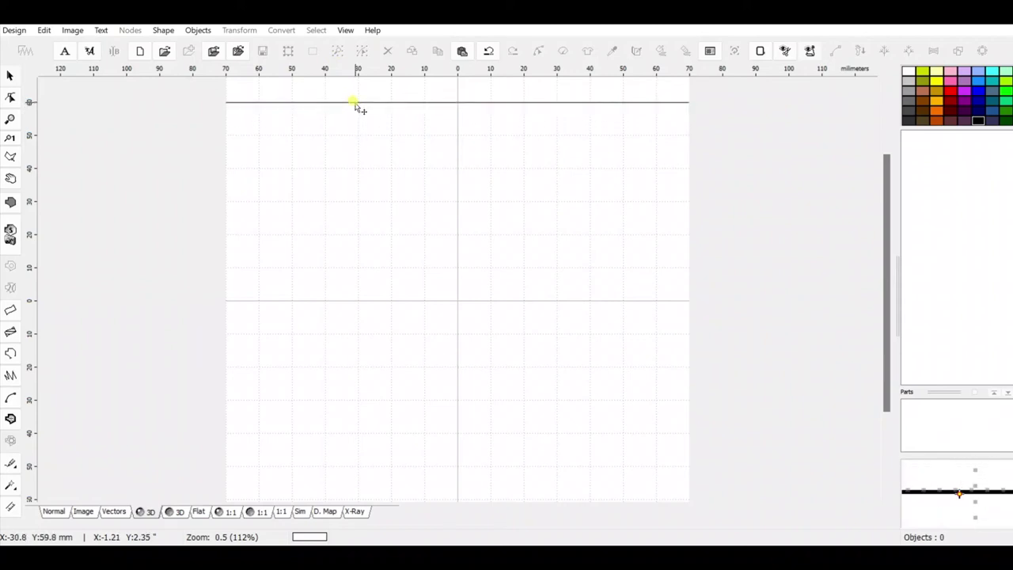
pyautogui.moveTo(354, 103); pyautogui.dragTo(355, 102)
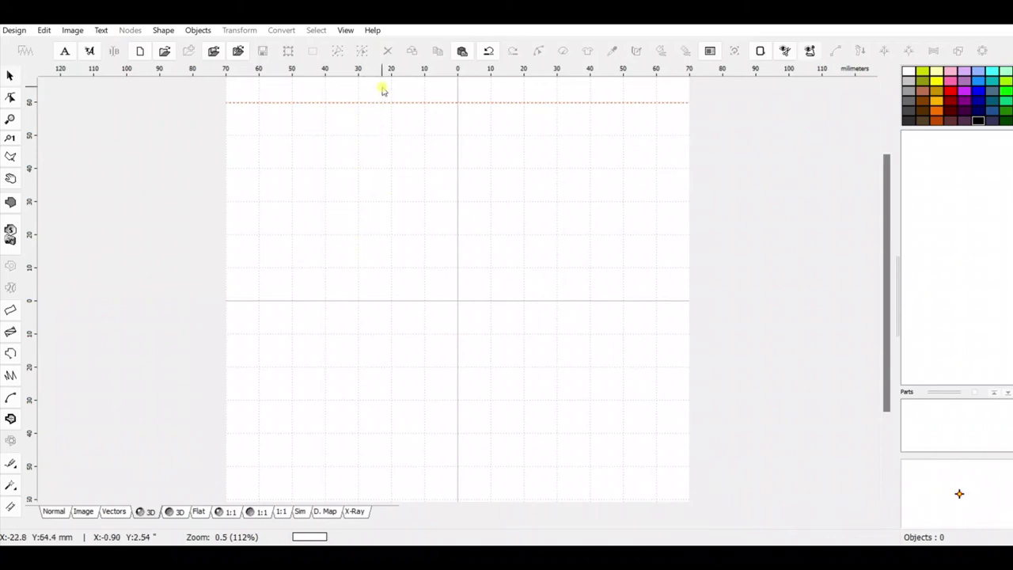
# - Place a second horizontal guide line and move it to 80 mm below the hoop's centre
pyautogui.moveTo(368, 63); pyautogui.dragTo(372, 467)
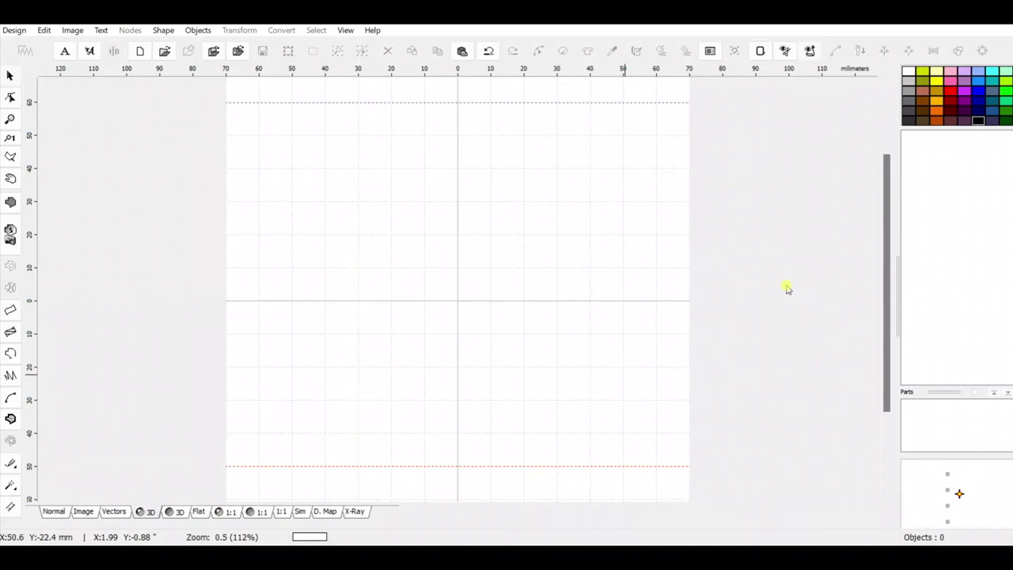
pyautogui.moveTo(884, 237); pyautogui.dragTo(884, 284)
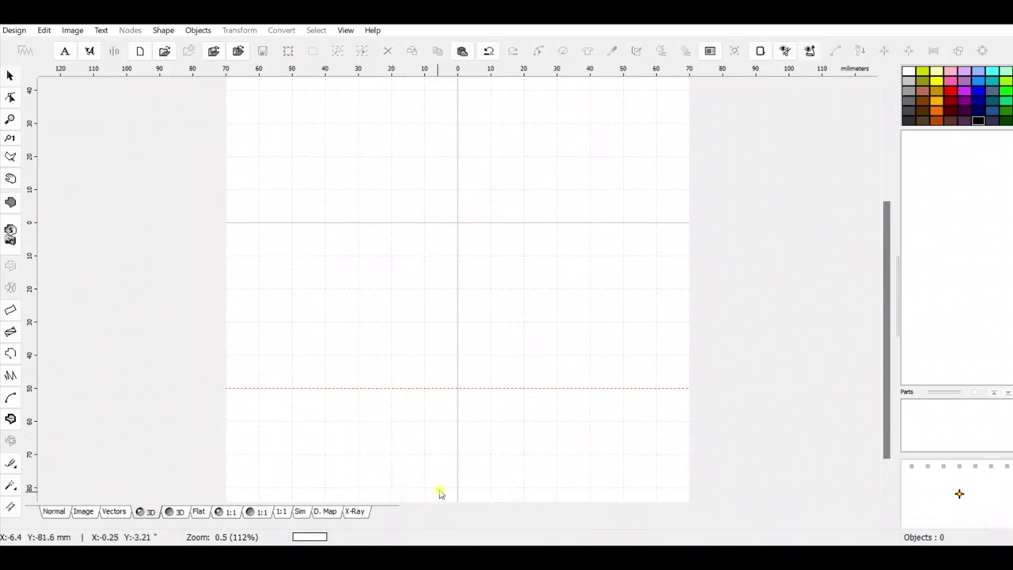
pyautogui.moveTo(886, 287); pyautogui.dragTo(887, 306)
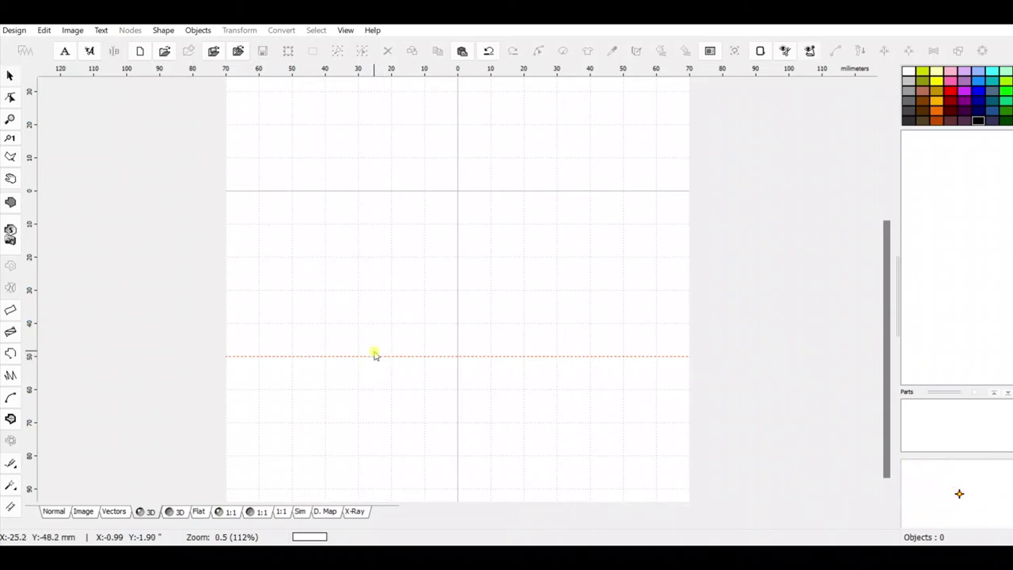
pyautogui.moveTo(379, 357); pyautogui.dragTo(387, 488)
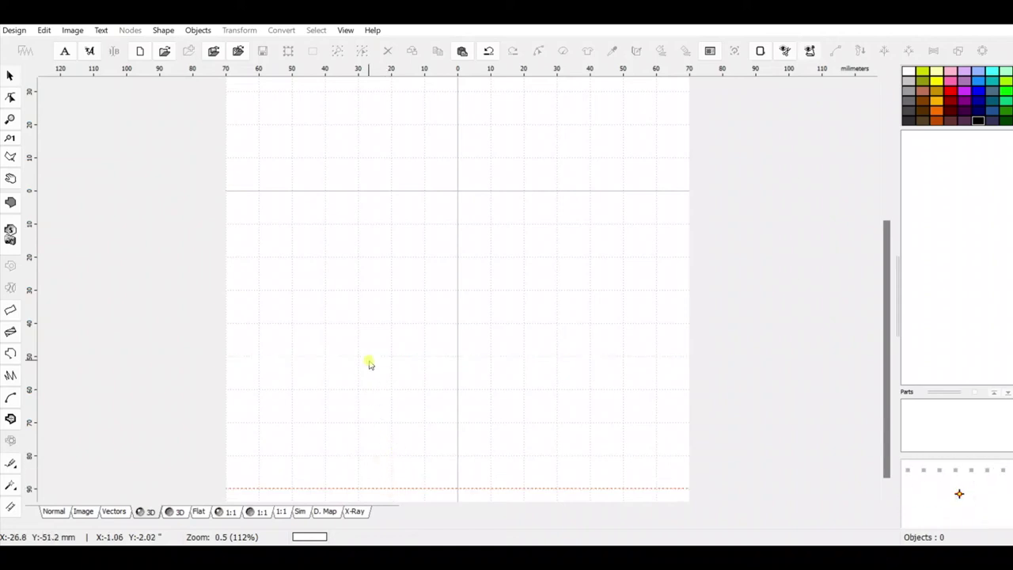
pyautogui.scroll(-1, 368, 363)
pyautogui.scroll(1, 366, 364)
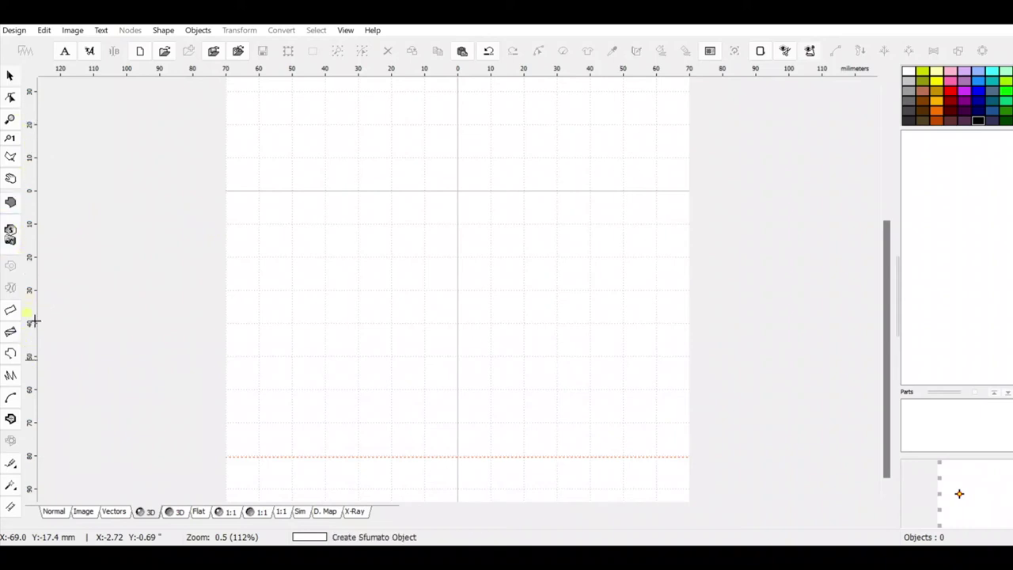
# - Place vertical guide lines 50 mm and 10 mm left of the hoop's centre, and move the upper horizontal guide line to 70 mm above it
pyautogui.click(14, 234)
pyautogui.moveTo(214, 245); pyautogui.dragTo(292, 248)
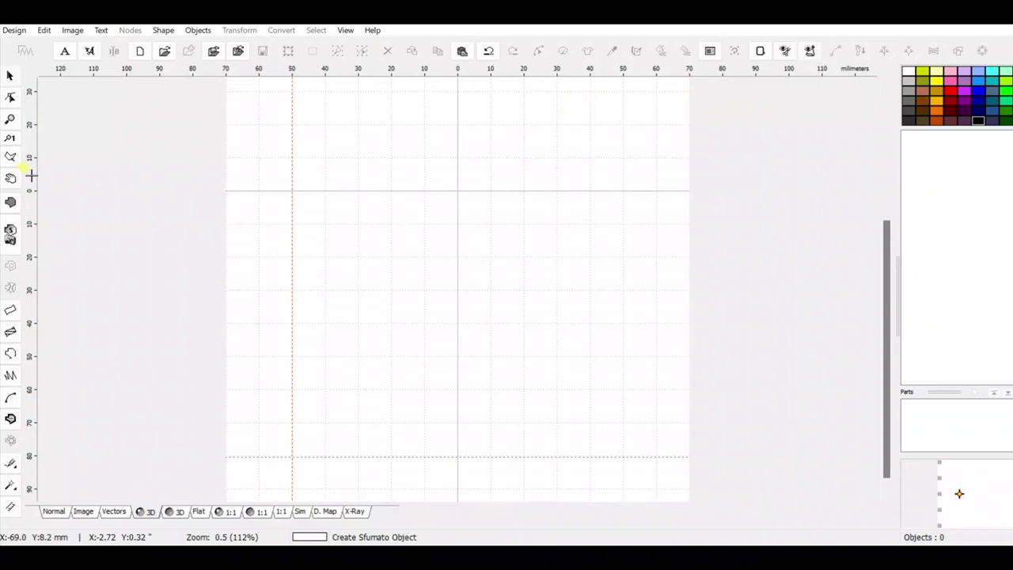
pyautogui.moveTo(24, 169); pyautogui.dragTo(425, 166)
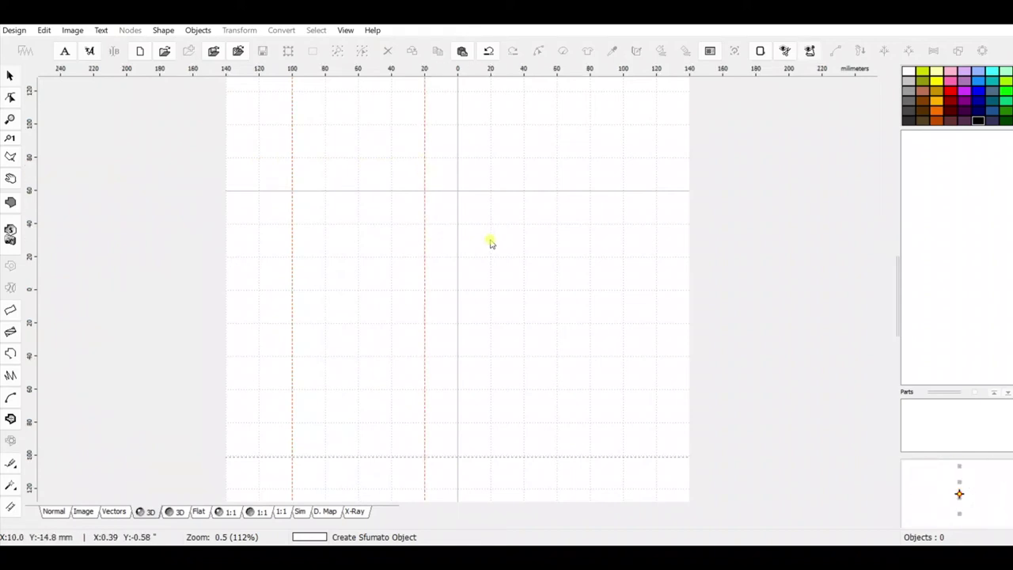
pyautogui.scroll(-1, 479, 242)
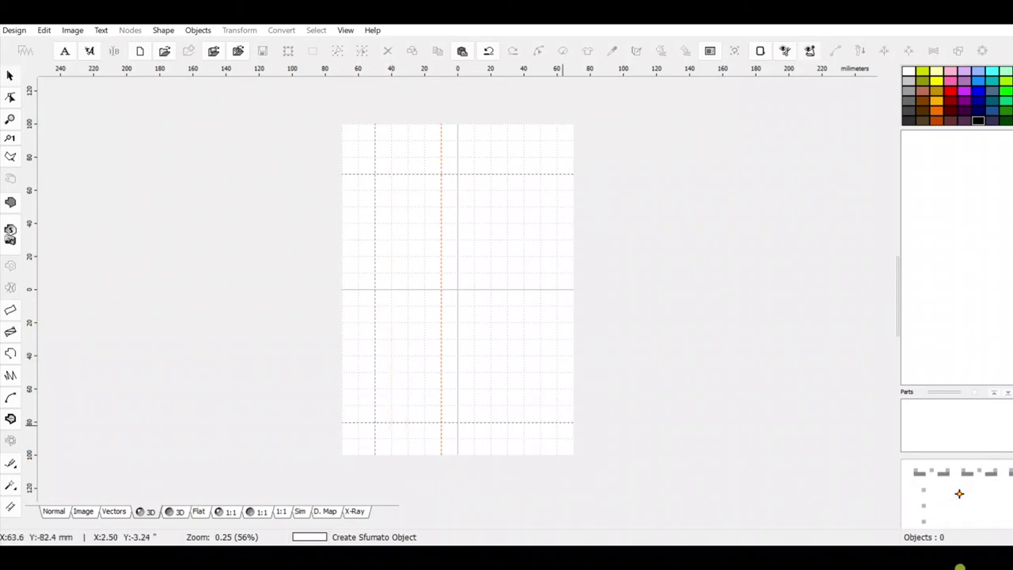
pyautogui.scroll(1, 458, 169)
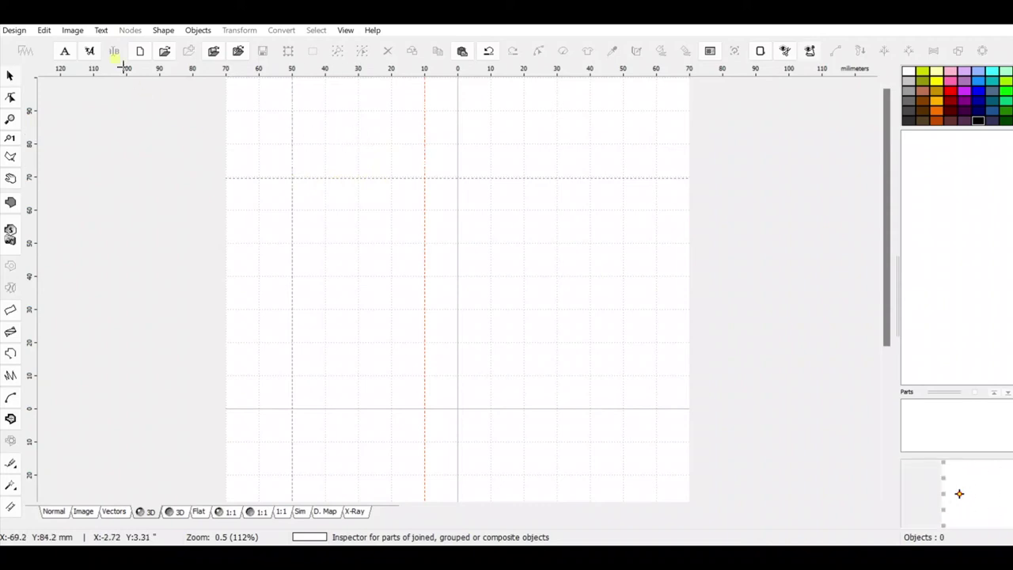
# - Set the normal guide line colour to dark red (128, 0, 0) in the preferences and apply it
pyautogui.click(16, 31)
pyautogui.moveTo(41, 32)
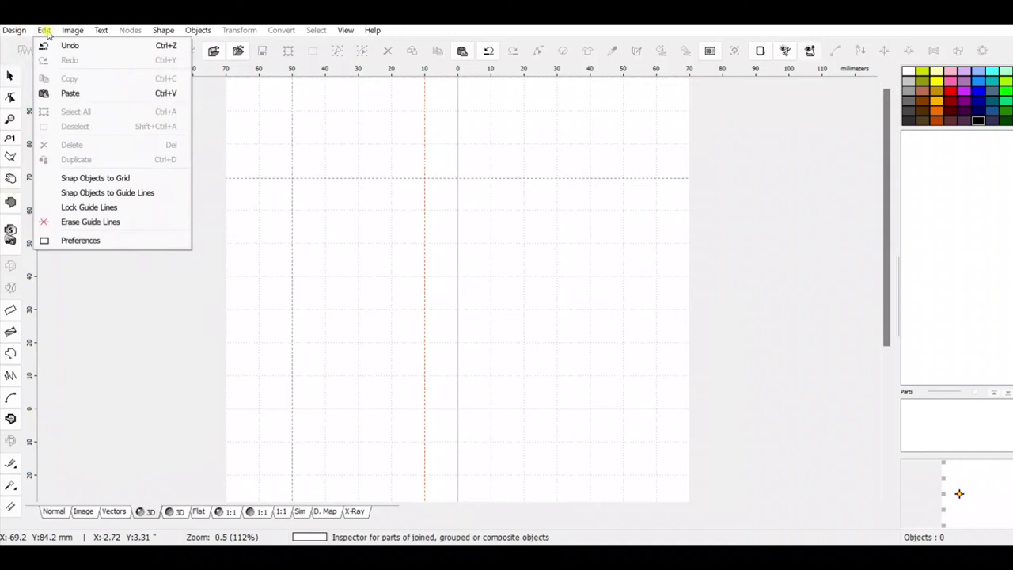
pyautogui.click(71, 241)
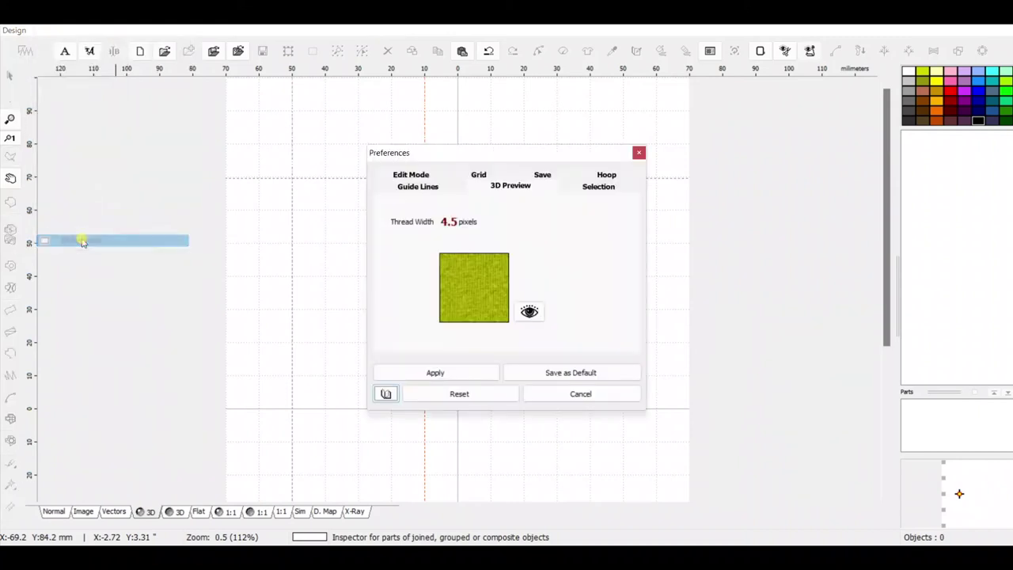
pyautogui.click(432, 189)
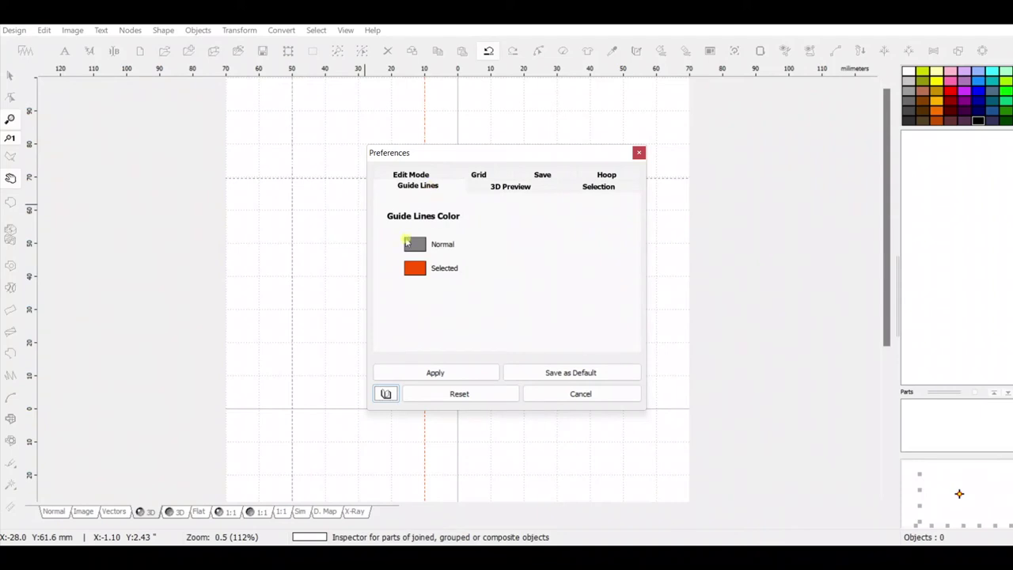
pyautogui.click(417, 246)
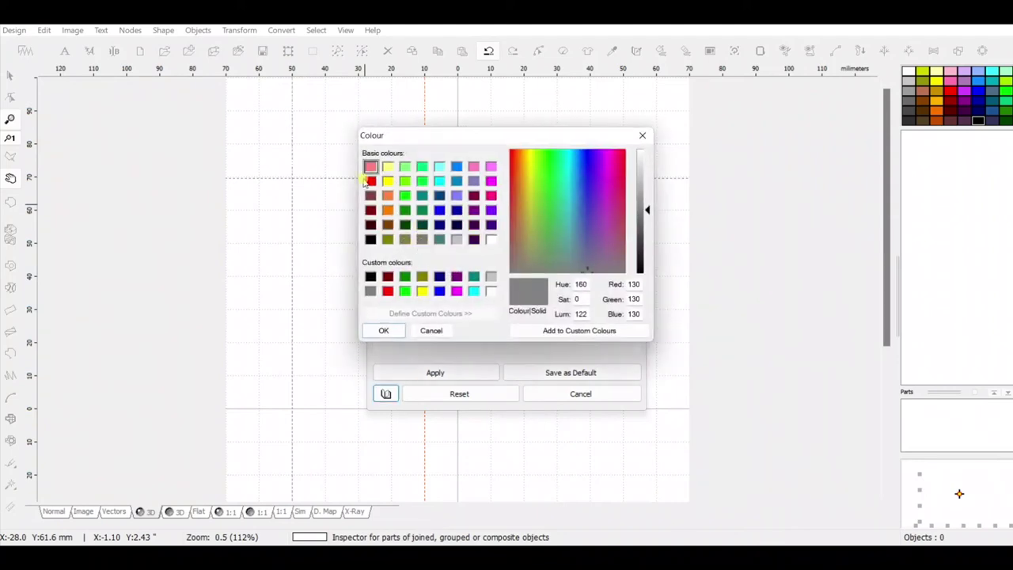
pyautogui.click(370, 210)
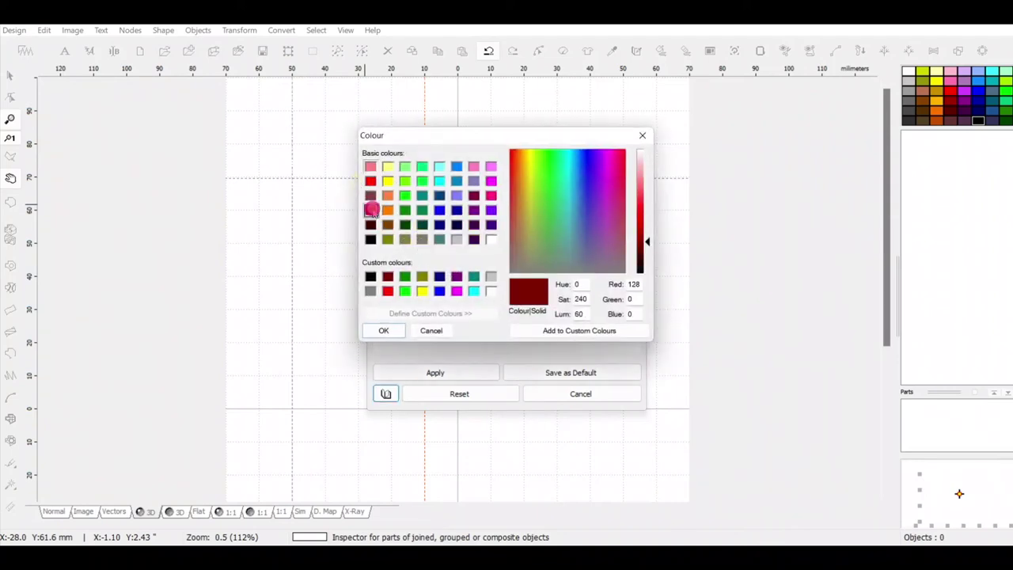
pyautogui.click(384, 331)
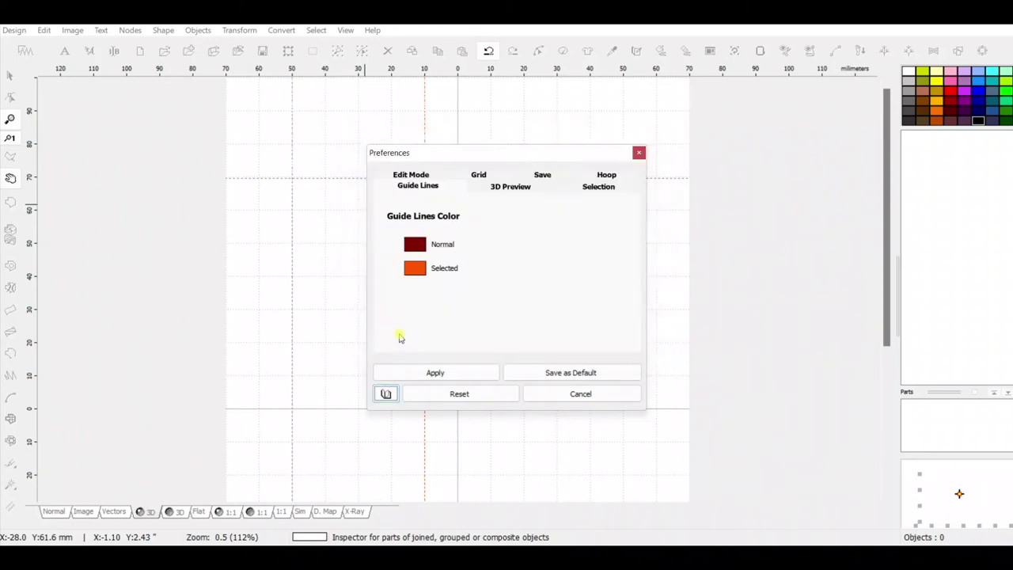
pyautogui.click(436, 375)
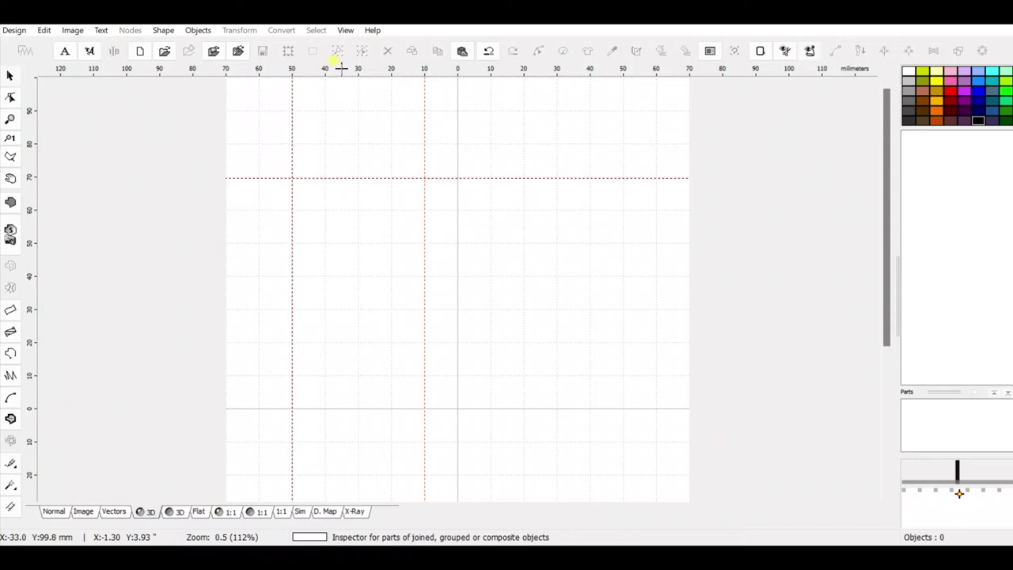
# - Place two more horizontal guide lines, 45 mm above and 30 mm below the hoop's centre
pyautogui.moveTo(340, 68); pyautogui.dragTo(335, 261)
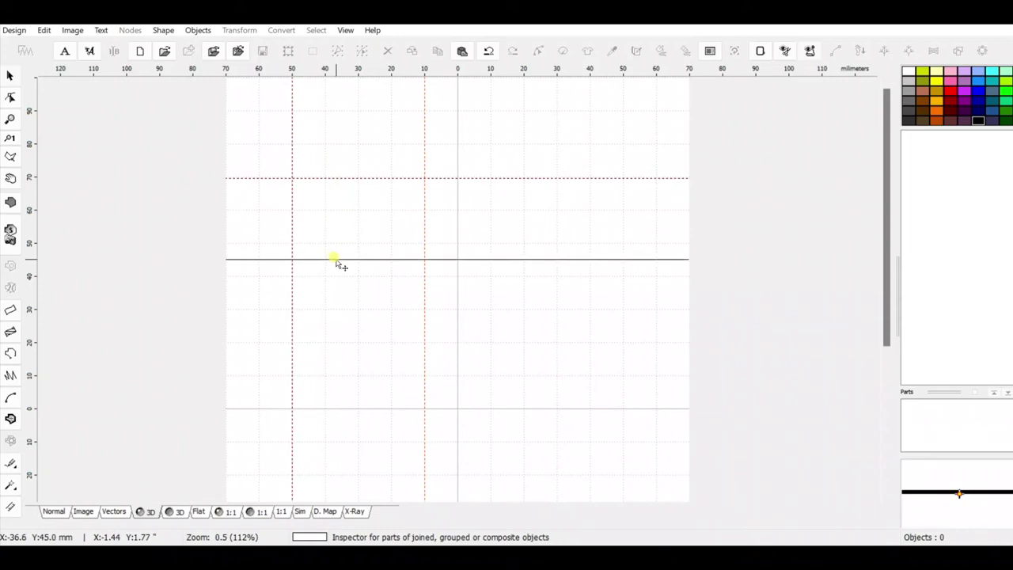
pyautogui.moveTo(335, 261); pyautogui.dragTo(335, 262)
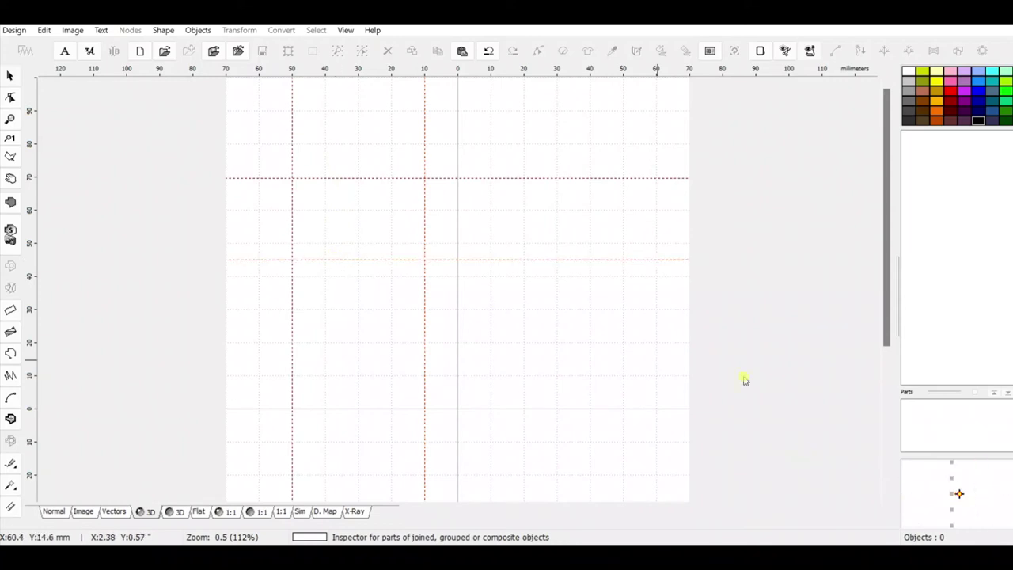
pyautogui.moveTo(884, 306); pyautogui.dragTo(884, 313)
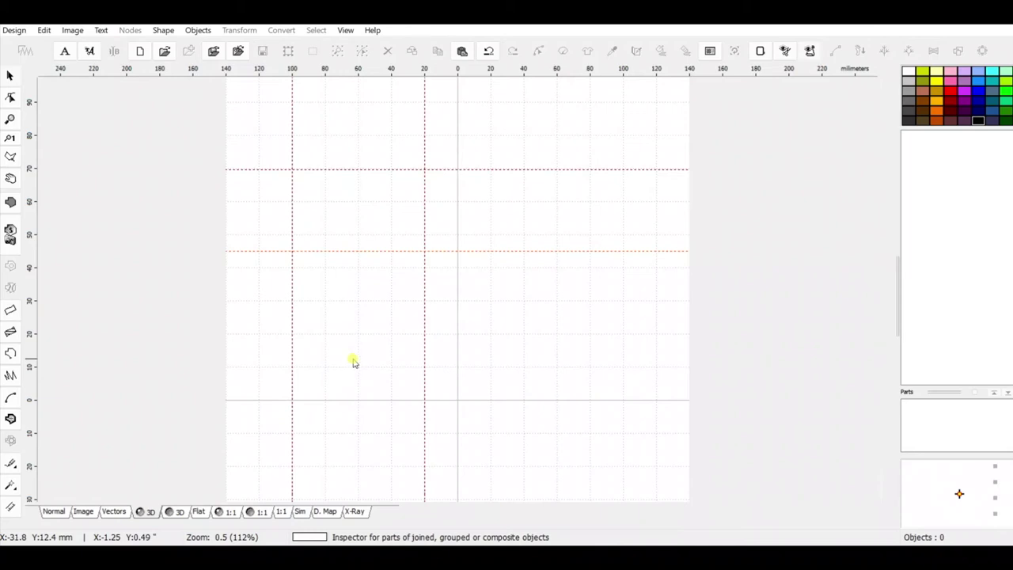
pyautogui.scroll(-1, 352, 358)
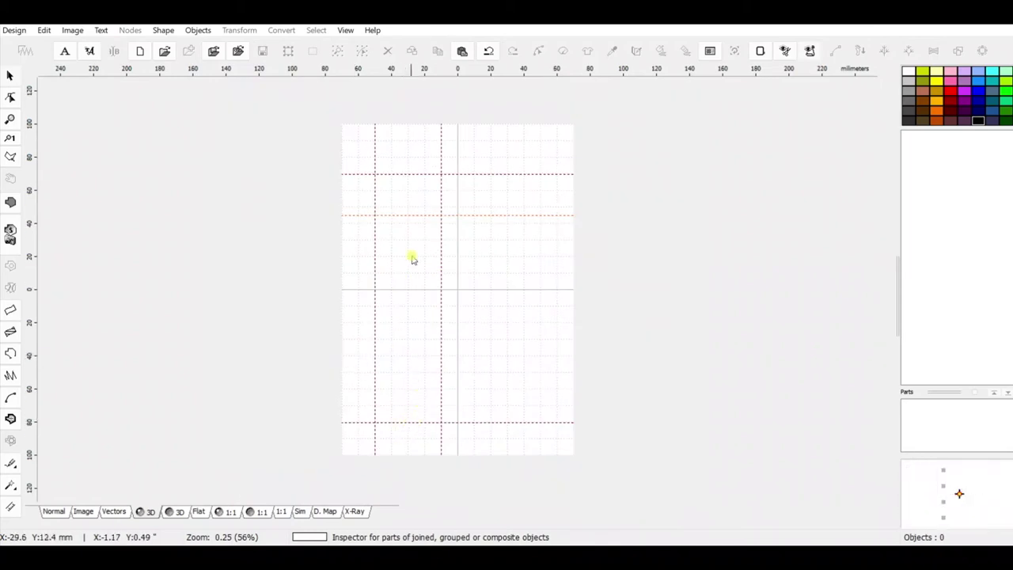
pyautogui.moveTo(403, 68); pyautogui.dragTo(425, 337)
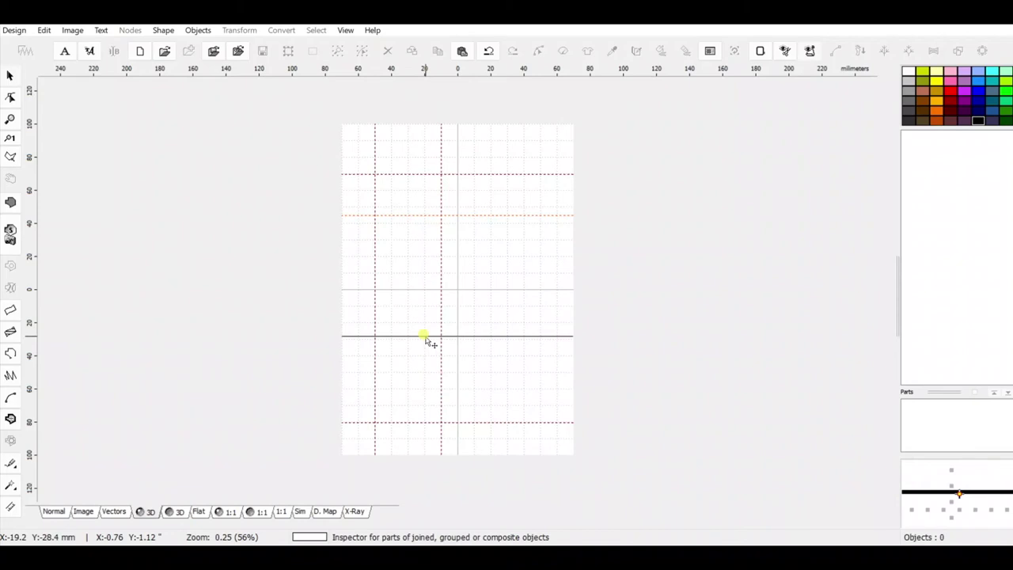
pyautogui.moveTo(425, 337); pyautogui.dragTo(425, 337)
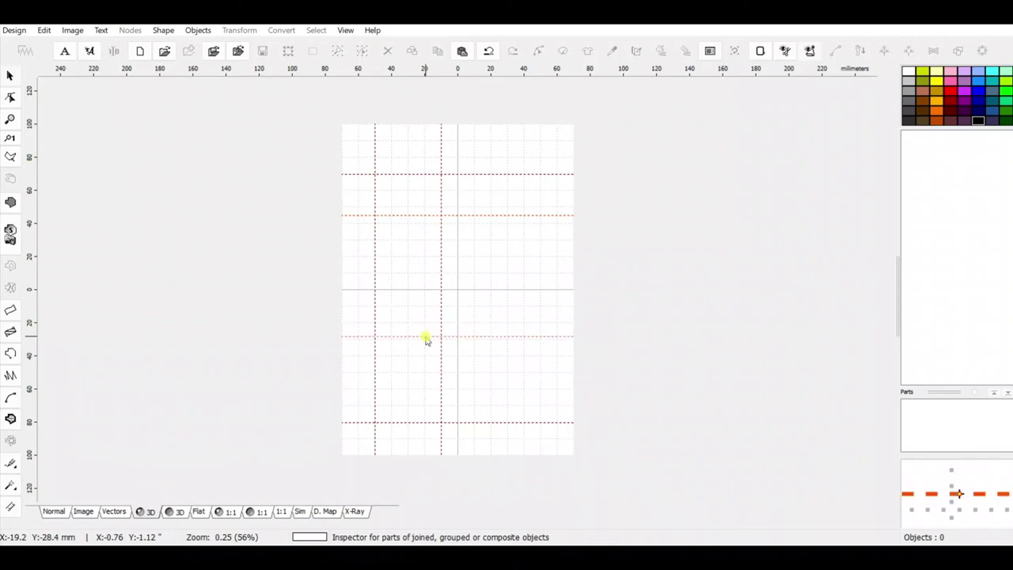
pyautogui.scroll(1, 465, 356)
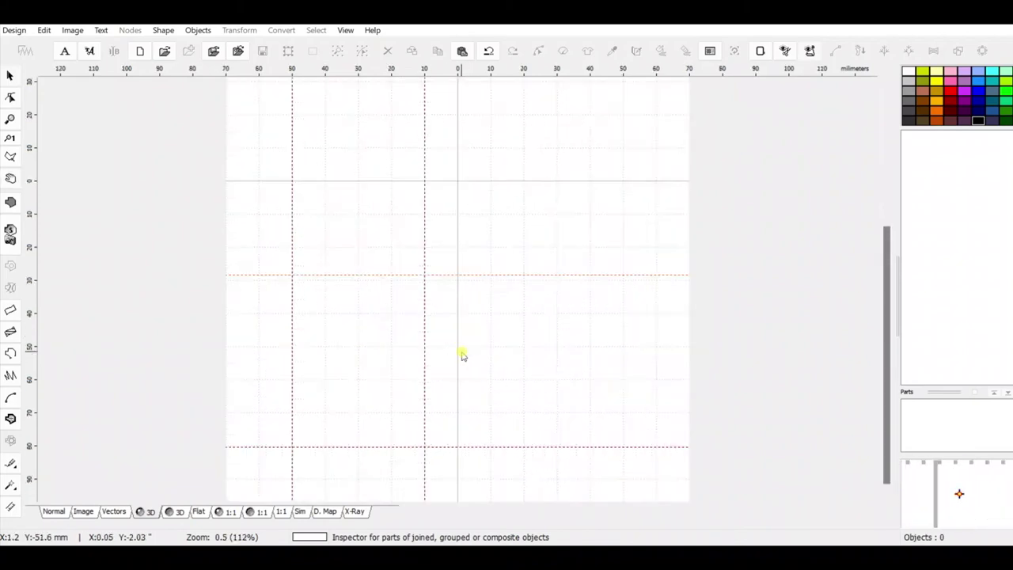
pyautogui.click(383, 276)
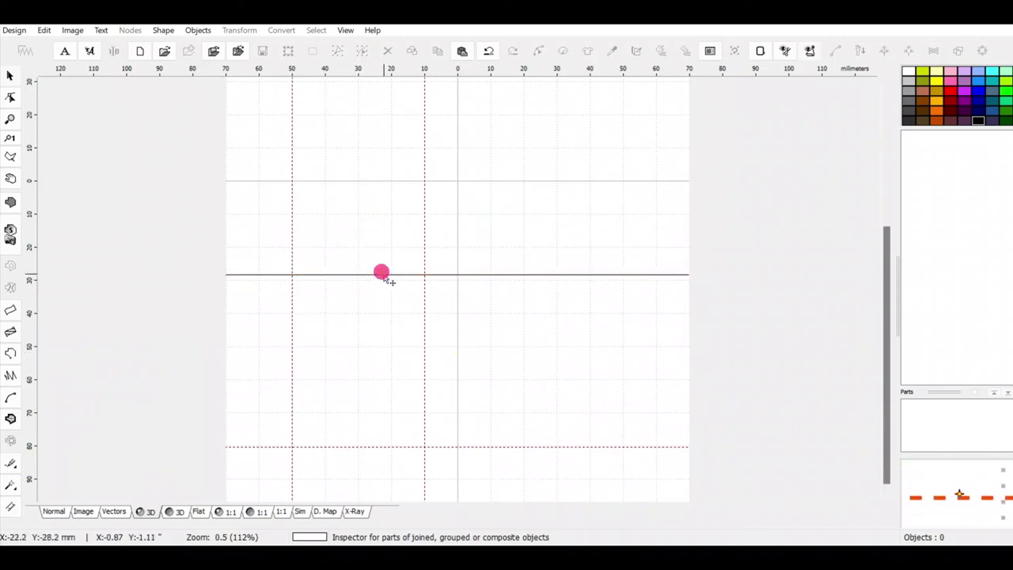
pyautogui.moveTo(384, 277); pyautogui.dragTo(384, 281)
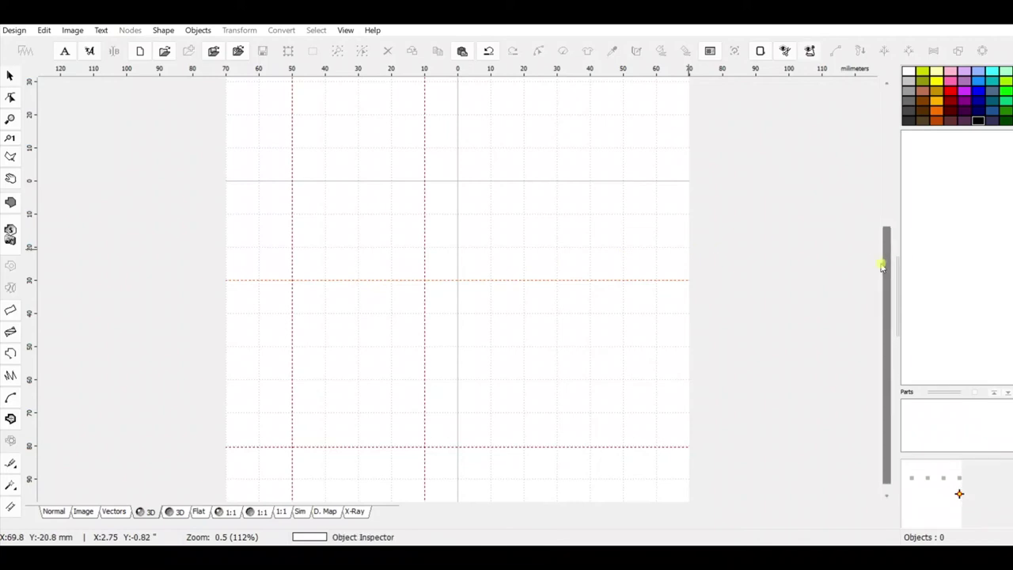
# - Lock the guide lines in position
pyautogui.moveTo(884, 262); pyautogui.dragTo(862, 211)
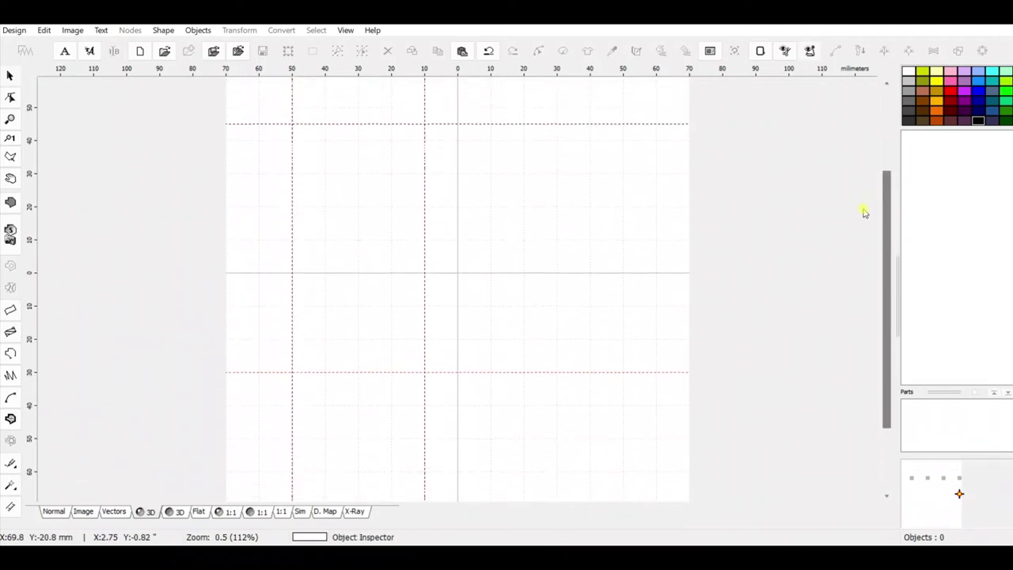
pyautogui.click(16, 31)
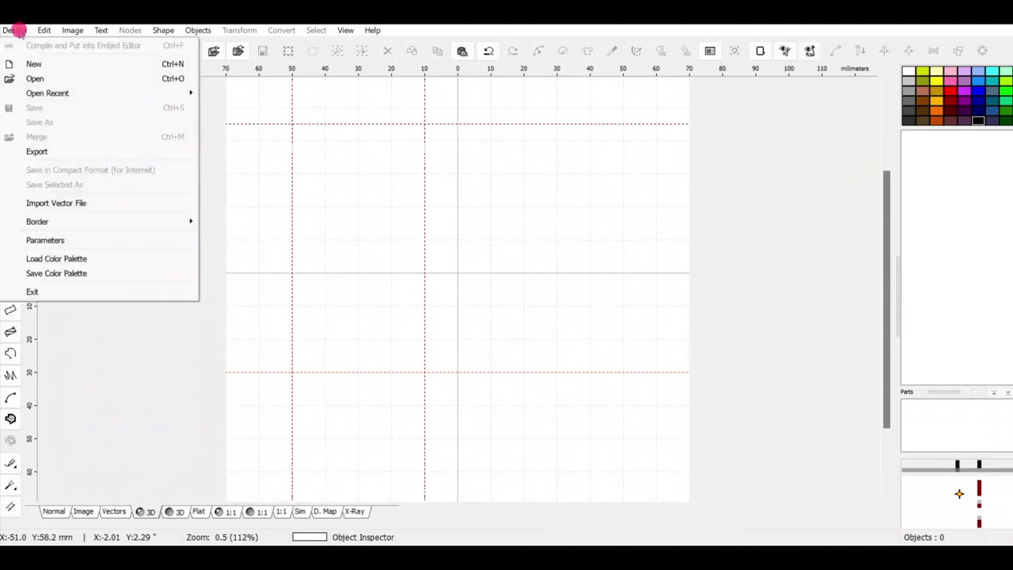
pyautogui.moveTo(37, 33)
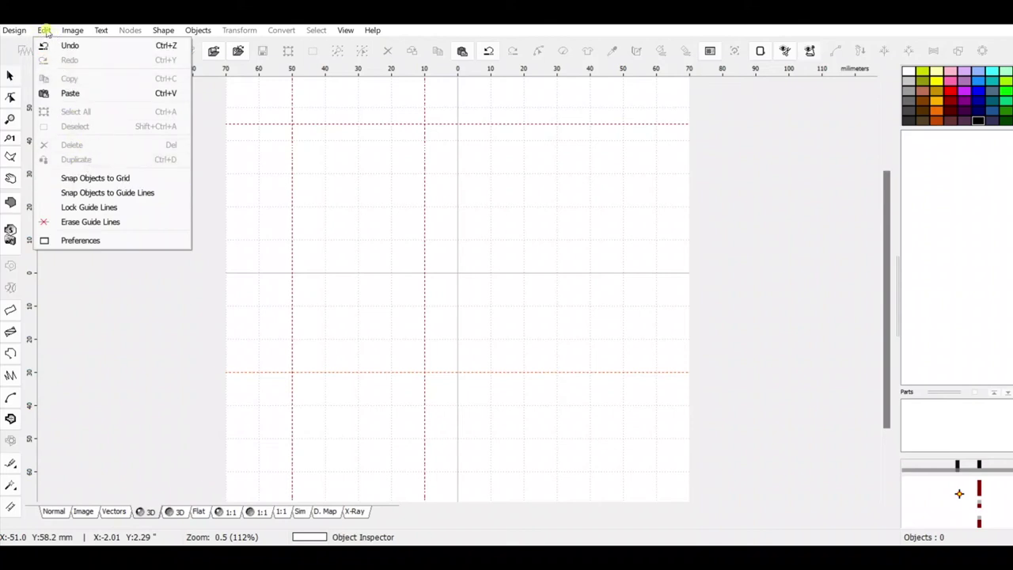
pyautogui.click(94, 208)
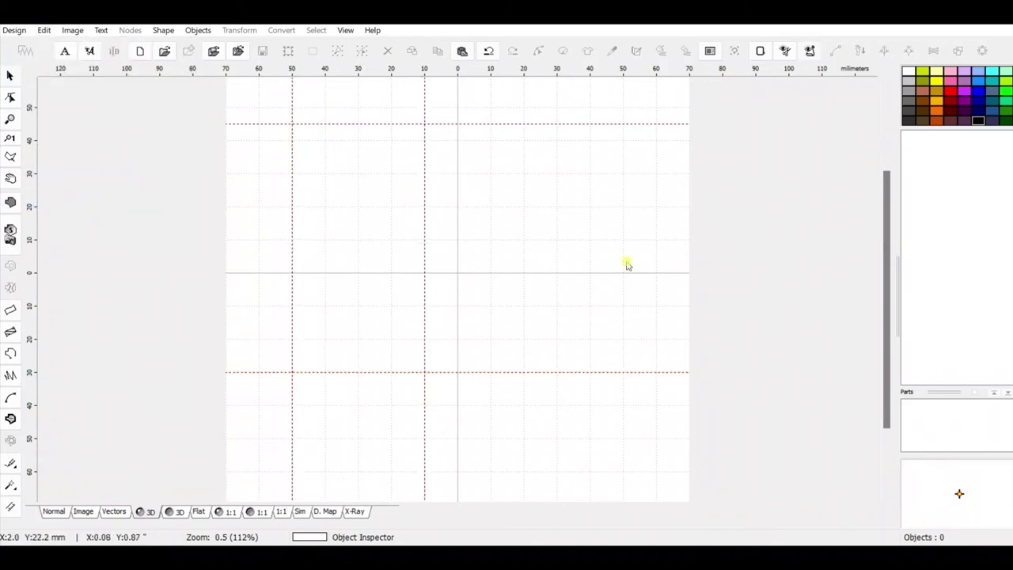
# - Draw a vertical outline line about 75 mm long, 14 mm left of centre, between the guide lines 45 mm above and 30 mm below centre
pyautogui.moveTo(884, 265); pyautogui.dragTo(876, 172)
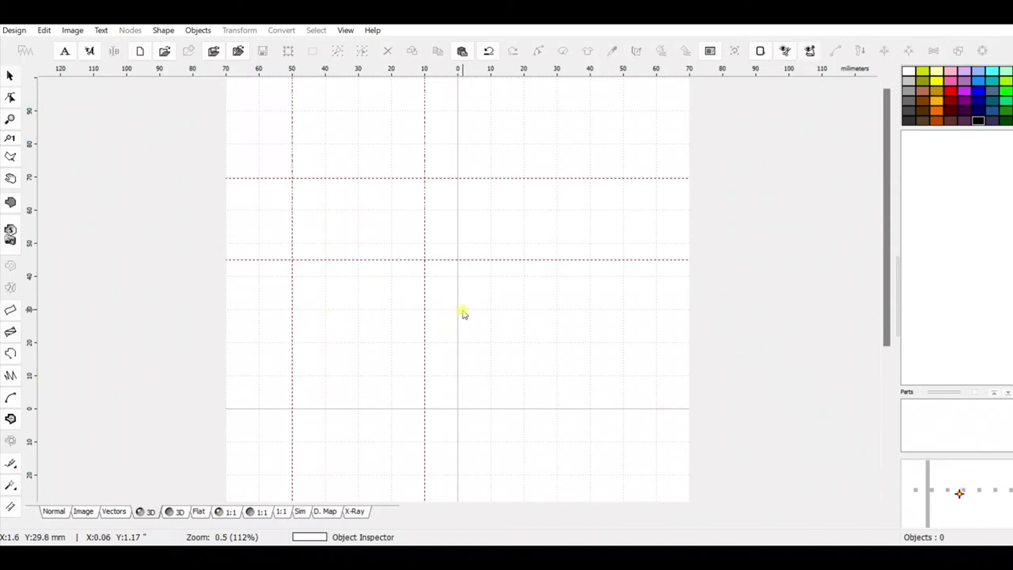
pyautogui.scroll(-1, 464, 311)
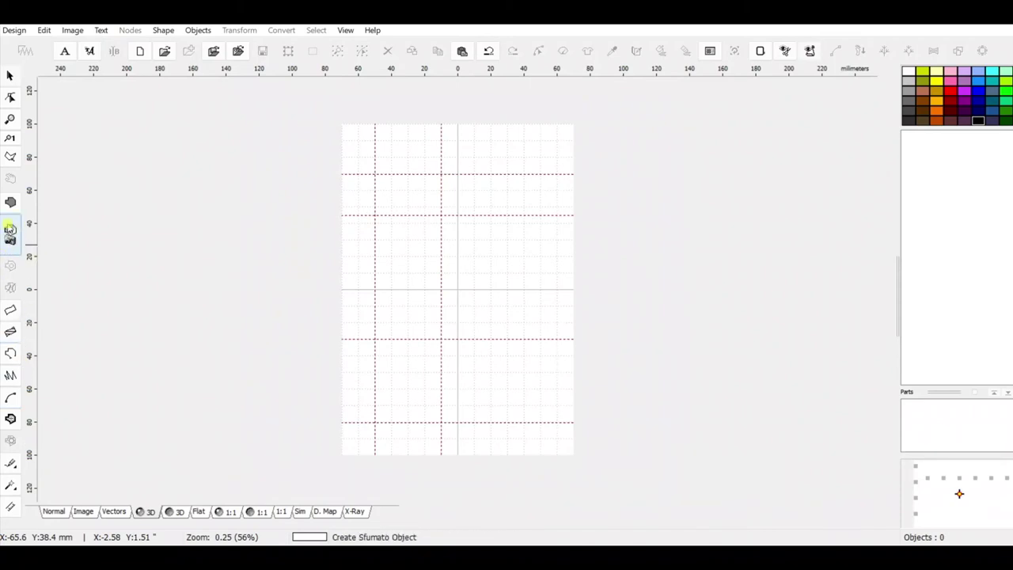
pyautogui.click(11, 354)
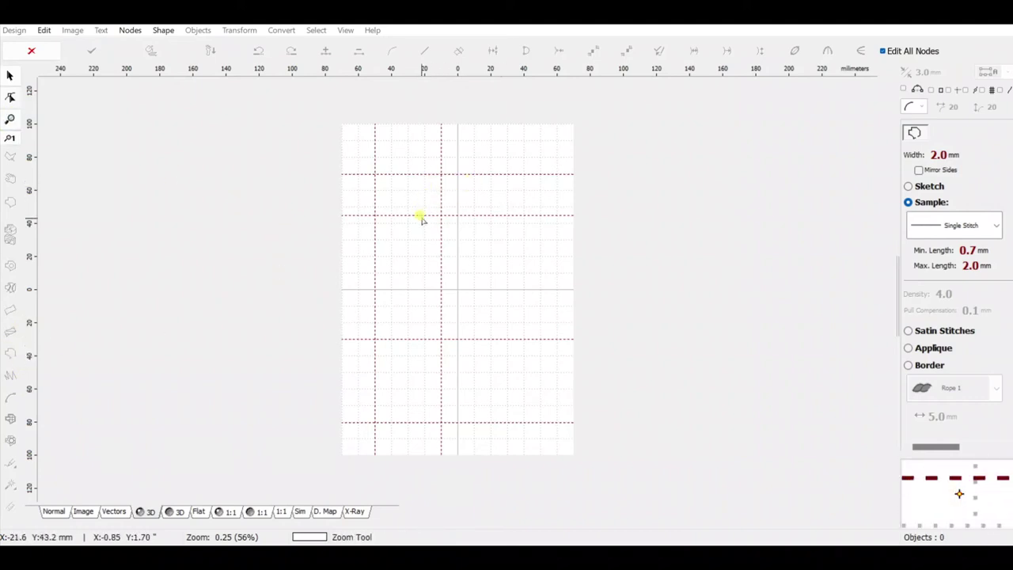
pyautogui.scroll(2, 414, 232)
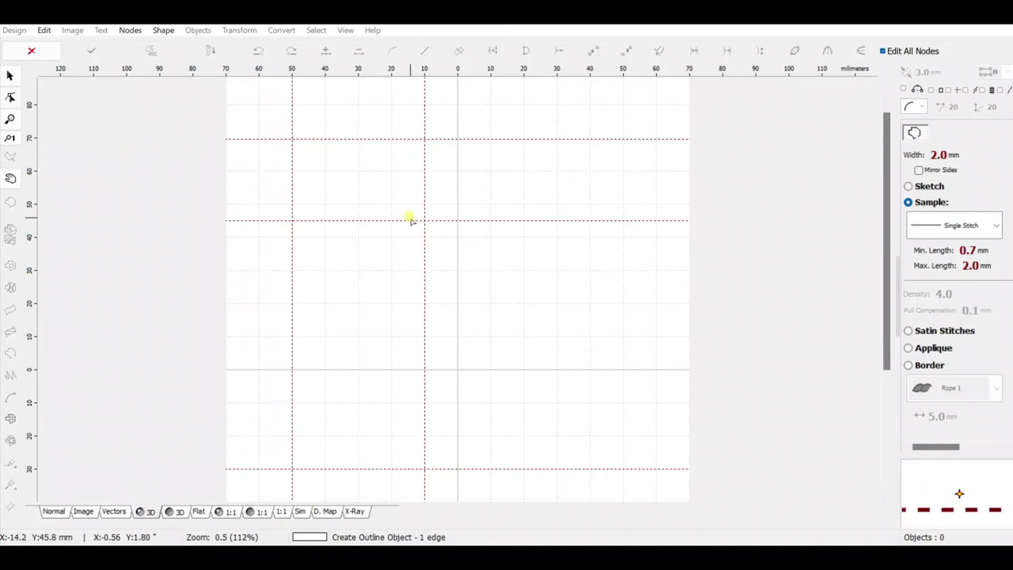
pyautogui.click(410, 219)
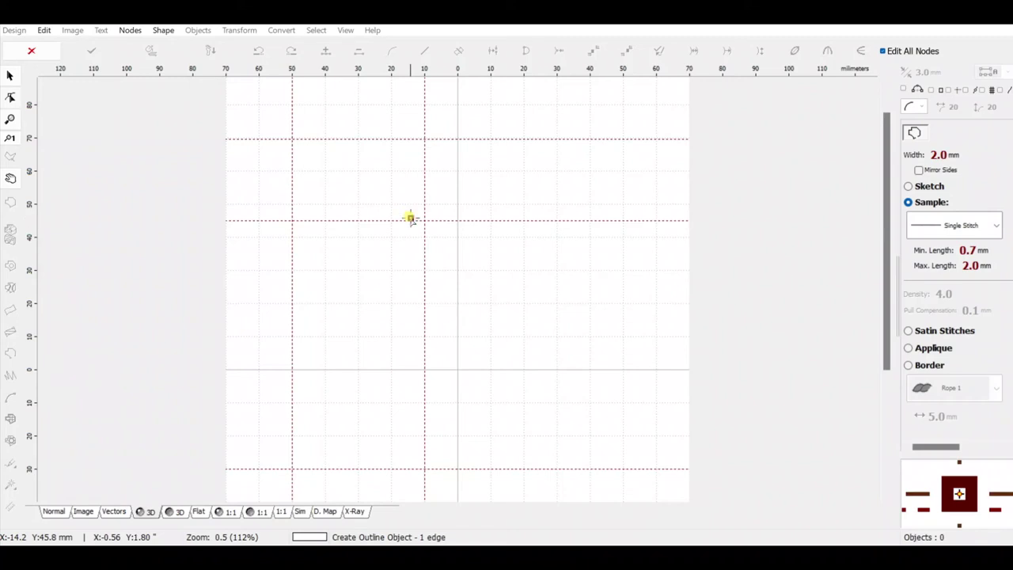
pyautogui.click(411, 467)
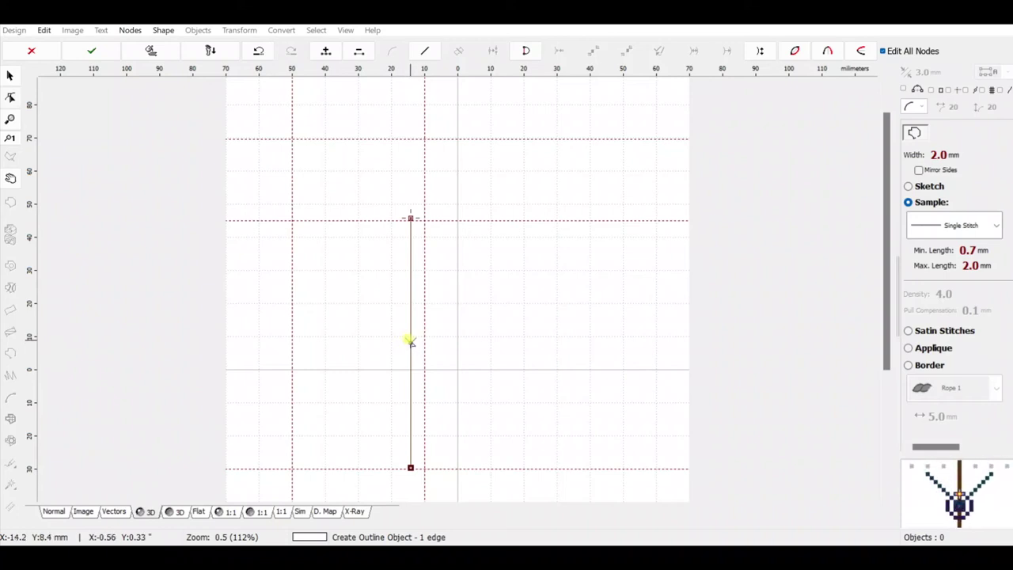
# - Bend the outline's segment into a curve and back, convert it to a straight line and complete the object
pyautogui.moveTo(410, 342); pyautogui.dragTo(431, 342)
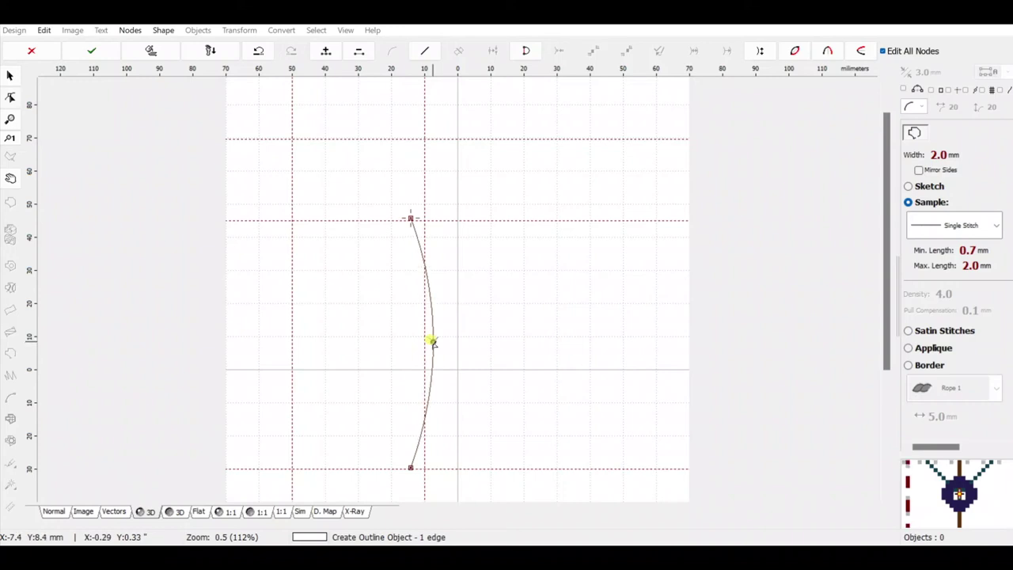
pyautogui.moveTo(432, 341); pyautogui.dragTo(411, 348)
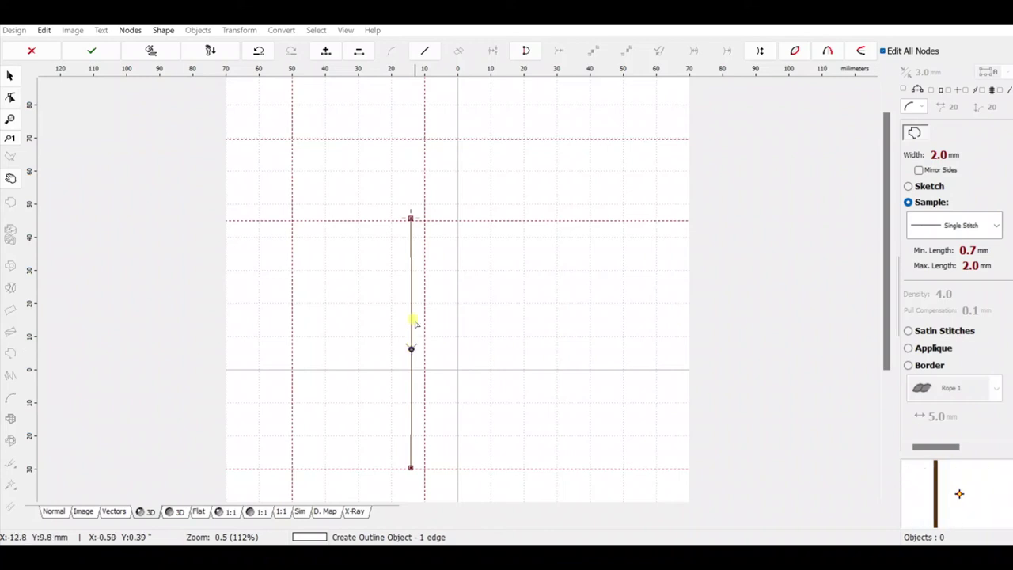
pyautogui.click(424, 53)
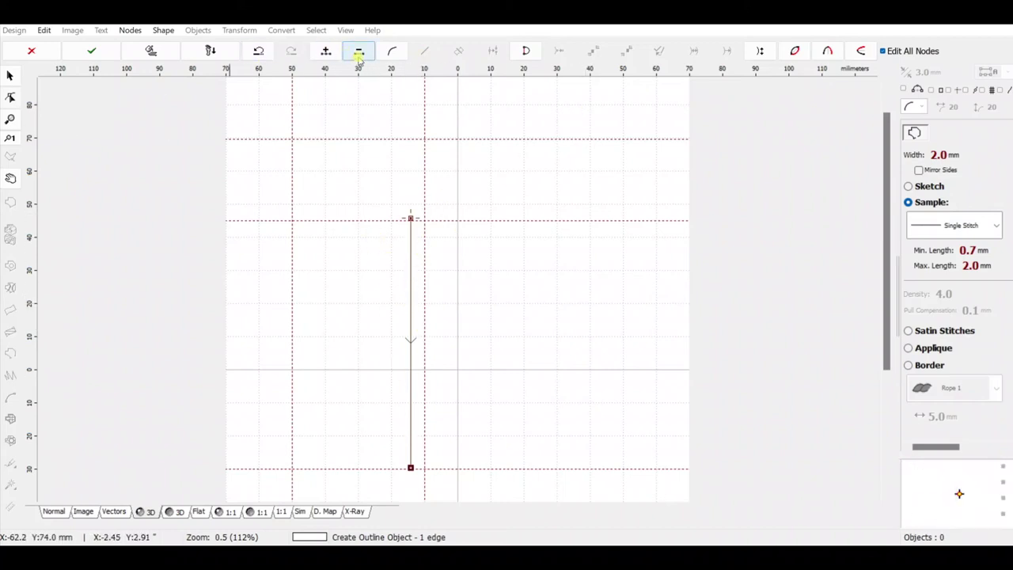
pyautogui.click(95, 52)
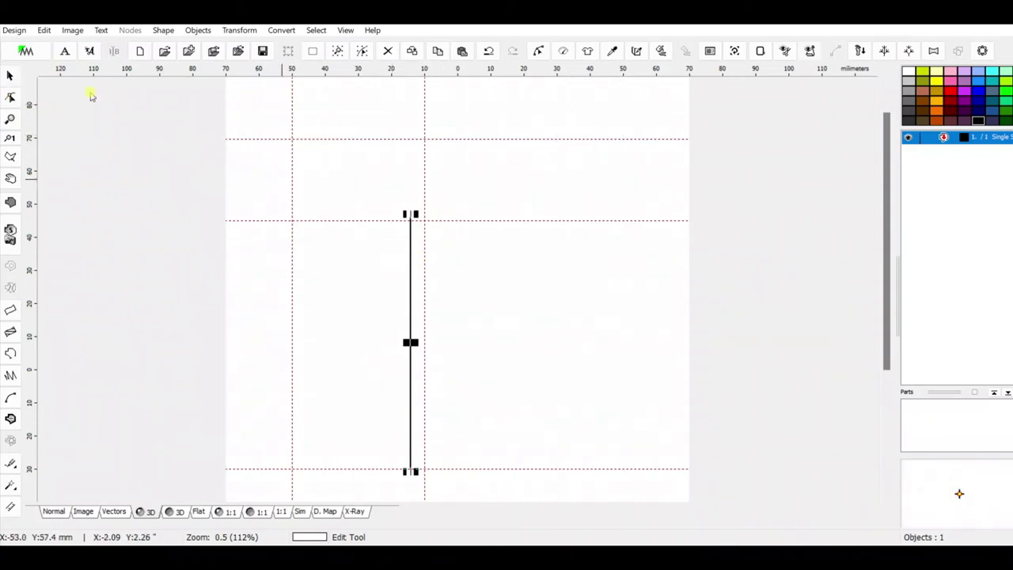
# - Enable snapping to guide lines in the node editing options of the vertical line and accept the edit
pyautogui.click(10, 96)
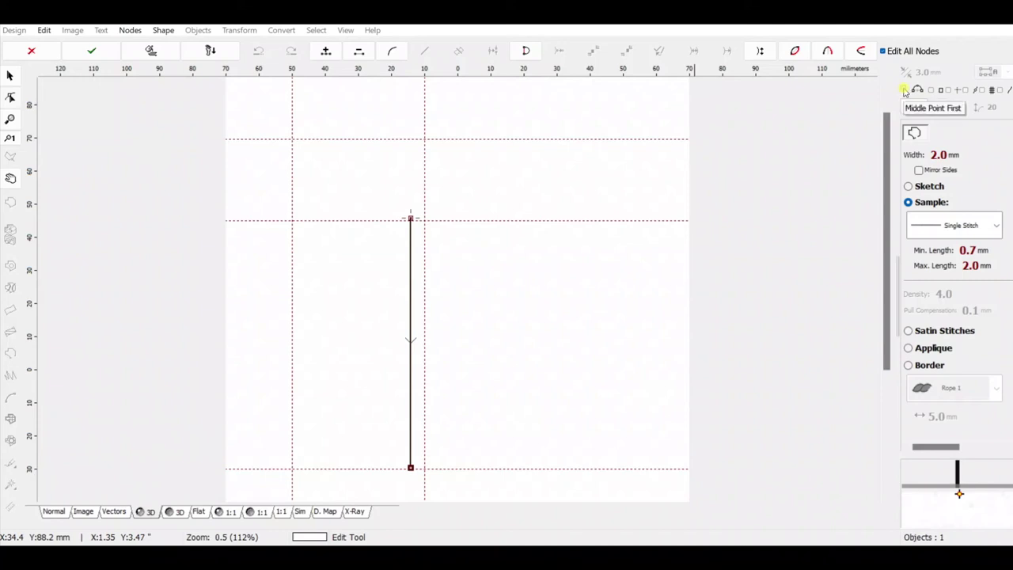
pyautogui.click(948, 91)
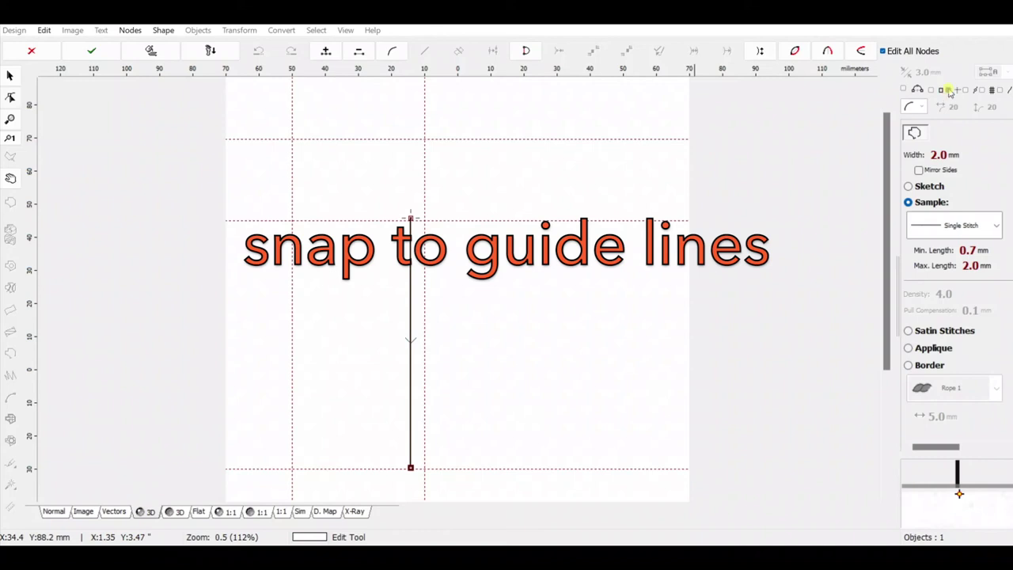
pyautogui.click(80, 54)
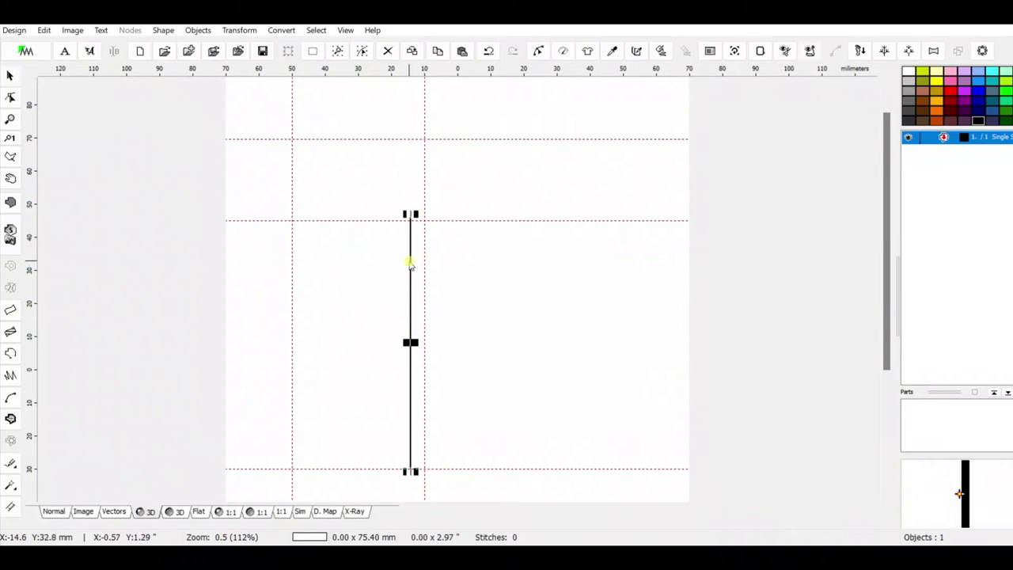
# - Move the vertical line onto the guide line 10 mm left of centre and generate its stitches
pyautogui.click(410, 265)
pyautogui.moveTo(419, 267); pyautogui.dragTo(426, 266)
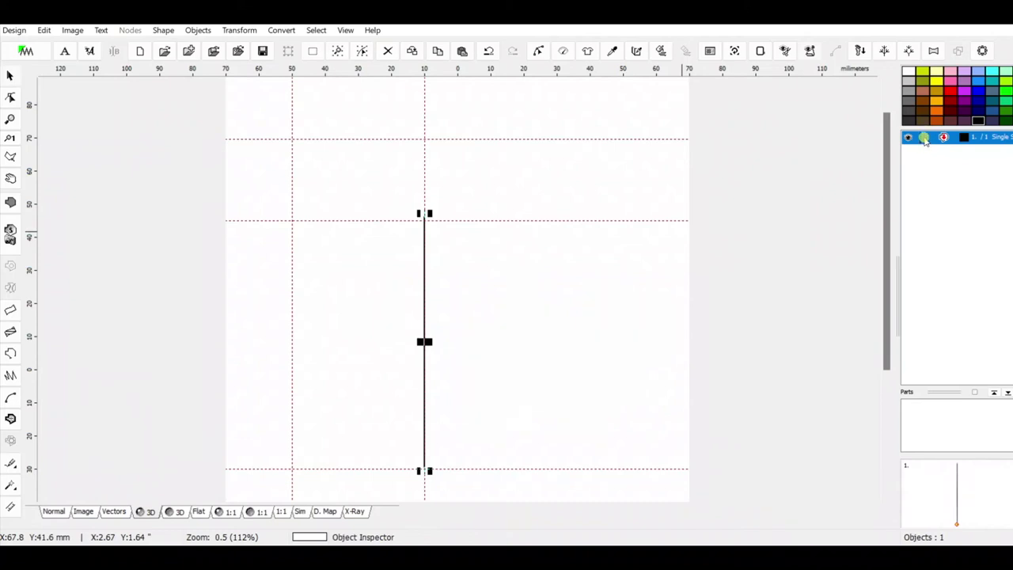
pyautogui.rightClick(926, 137)
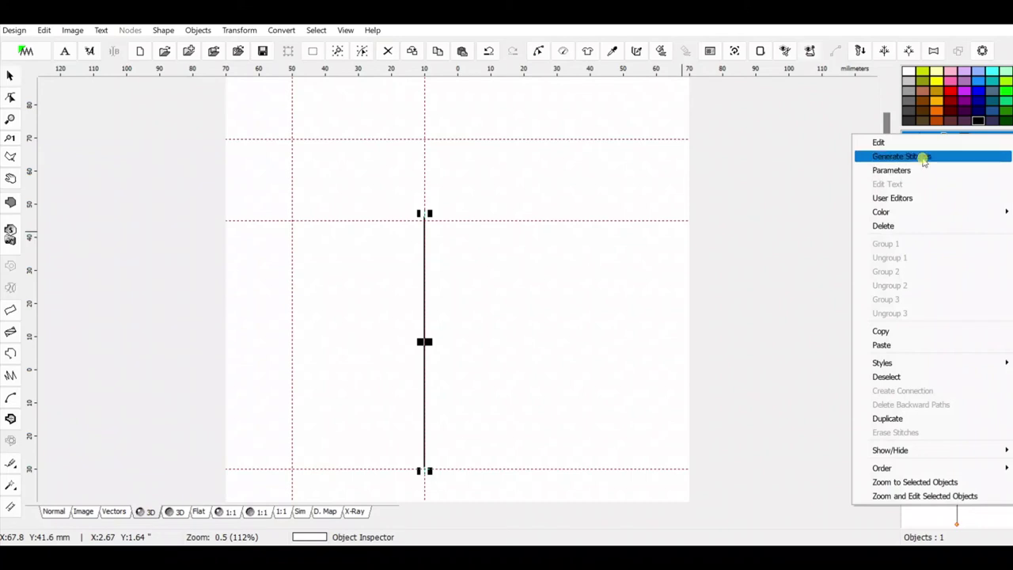
pyautogui.click(923, 158)
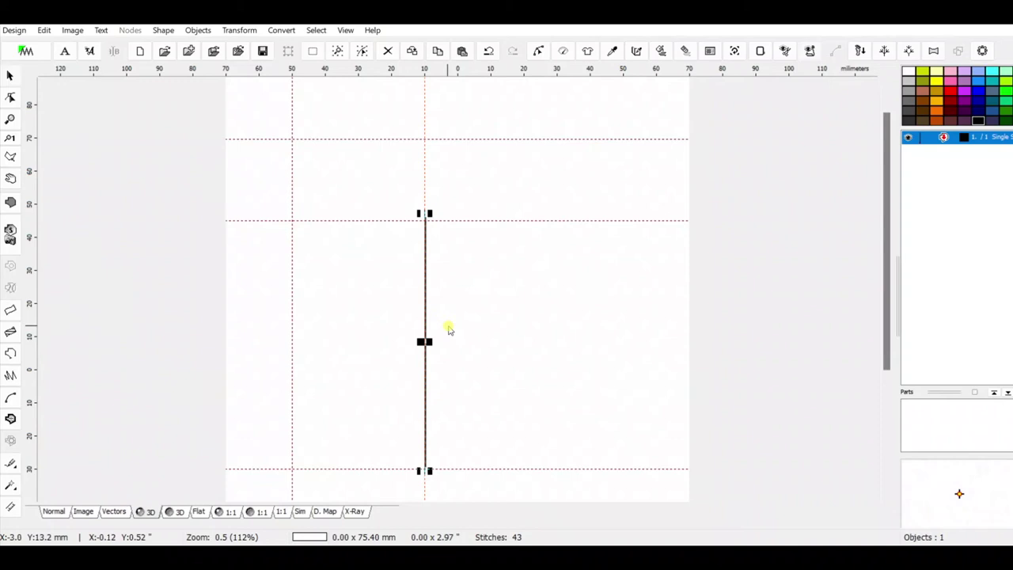
pyautogui.scroll(2, 446, 328)
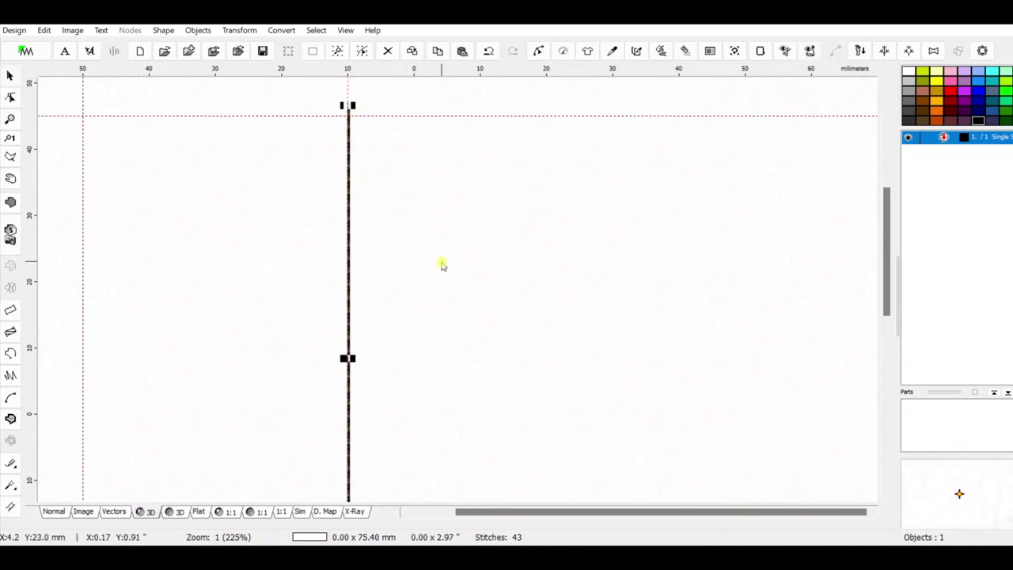
pyautogui.scroll(-1, 429, 273)
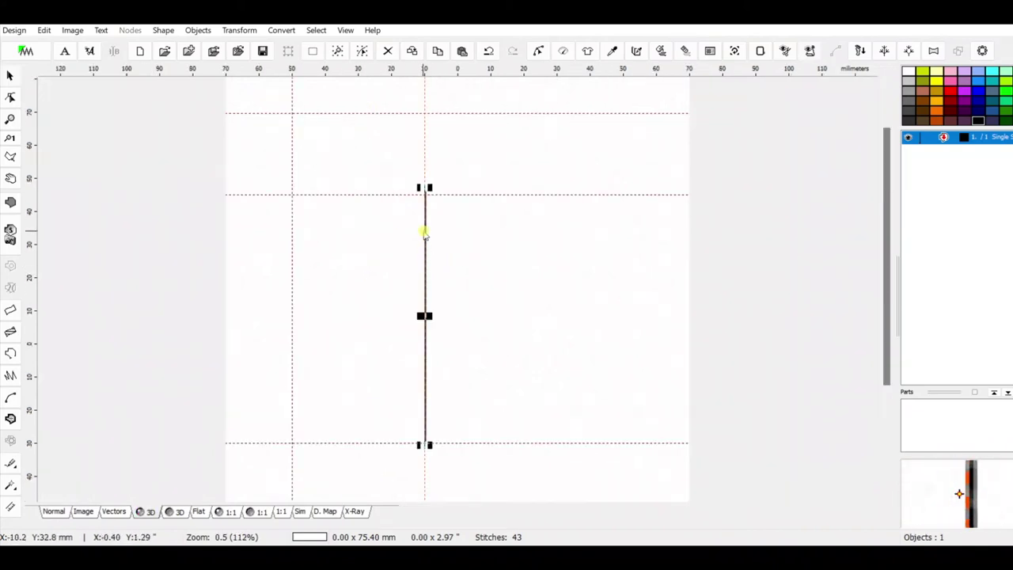
pyautogui.scroll(1, 418, 247)
pyautogui.scroll(-1, 418, 248)
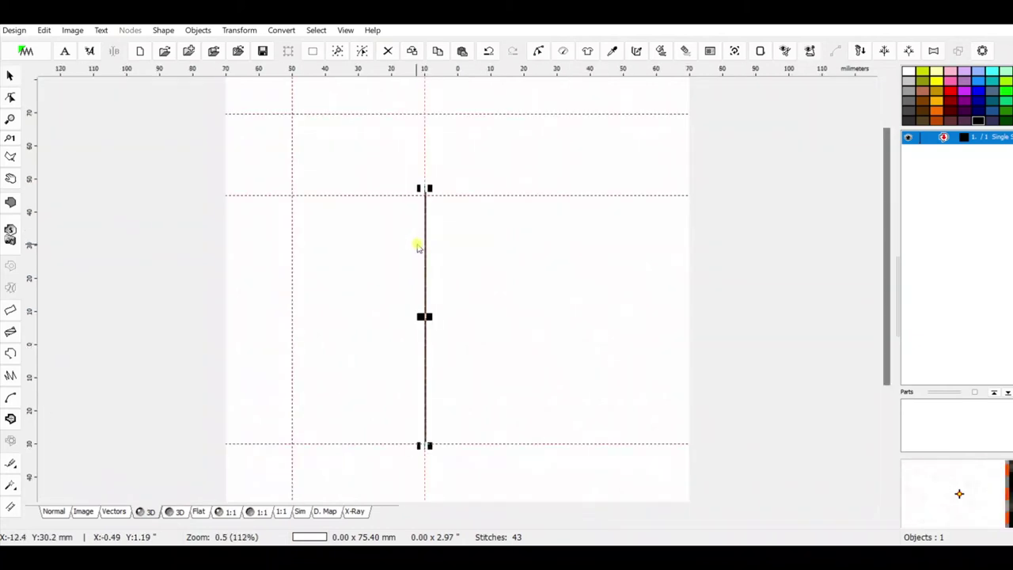
# - Extend the line's lower end node along the vertical guide to just past the 30 mm guide line, at about Y -30.5 mm
pyautogui.click(11, 94)
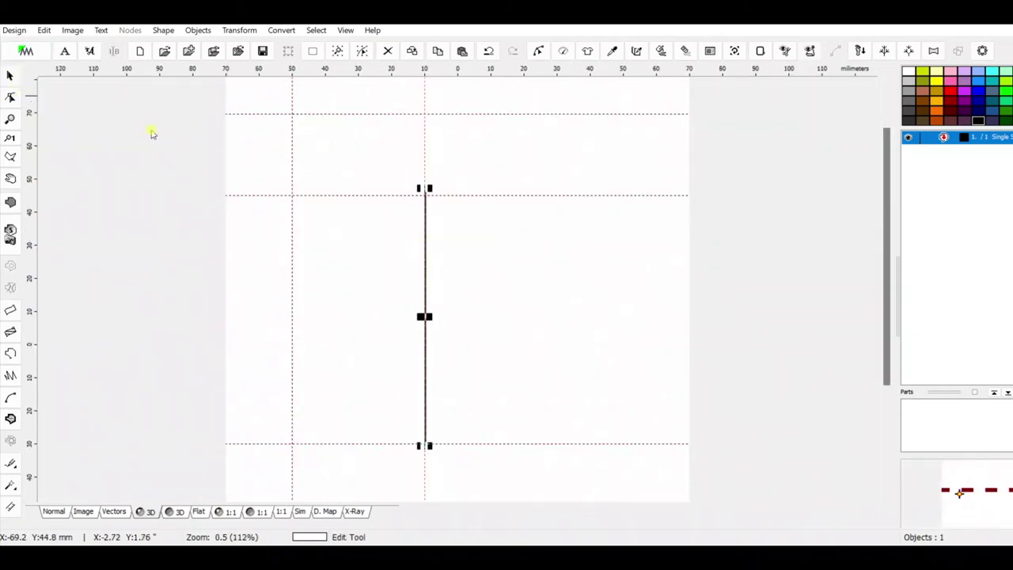
pyautogui.click(11, 97)
pyautogui.click(420, 443)
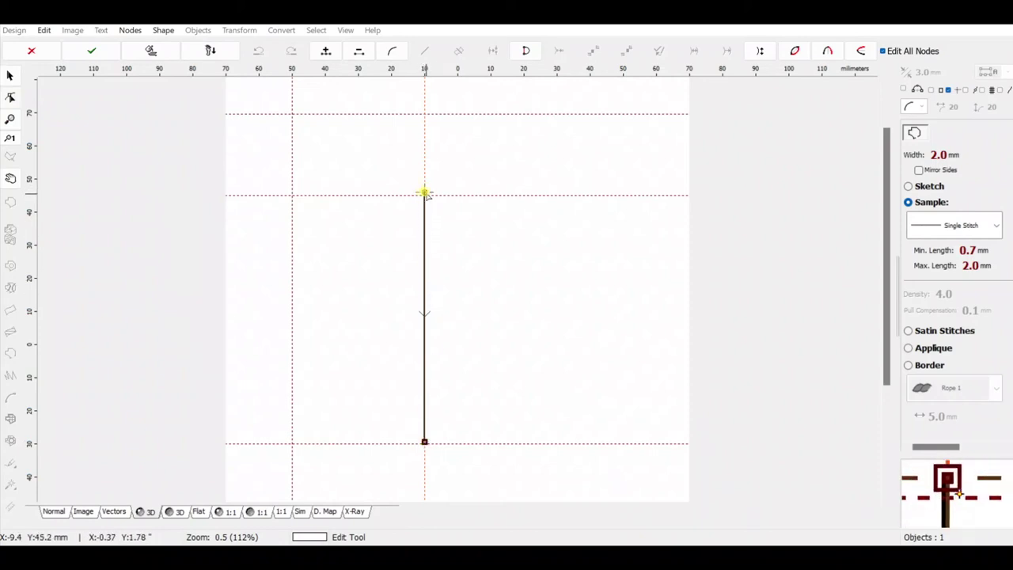
pyautogui.scroll(2, 441, 210)
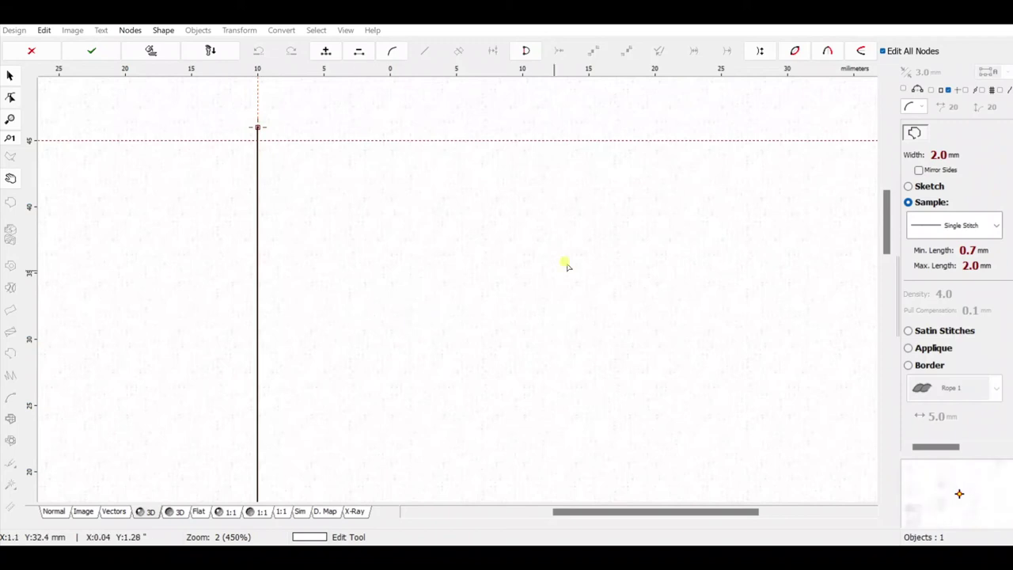
pyautogui.scroll(-5, 391, 317)
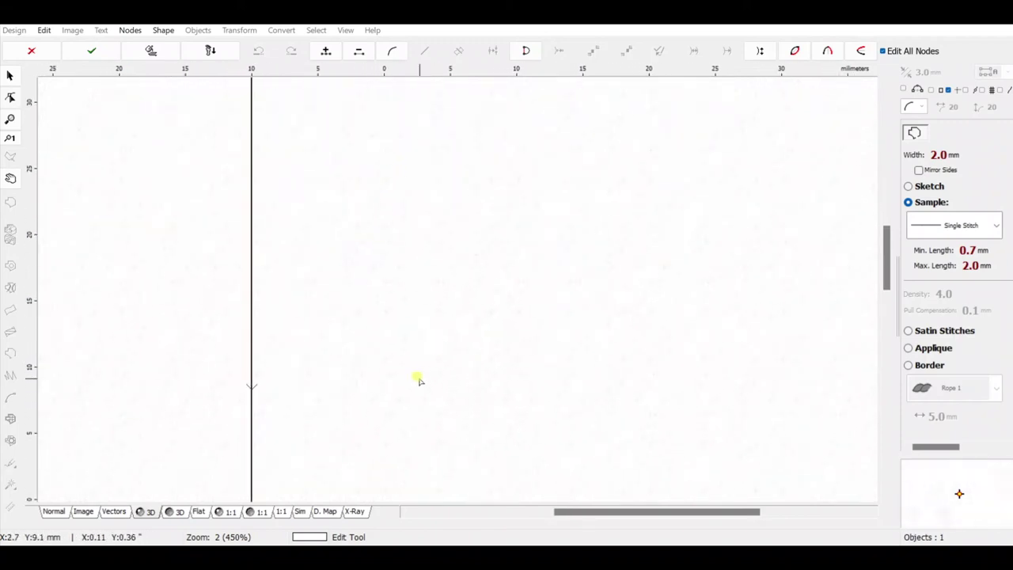
pyautogui.scroll(-5, 418, 377)
pyautogui.moveTo(446, 411); pyautogui.dragTo(499, 163)
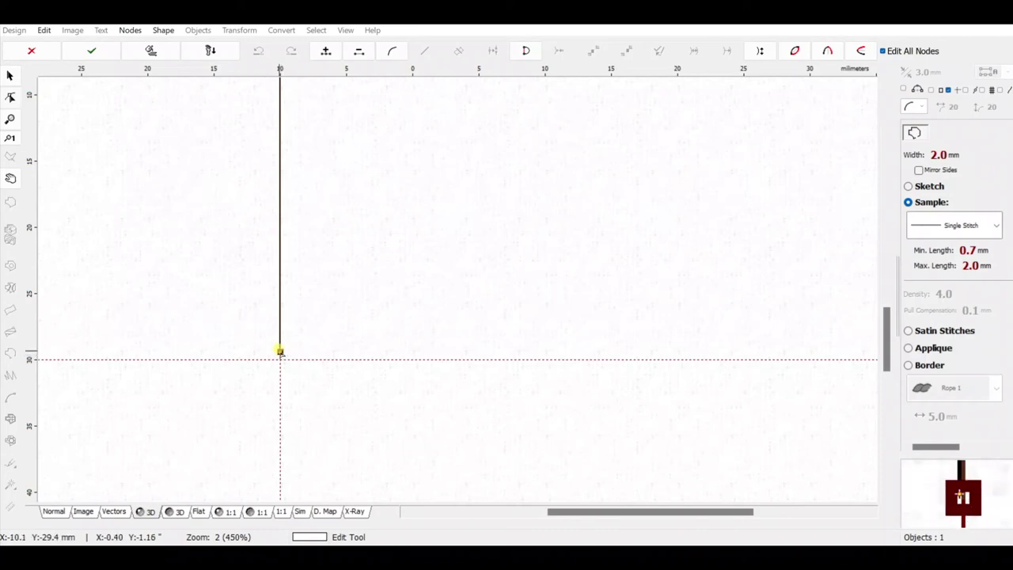
pyautogui.moveTo(279, 351); pyautogui.dragTo(280, 352)
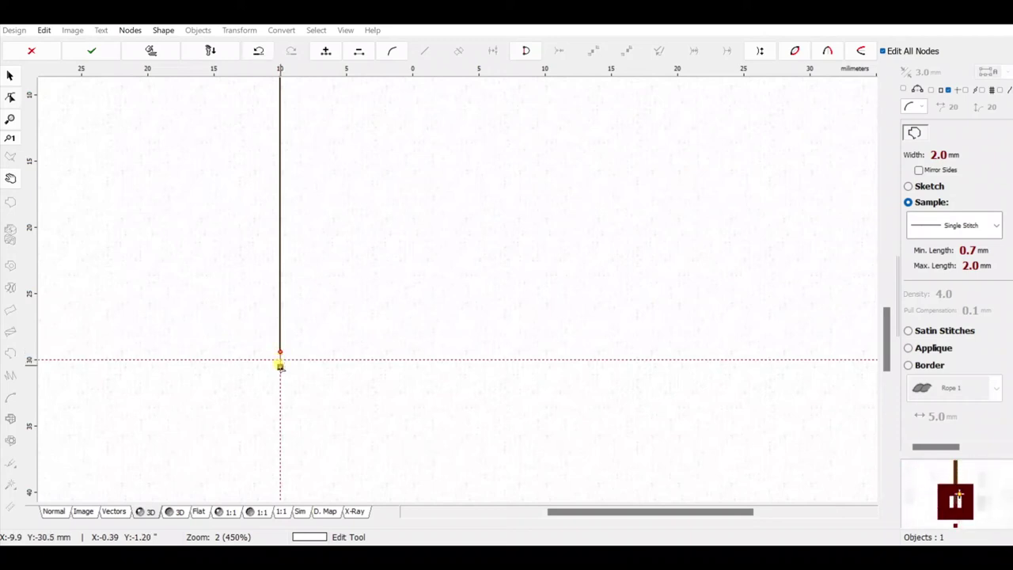
pyautogui.click(91, 50)
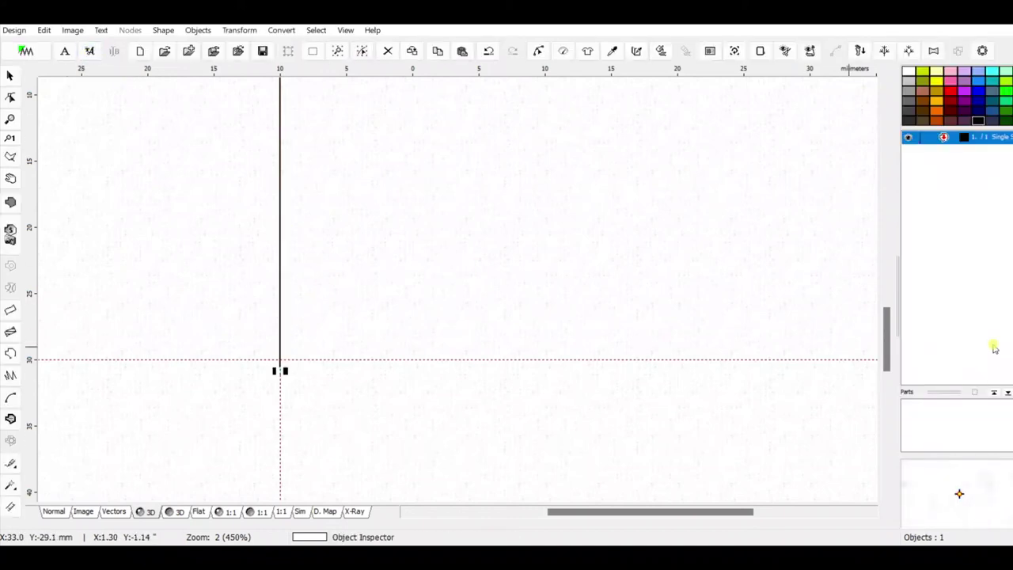
# - Change the vertical line's stitch type to satin stitches in its parameters and accept the change
pyautogui.moveTo(885, 343)
pyautogui.mouseDown()
pyautogui.moveTo(863, 287)
pyautogui.moveTo(868, 250)
pyautogui.moveTo(889, 345)
pyautogui.moveTo(897, 339)
pyautogui.mouseUp()
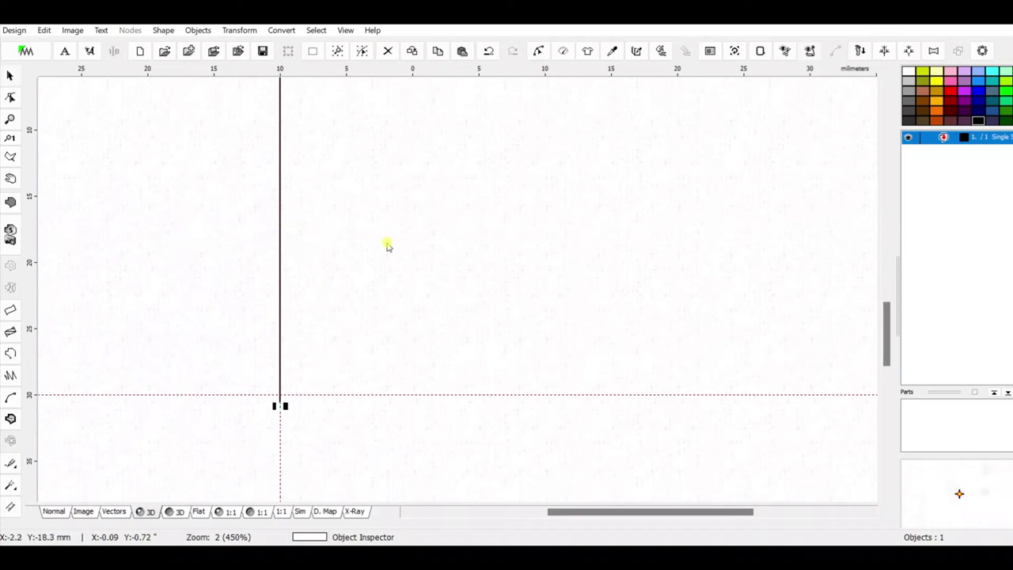
pyautogui.scroll(-2, 409, 281)
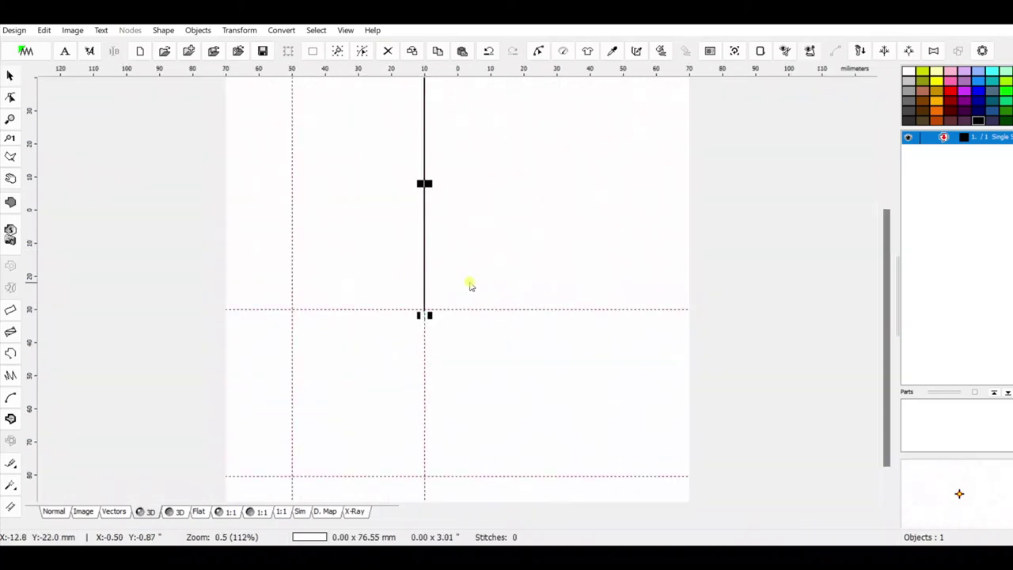
pyautogui.scroll(-1, 471, 284)
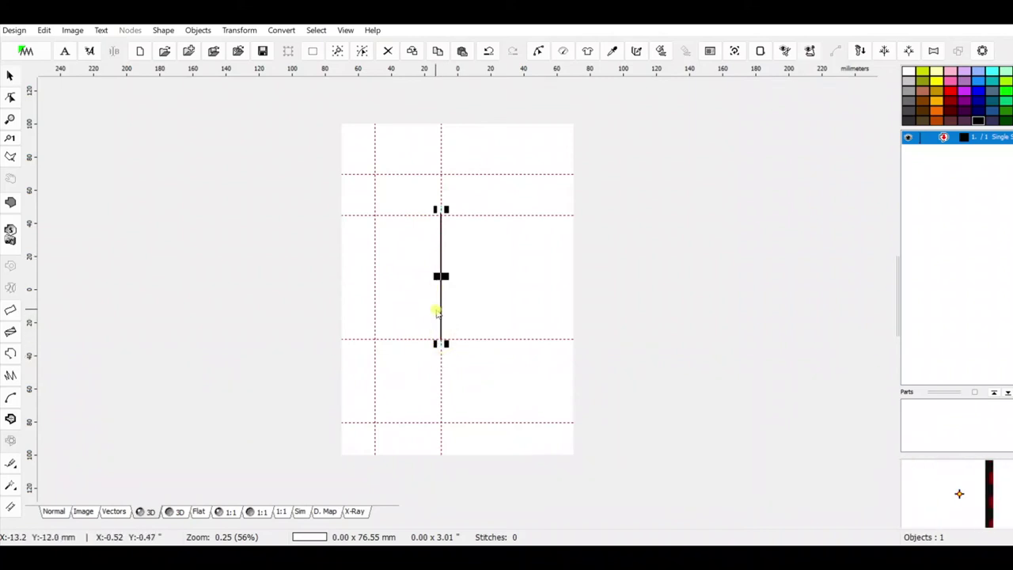
pyautogui.click(441, 307)
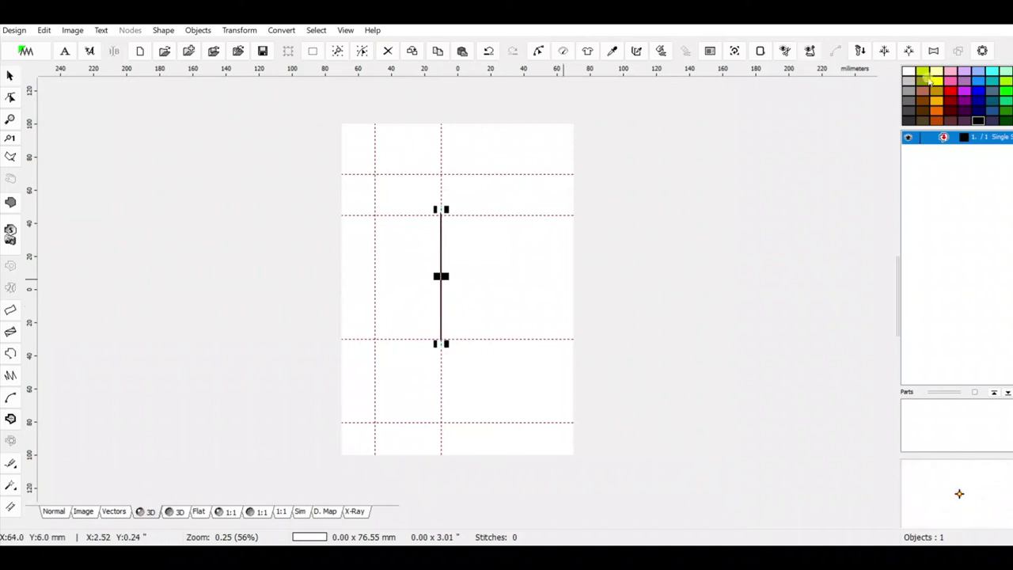
pyautogui.click(933, 139)
pyautogui.rightClick(932, 140)
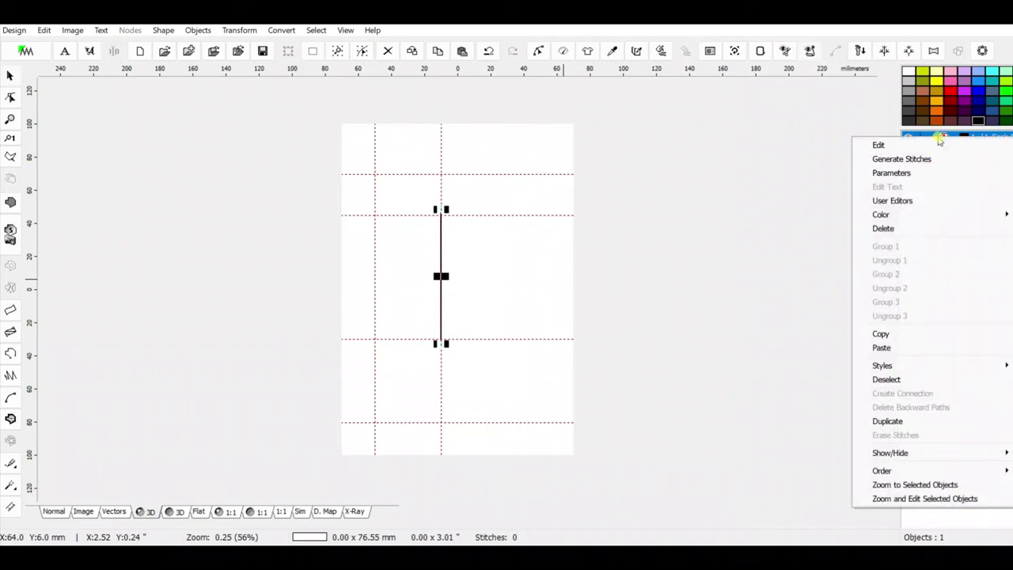
pyautogui.click(933, 137)
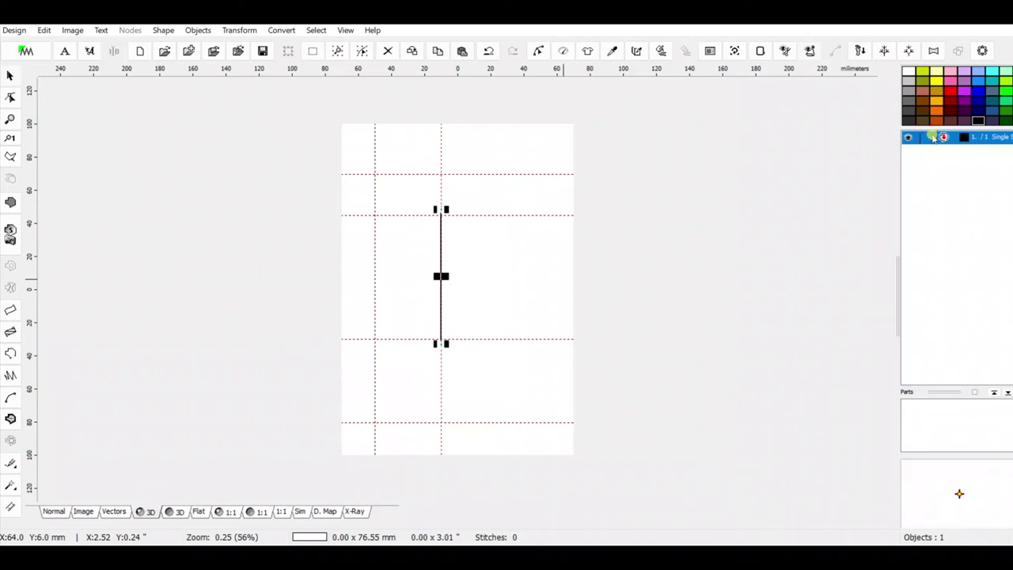
pyautogui.rightClick(933, 138)
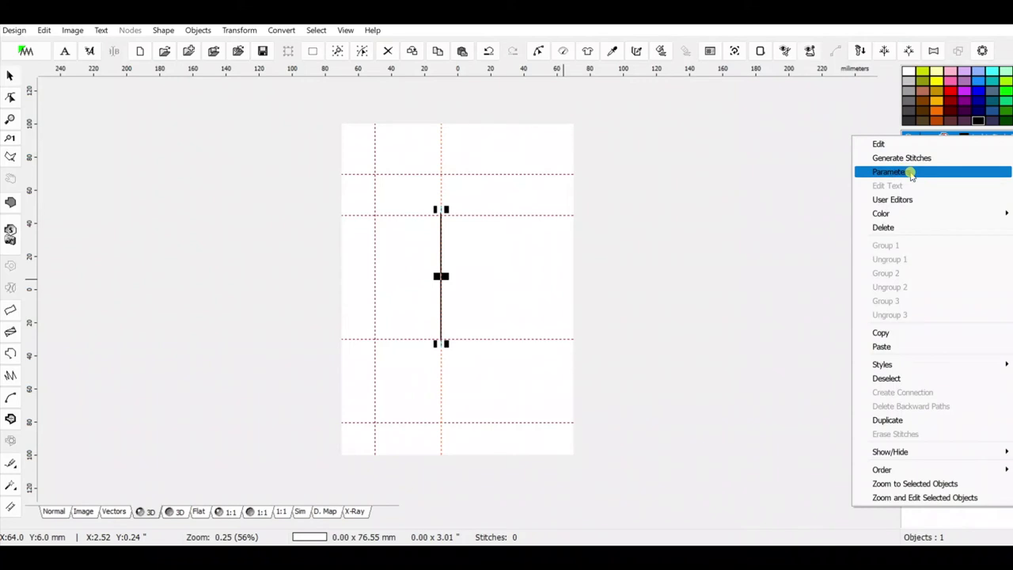
pyautogui.click(911, 173)
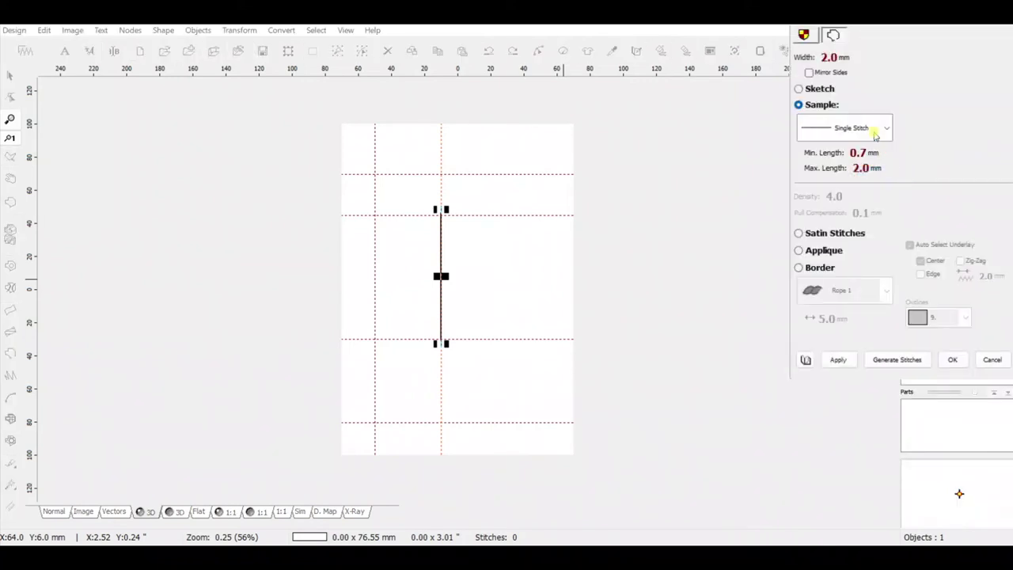
pyautogui.click(799, 234)
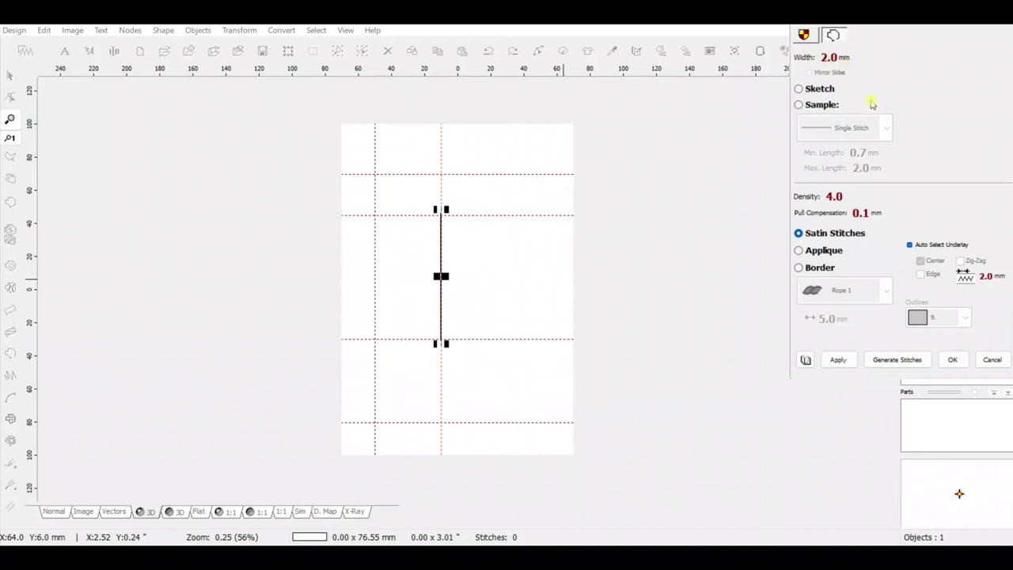
pyautogui.click(935, 248)
pyautogui.click(838, 360)
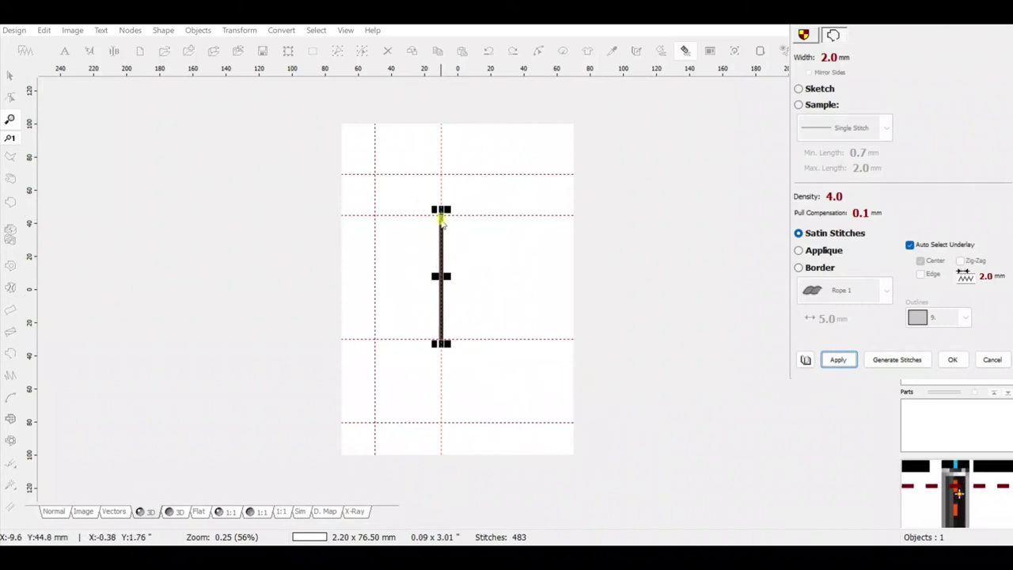
pyautogui.click(964, 360)
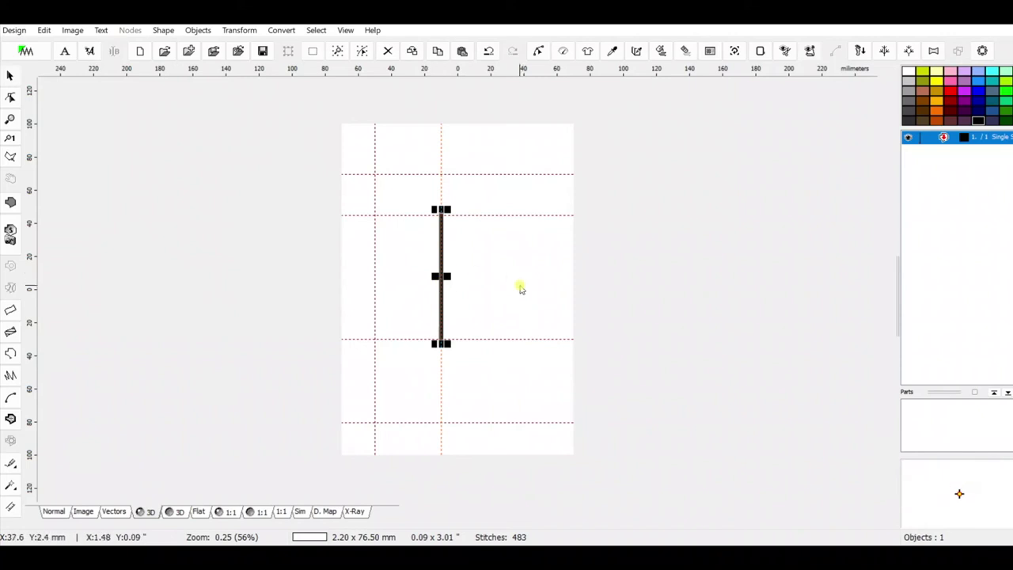
# - Duplicate the vertical satin line and nudge the copy left to about 20 mm left of centre
pyautogui.hotkey('ctrl', 'd')
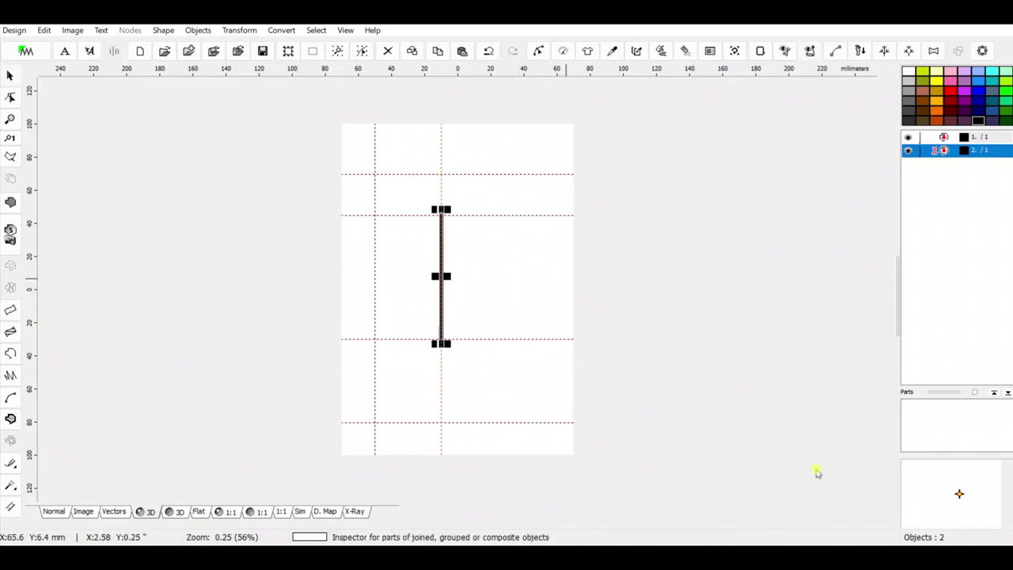
pyautogui.press('Left')
pyautogui.press('Left')
pyautogui.press('Left')
pyautogui.press('Left')
pyautogui.press('Left')
pyautogui.press('Left')
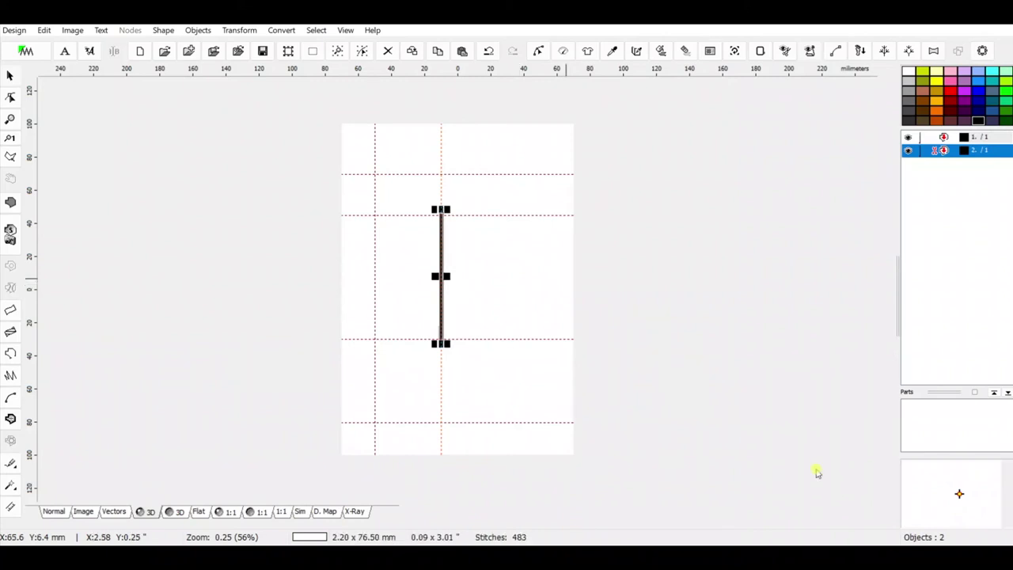
pyautogui.press('Left')
pyautogui.press('Left')
pyautogui.press('Left')
pyautogui.press('Left')
pyautogui.press('Left')
pyautogui.press('Left')
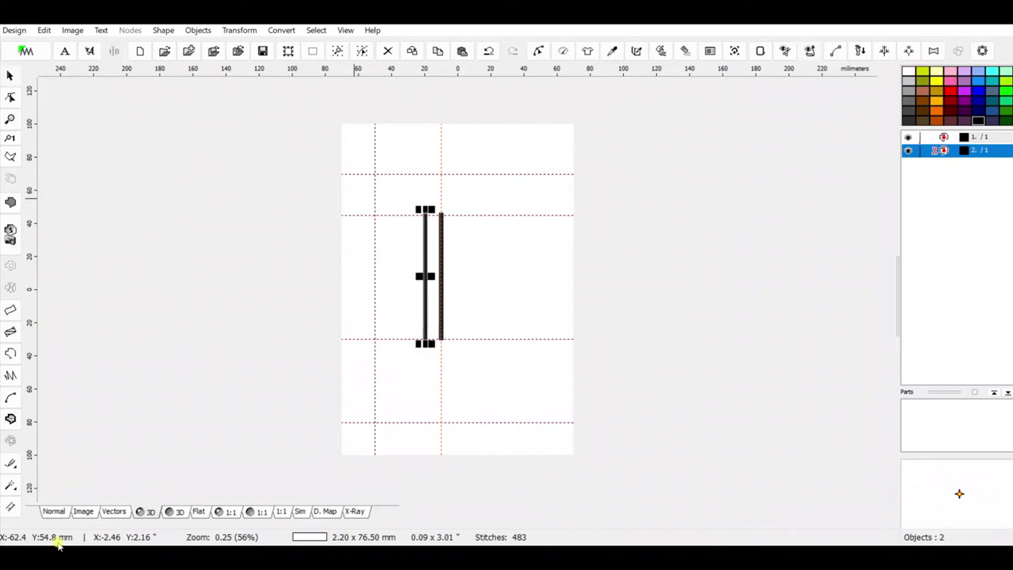
# - Compare the Normal and 3D views of the two lines and leave the design in Normal view
pyautogui.click(54, 512)
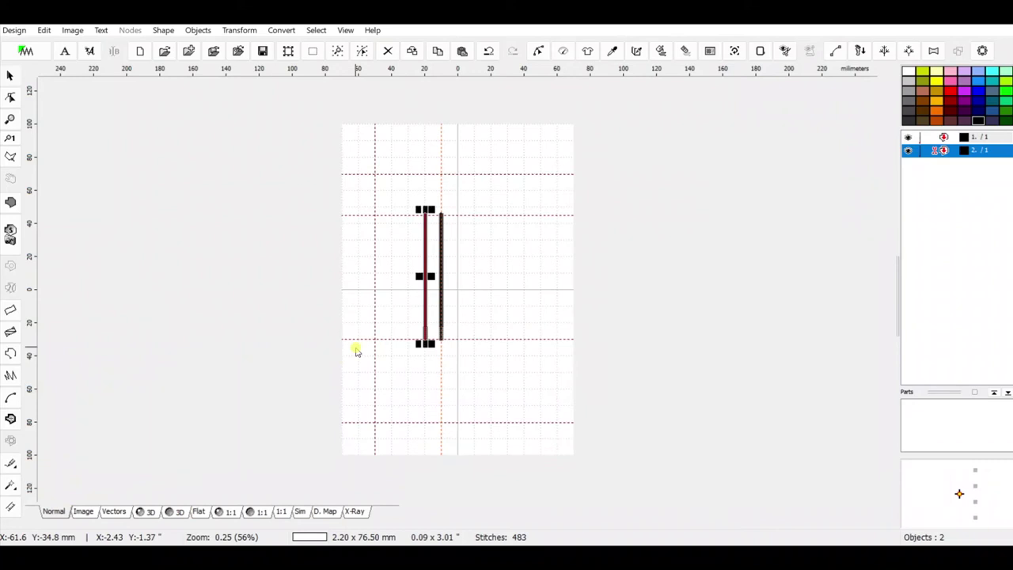
pyautogui.click(148, 512)
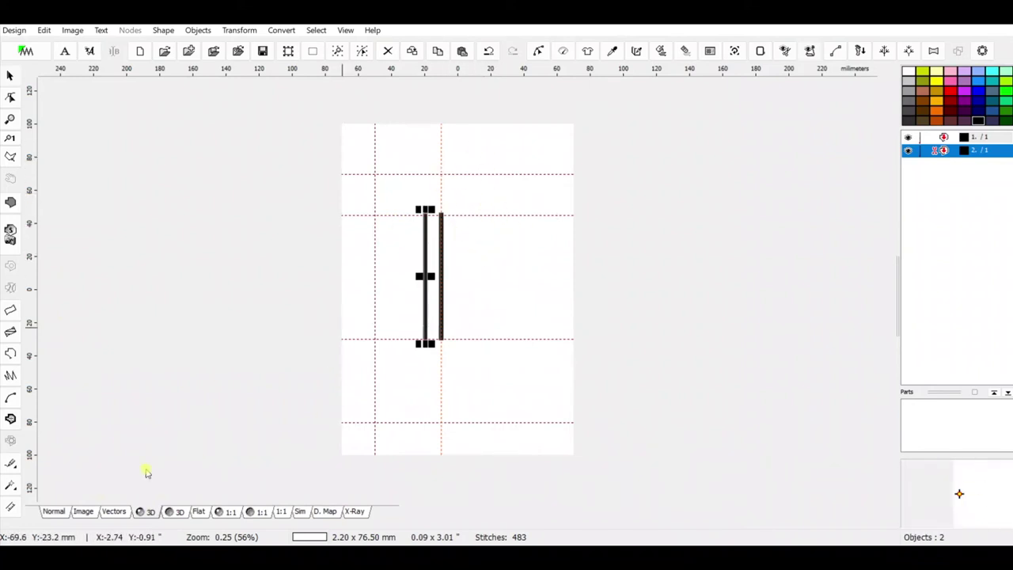
pyautogui.click(62, 513)
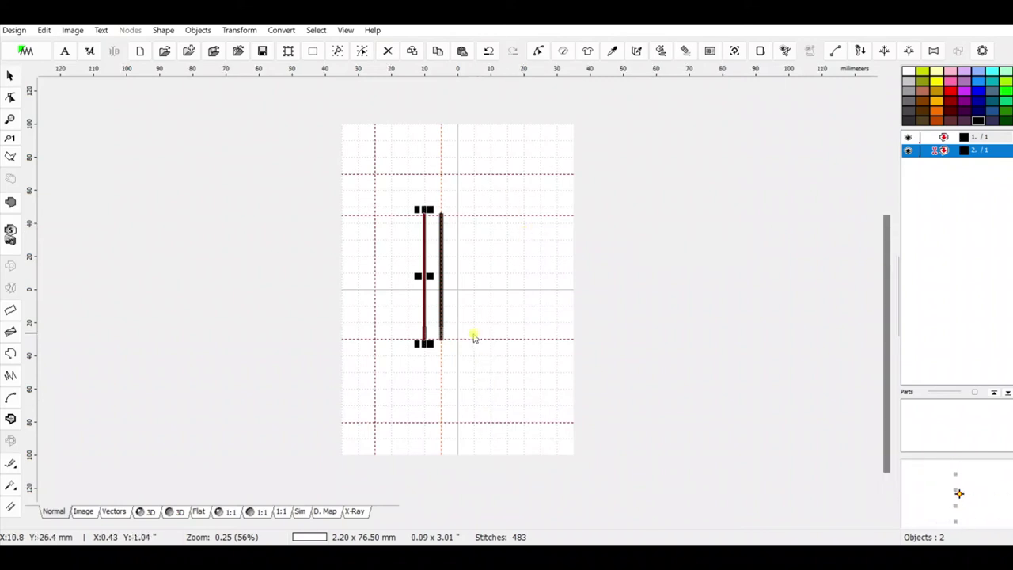
# - Reverse the stitching direction of the copied line 20 mm left of centre and generate its stitches
pyautogui.scroll(1, 473, 337)
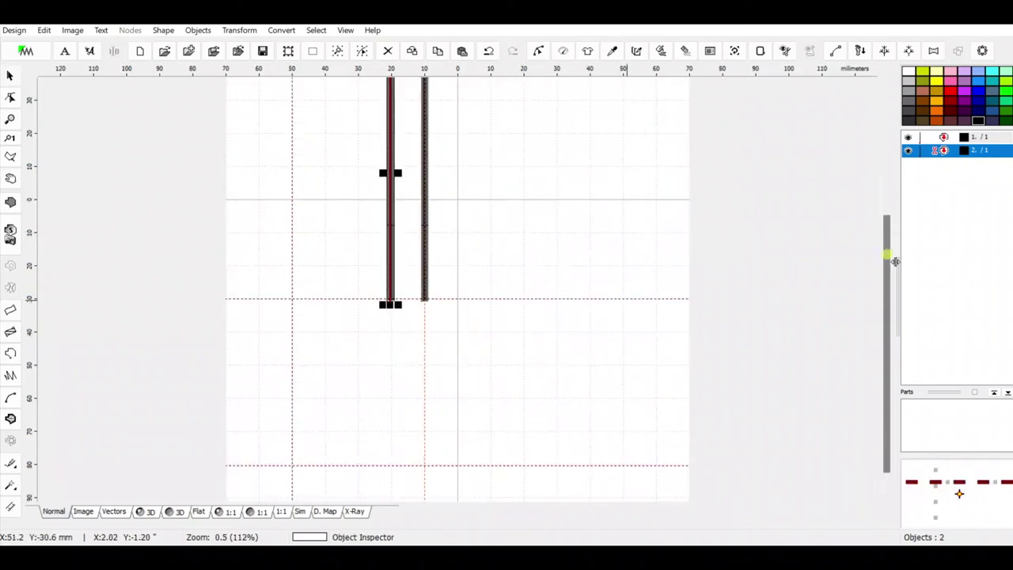
pyautogui.moveTo(888, 269); pyautogui.dragTo(872, 190)
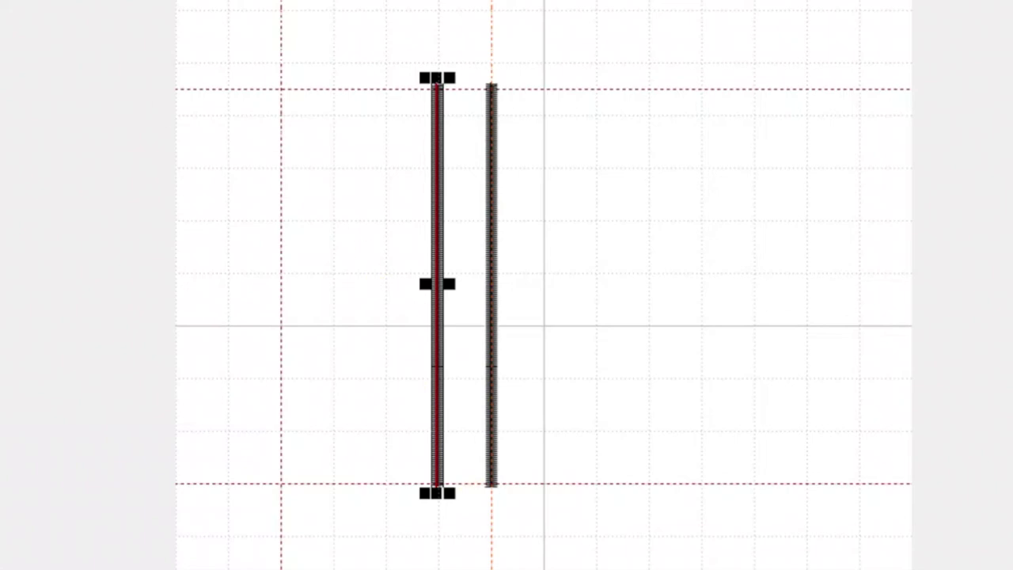
pyautogui.click(436, 83)
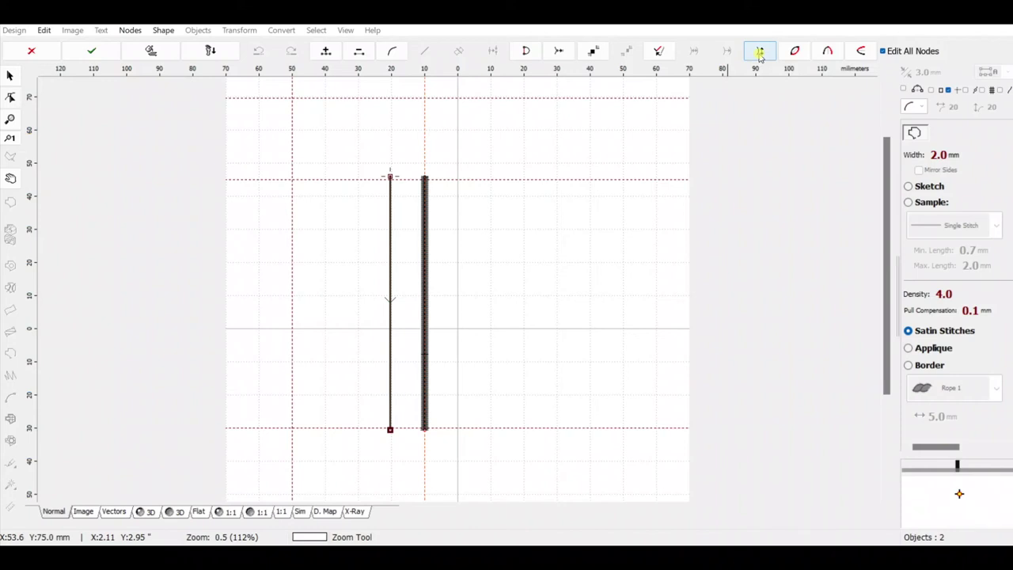
pyautogui.click(760, 52)
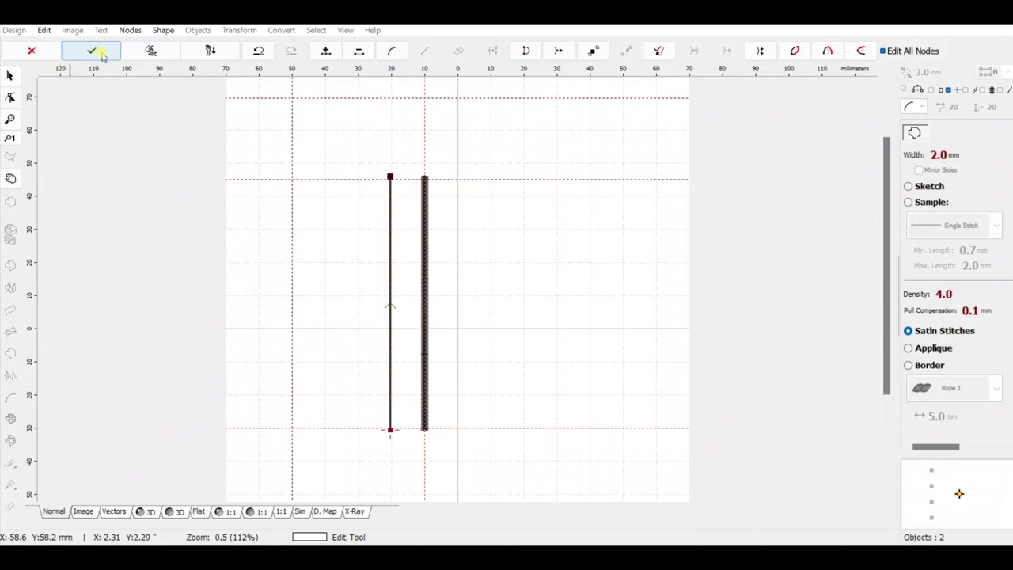
pyautogui.click(152, 51)
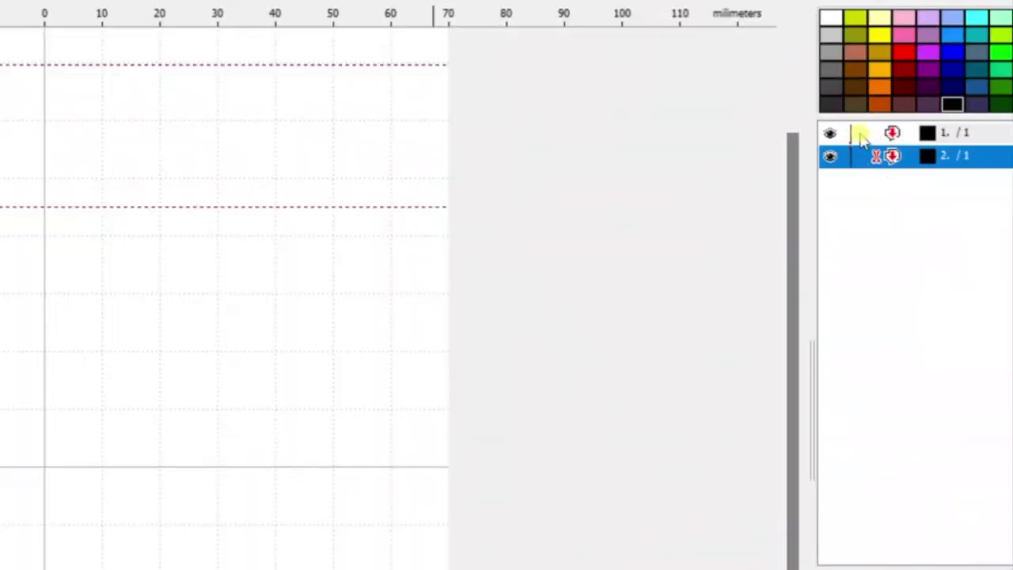
# - Create a connection from the first satin line to its reversed copy
pyautogui.click(875, 157)
pyautogui.click(876, 157)
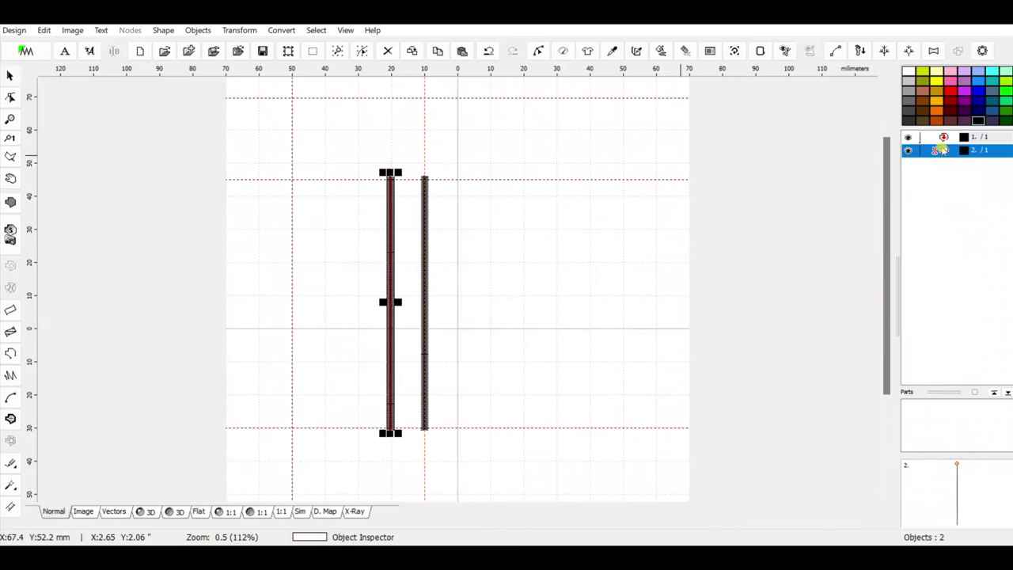
pyautogui.rightClick(926, 153)
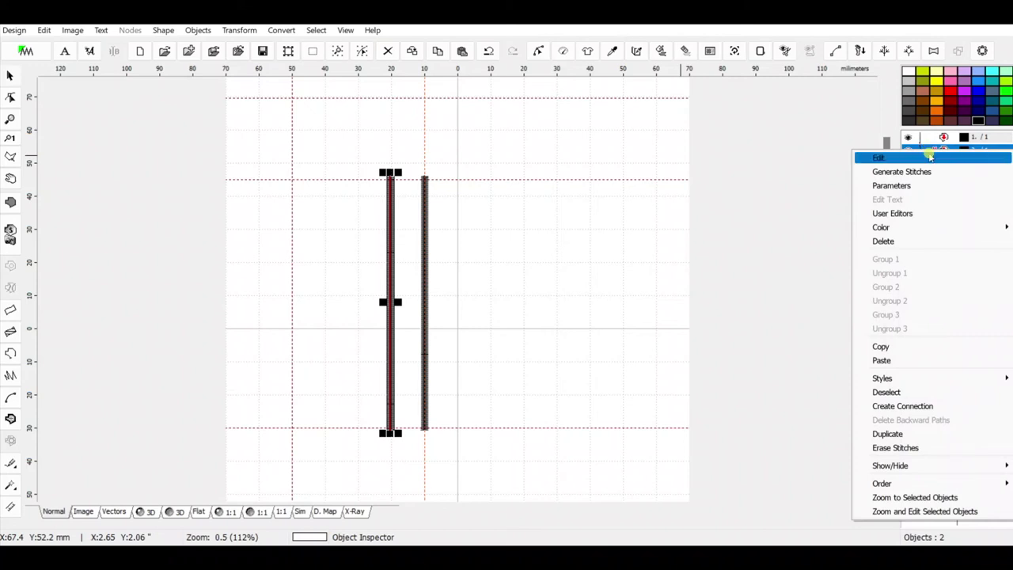
pyautogui.click(931, 407)
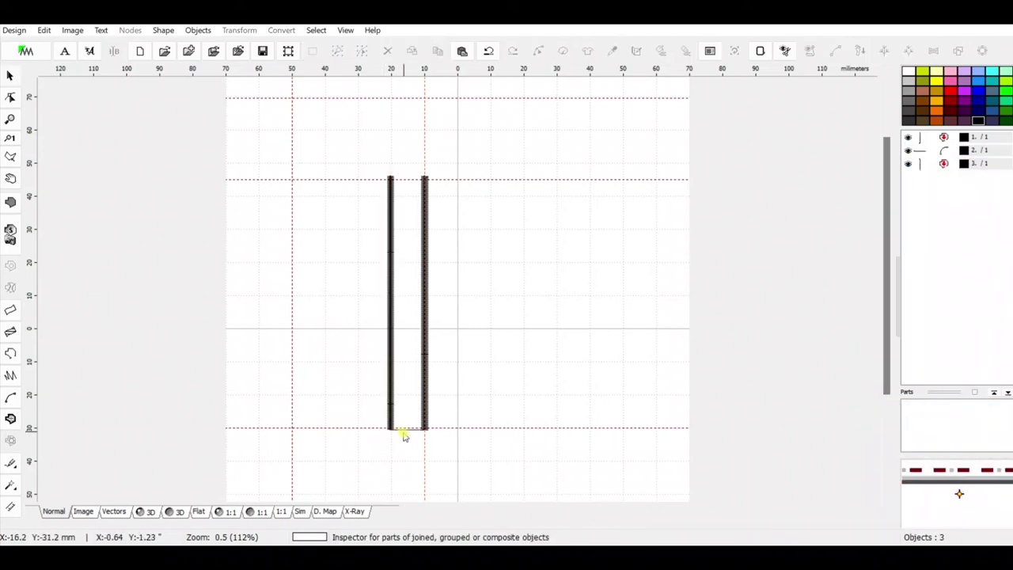
# - Inspect the connection between the lines' lower ends and simulate the stitching at speed 100
pyautogui.scroll(1, 455, 428)
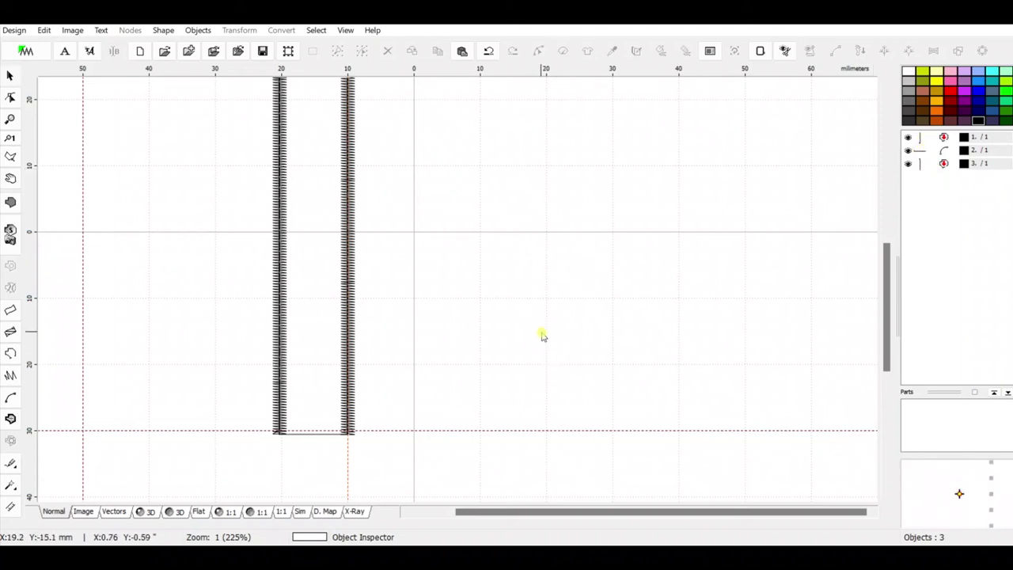
pyautogui.scroll(-2, 542, 336)
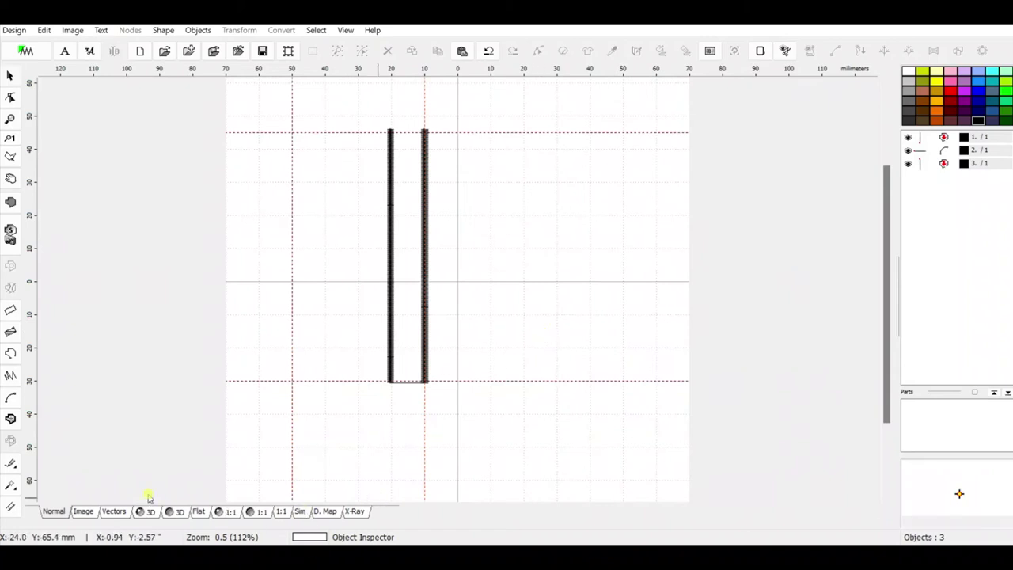
pyautogui.click(301, 512)
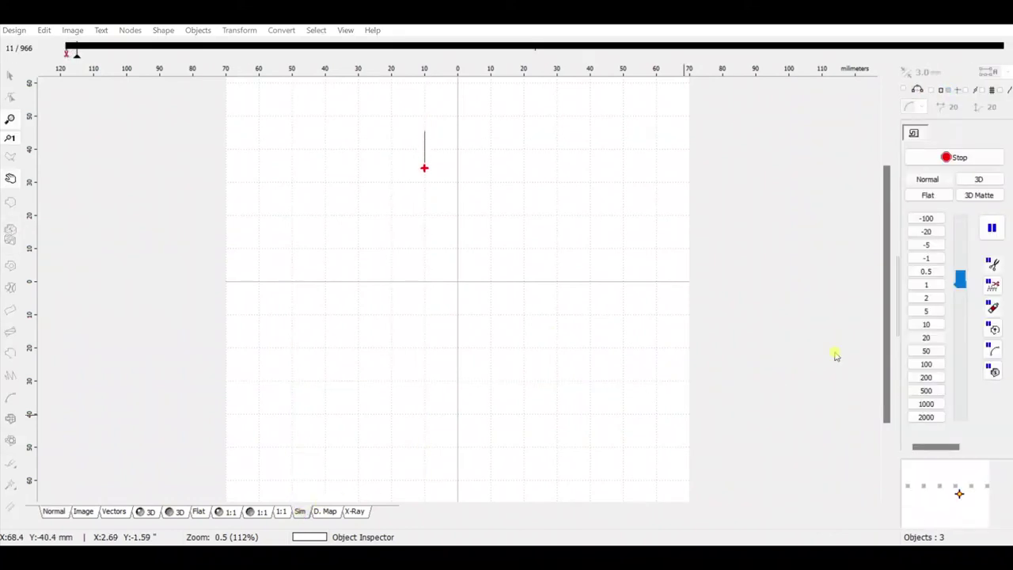
pyautogui.click(931, 364)
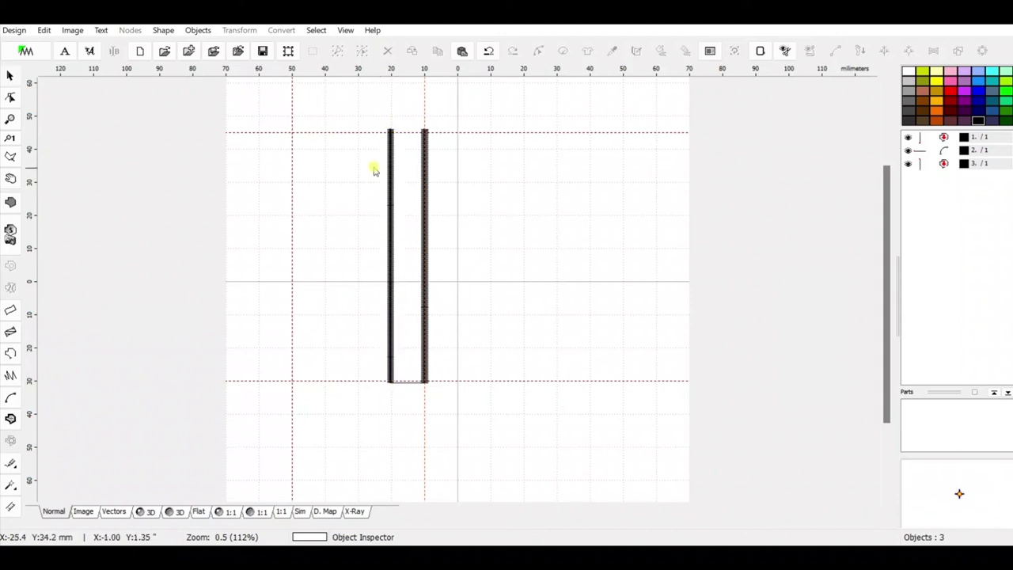
# - Duplicate the first satin line on the 10 mm guide and shift the copy to about 34 mm left of centre
pyautogui.click(425, 155)
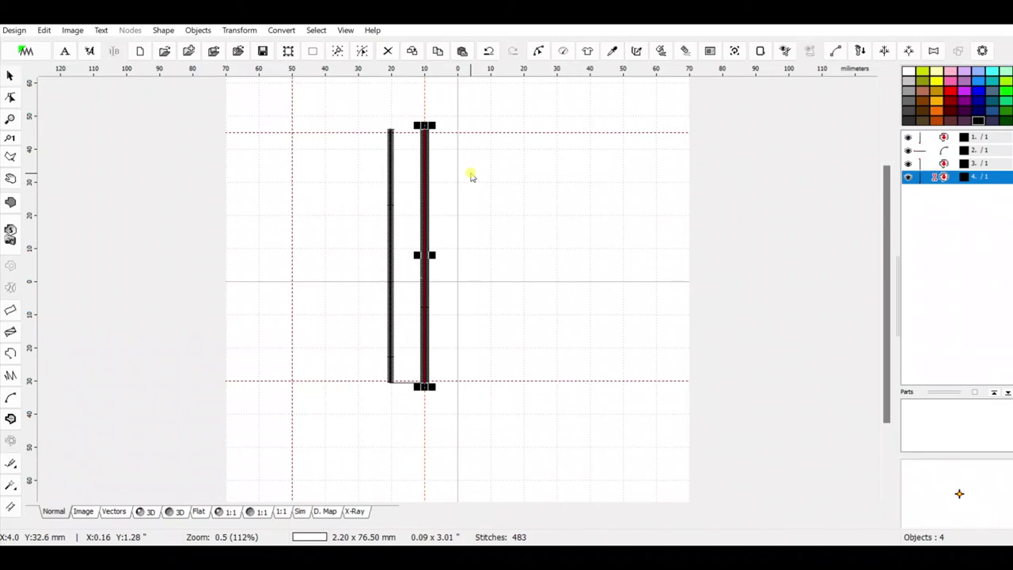
pyautogui.press('Left')
pyautogui.press('Left')
pyautogui.press('Left')
pyautogui.press('Left')
pyautogui.press('Left')
pyautogui.press('Left')
pyautogui.press('Left')
pyautogui.press('Left')
pyautogui.press('Left')
pyautogui.press('Left')
pyautogui.press('Left')
pyautogui.press('Left')
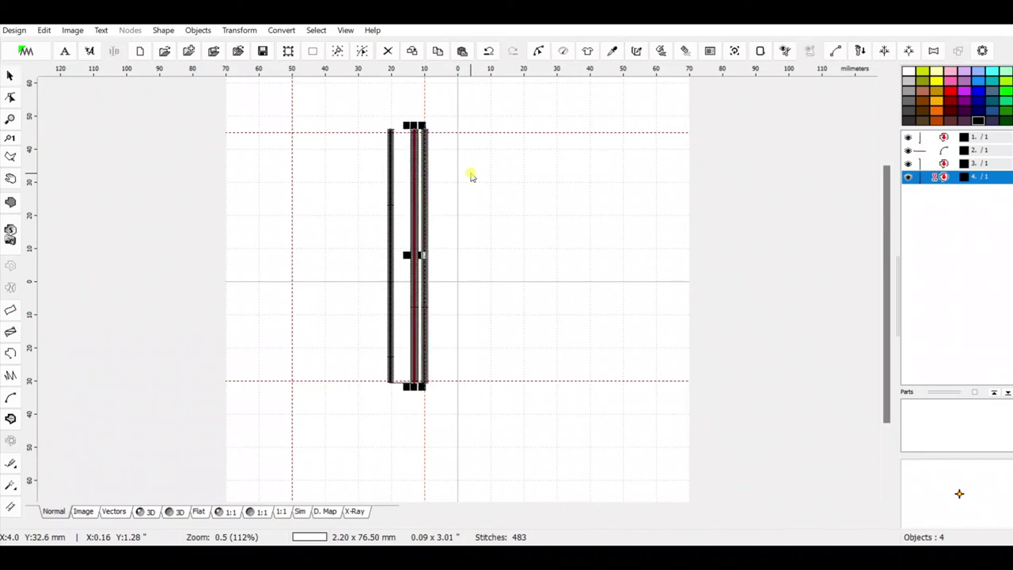
pyautogui.press('Left')
pyautogui.press('Left')
pyautogui.press('Left')
pyautogui.press('Left')
pyautogui.press('Left')
pyautogui.press('Left')
pyautogui.press('Left')
pyautogui.press('Left')
pyautogui.press('Left')
pyautogui.press('Left')
pyautogui.press('Left')
pyautogui.press('Left')
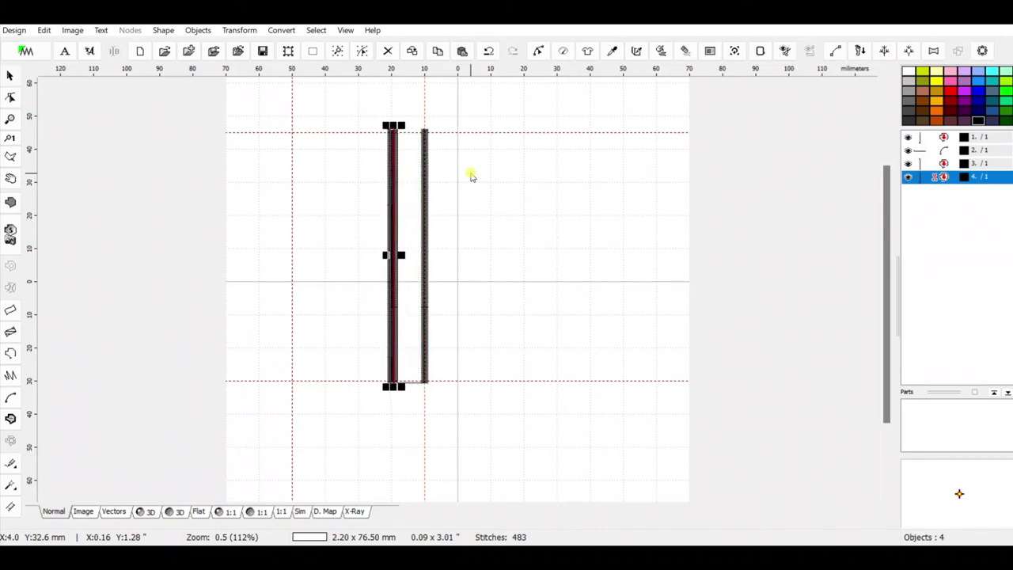
pyautogui.press('Left')
pyautogui.press('Left')
pyautogui.press('Left')
pyautogui.press('Left')
pyautogui.press('Left')
pyautogui.press('Left')
pyautogui.press('Left')
pyautogui.press('Left')
pyautogui.press('Left')
pyautogui.press('Left')
pyautogui.press('Left')
pyautogui.press('Left')
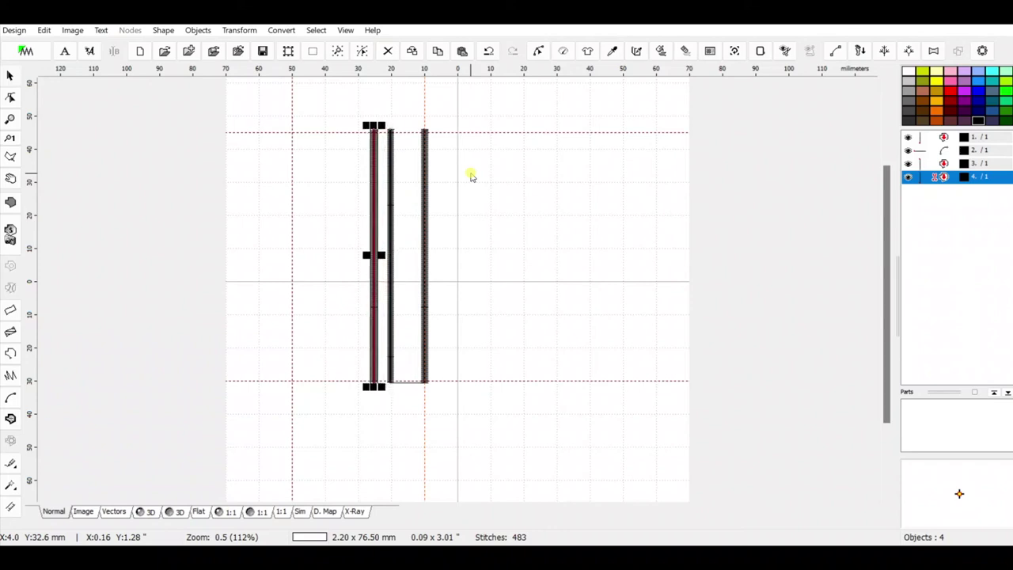
pyautogui.press('Left')
pyautogui.press('Left')
pyautogui.press('Left')
pyautogui.press('Left')
pyautogui.press('Left')
pyautogui.press('Left')
pyautogui.press('Left')
pyautogui.press('Left')
pyautogui.press('Left')
pyautogui.press('Left')
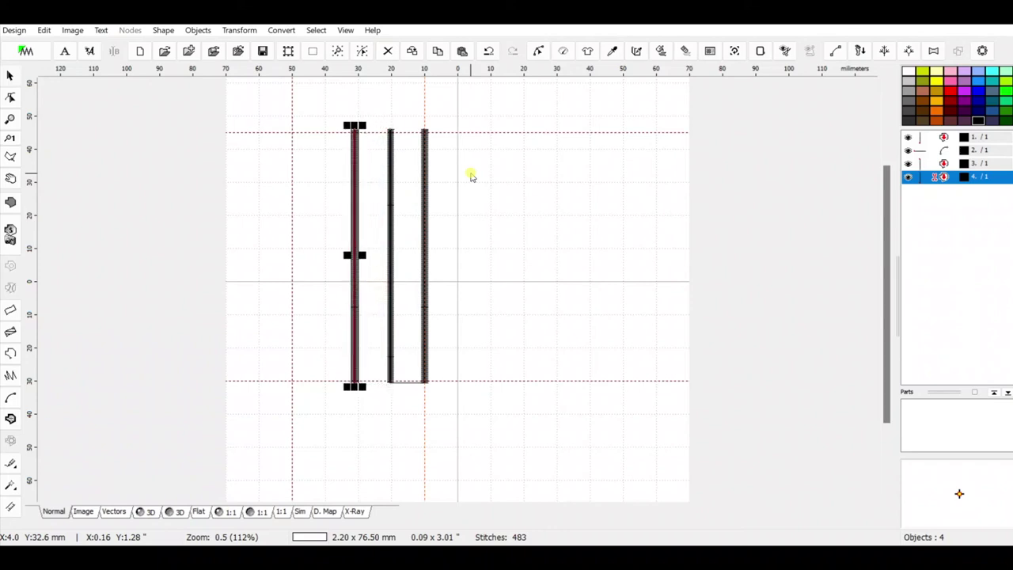
pyautogui.press('Left')
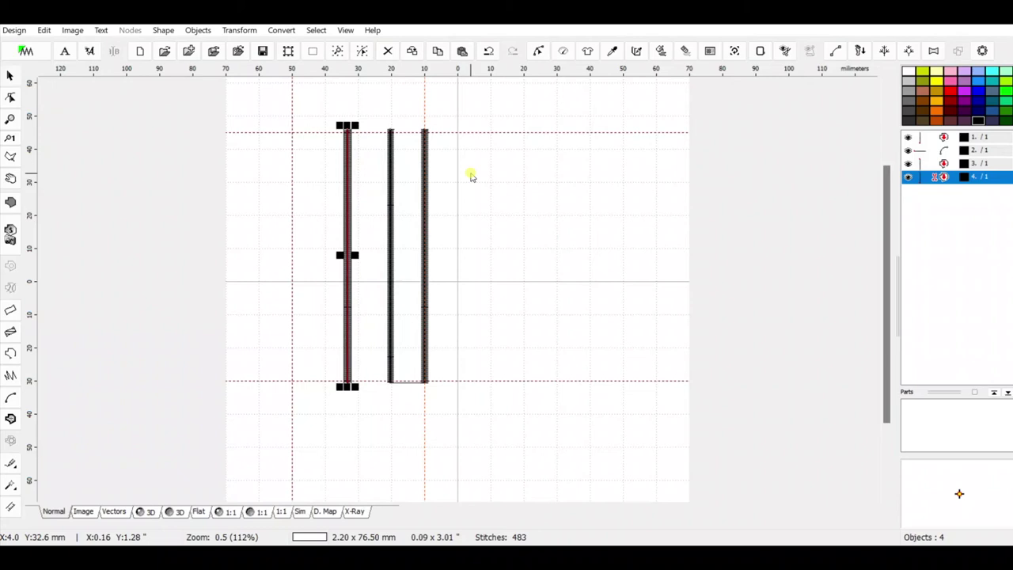
pyautogui.press('Left')
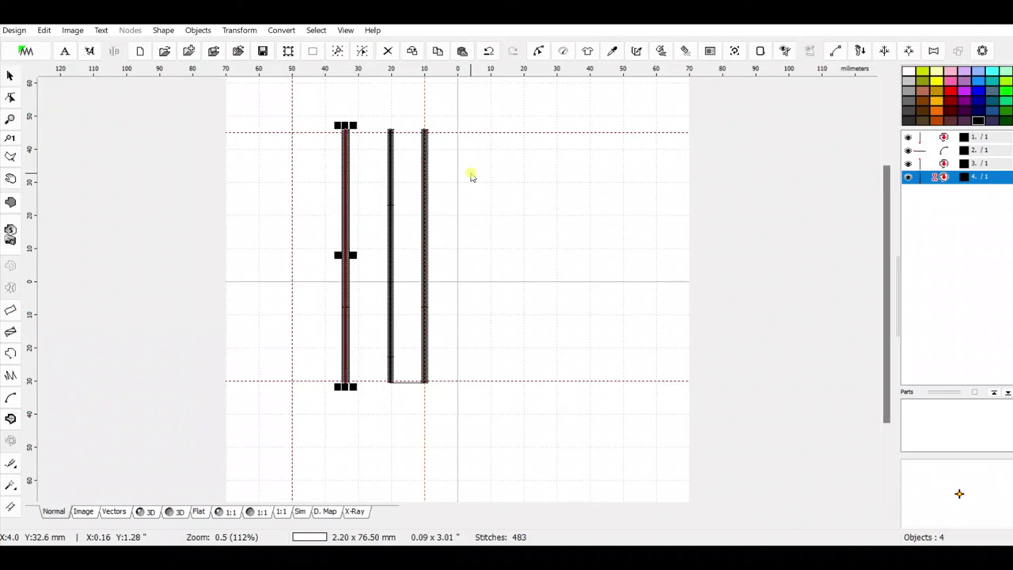
# - Examine the start node, end node and stitching direction of the copied line against its neighbour, and leave node editing without changes
pyautogui.click(306, 201)
pyautogui.click(11, 95)
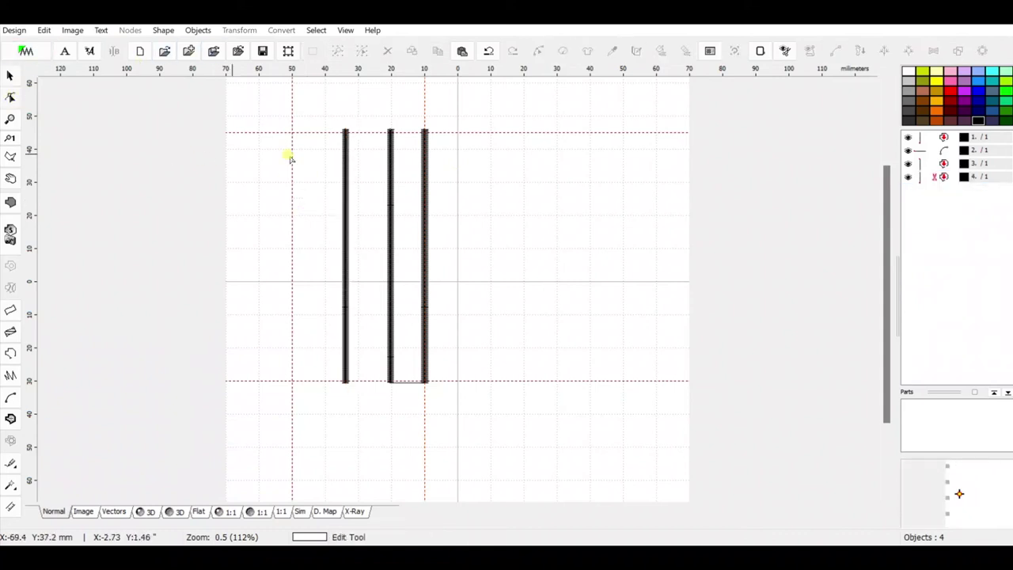
pyautogui.click(341, 179)
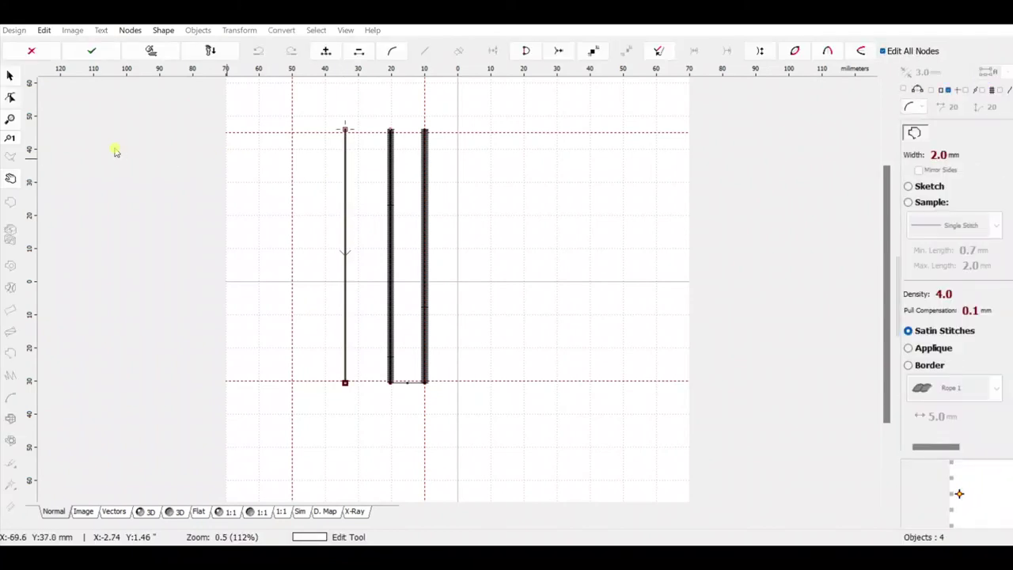
pyautogui.scroll(1, 357, 170)
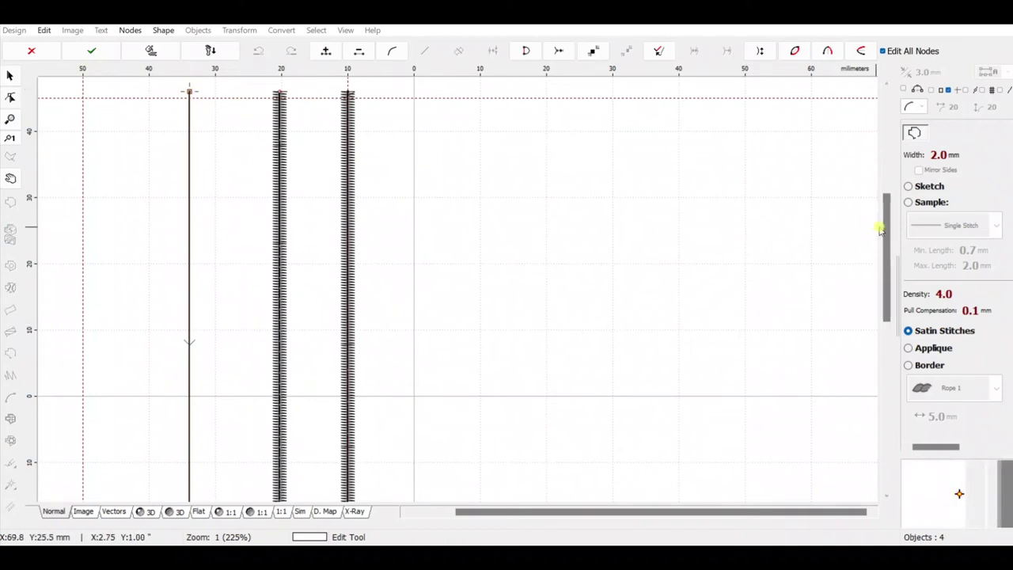
pyautogui.moveTo(886, 224); pyautogui.dragTo(904, 333)
pyautogui.click(10, 177)
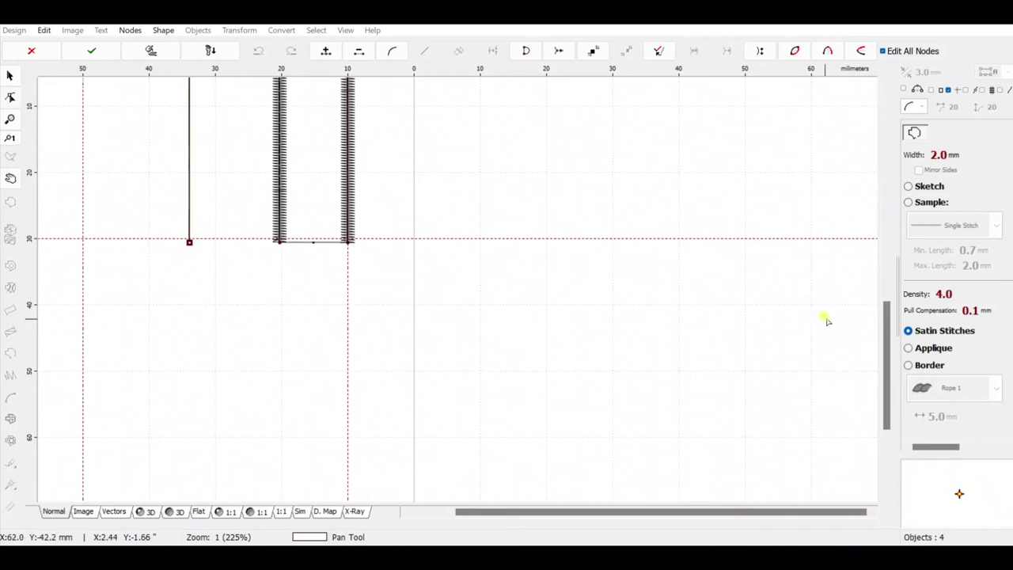
pyautogui.moveTo(888, 314); pyautogui.dragTo(878, 195)
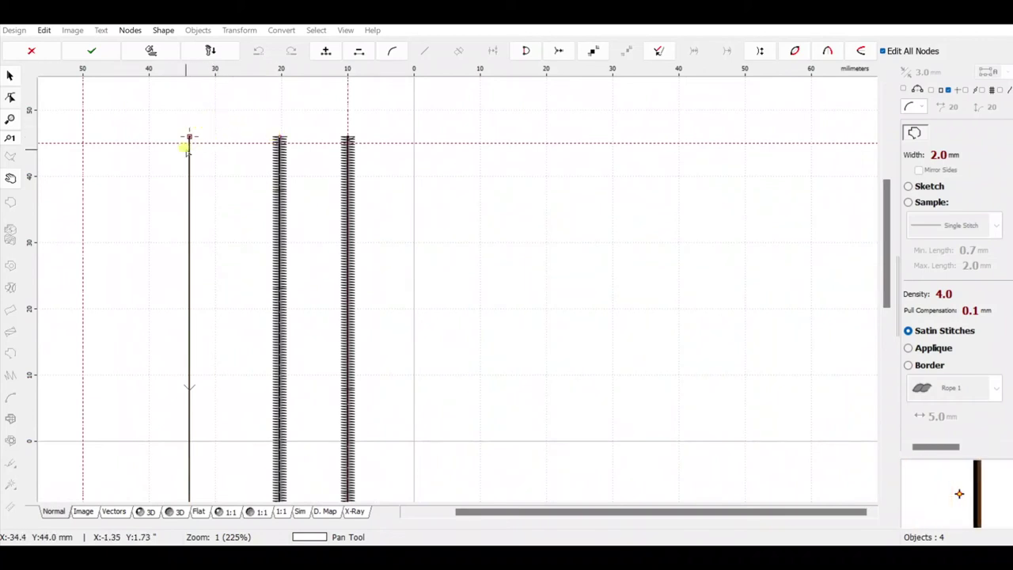
pyautogui.click(31, 51)
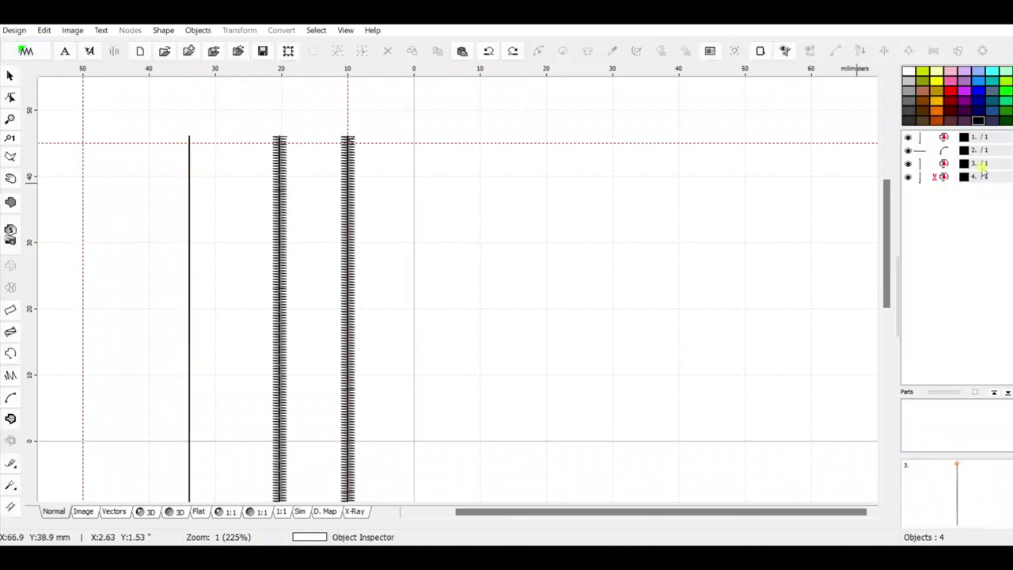
# - Create a connection between the upper ends of the second satin line and the new third line
pyautogui.click(928, 177)
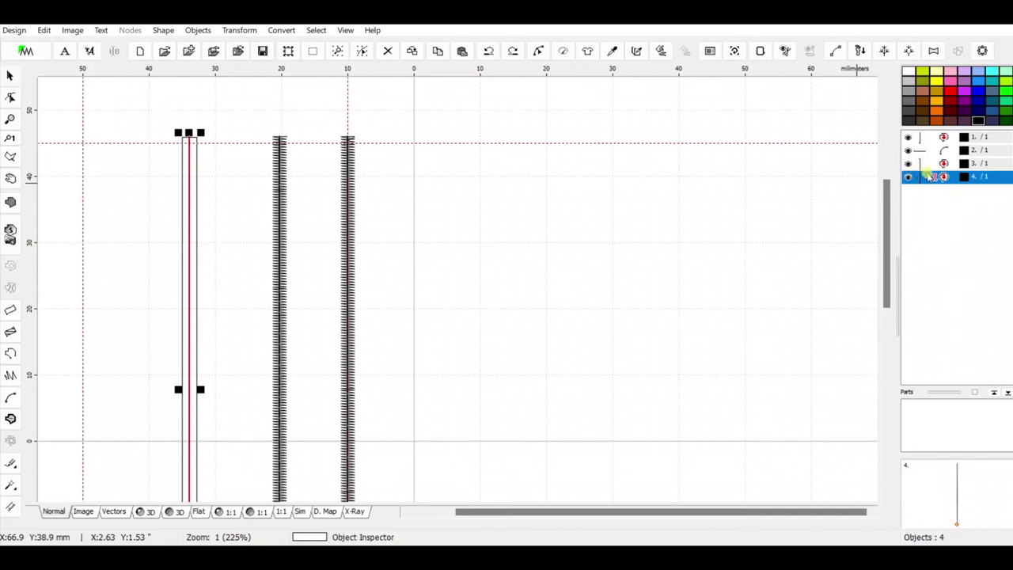
pyautogui.rightClick(927, 176)
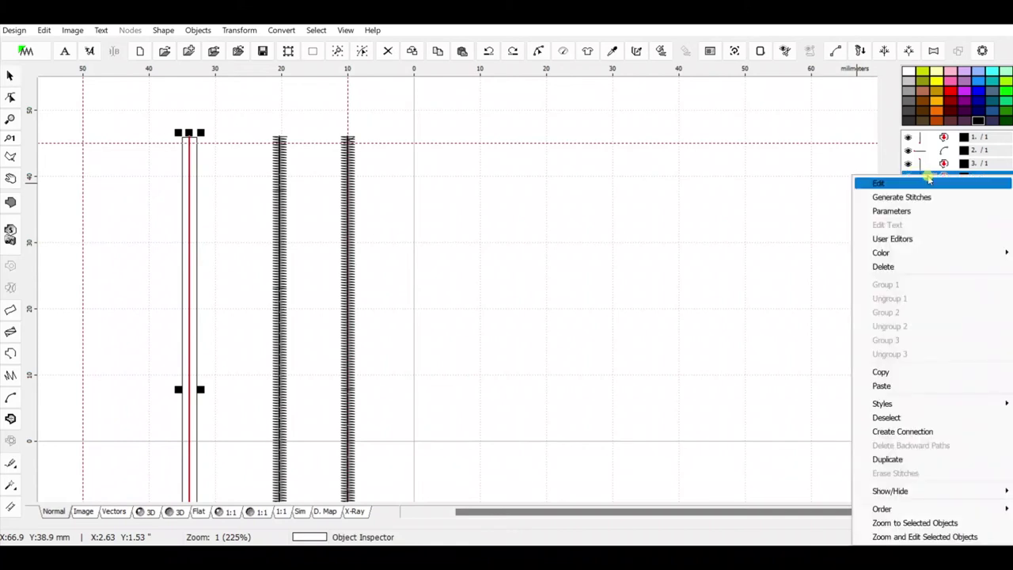
pyautogui.click(933, 433)
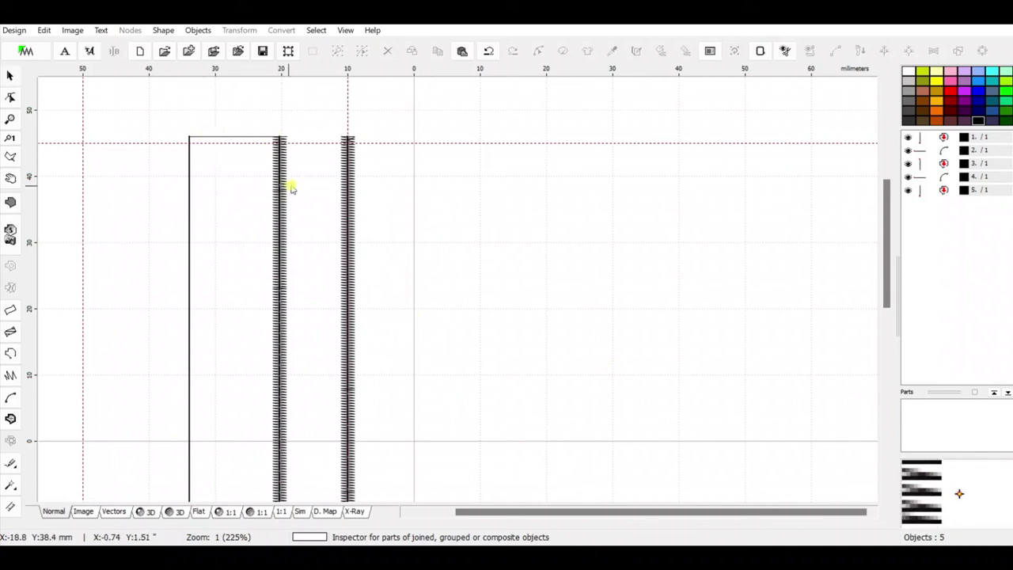
pyautogui.scroll(-1, 314, 222)
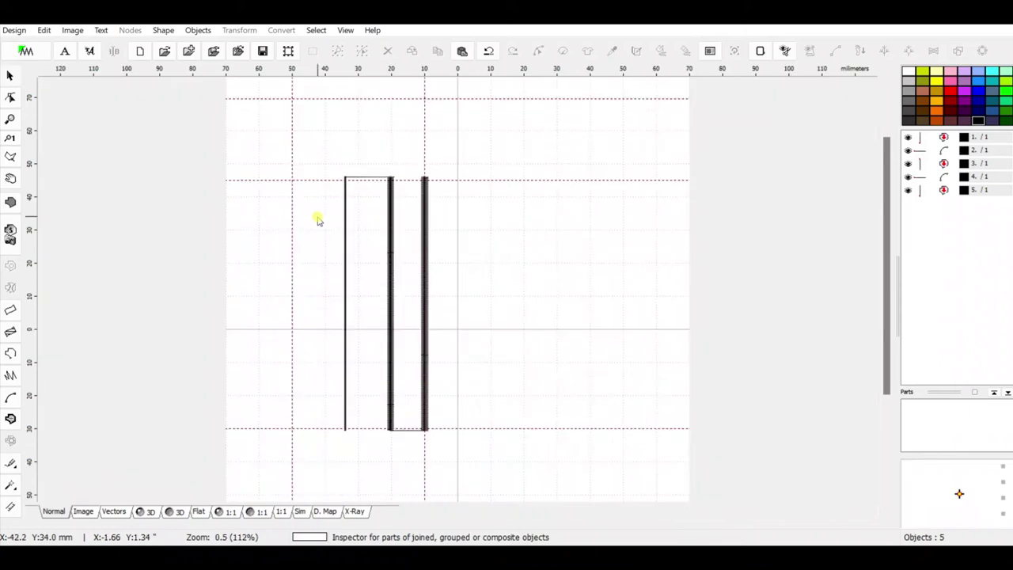
# - Duplicate the reversed satin line 20 mm left of centre and shift the copy to the guide line 50 mm left of centre
pyautogui.click(391, 241)
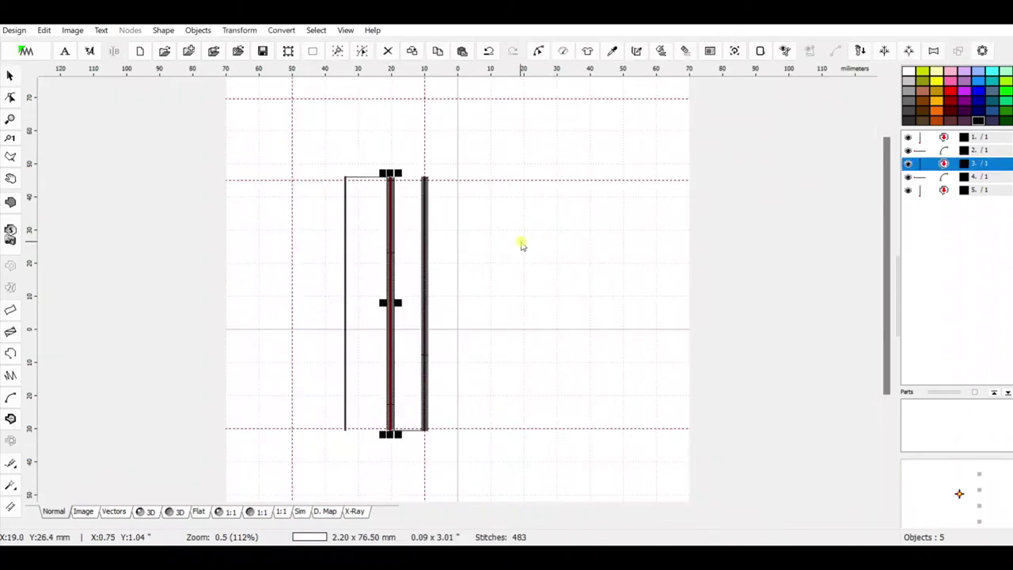
pyautogui.hotkey('ctrl', 'd')
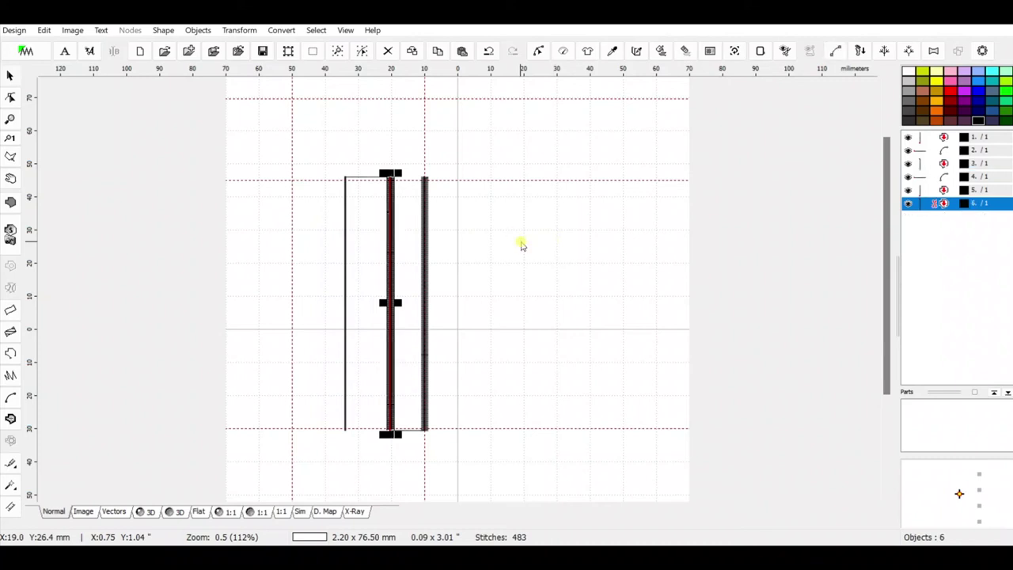
pyautogui.press('Left')
pyautogui.press('Left')
pyautogui.press('Left')
pyautogui.press('Left')
pyautogui.press('Left')
pyautogui.press('Left')
pyautogui.press('Left')
pyautogui.press('Left')
pyautogui.press('Left')
pyautogui.press('Left')
pyautogui.press('Left')
pyautogui.press('Left')
pyautogui.press('Left')
pyautogui.press('Left')
pyautogui.press('Left')
pyautogui.press('Left')
pyautogui.press('Left')
pyautogui.press('Left')
pyautogui.press('Left')
pyautogui.press('Left')
pyautogui.press('Left')
pyautogui.press('Left')
pyautogui.press('Left')
pyautogui.press('Left')
pyautogui.press('Left')
pyautogui.press('Left')
pyautogui.press('Left')
pyautogui.press('Left')
pyautogui.press('Left')
pyautogui.press('Left')
pyautogui.press('Left')
pyautogui.press('Left')
pyautogui.press('Left')
pyautogui.press('Left')
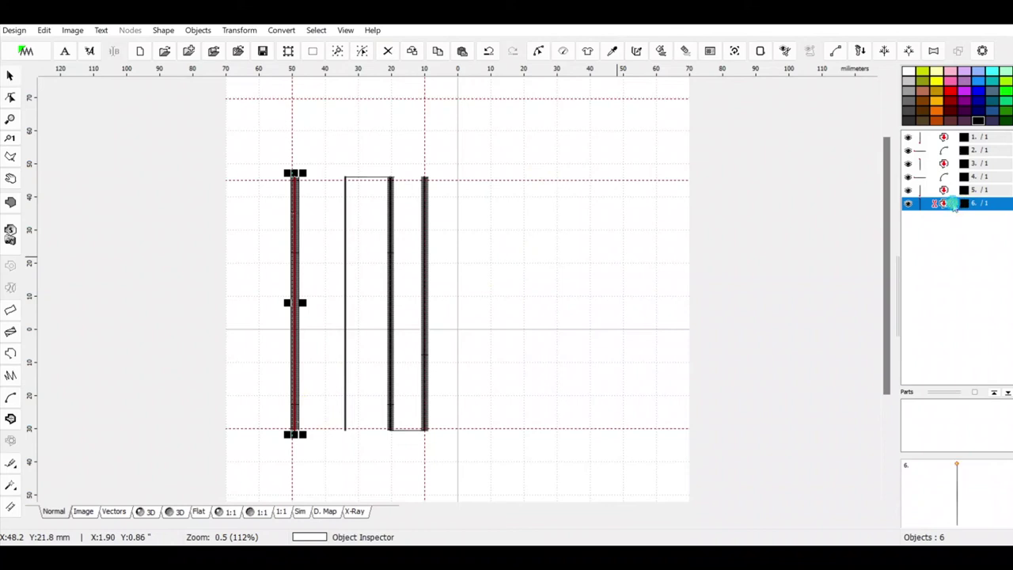
# - Create a connection from the third line to the copy on the 50 mm guide line
pyautogui.rightClick(955, 205)
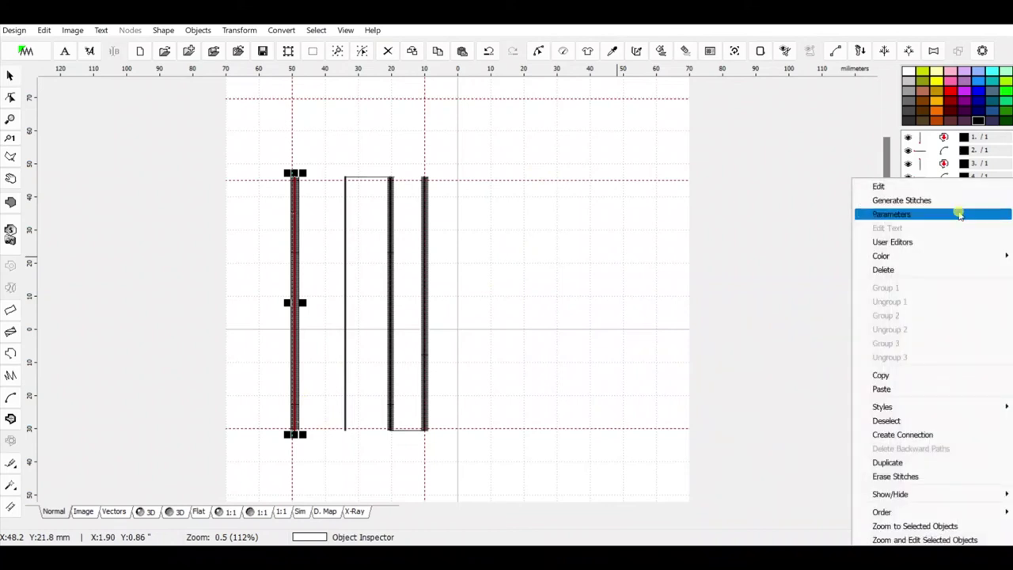
pyautogui.click(981, 435)
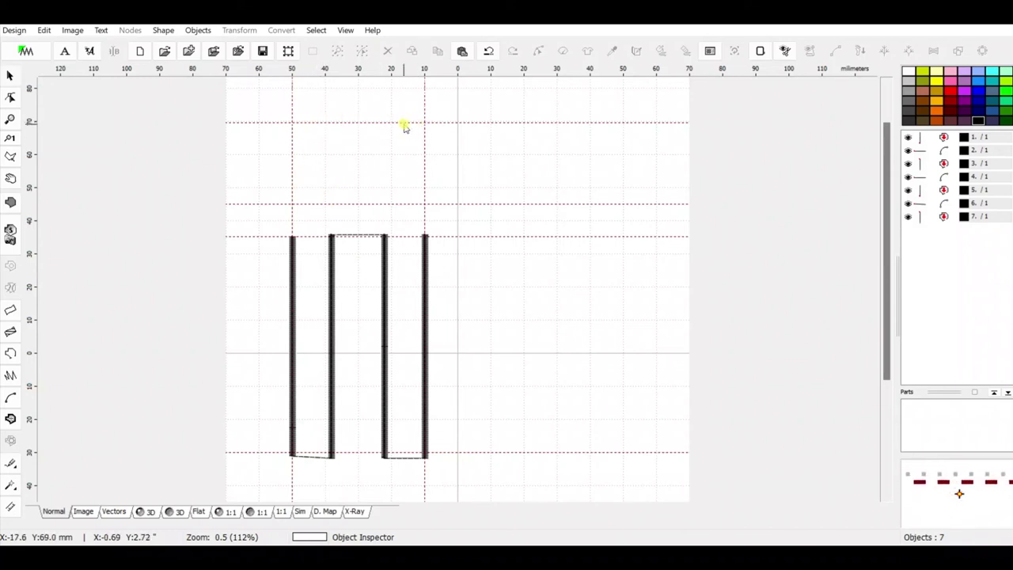
# - Outline a closed plain-fill shape above the lines, about 40 x 24.5 mm, following the guide lines and cutting both upper corners diagonally
pyautogui.click(10, 203)
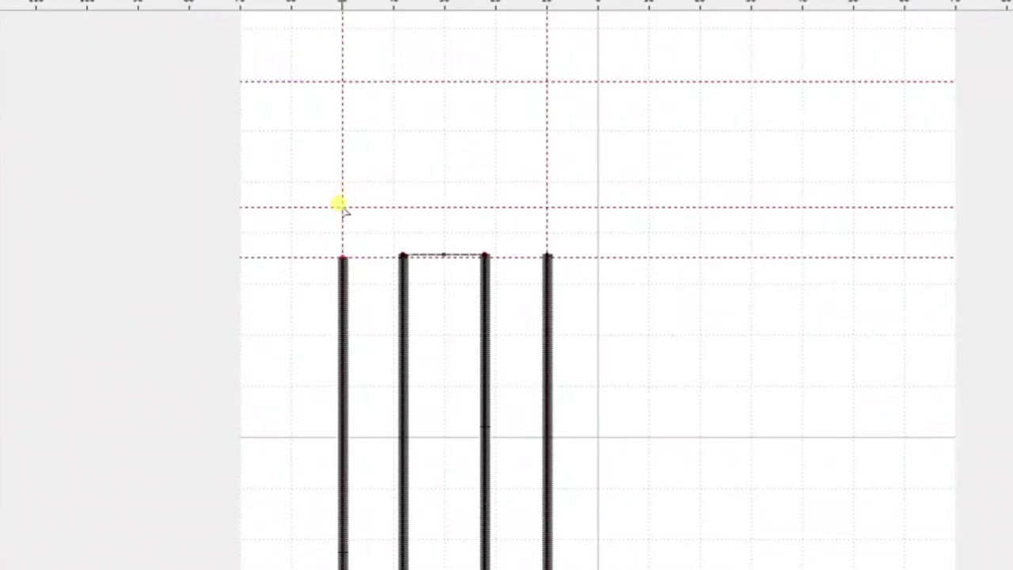
pyautogui.click(342, 206)
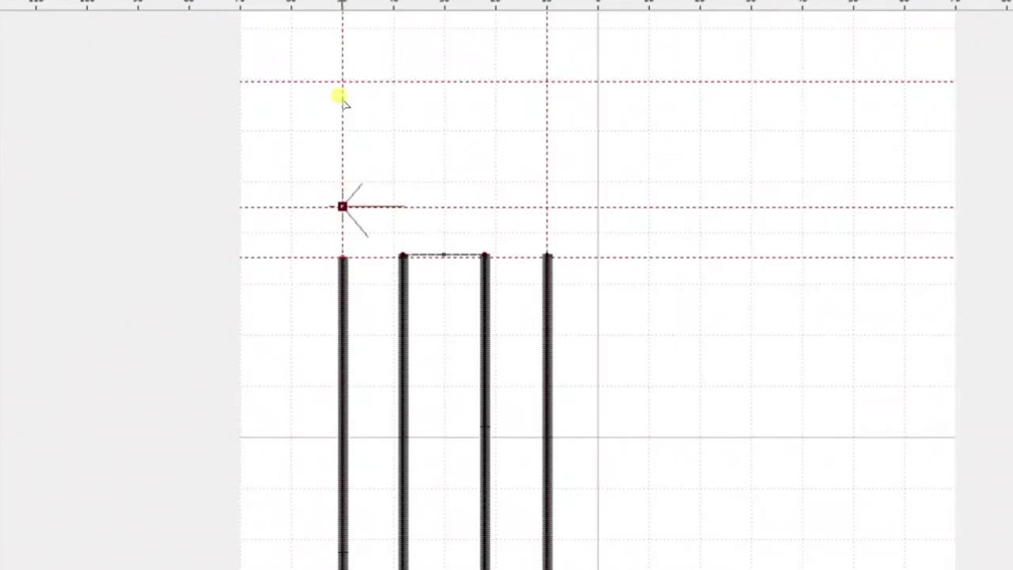
pyautogui.click(342, 110)
pyautogui.click(371, 81)
pyautogui.click(518, 81)
pyautogui.click(539, 103)
pyautogui.click(538, 205)
pyautogui.press('BackSpace')
pyautogui.moveTo(539, 111); pyautogui.dragTo(546, 108)
pyautogui.click(546, 206)
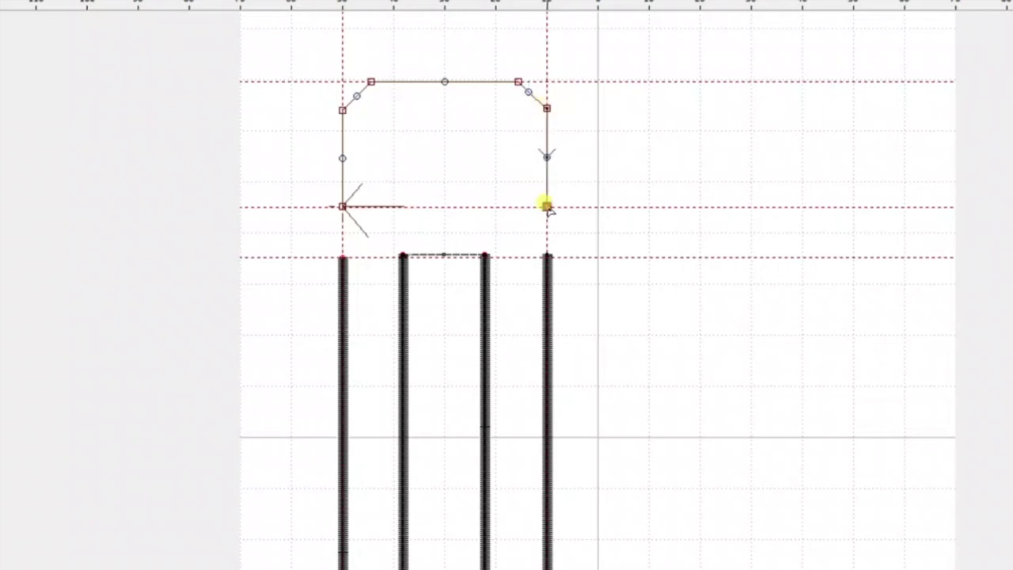
pyautogui.click(432, 207)
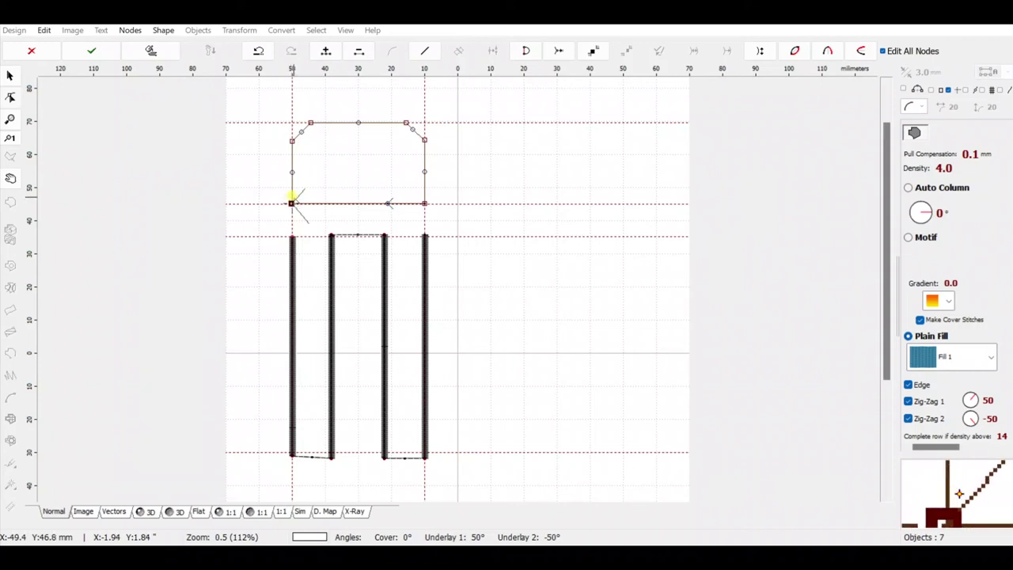
# - Convert the bottom, both side and top segments of the fill outline to straight lines
pyautogui.click(387, 203)
pyautogui.click(426, 50)
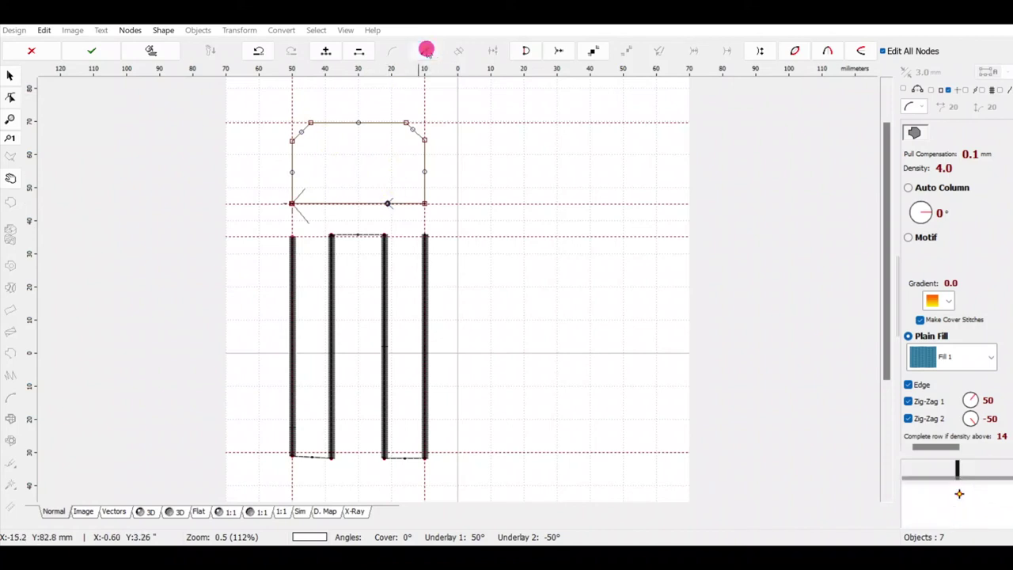
pyautogui.click(424, 170)
pyautogui.click(425, 51)
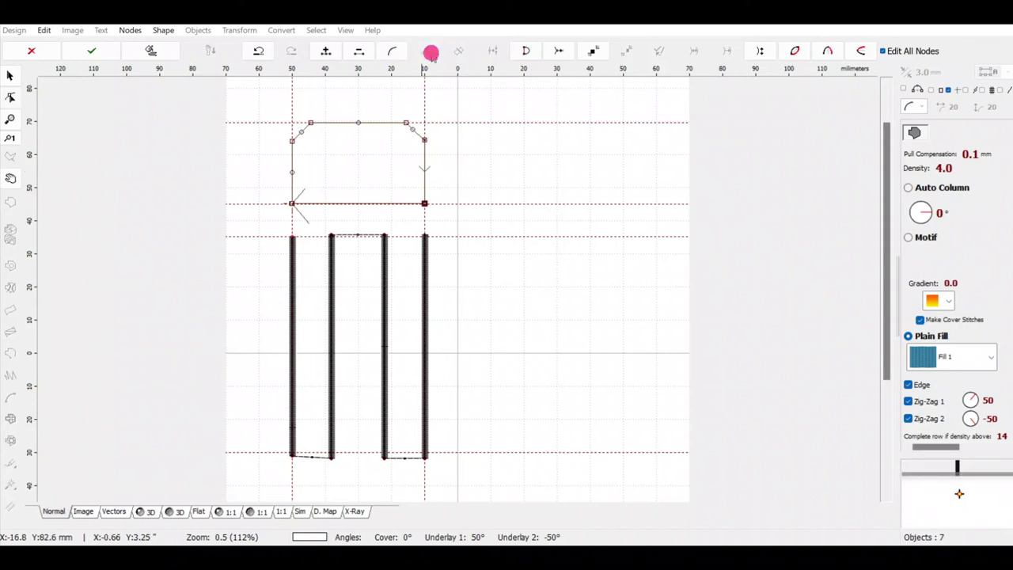
pyautogui.click(291, 171)
pyautogui.click(430, 52)
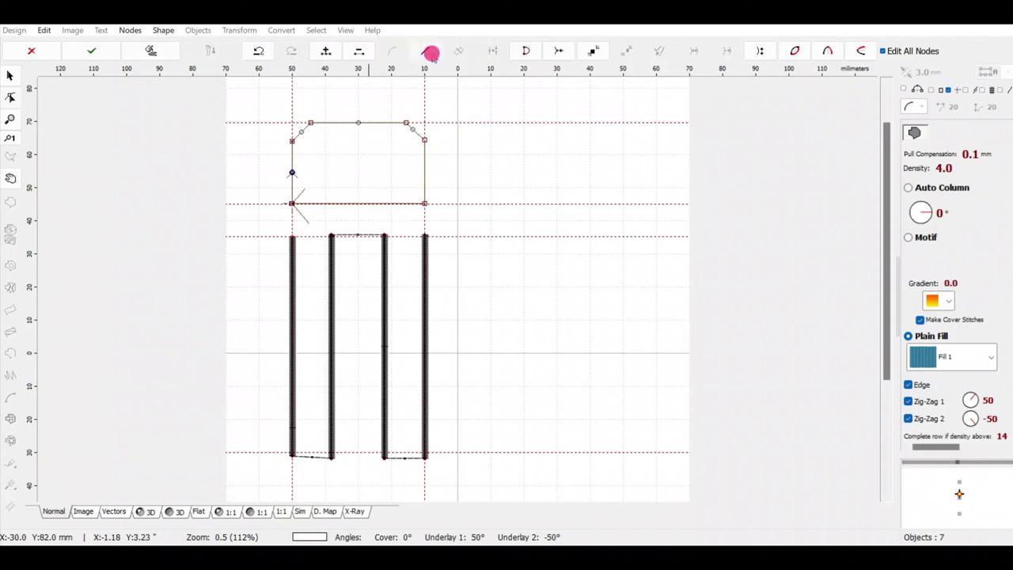
pyautogui.click(357, 121)
pyautogui.click(428, 52)
# - Bend the two diagonal corner segments outward into rounded upper corners and apply the fill shape
pyautogui.click(294, 127)
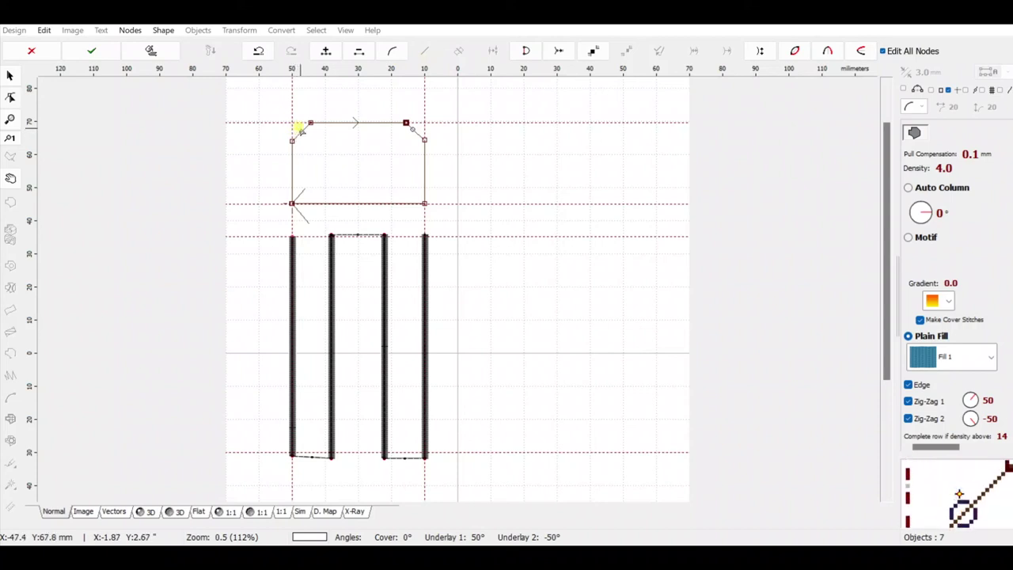
pyautogui.click(300, 130)
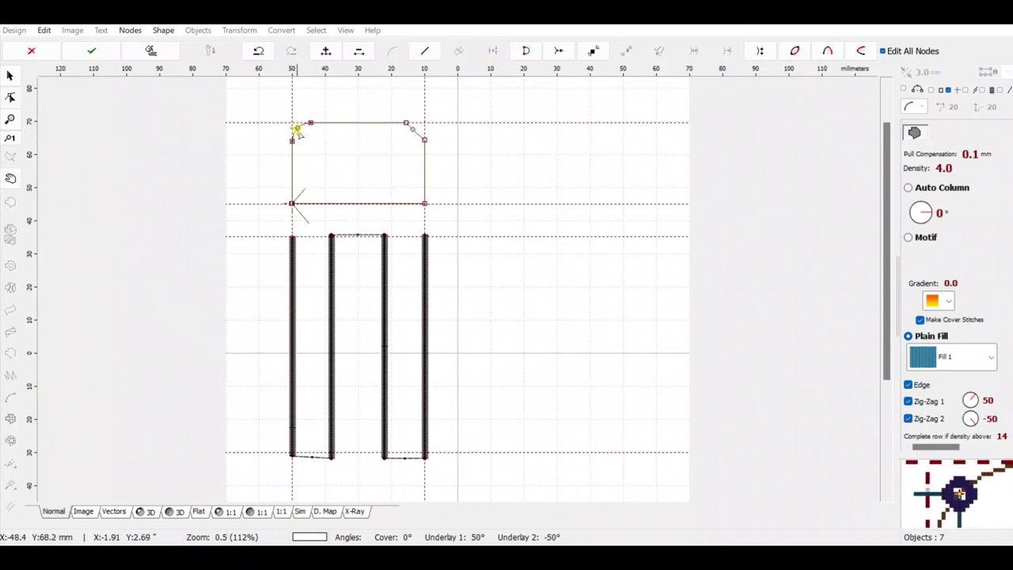
pyautogui.scroll(1, 435, 187)
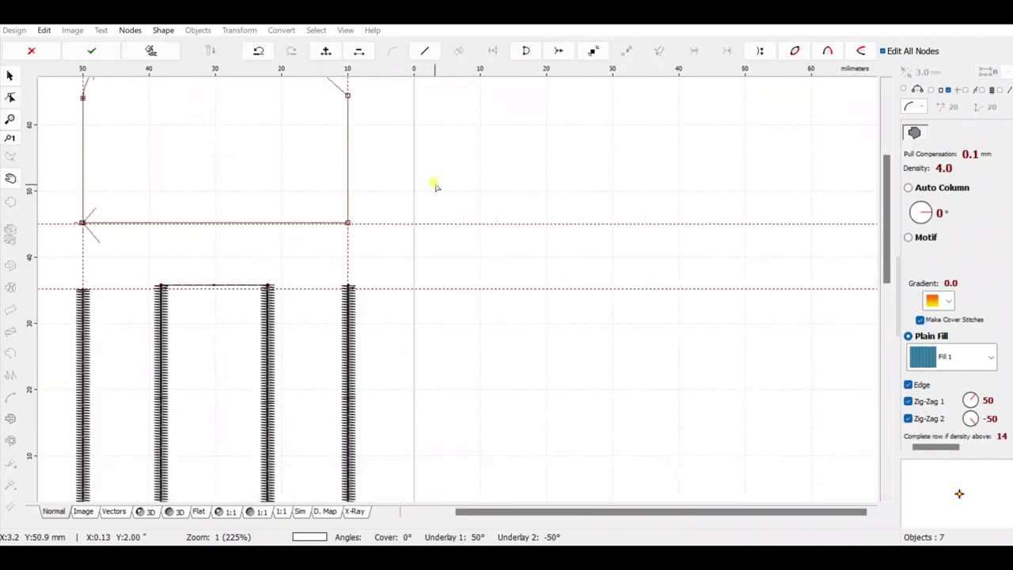
pyautogui.click(475, 167)
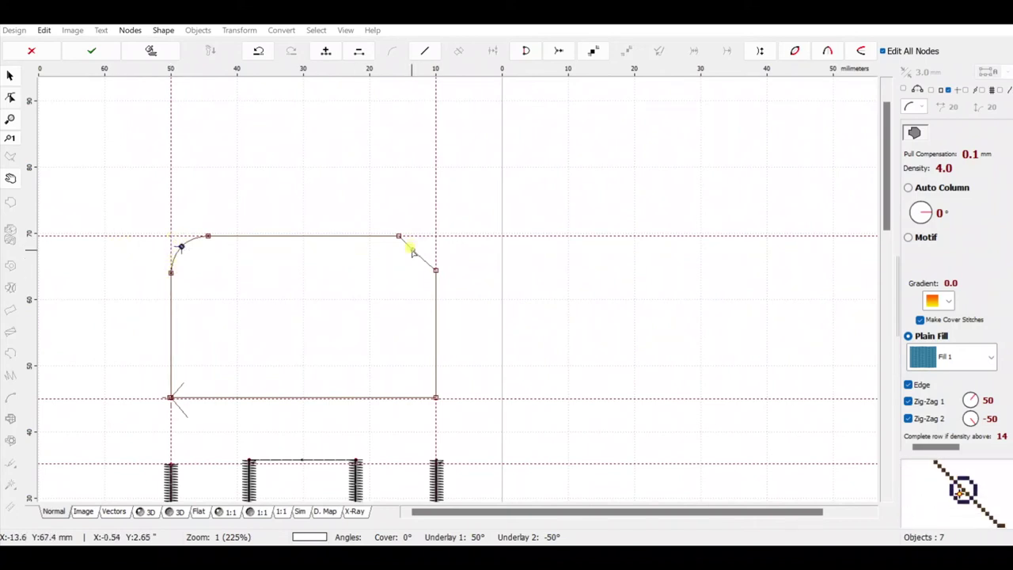
pyautogui.moveTo(411, 251); pyautogui.dragTo(425, 244)
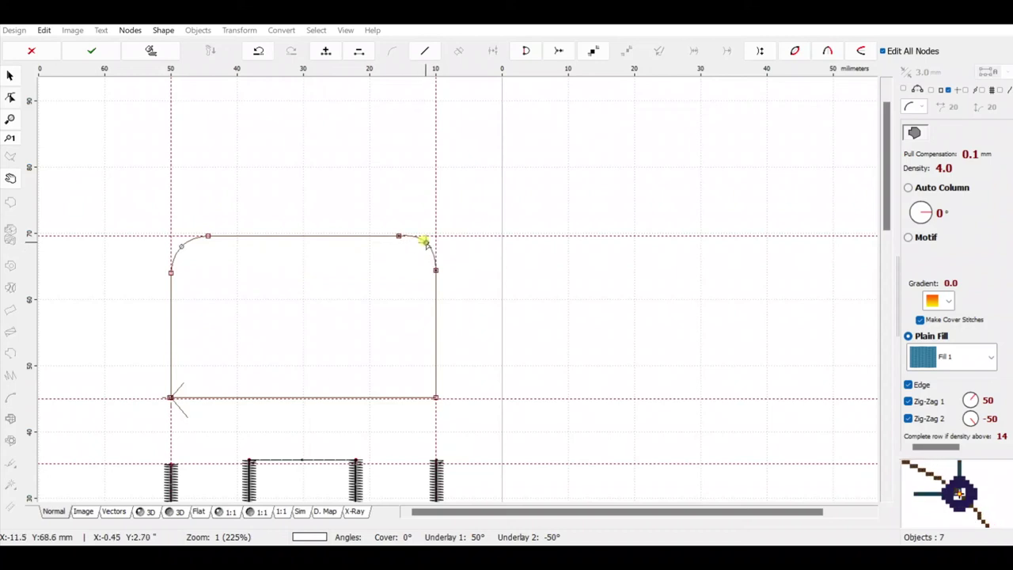
pyautogui.click(93, 52)
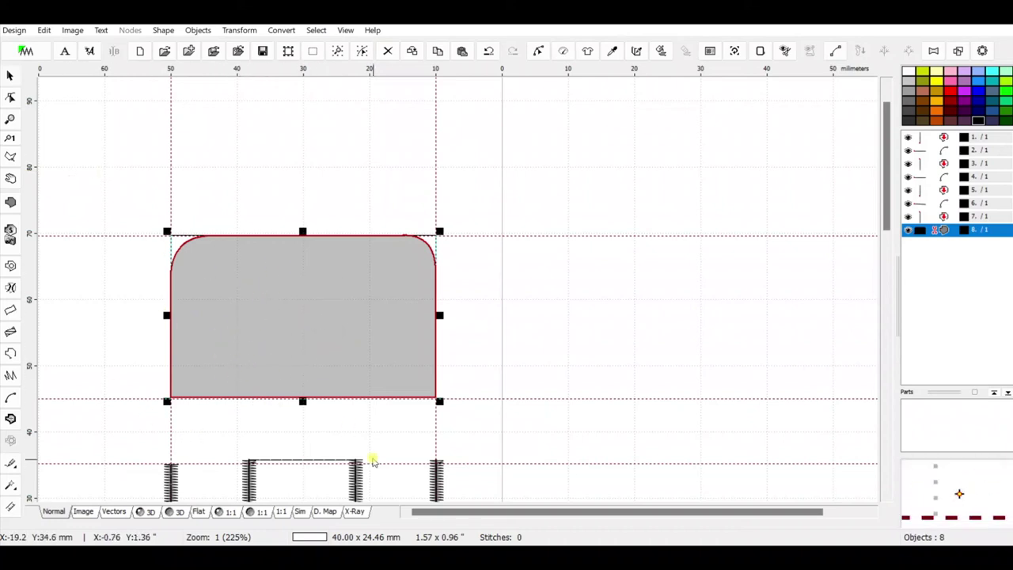
# - Lower both bottom corner nodes of the fill shape to just below the guide line, making it about 25.3 mm high, and finish it
pyautogui.click(11, 96)
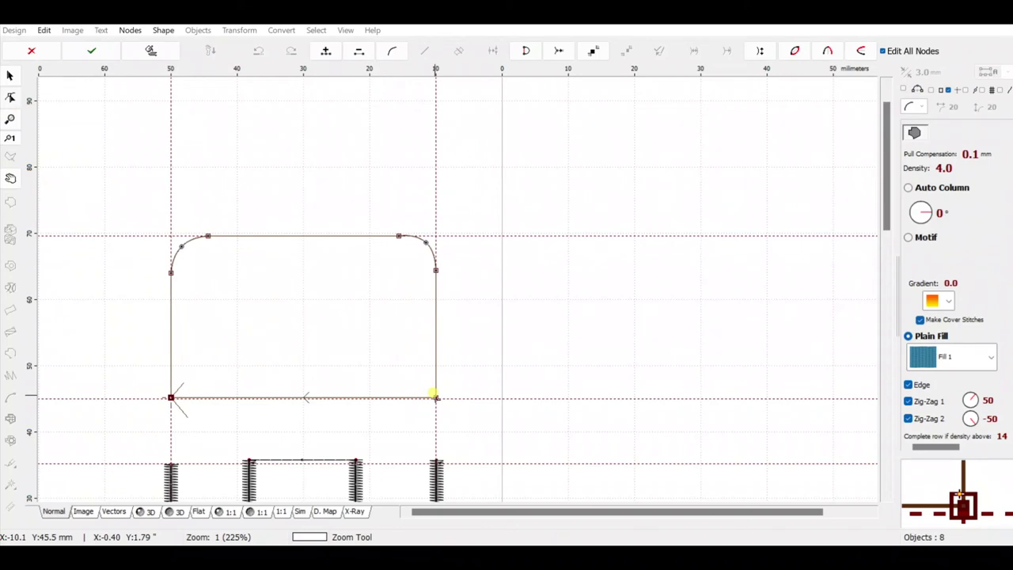
pyautogui.click(433, 393)
pyautogui.moveTo(435, 394); pyautogui.dragTo(436, 402)
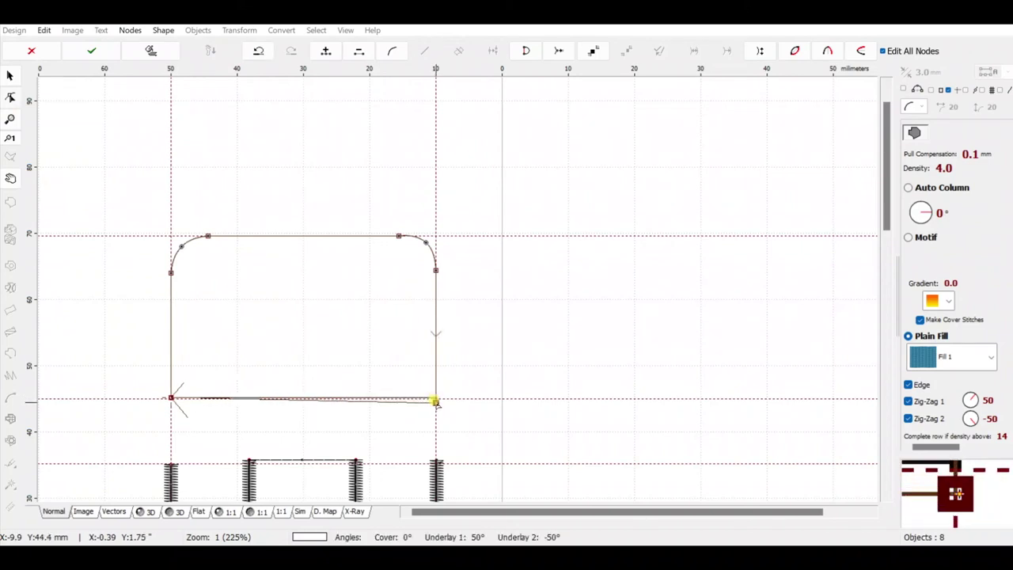
pyautogui.click(169, 398)
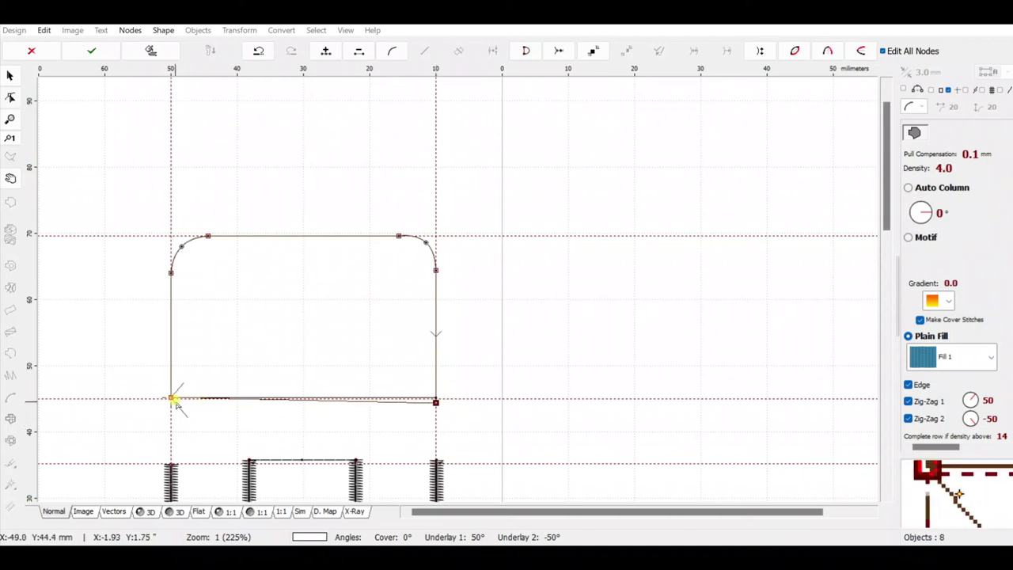
pyautogui.moveTo(170, 398); pyautogui.dragTo(171, 401)
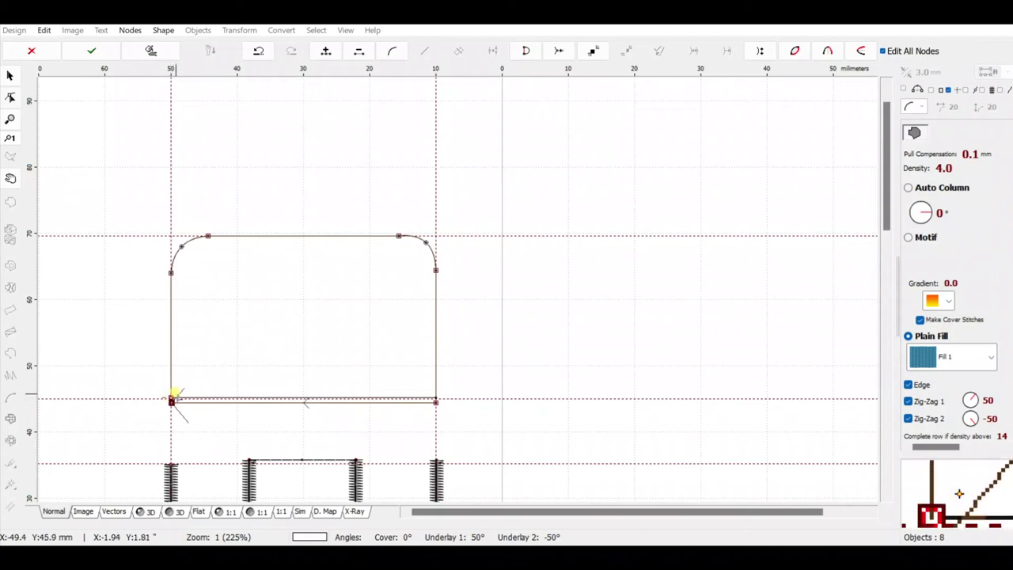
pyautogui.scroll(2, 182, 377)
pyautogui.scroll(1, 182, 378)
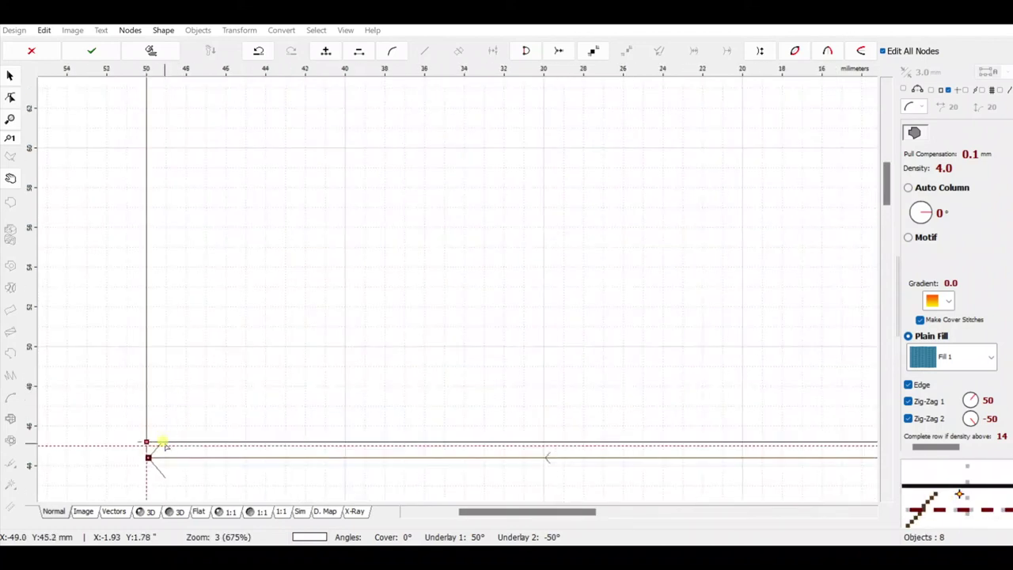
pyautogui.click(144, 441)
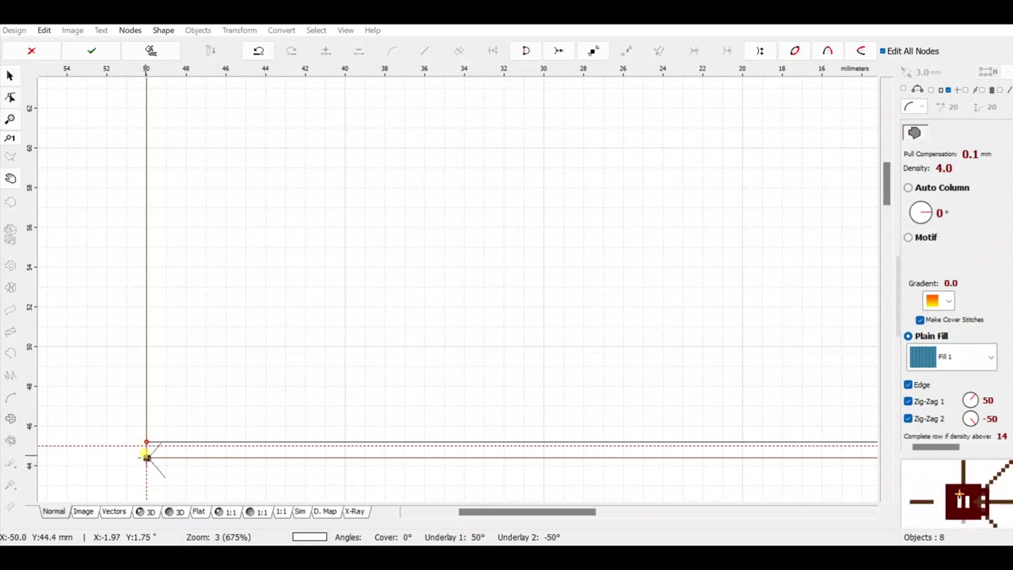
pyautogui.rightClick(146, 457)
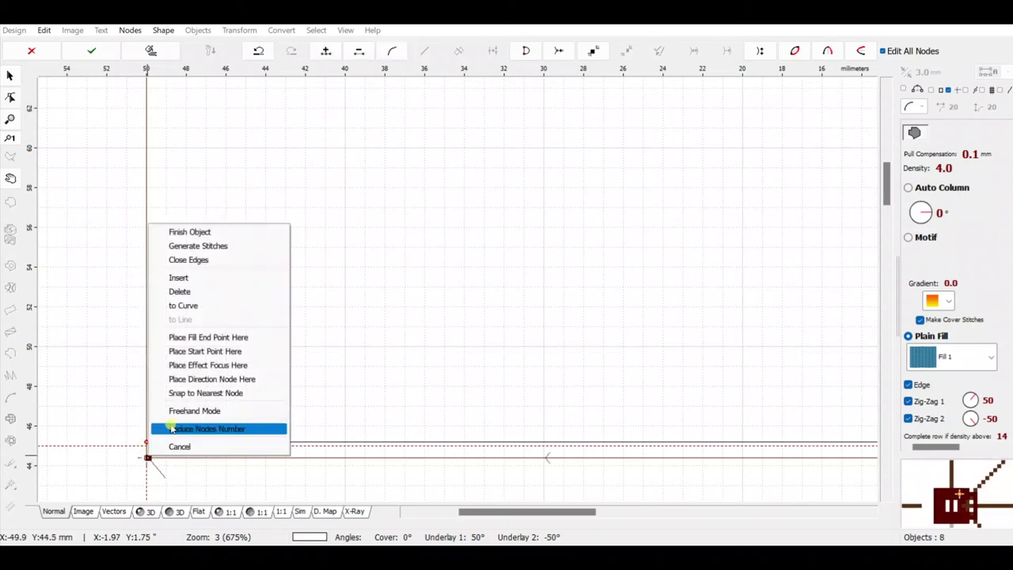
pyautogui.click(212, 231)
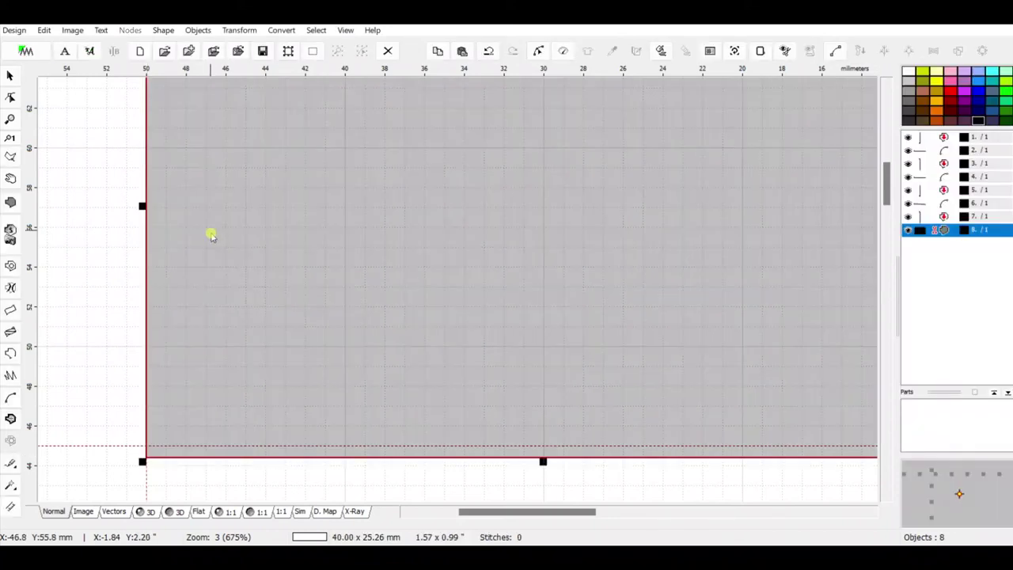
pyautogui.scroll(-2, 498, 346)
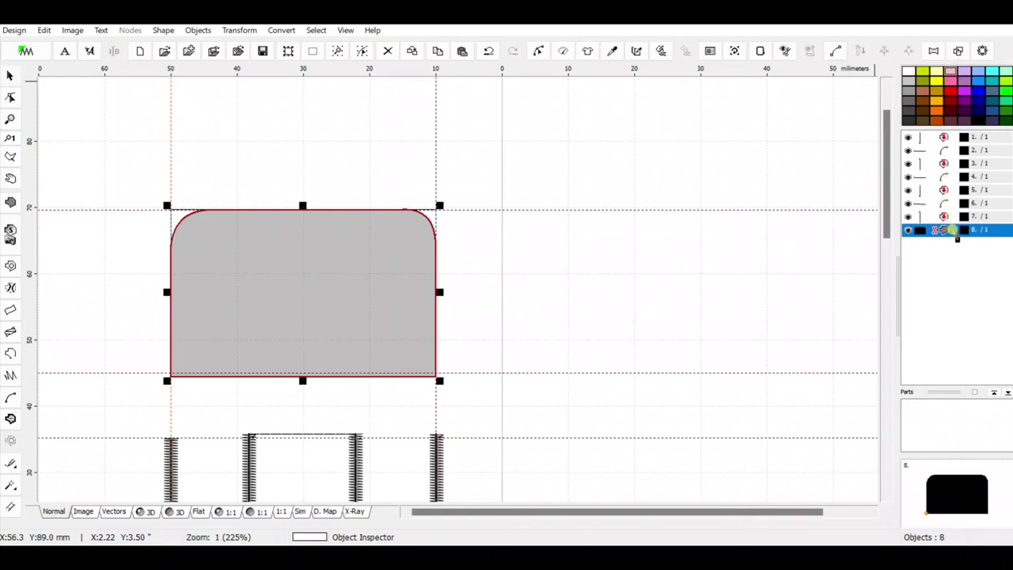
# - Recolor the rounded fill shape light pink and generate its stitches
pyautogui.moveTo(957, 237); pyautogui.dragTo(952, 232)
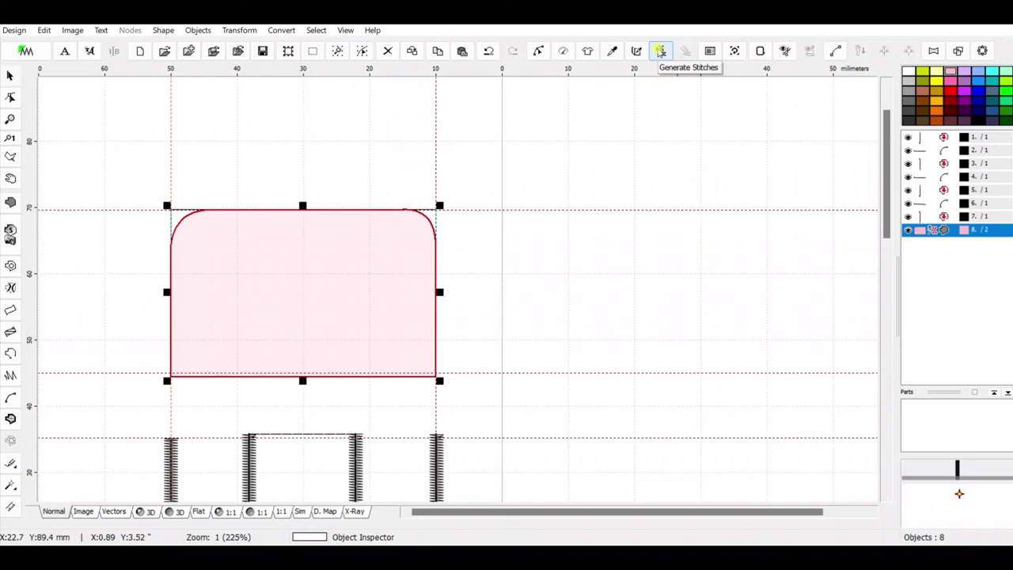
pyautogui.click(660, 50)
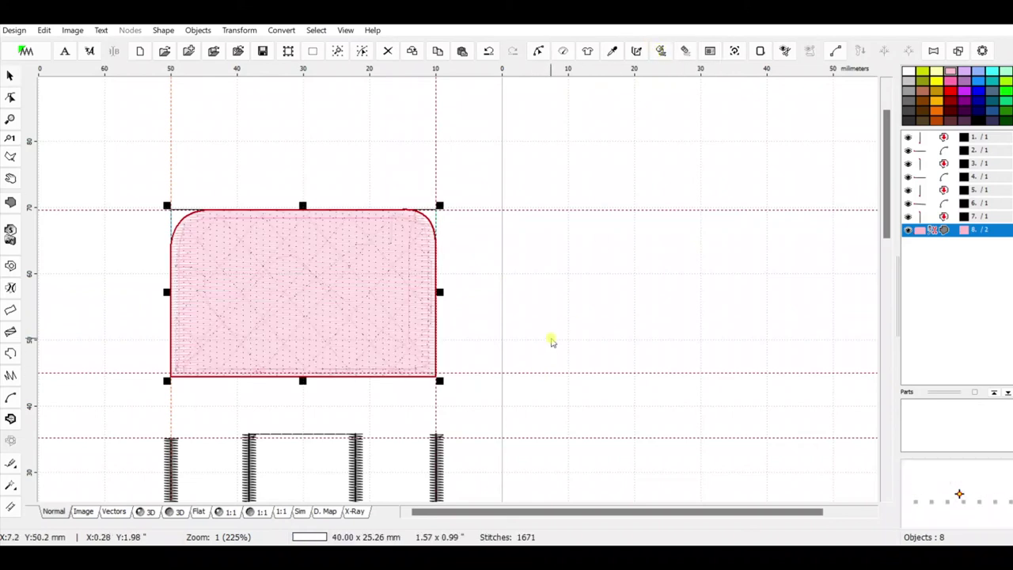
pyautogui.scroll(-2, 552, 341)
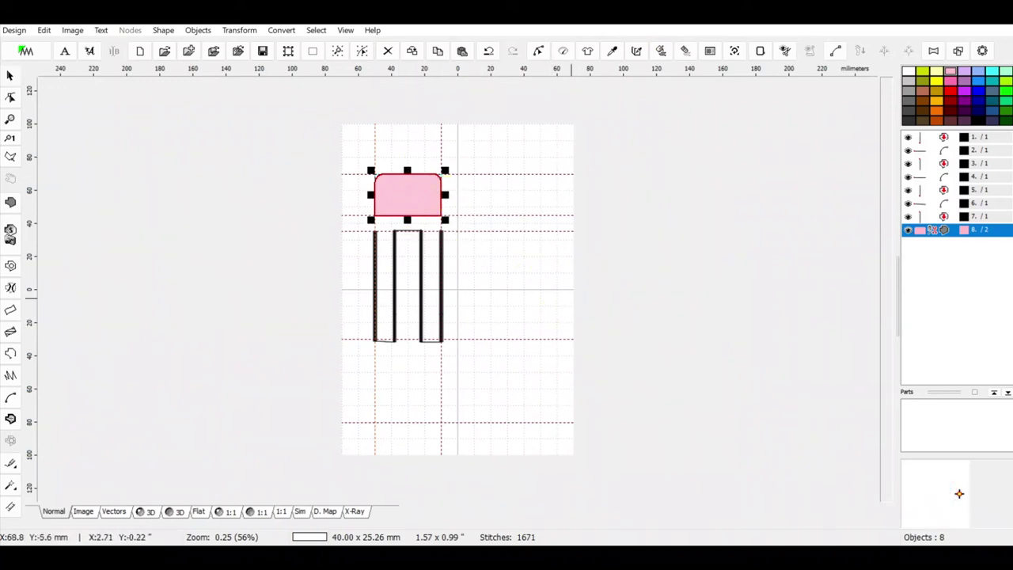
pyautogui.scroll(2, 443, 236)
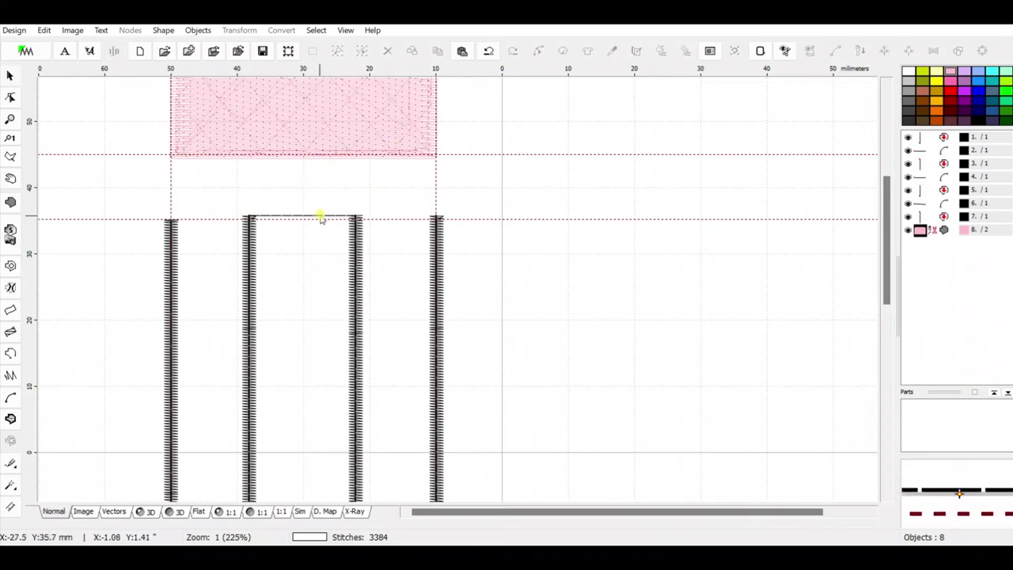
pyautogui.click(10, 202)
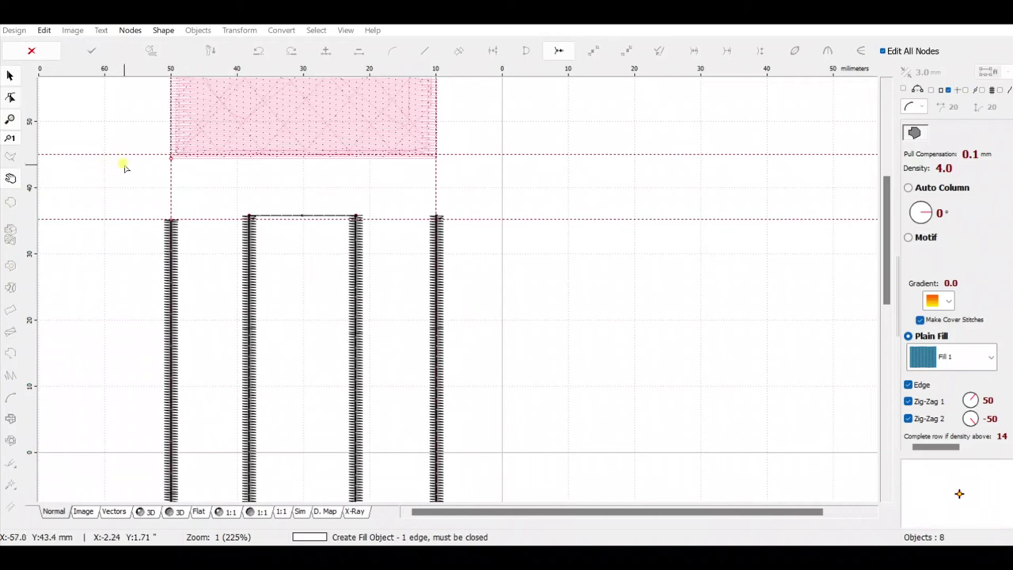
pyautogui.click(32, 49)
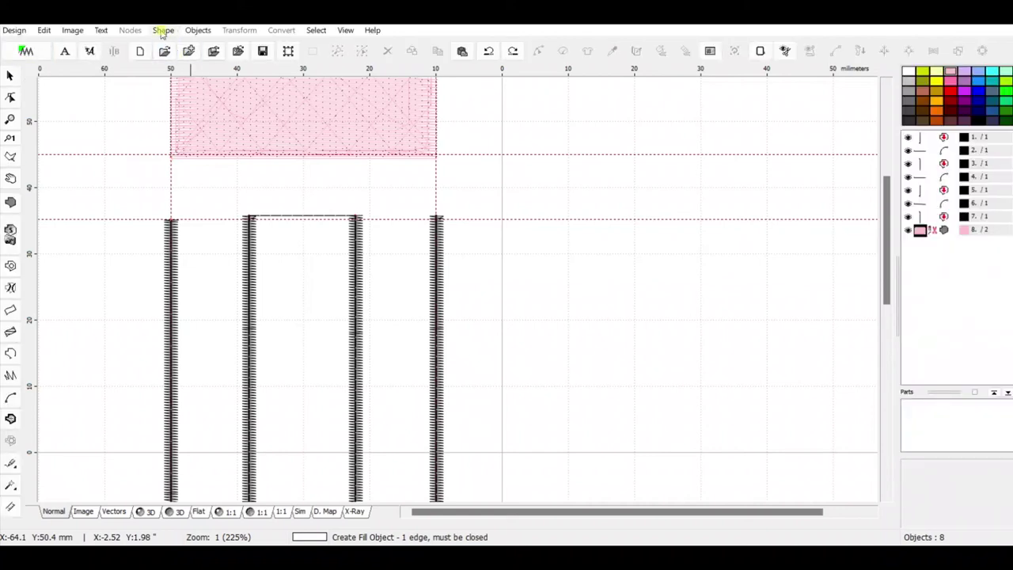
pyautogui.click(162, 32)
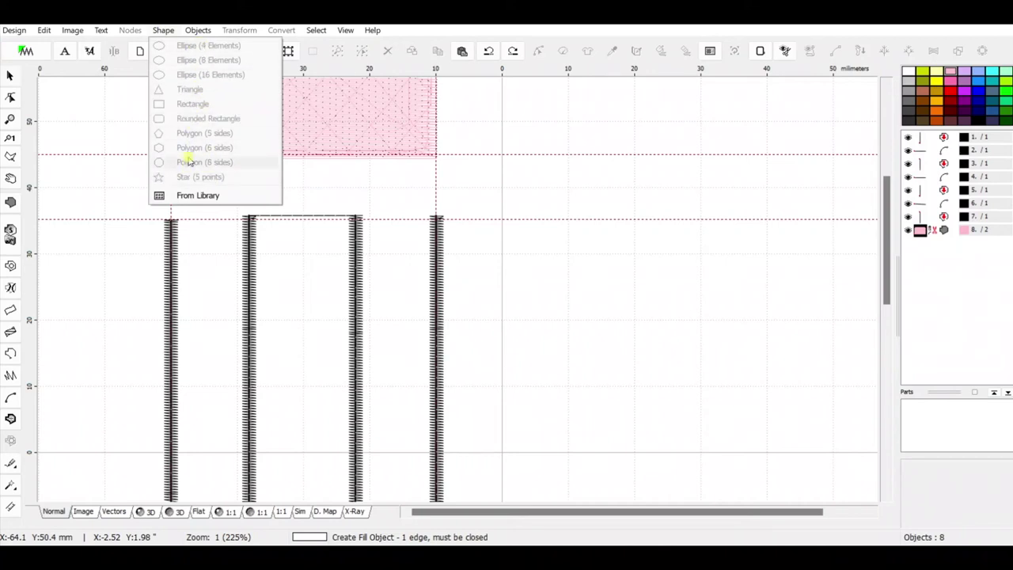
pyautogui.click(81, 271)
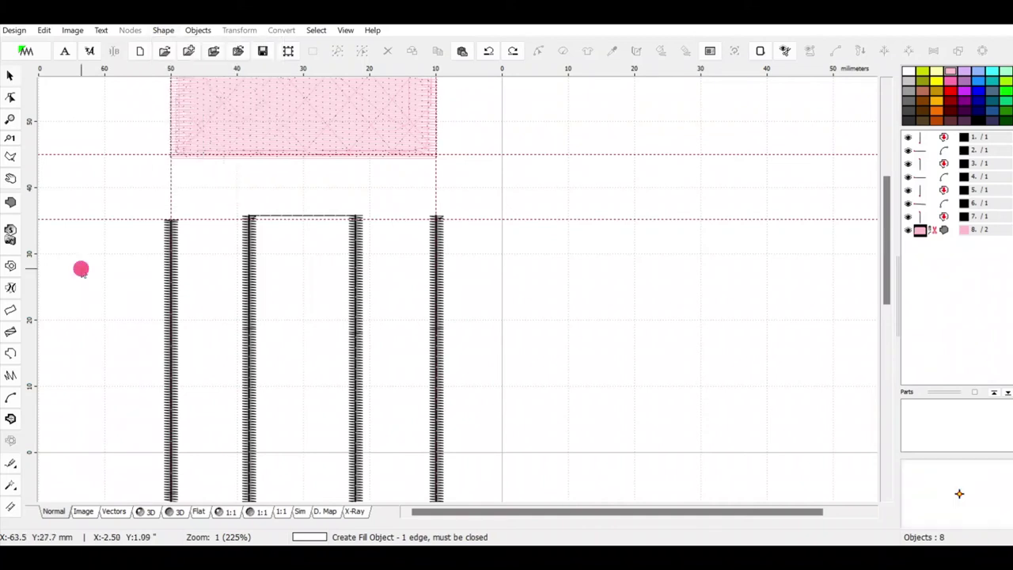
# - Create a thin rounded-rectangle plain fill about 35.4 x 1.4 mm below the pink shape, converting it to elements and applying it
pyautogui.click(11, 203)
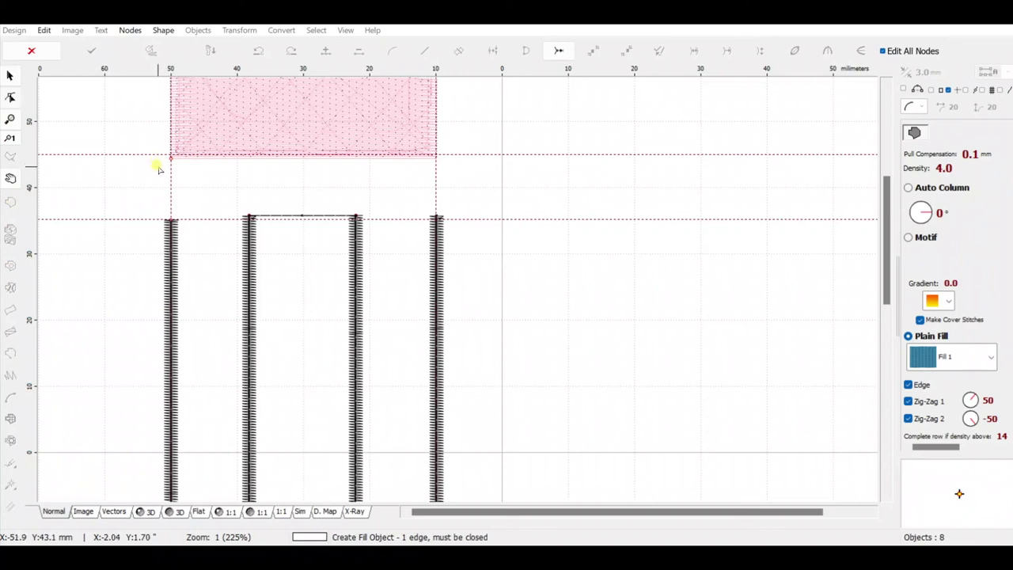
pyautogui.click(158, 168)
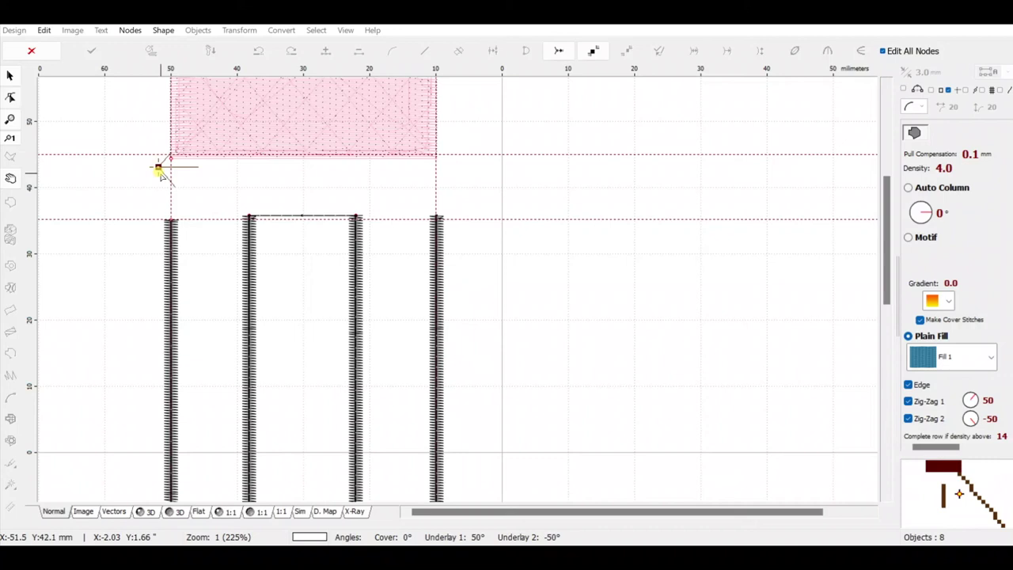
pyautogui.click(164, 32)
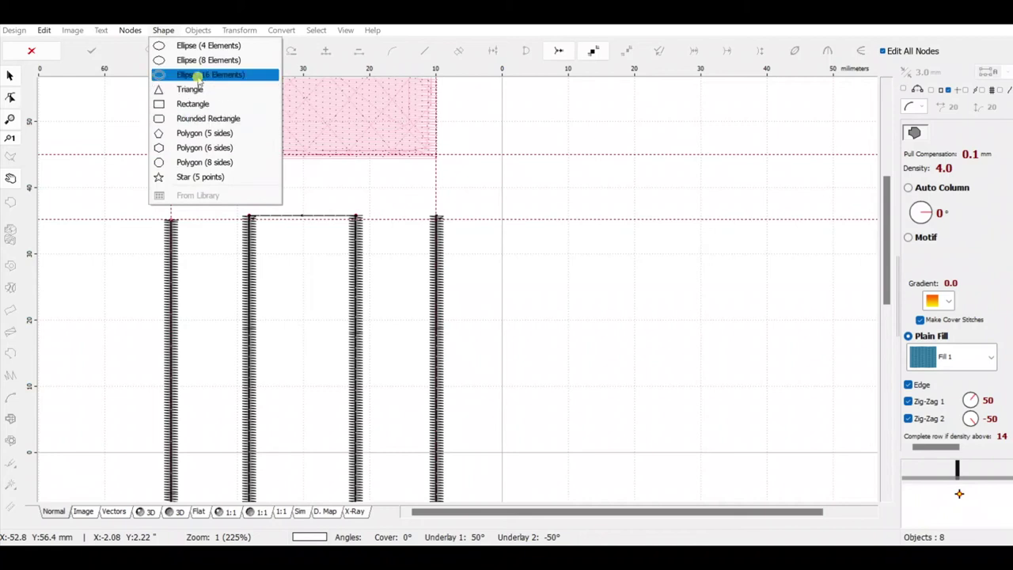
pyautogui.click(212, 119)
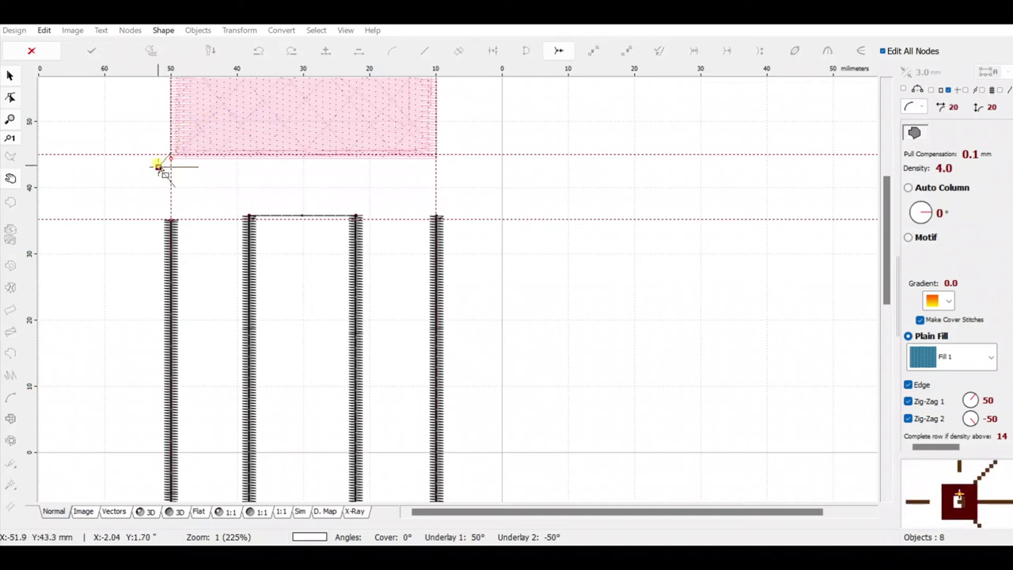
pyautogui.moveTo(158, 166)
pyautogui.mouseDown()
pyautogui.moveTo(167, 181)
pyautogui.moveTo(276, 171)
pyautogui.mouseUp()
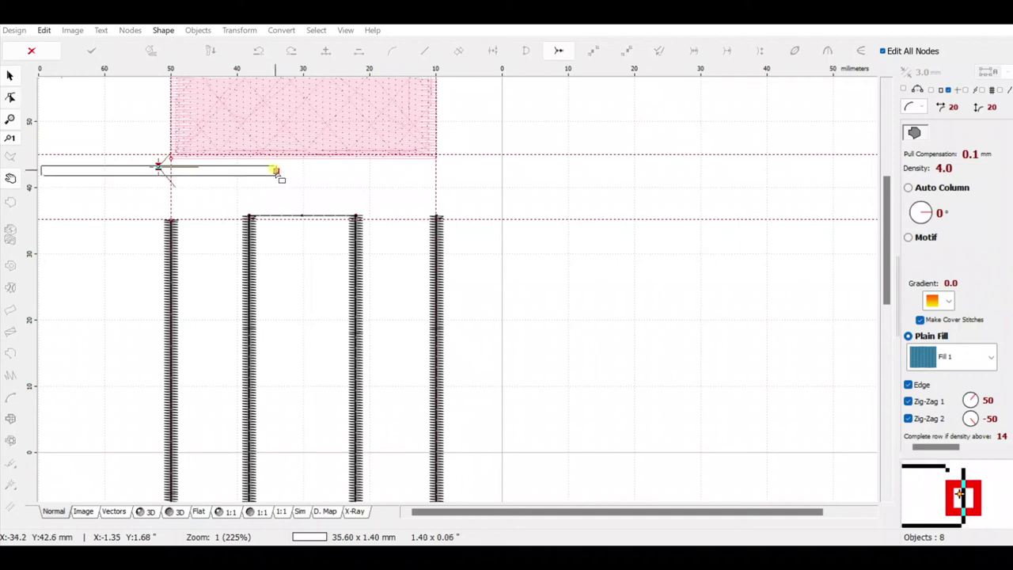
pyautogui.moveTo(278, 176); pyautogui.dragTo(279, 175)
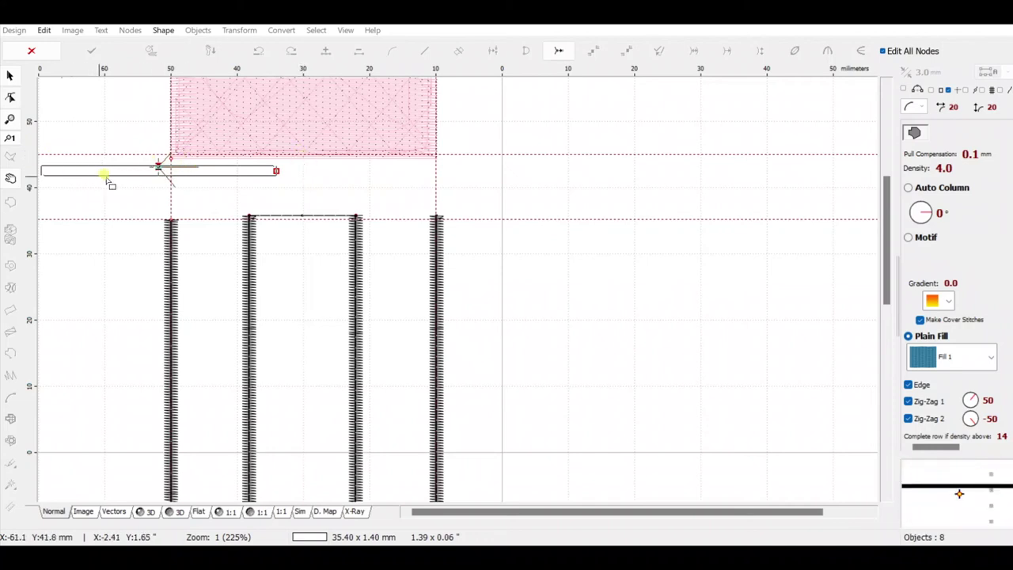
pyautogui.rightClick(159, 168)
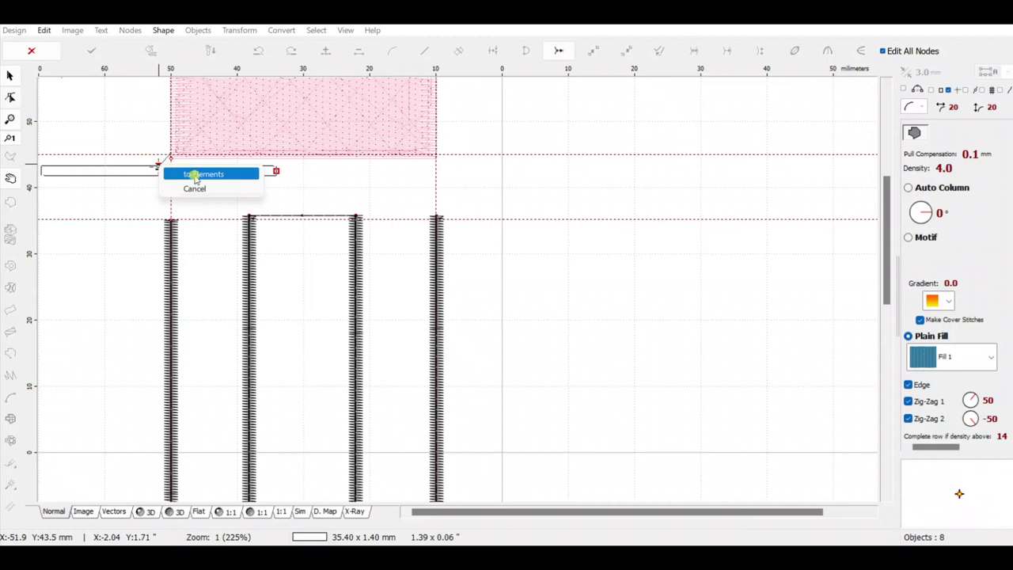
pyautogui.click(194, 176)
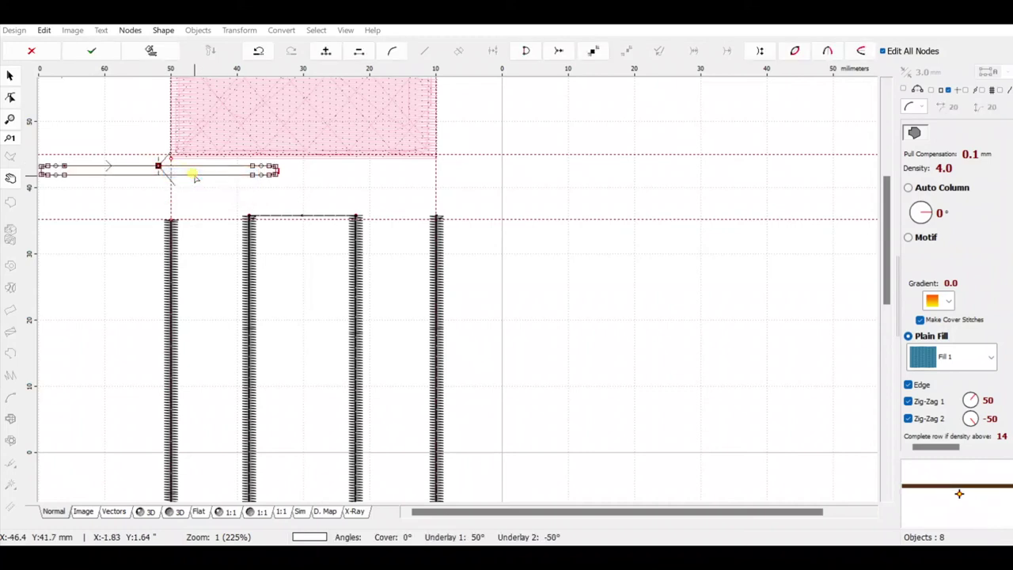
pyautogui.click(93, 52)
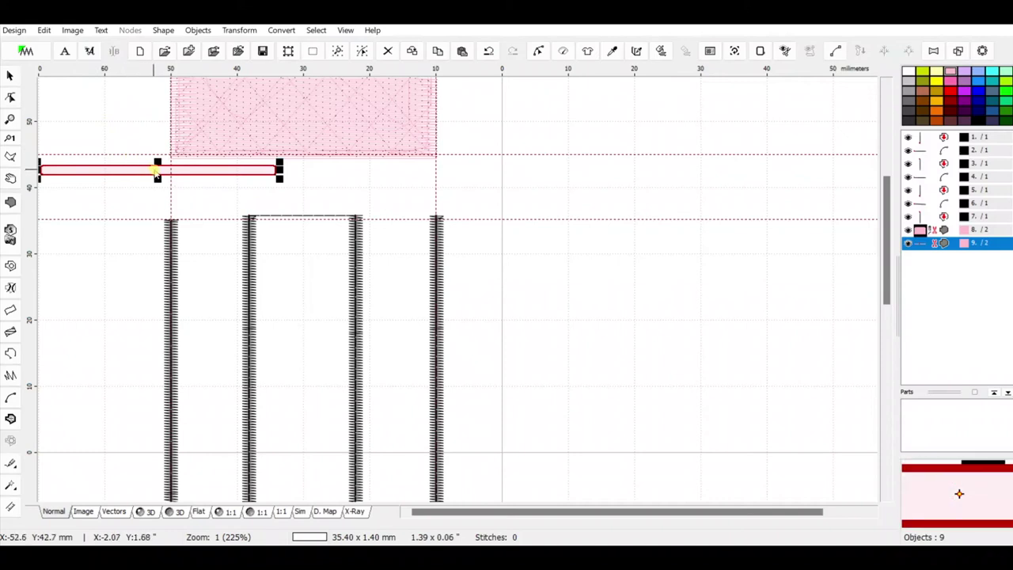
# - Move the thin bar to the pink shape's lower edge, roughly centered between the vertical guide lines, and recolor it light gray
pyautogui.moveTo(157, 169); pyautogui.dragTo(289, 164)
pyautogui.moveTo(287, 161); pyautogui.dragTo(299, 161)
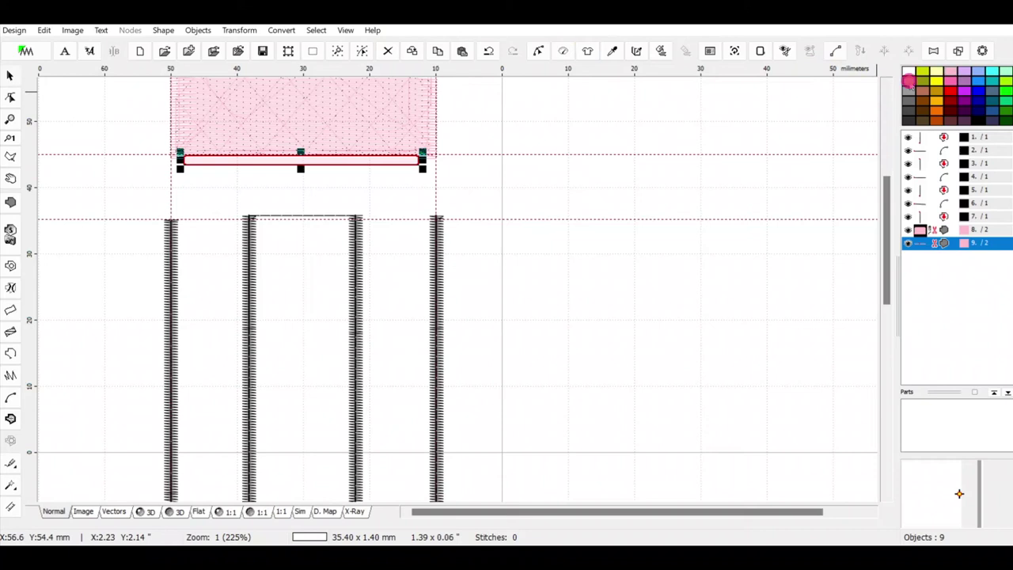
pyautogui.click(962, 244)
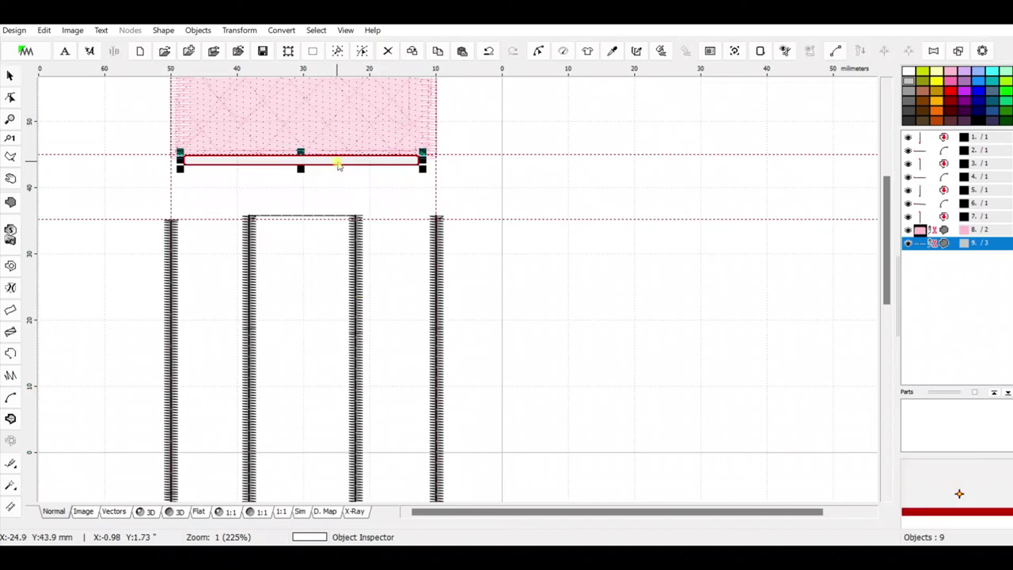
# - Open the Transformation Window for the gray bar and show its resize settings
pyautogui.click(240, 31)
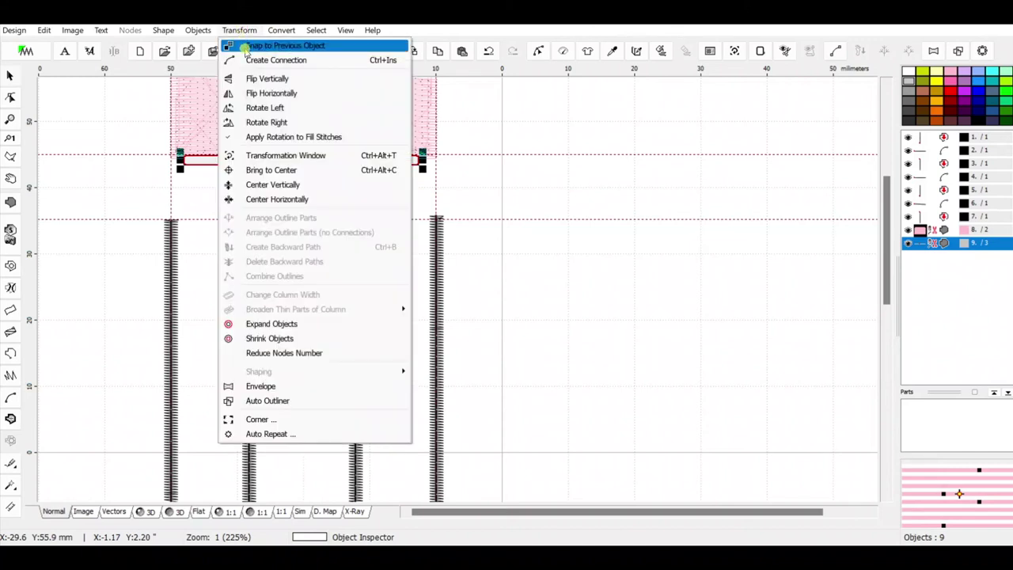
pyautogui.click(279, 157)
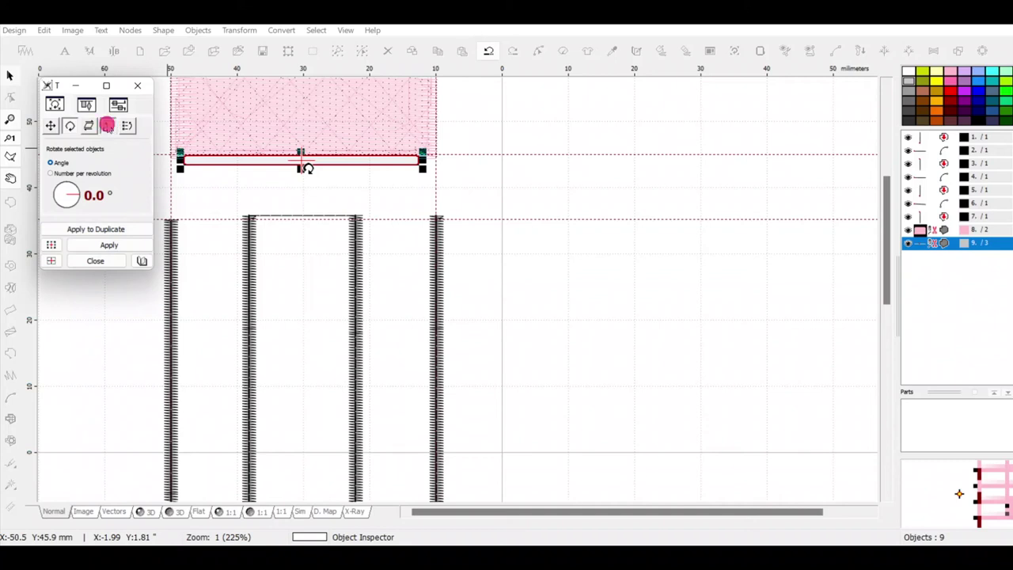
pyautogui.click(107, 125)
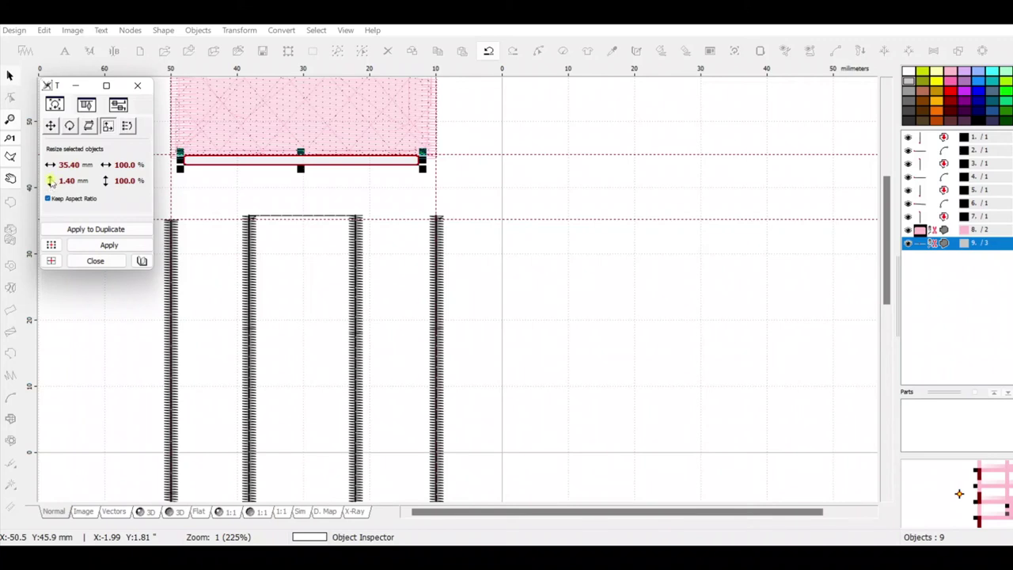
pyautogui.click(49, 181)
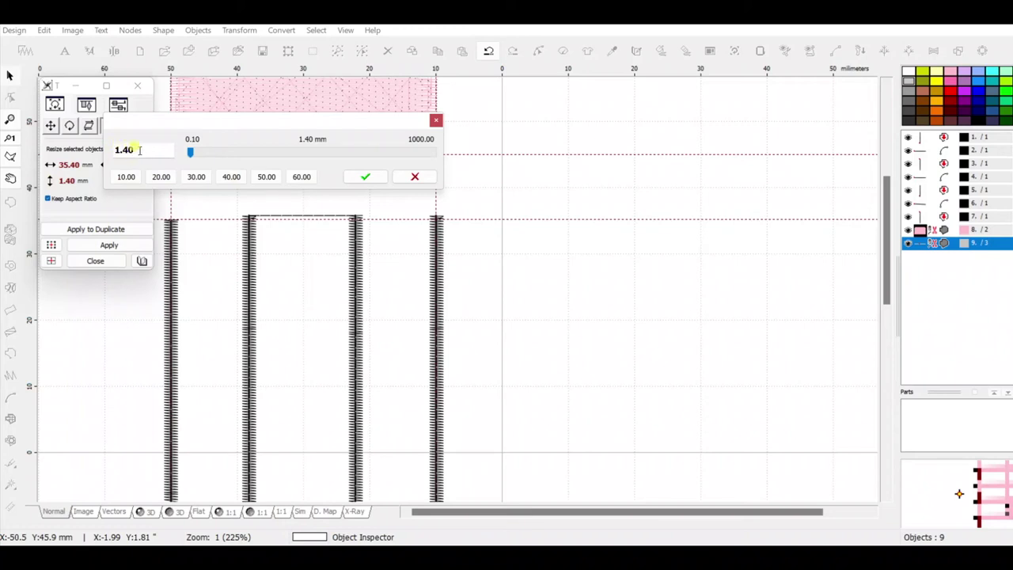
pyautogui.doubleClick(129, 150)
pyautogui.write('6')
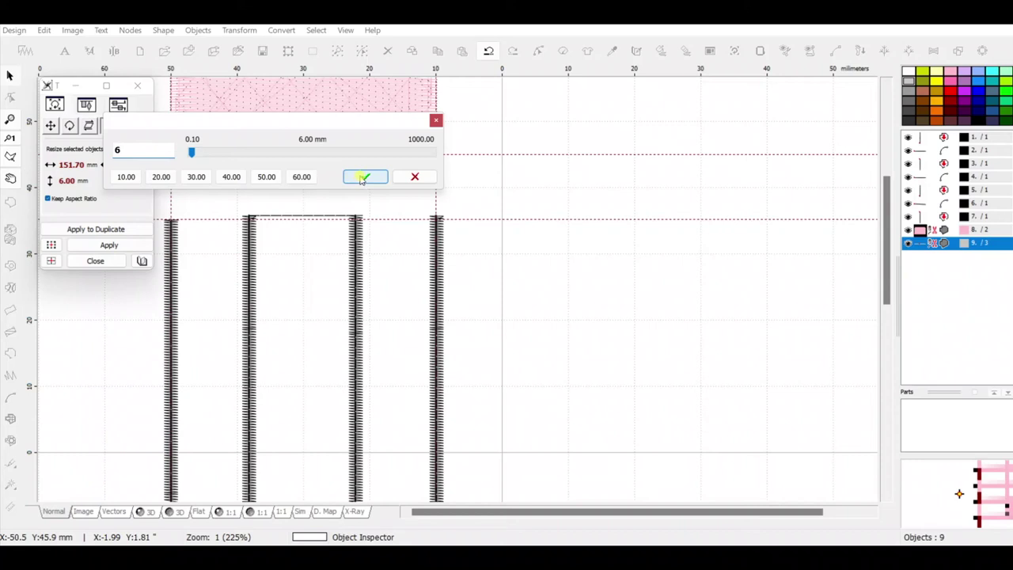
pyautogui.click(412, 178)
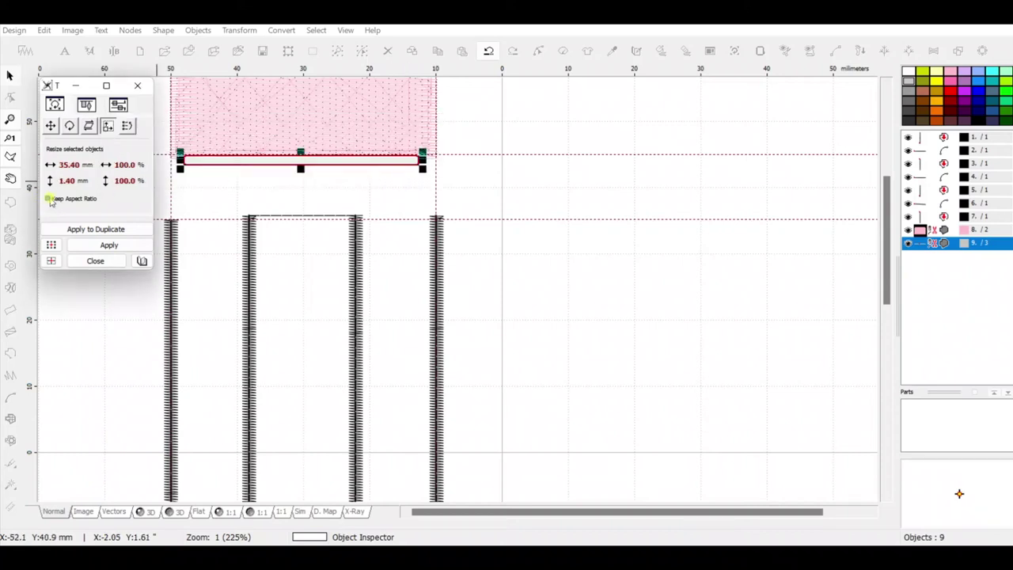
# - Turn off Keep Aspect Ratio and resize the gray bar's height to 6 mm
pyautogui.click(49, 200)
pyautogui.click(47, 199)
pyautogui.click(50, 184)
pyautogui.moveTo(147, 167); pyautogui.dragTo(113, 163)
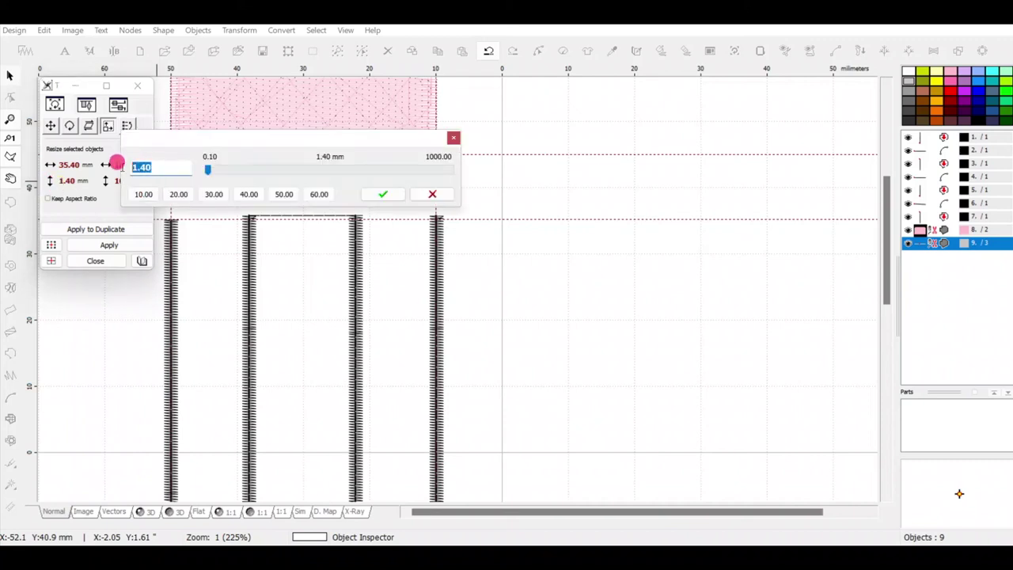
pyautogui.write('6')
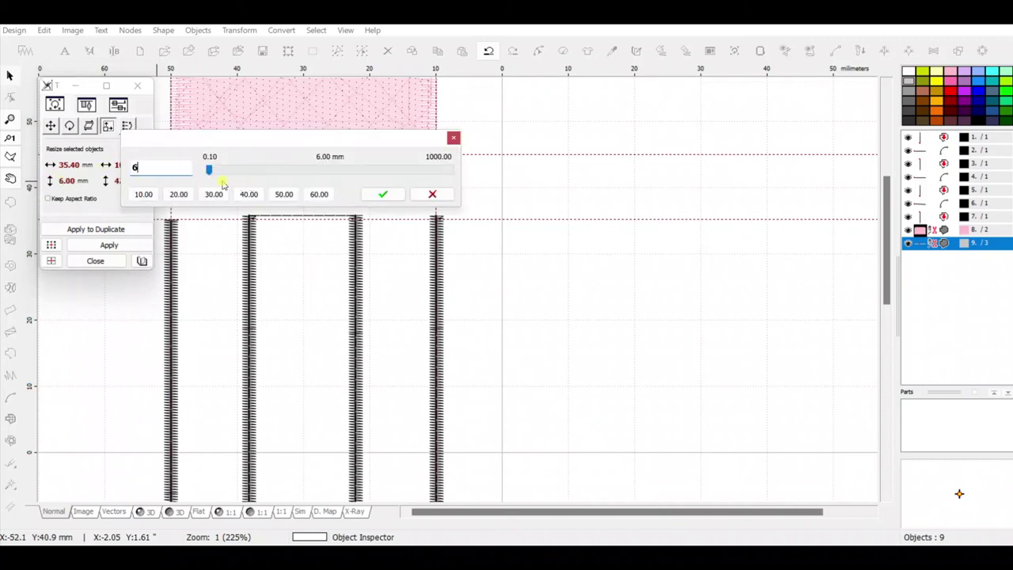
pyautogui.click(383, 195)
pyautogui.click(108, 246)
pyautogui.click(109, 246)
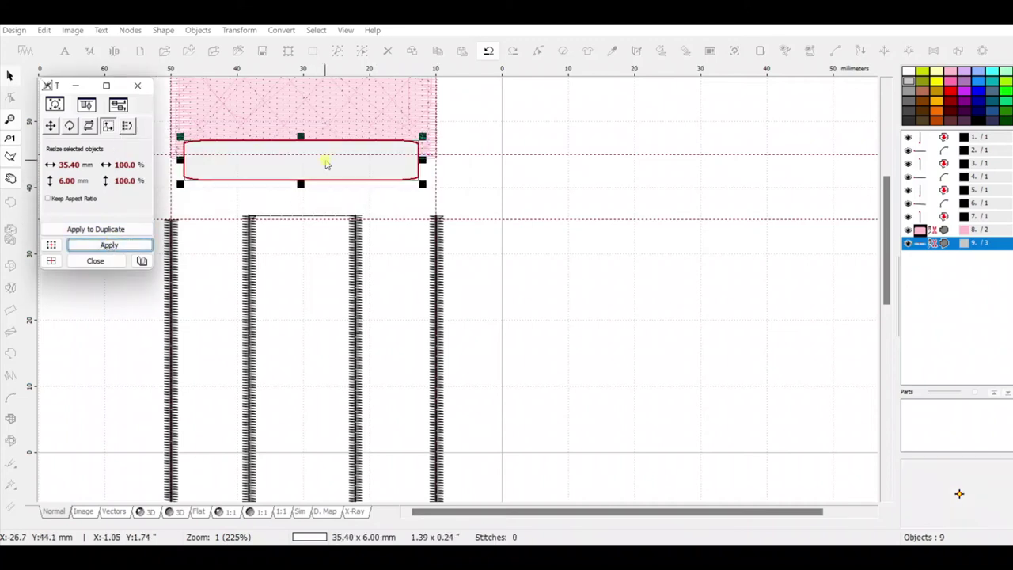
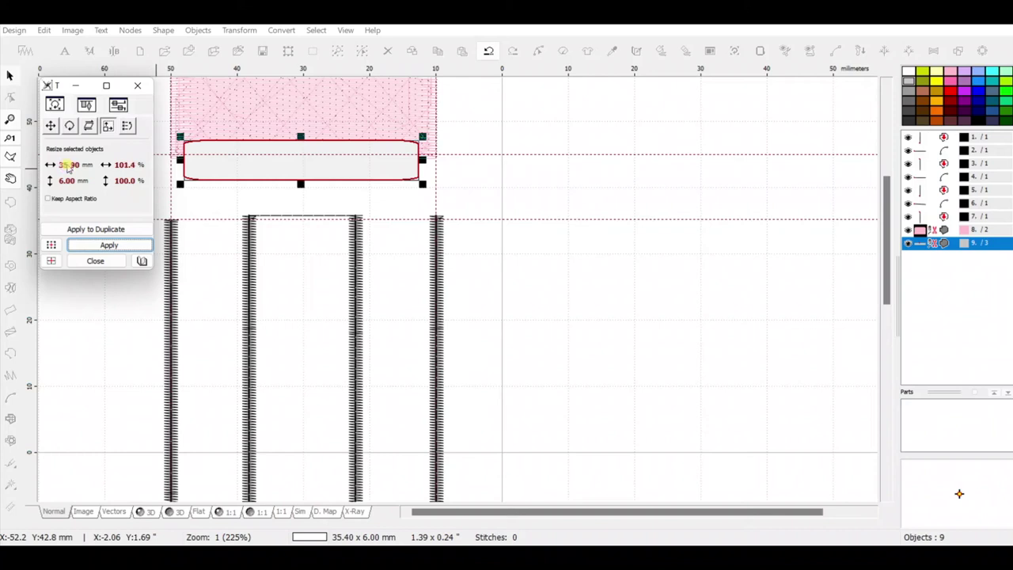
# - Resize the gray bar's width to 44 mm, apply it and close the Transformation Window
pyautogui.click(68, 166)
pyautogui.click(70, 165)
pyautogui.click(71, 165)
pyautogui.click(71, 165)
pyautogui.click(71, 165)
pyautogui.click(51, 165)
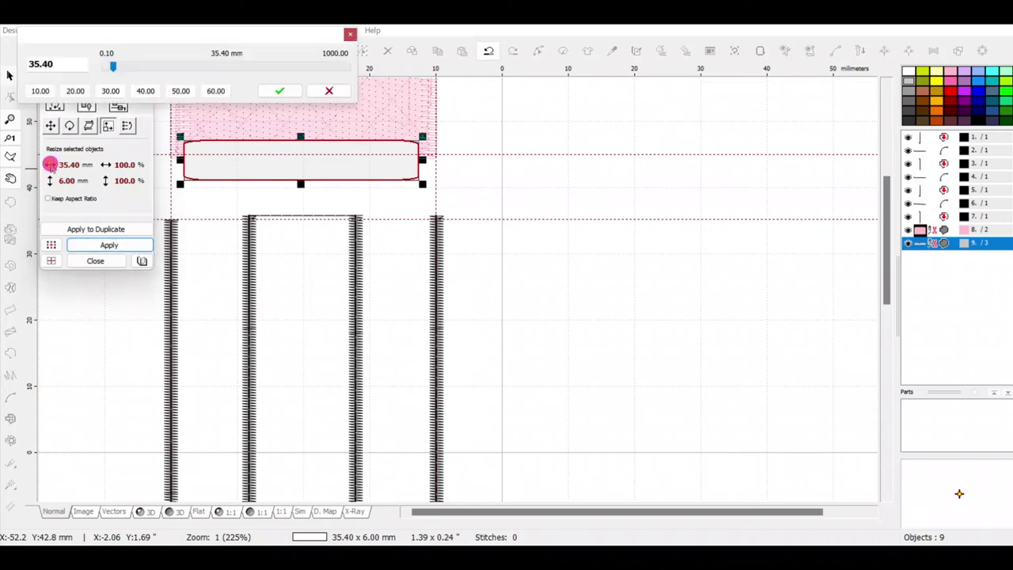
pyautogui.moveTo(63, 64); pyautogui.dragTo(29, 63)
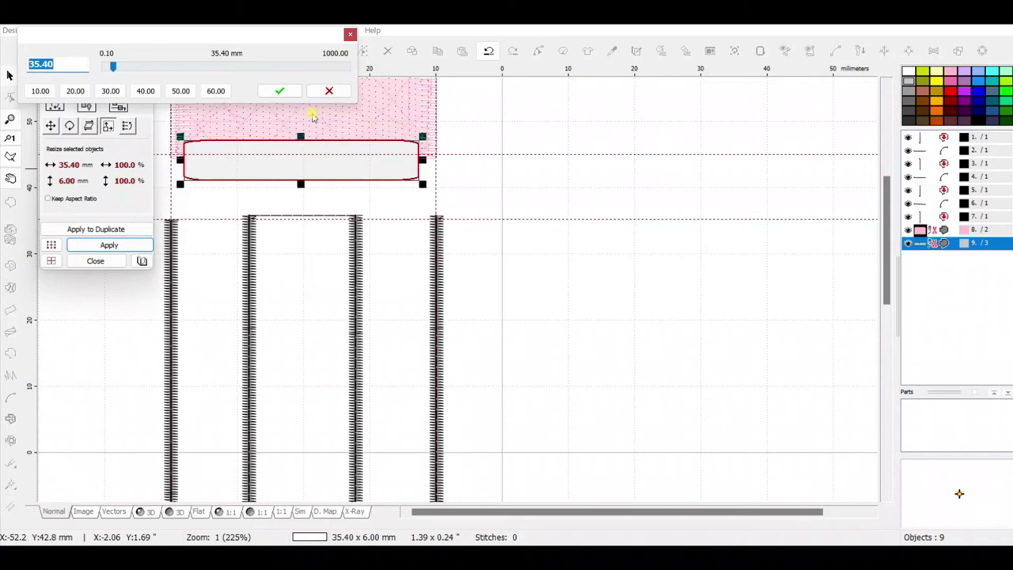
pyautogui.write('44')
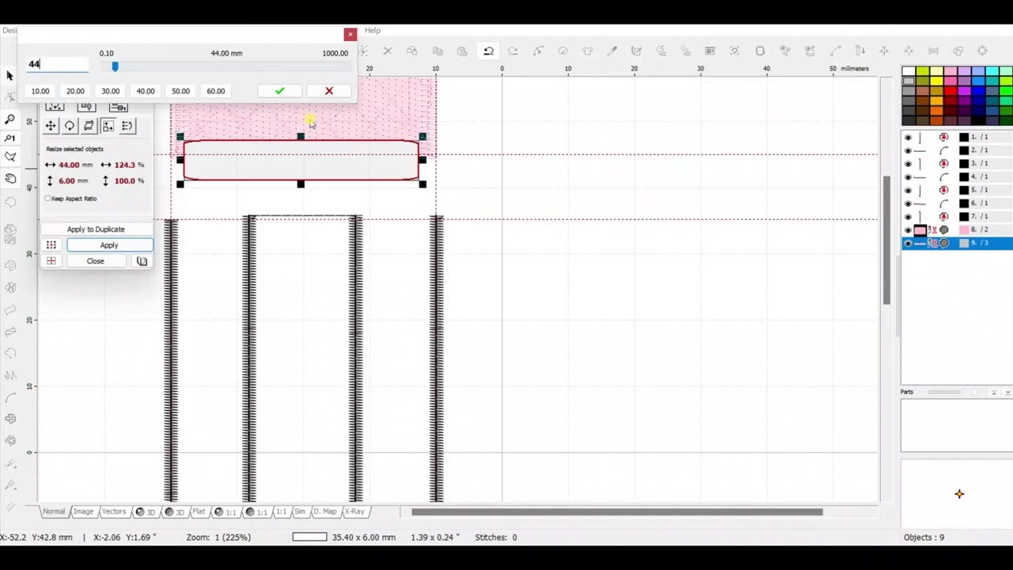
pyautogui.click(280, 92)
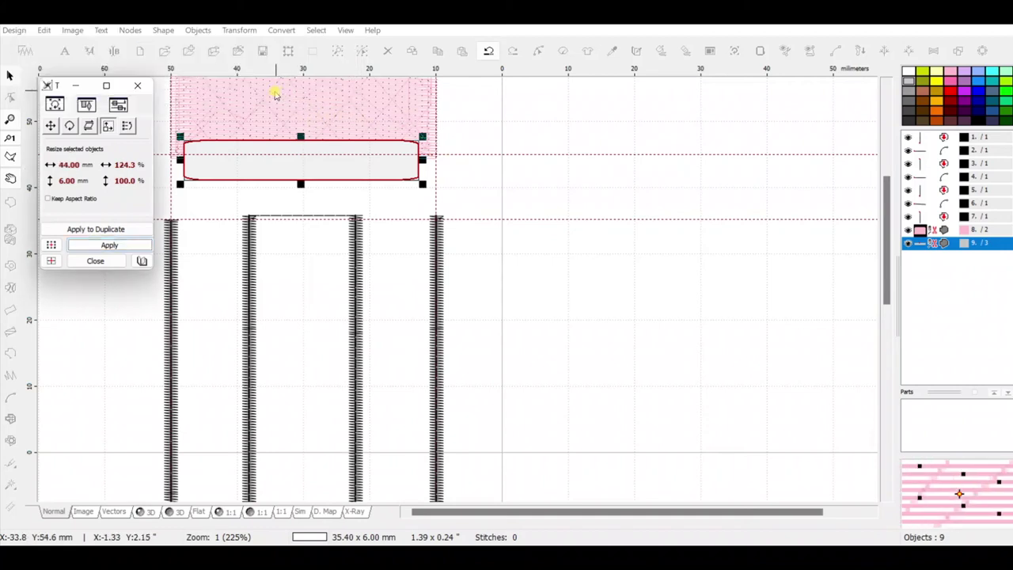
pyautogui.click(128, 247)
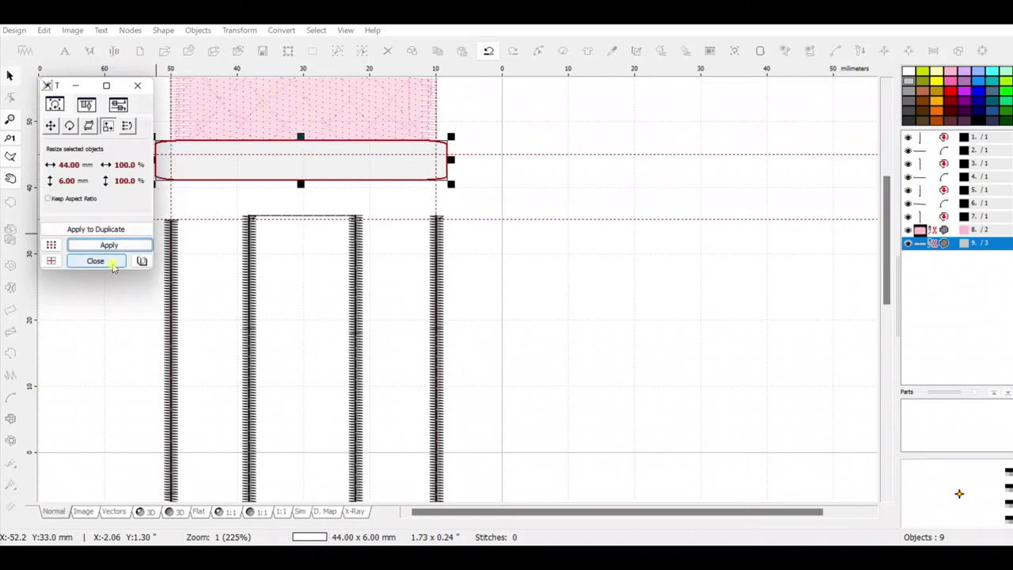
pyautogui.click(108, 261)
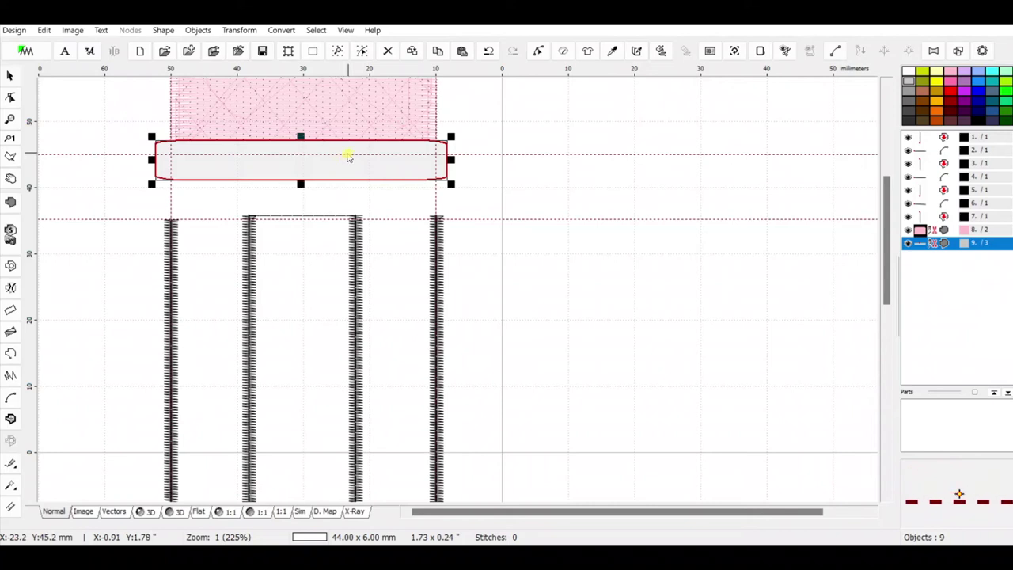
# - Move the gray bar vertically so its upper edge slightly overlaps the pink shape's lower edge at the 45 mm guide line
pyautogui.moveTo(342, 166); pyautogui.dragTo(345, 194)
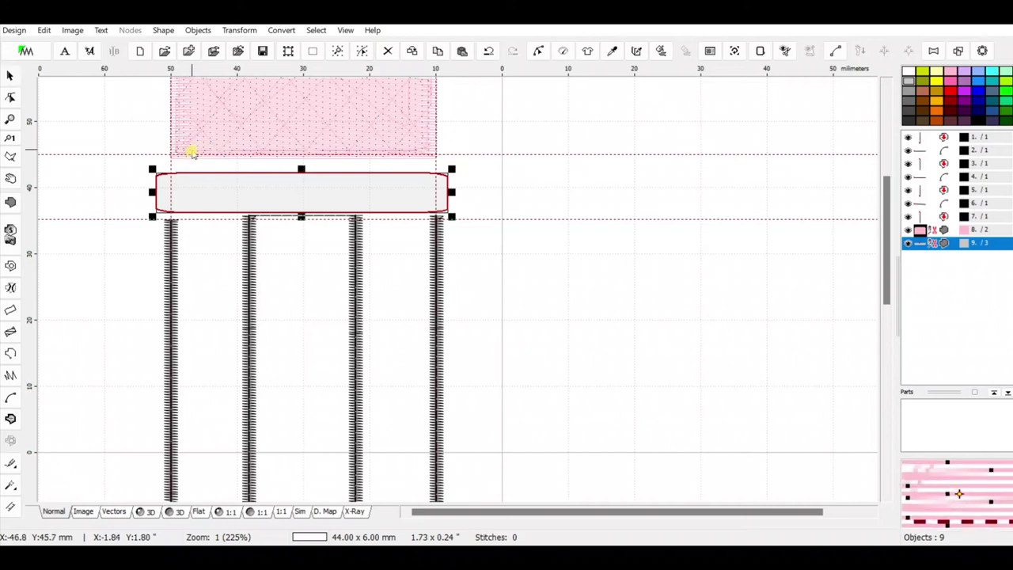
pyautogui.moveTo(900, 234)
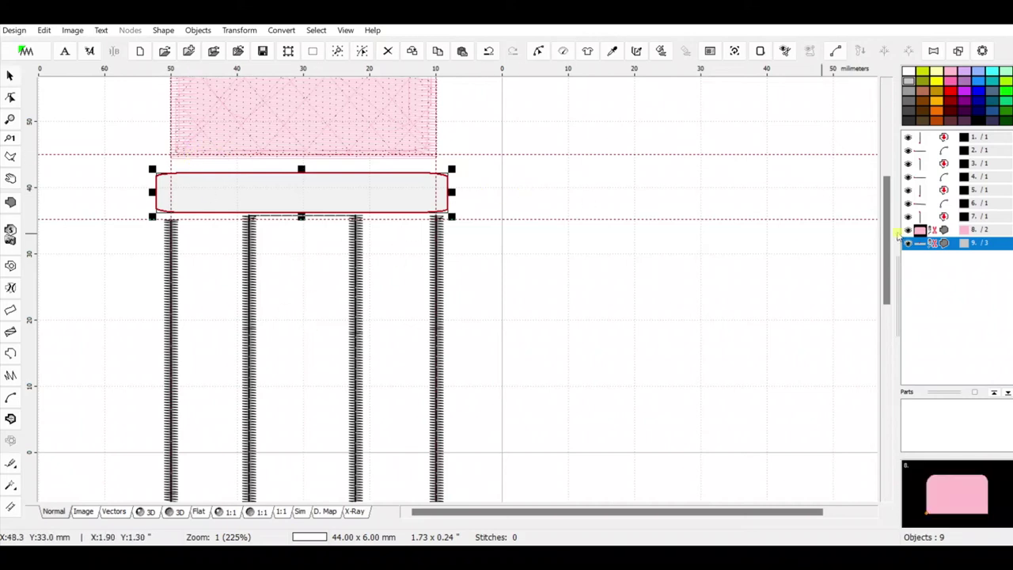
pyautogui.moveTo(882, 215); pyautogui.dragTo(879, 197)
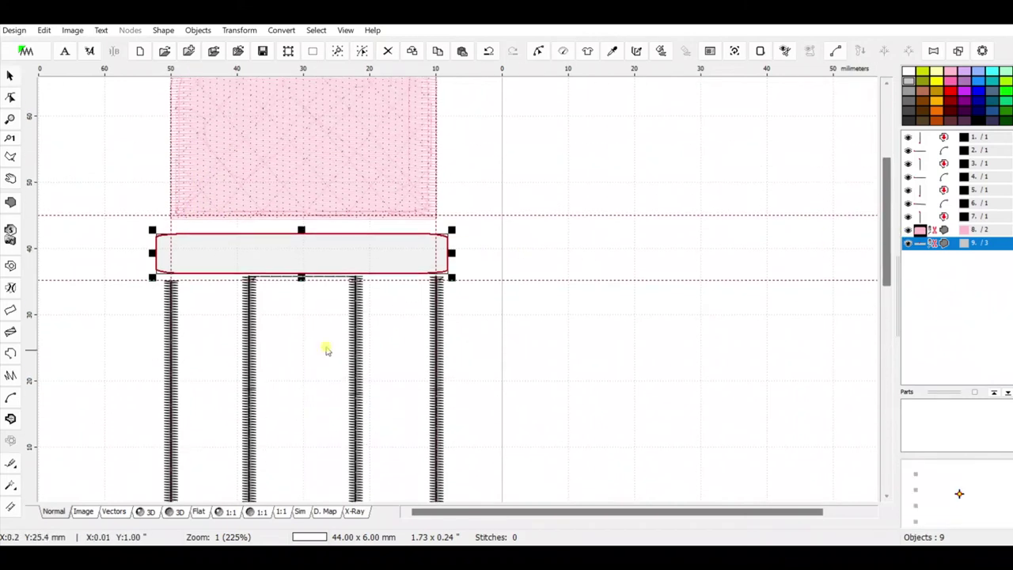
pyautogui.scroll(1, 269, 317)
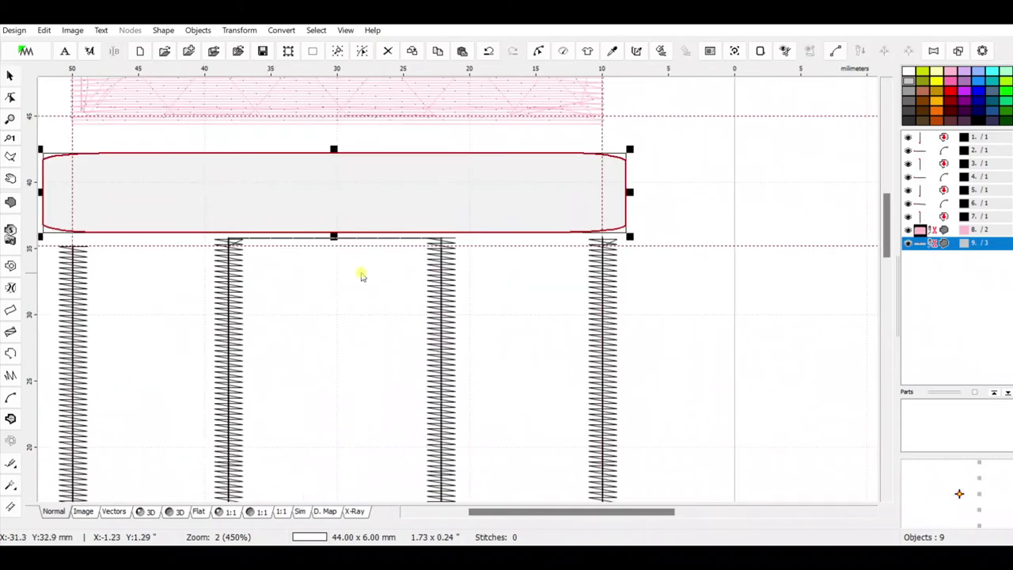
pyautogui.moveTo(508, 261); pyautogui.dragTo(599, 380)
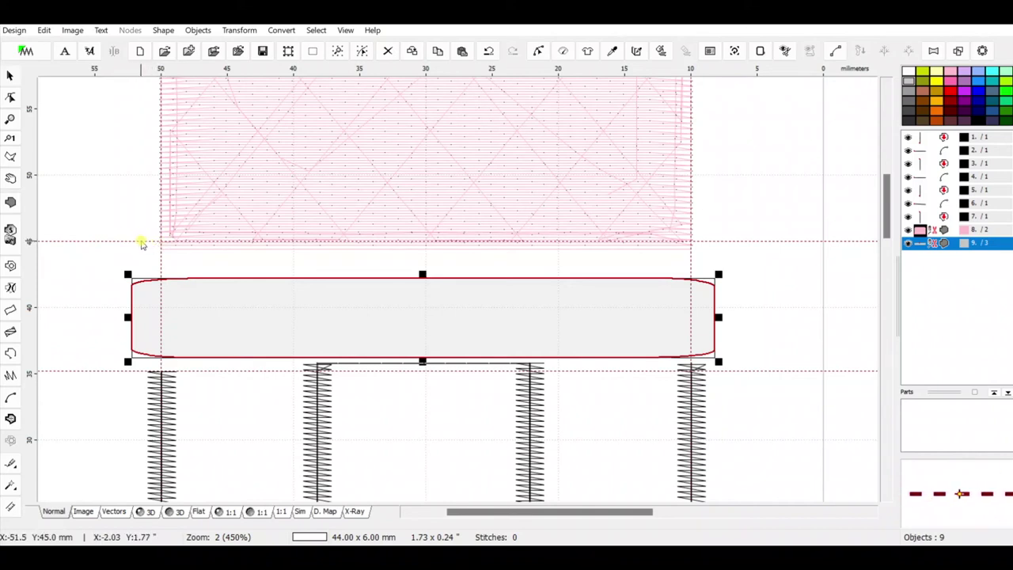
pyautogui.moveTo(229, 296); pyautogui.dragTo(229, 251)
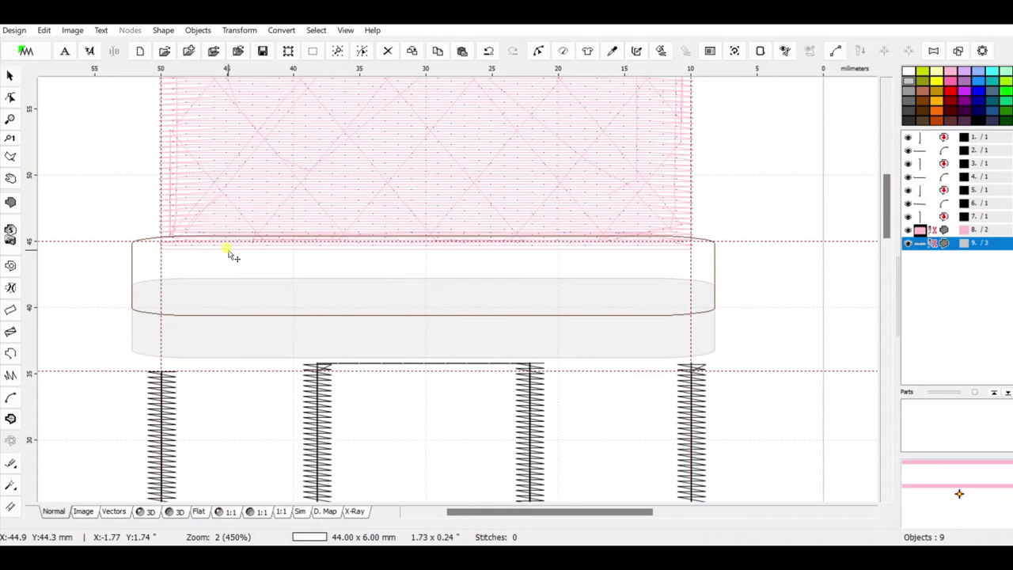
pyautogui.moveTo(229, 252); pyautogui.dragTo(228, 252)
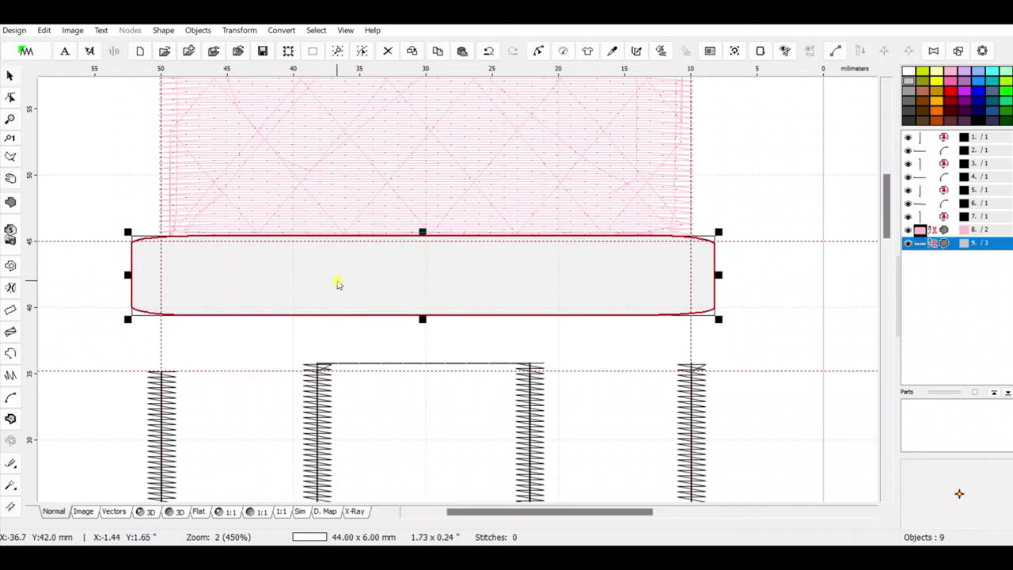
# - Duplicate the gray bar and nudge the copy straight down until its upper edge meets the original's lower edge, covering the satin column tops
pyautogui.hotkey('ctrl', 'v')
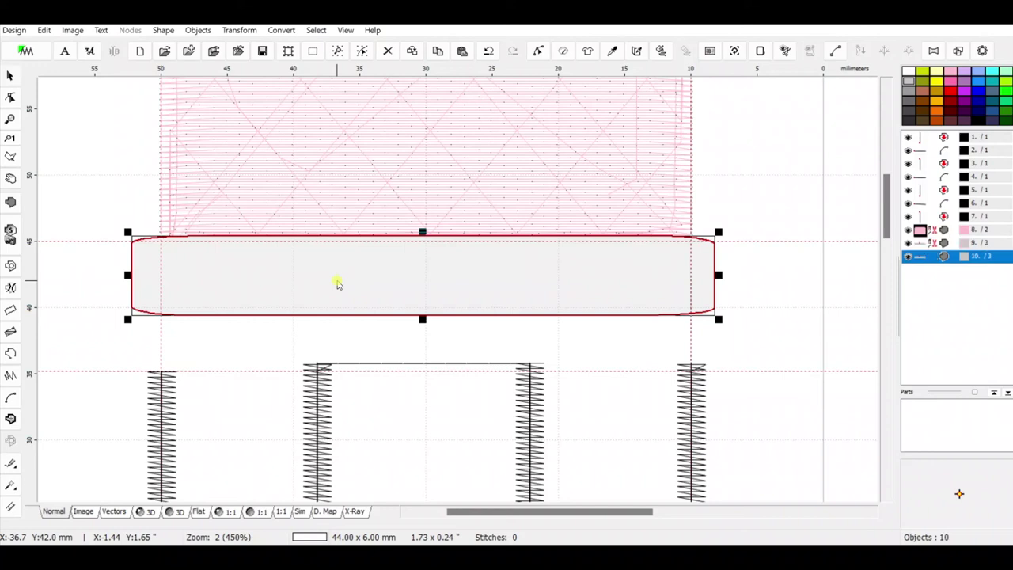
pyautogui.press('Down')
pyautogui.press('Down')
pyautogui.press('Down')
pyautogui.press('Down')
pyautogui.press('Down')
pyautogui.press('Down')
pyautogui.press('Down')
pyautogui.press('Down')
pyautogui.press('Down')
pyautogui.press('Down')
pyautogui.press('Down')
pyautogui.press('Down')
pyautogui.press('Down')
pyautogui.press('Down')
pyautogui.press('Down')
pyautogui.press('Down')
pyautogui.press('Down')
pyautogui.press('Down')
pyautogui.press('Down')
pyautogui.press('Down')
pyautogui.press('Down')
pyautogui.press('Down')
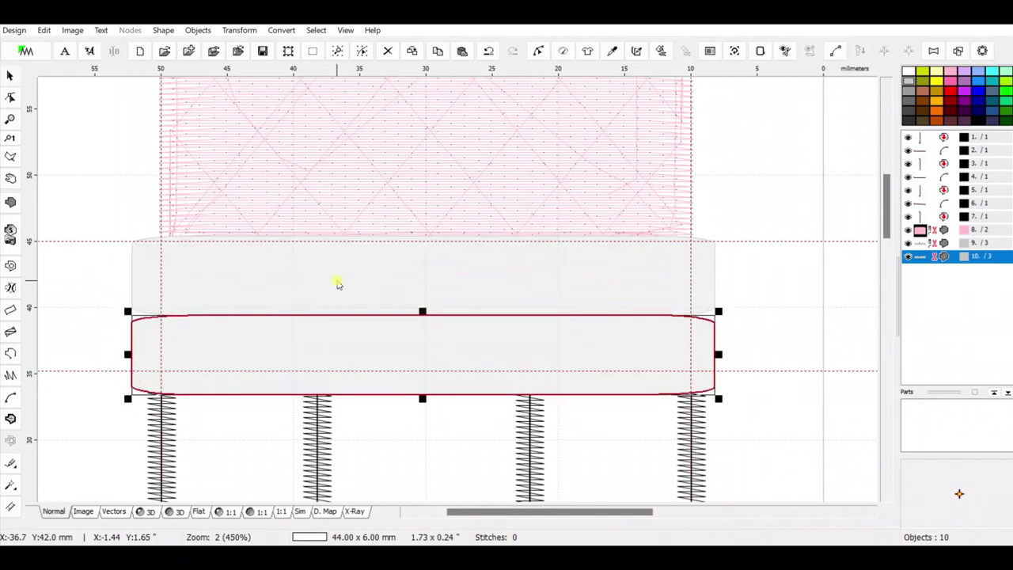
pyautogui.press('Down')
pyautogui.press('Down')
pyautogui.press('Down')
pyautogui.press('Down')
pyautogui.press('Down')
pyautogui.press('Down')
pyautogui.press('Down')
pyautogui.press('Down')
pyautogui.press('Down')
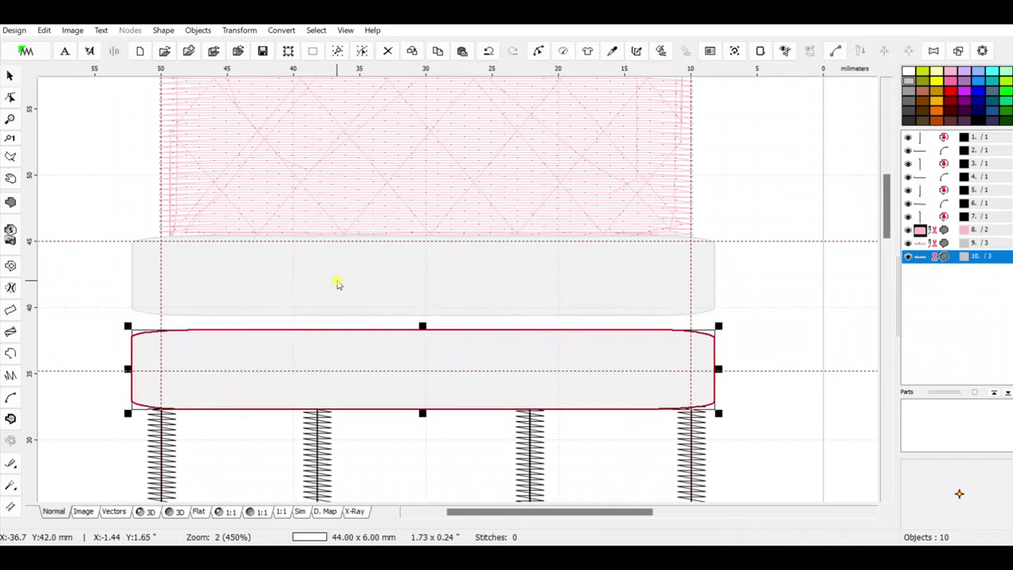
pyautogui.press('Up')
pyautogui.press('Up')
pyautogui.press('Up')
pyautogui.press('Up')
pyautogui.press('Up')
pyautogui.press('Up')
pyautogui.press('Up')
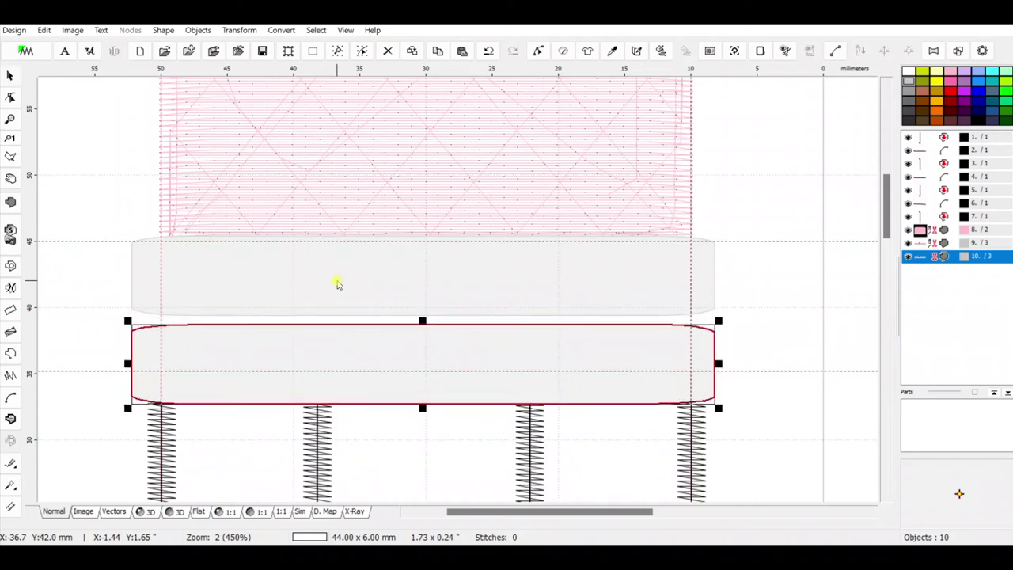
pyautogui.press('Up')
pyautogui.press('Up')
pyautogui.press('Up')
pyautogui.press('Up')
pyautogui.press('Up')
pyautogui.press('Up')
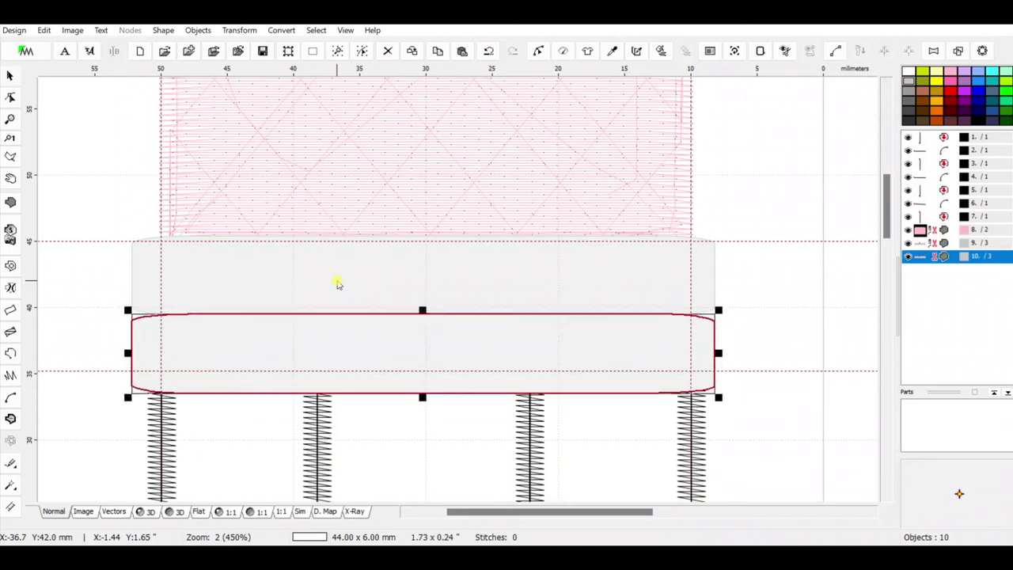
# - Nudge the lower grey band of the pencil upward so it overlaps the upper band more
pyautogui.press('Up')
pyautogui.press('Up')
pyautogui.press('Up')
pyautogui.press('Up')
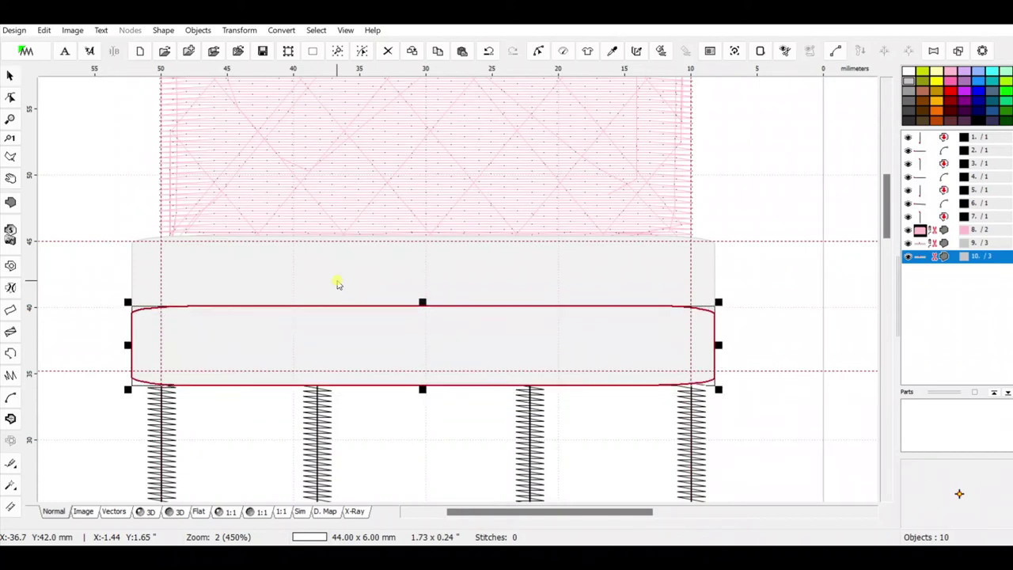
pyautogui.press('Up')
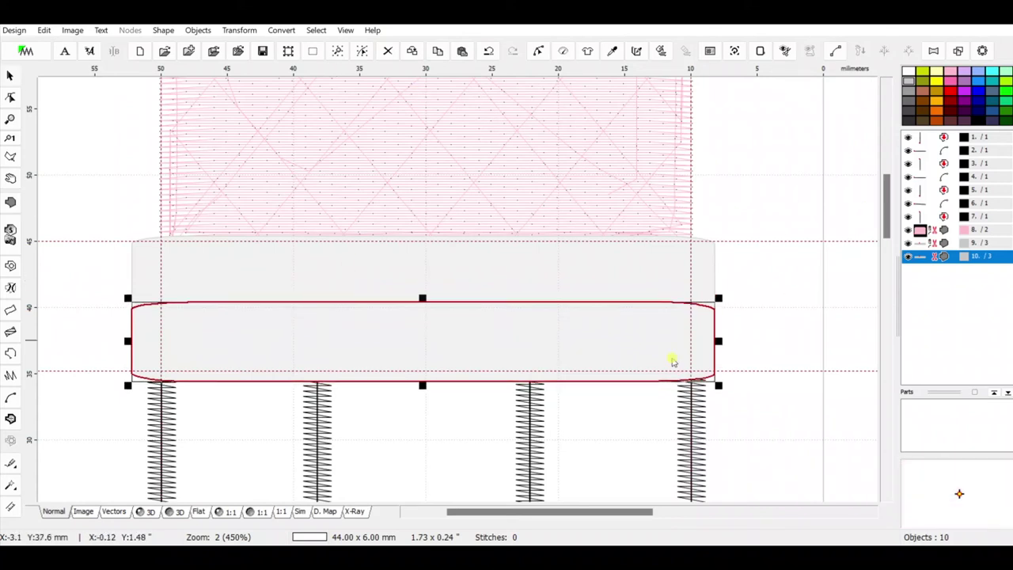
pyautogui.click(786, 273)
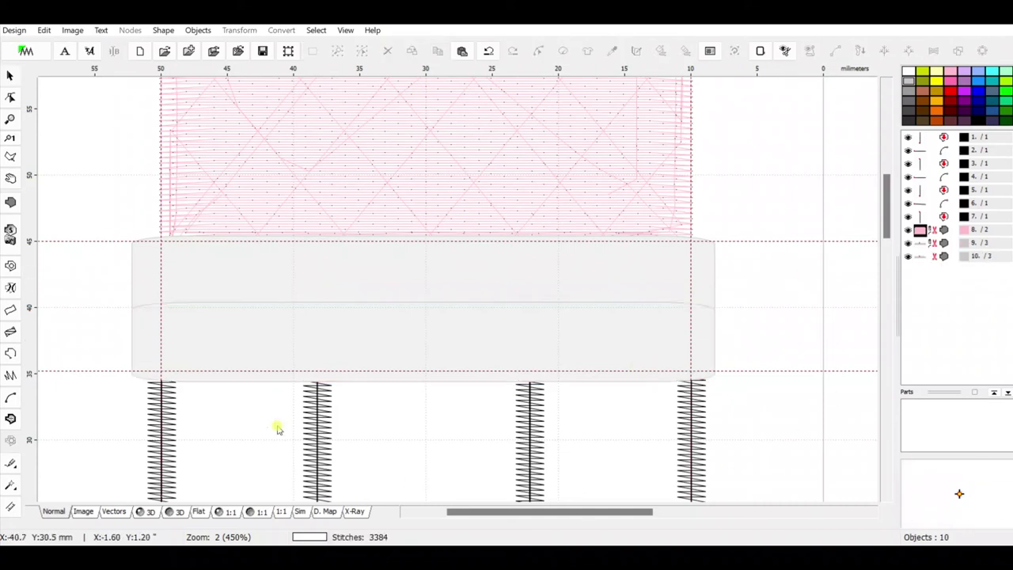
# - Generate stitches for all ten objects of the pencil design
pyautogui.scroll(-2, 769, 272)
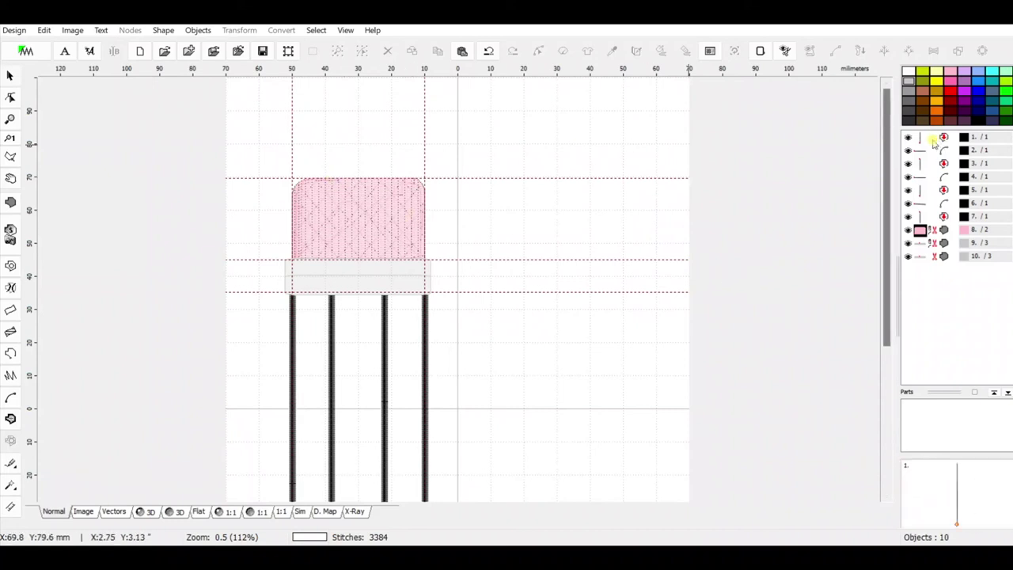
pyautogui.click(933, 141)
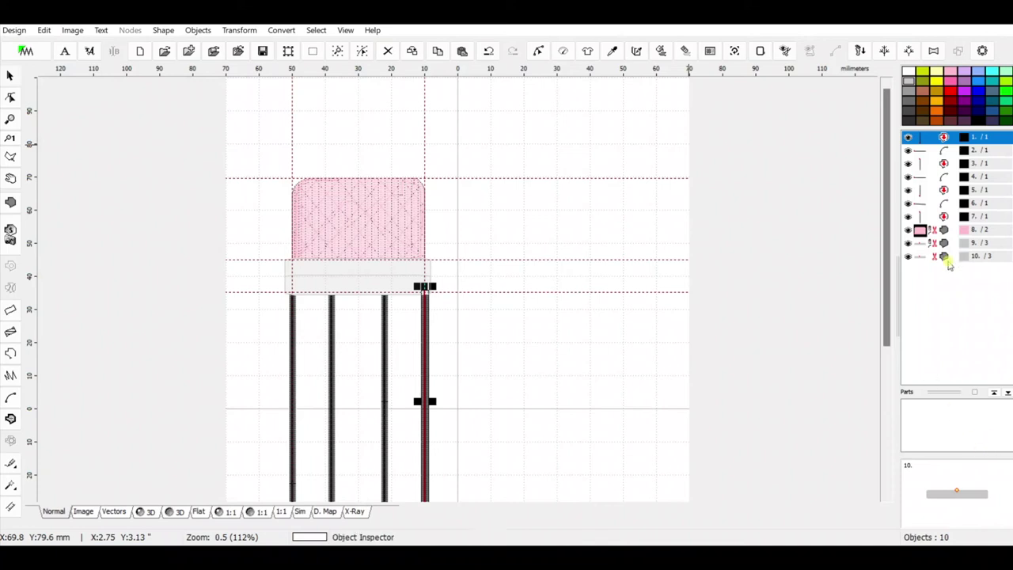
pyautogui.keyDown('shift'); pyautogui.click(946, 258); pyautogui.keyUp('shift')
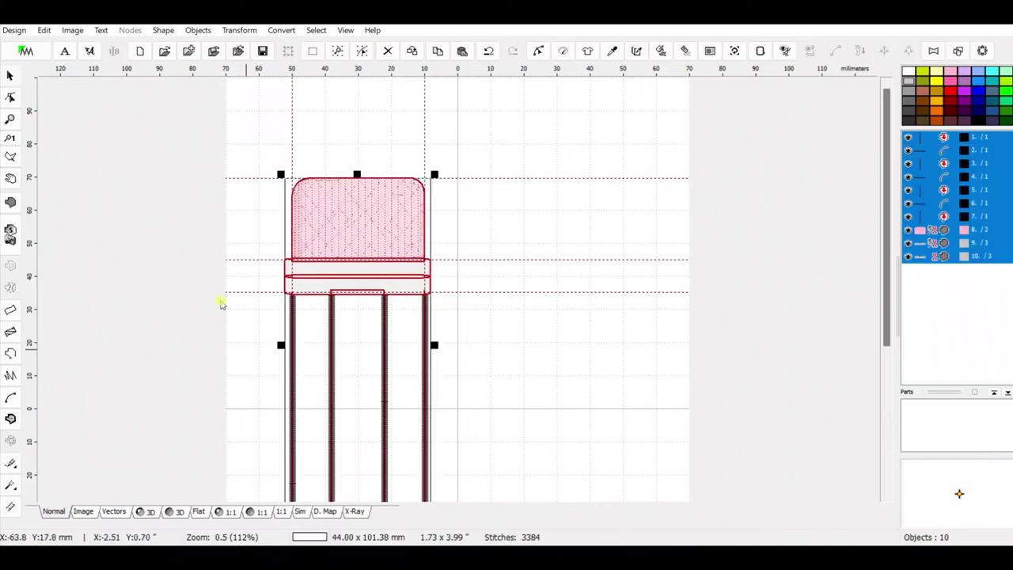
pyautogui.scroll(-1, 481, 302)
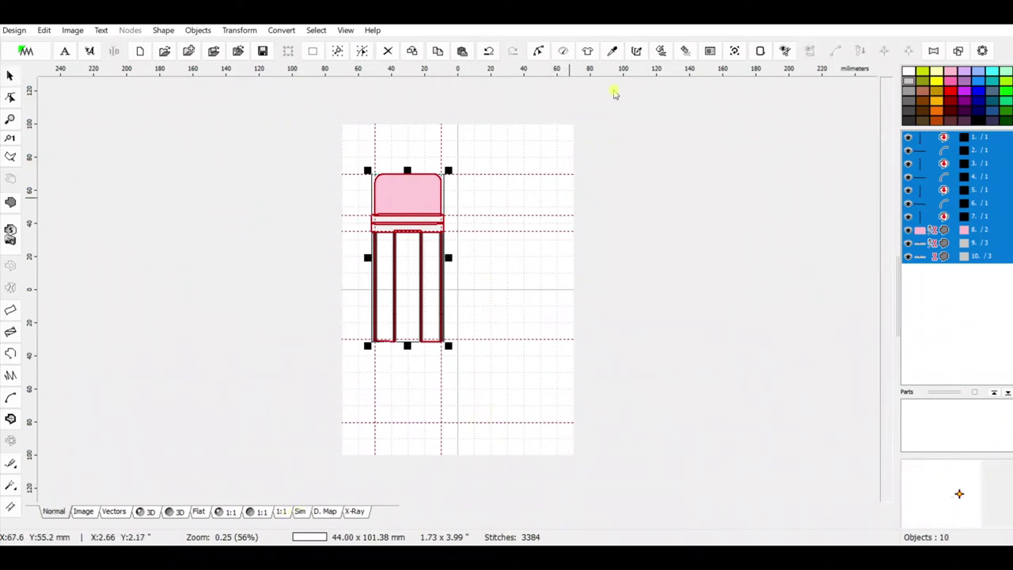
pyautogui.click(661, 50)
# - Preview the stitched pencil in 3D and inspect the eraser, grey bands and black columns
pyautogui.click(147, 511)
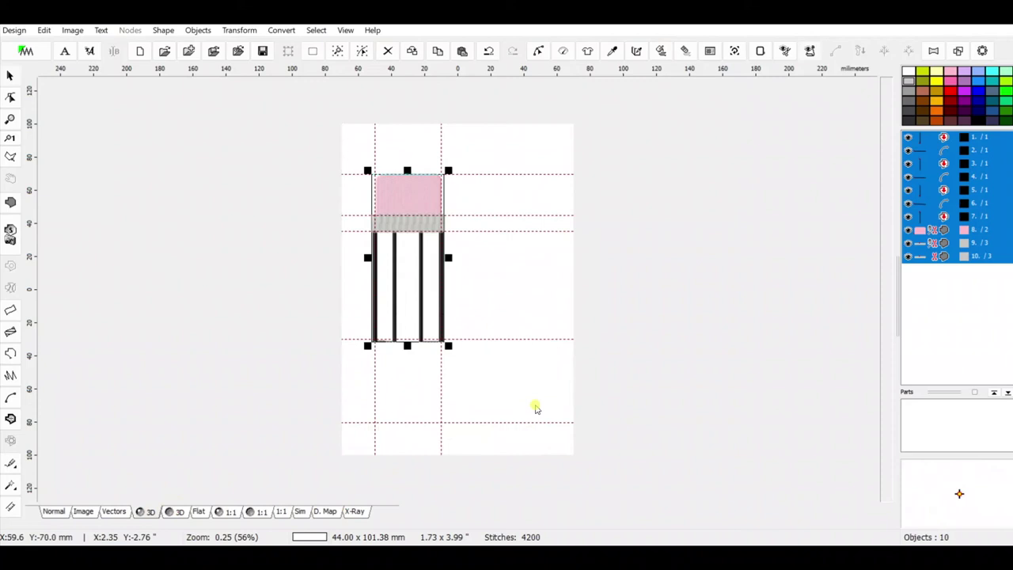
pyautogui.click(510, 404)
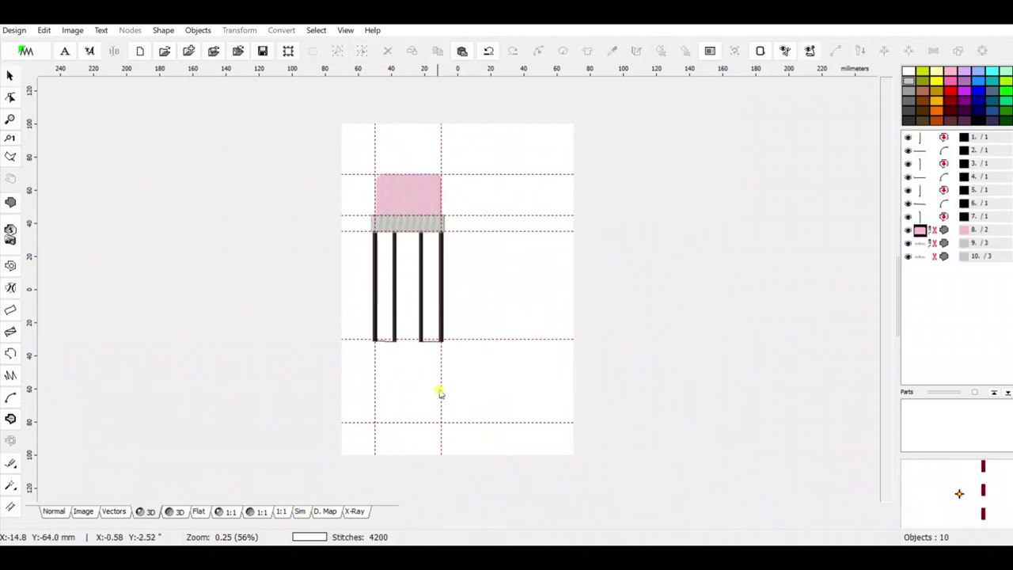
pyautogui.scroll(1, 463, 377)
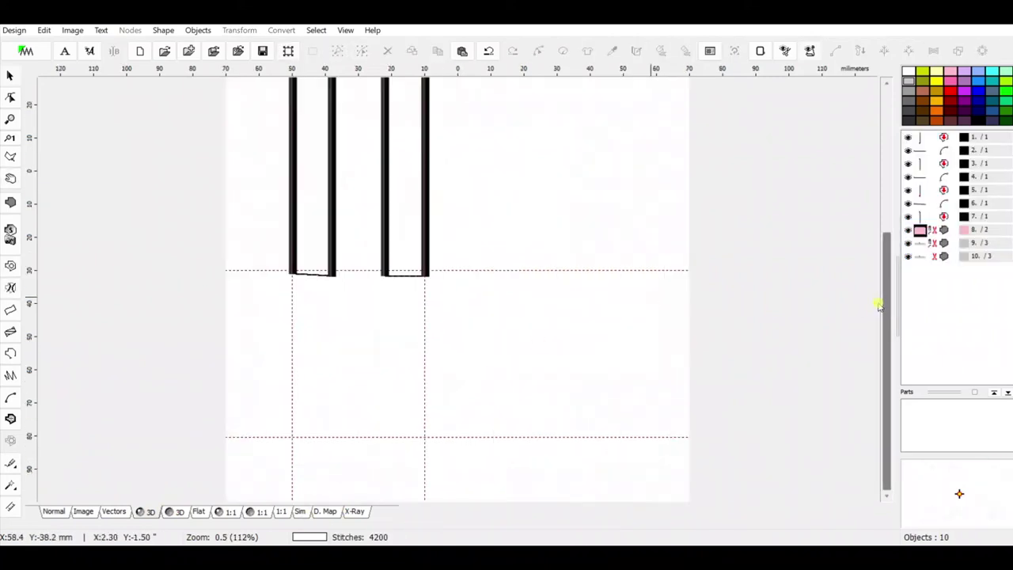
pyautogui.moveTo(881, 301); pyautogui.dragTo(861, 250)
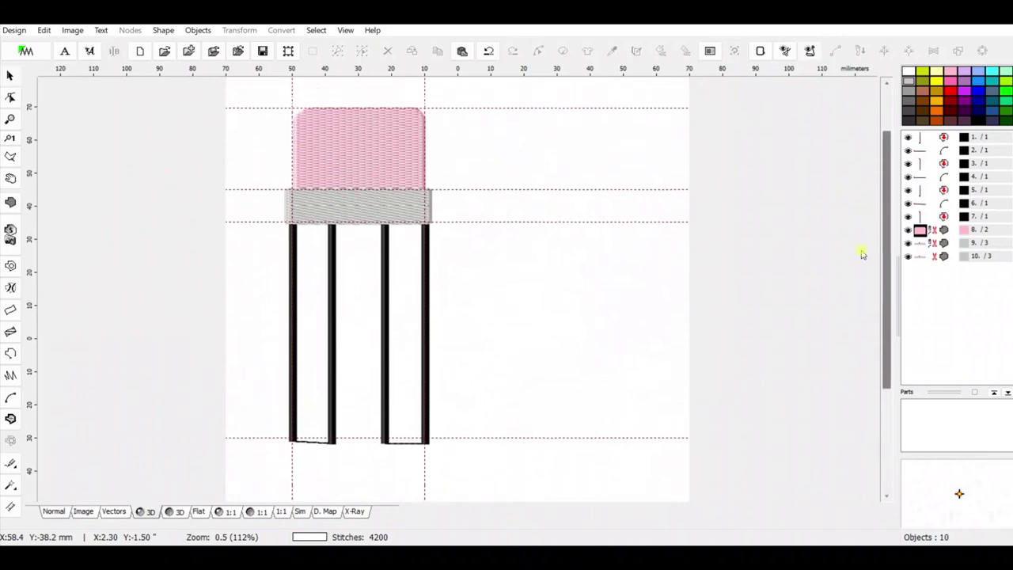
# - Run the sewing simulation of the whole design at a faster pace, switching its display to 3D partway, to check the stitching order and trims
pyautogui.click(301, 512)
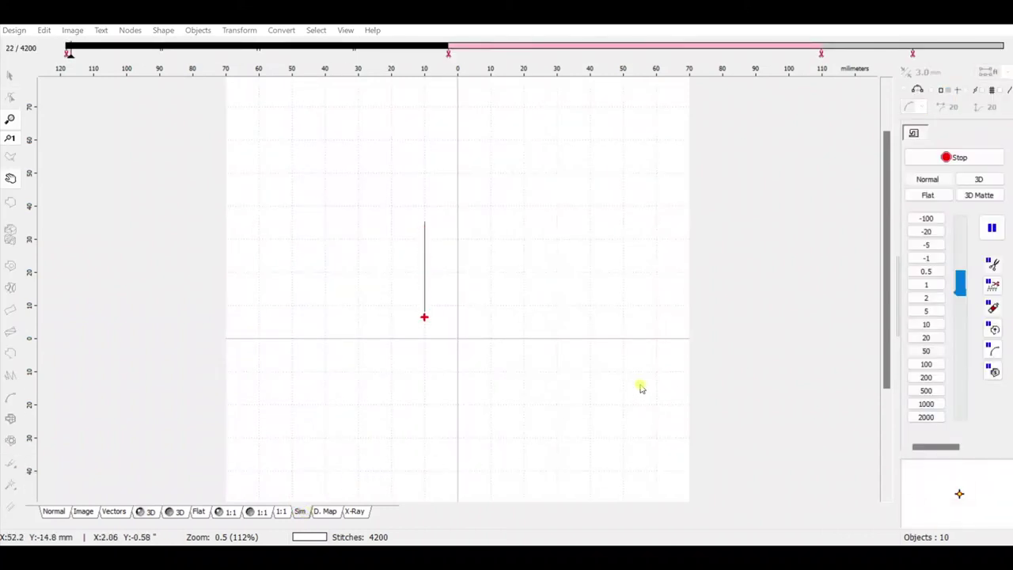
pyautogui.click(934, 364)
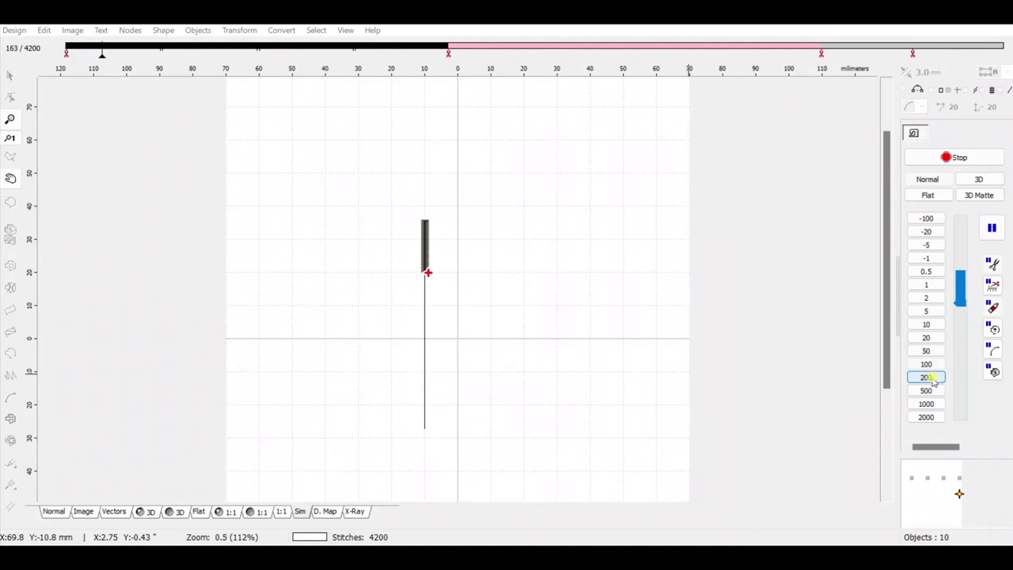
pyautogui.click(926, 377)
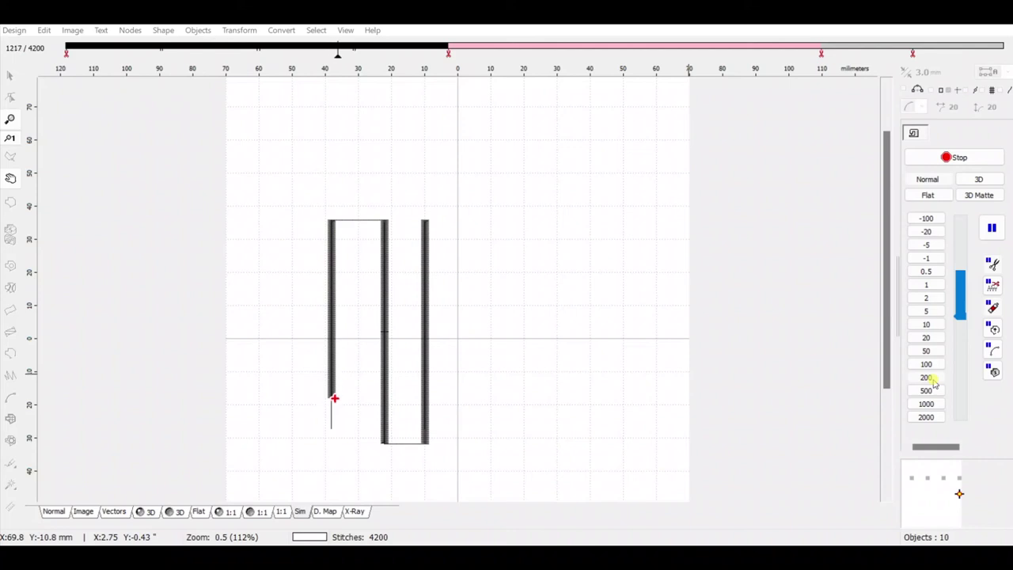
pyautogui.click(935, 390)
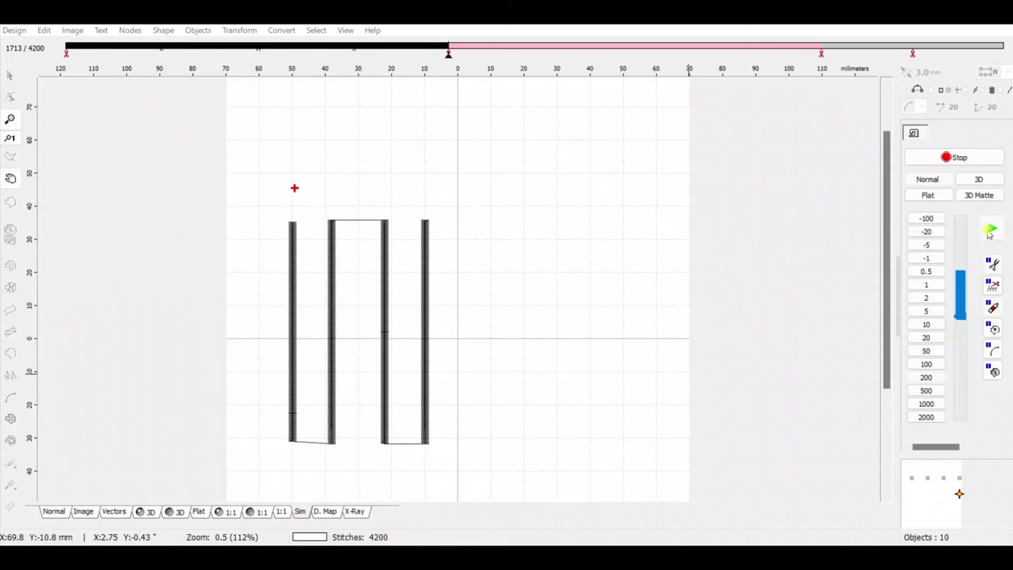
pyautogui.click(990, 229)
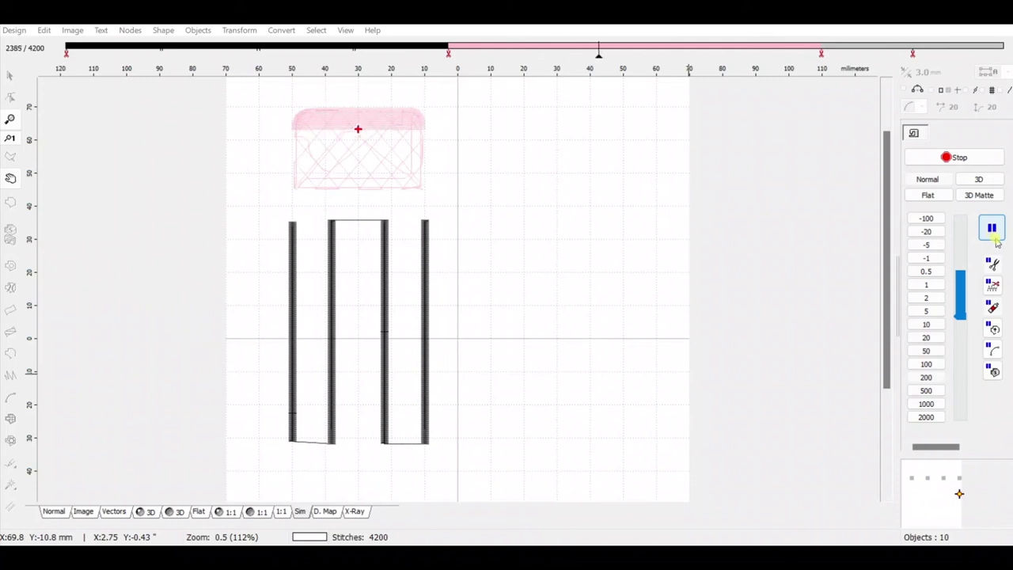
pyautogui.click(989, 181)
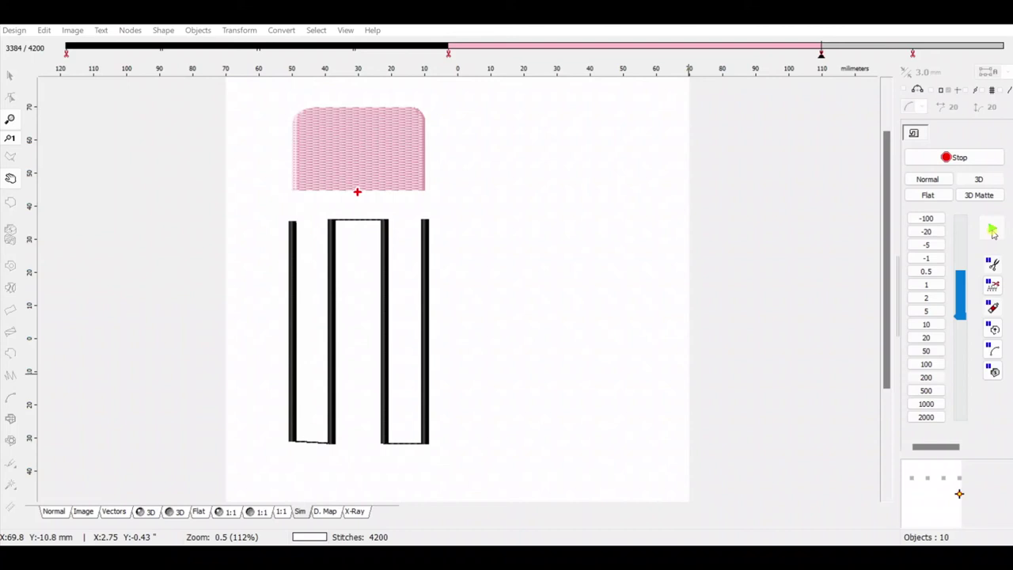
pyautogui.click(993, 231)
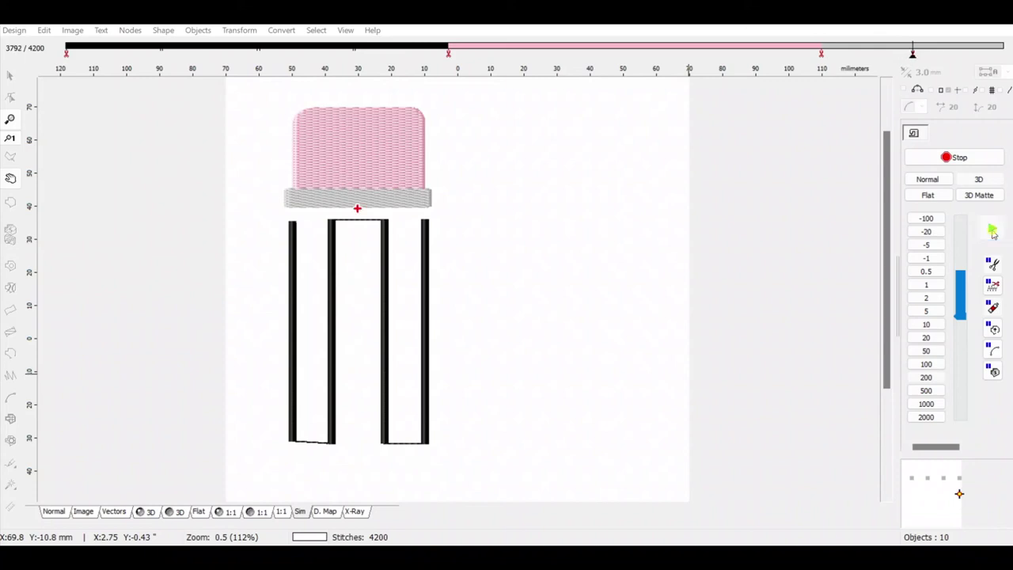
pyautogui.click(993, 231)
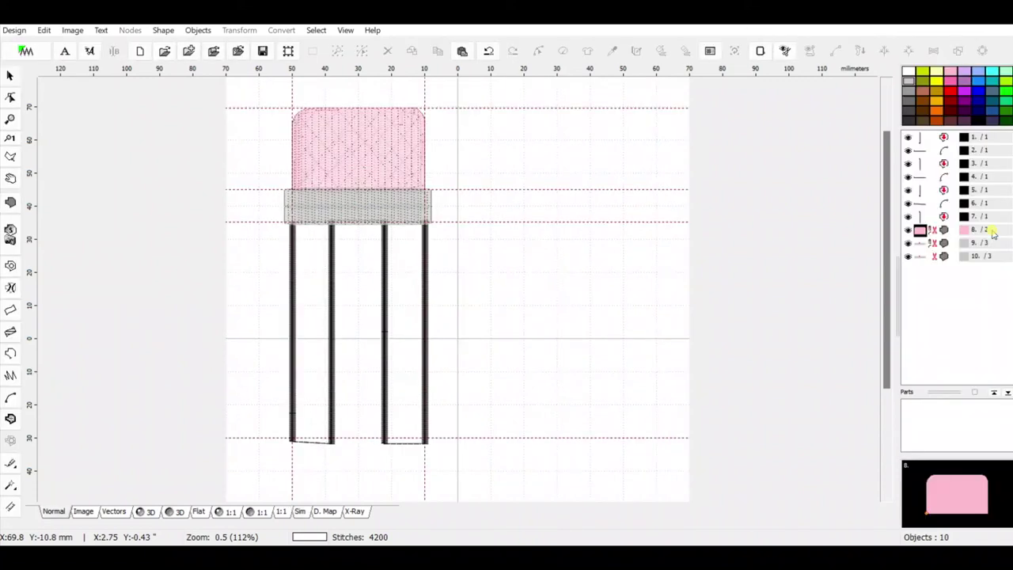
pyautogui.moveTo(988, 241)
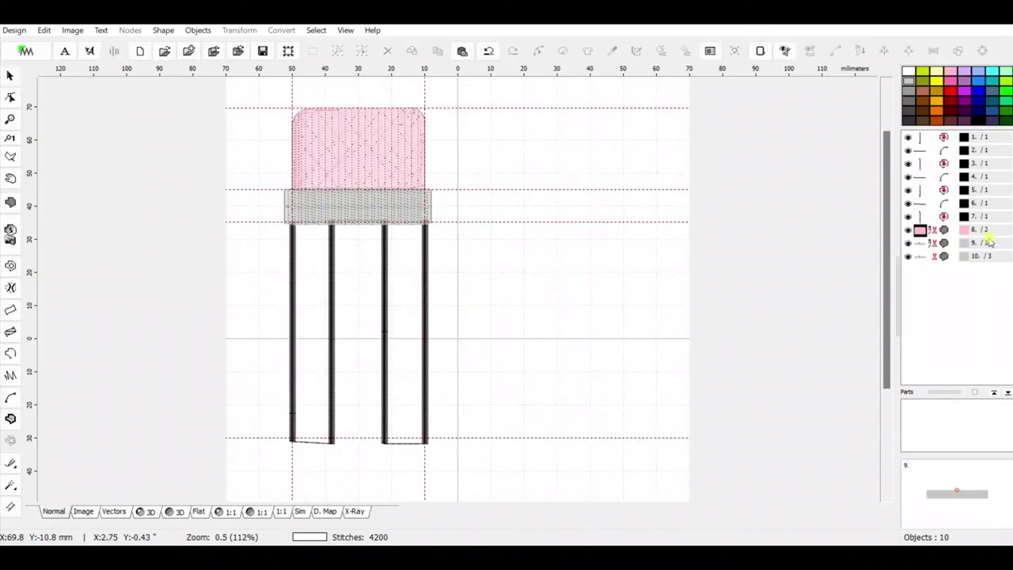
pyautogui.click(975, 391)
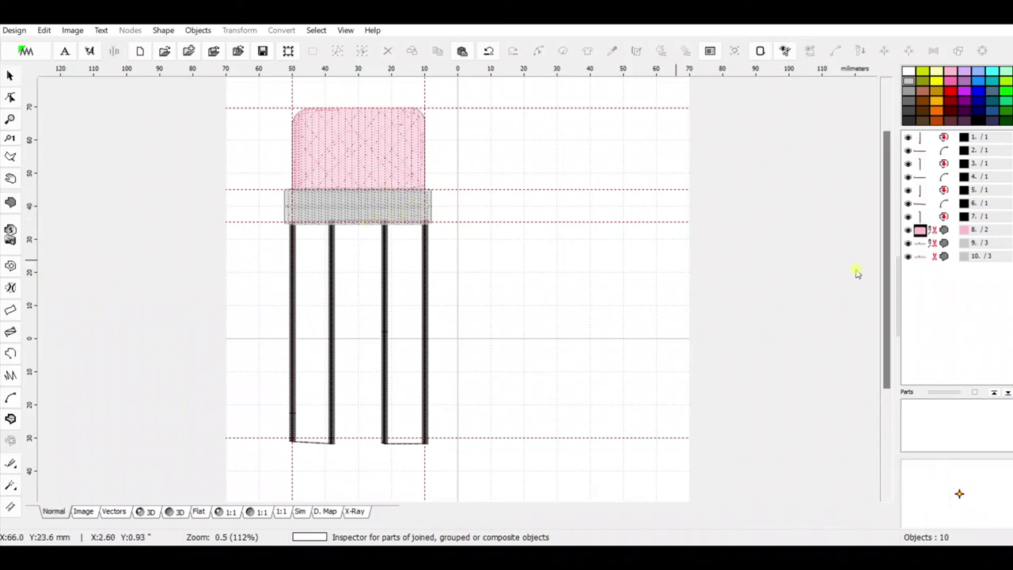
# - Create a connection between the upper and lower grey bands
pyautogui.click(922, 257)
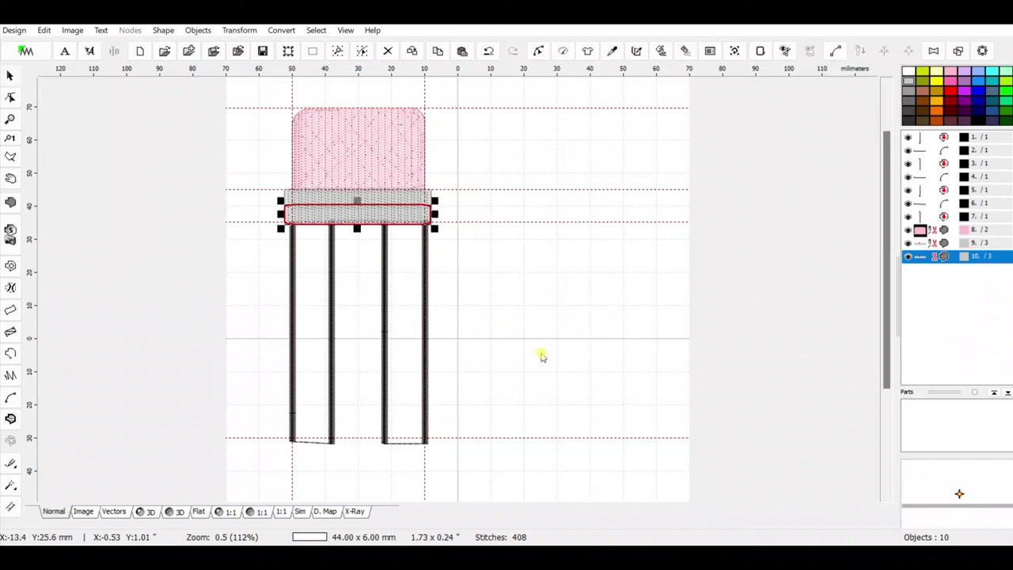
pyautogui.rightClick(918, 261)
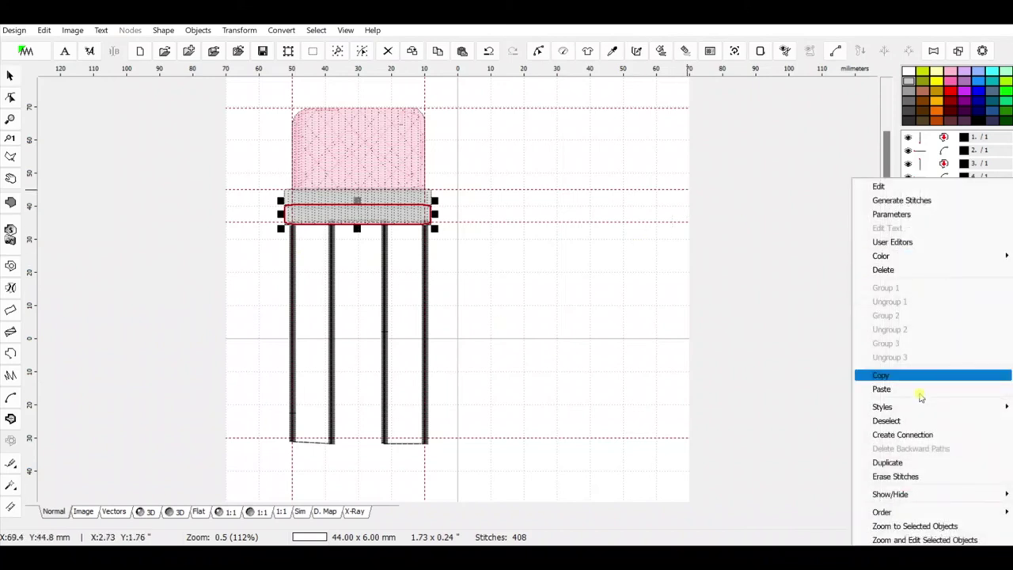
pyautogui.click(923, 435)
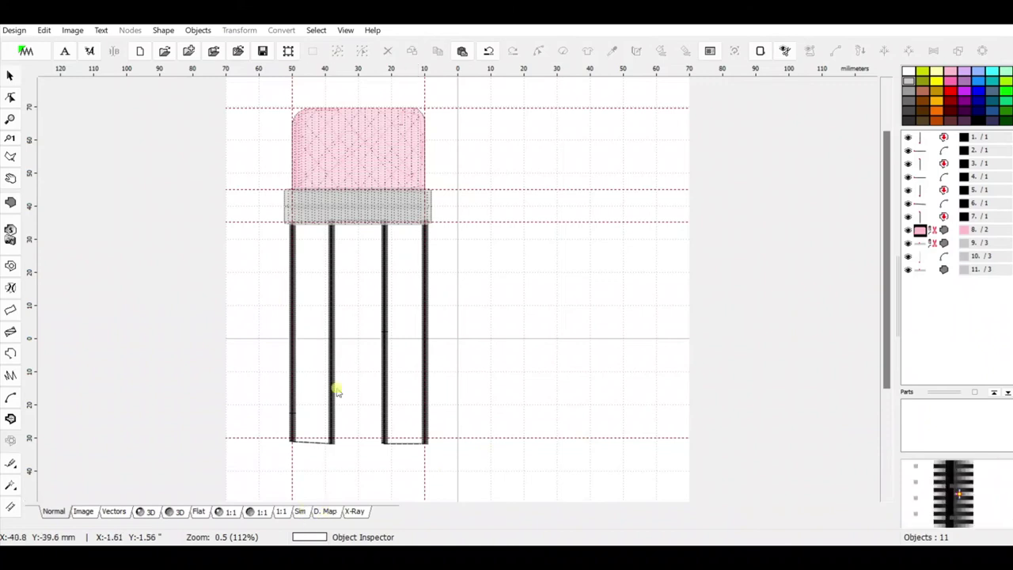
# - Simulate sewing only the two grey bands and their connection to check the transition between them
pyautogui.click(924, 244)
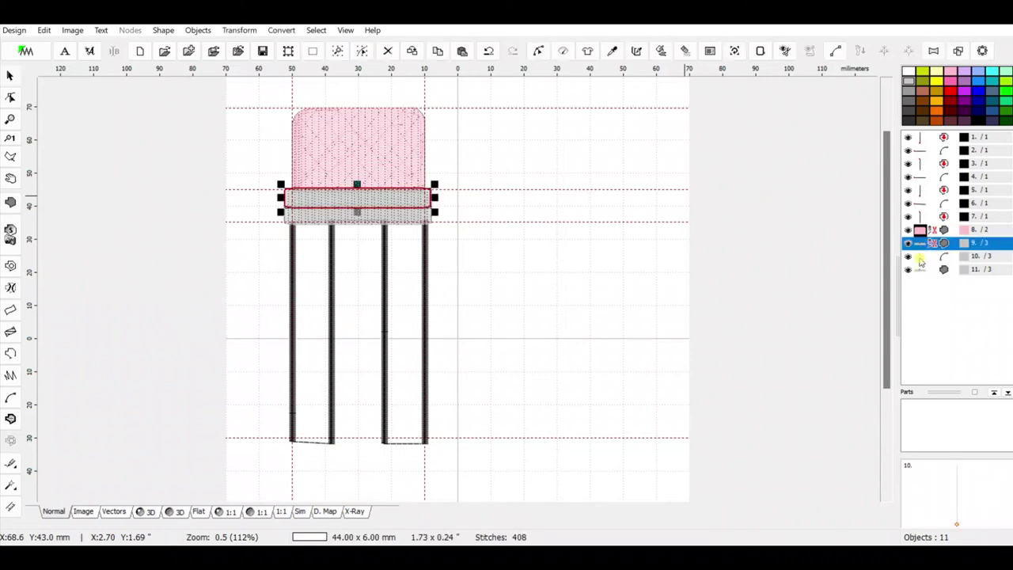
pyautogui.keyDown('ctrl'); pyautogui.click(920, 256); pyautogui.keyUp('ctrl')
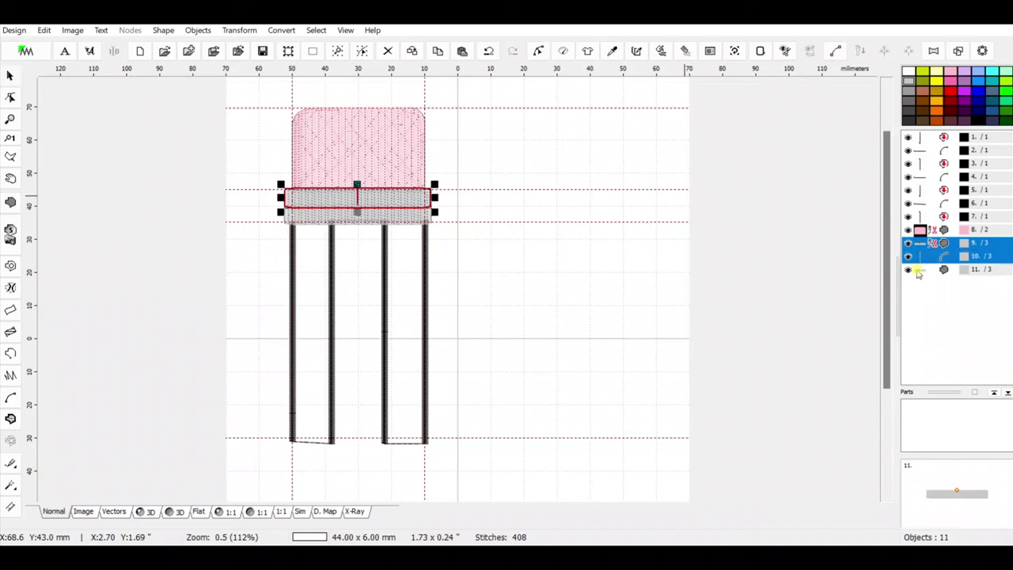
pyautogui.keyDown('ctrl'); pyautogui.click(918, 269); pyautogui.keyUp('ctrl')
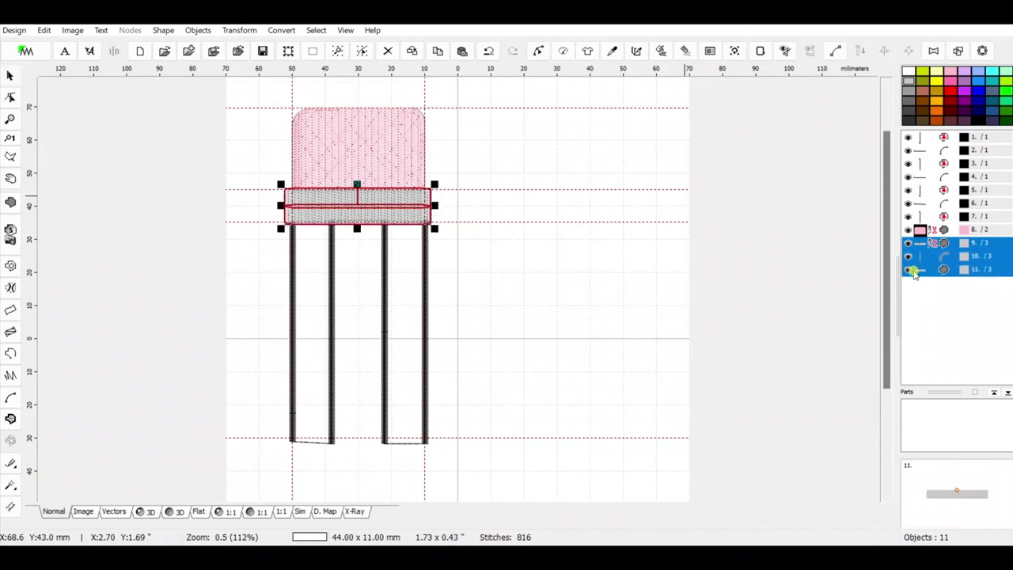
pyautogui.click(301, 511)
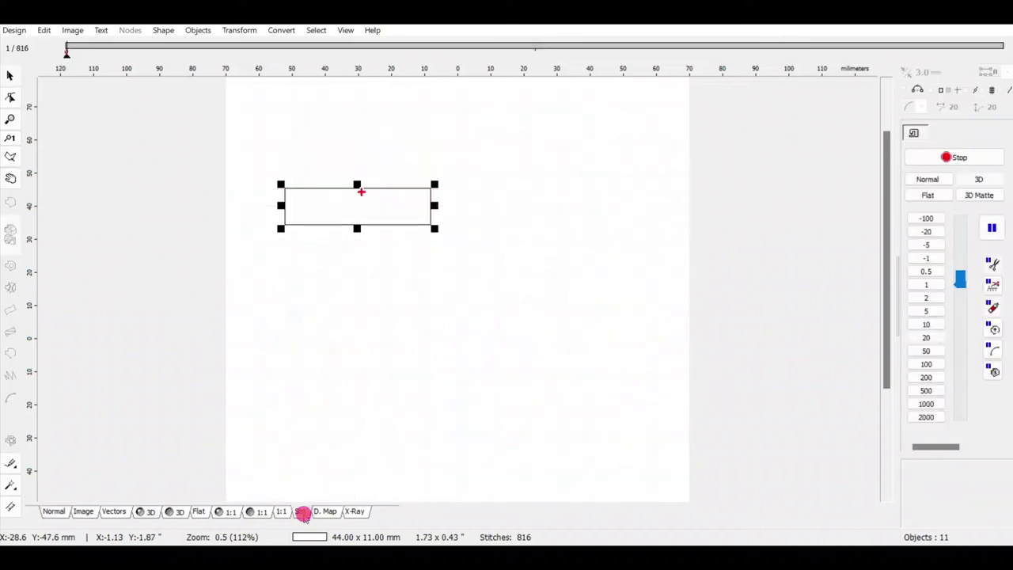
pyautogui.click(928, 364)
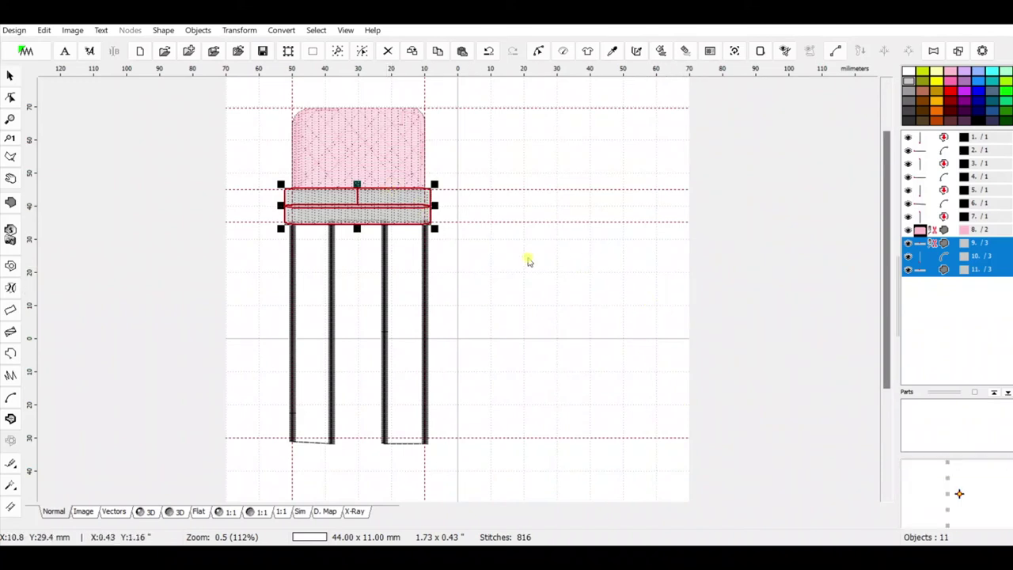
# - Change the upper grey band from Plain Fill to Auto Column and regenerate its stitches
pyautogui.click(667, 294)
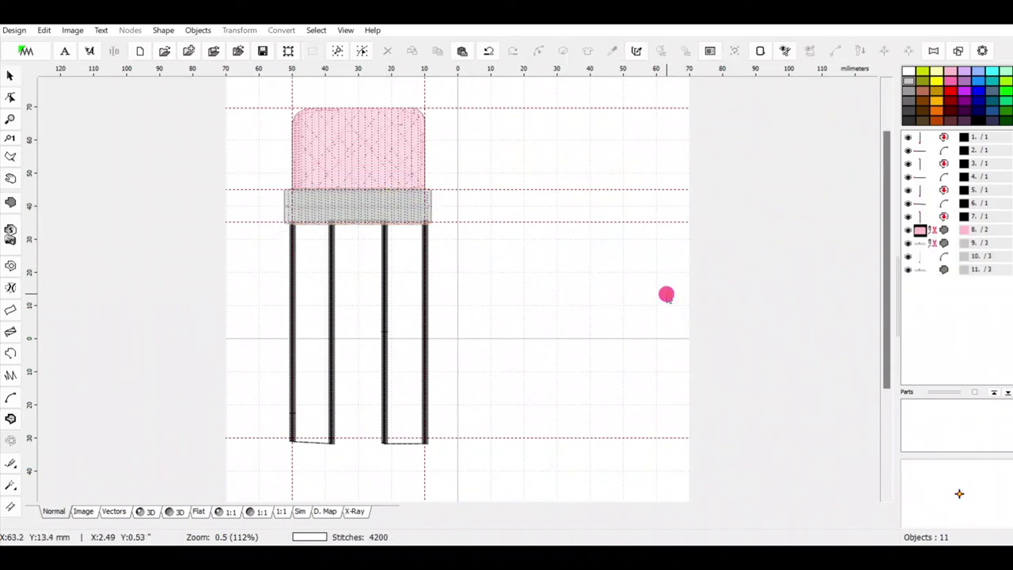
pyautogui.click(417, 198)
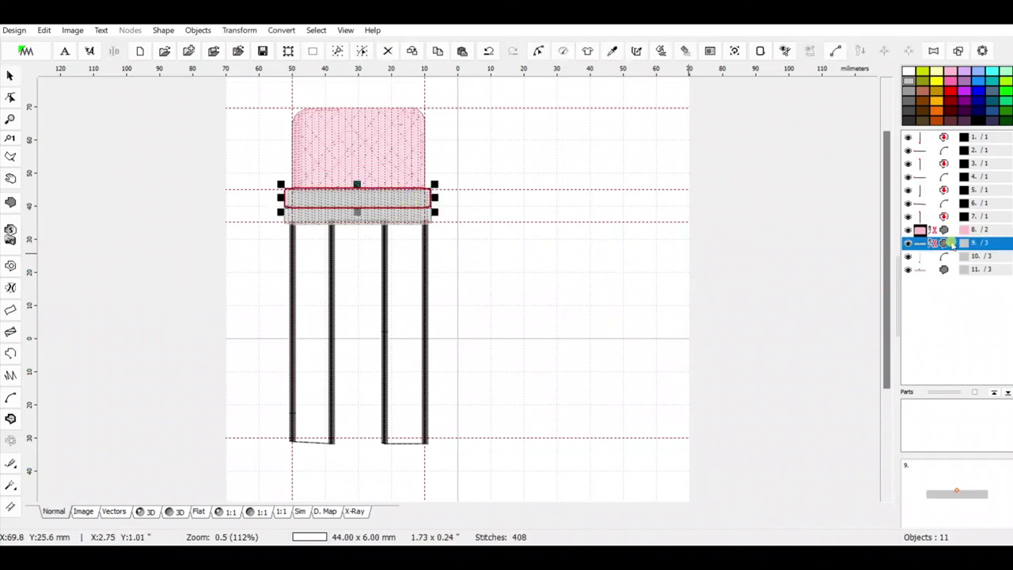
pyautogui.rightClick(951, 245)
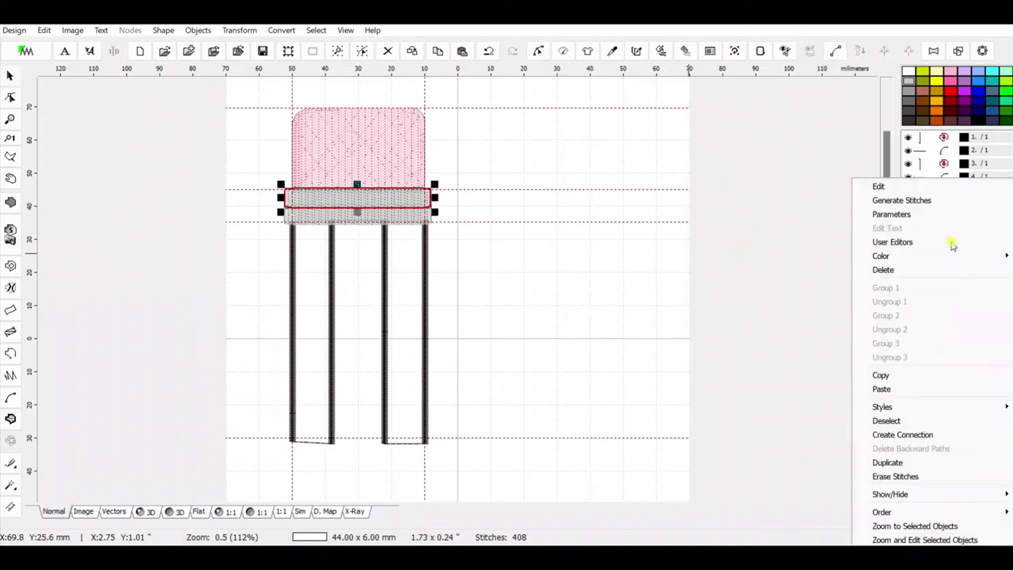
pyautogui.click(902, 214)
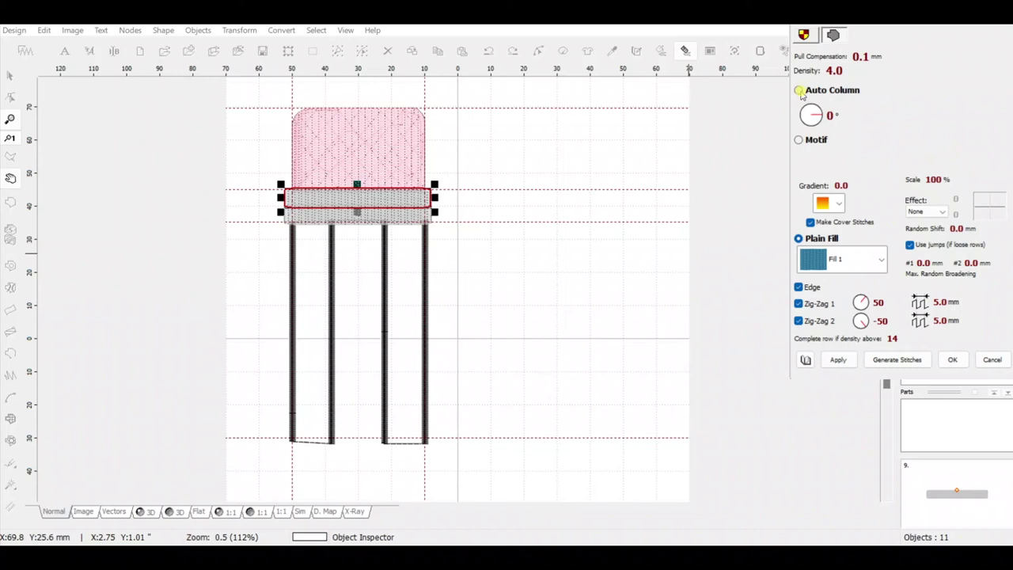
pyautogui.click(799, 91)
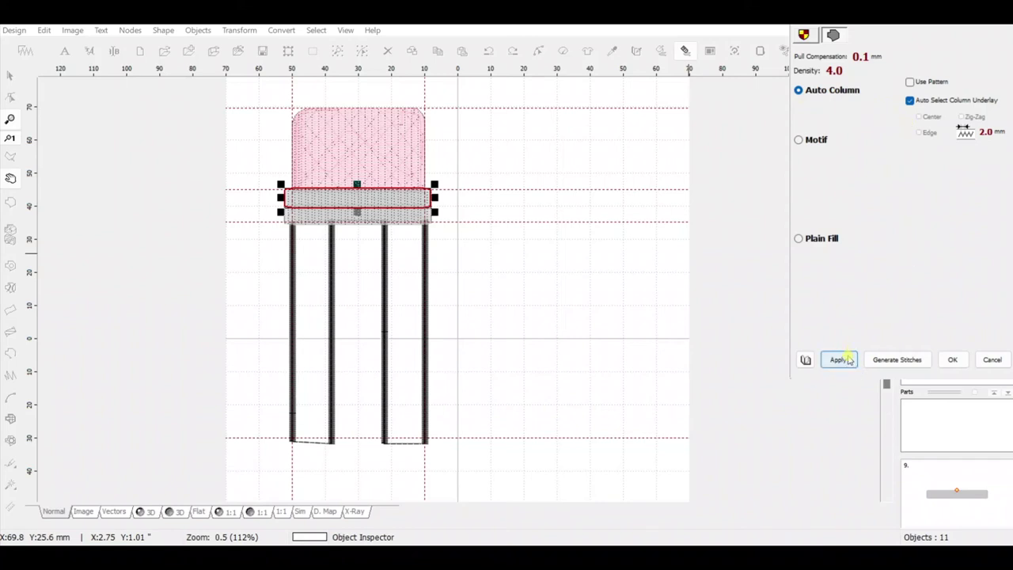
pyautogui.click(848, 361)
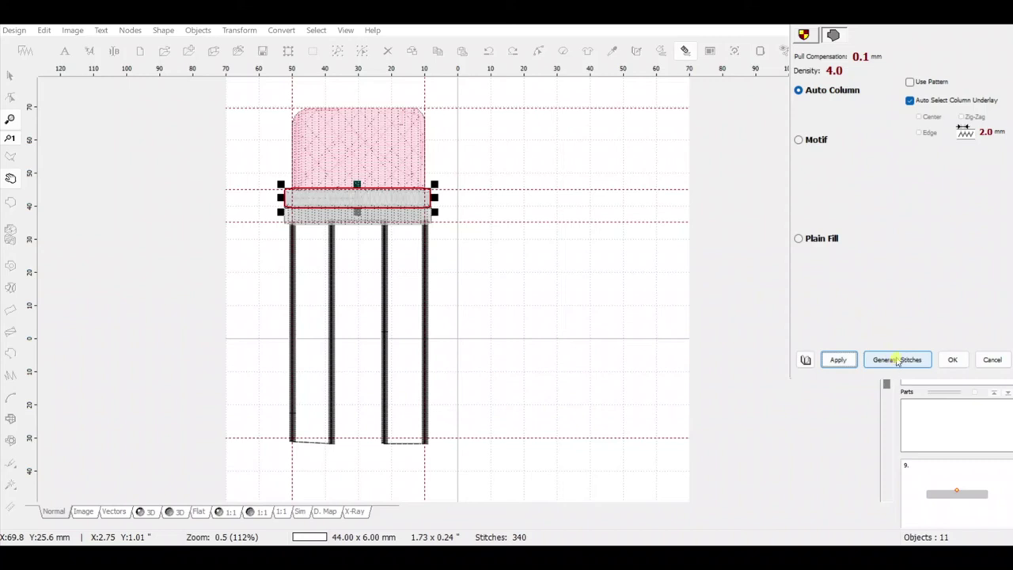
pyautogui.click(897, 360)
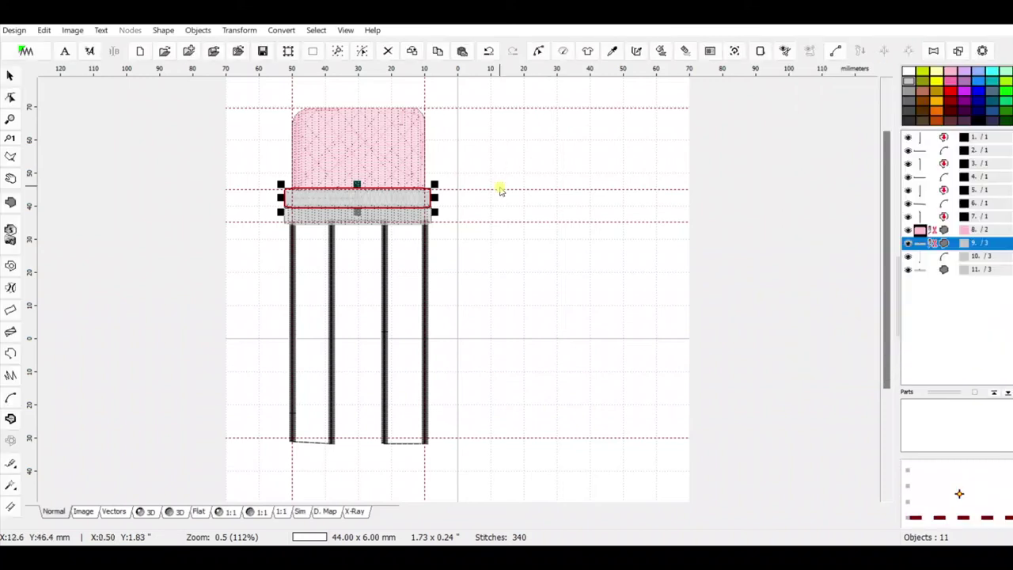
# - Switch the lower grey band to Auto Column stitching as well and regenerate its stitches
pyautogui.click(408, 220)
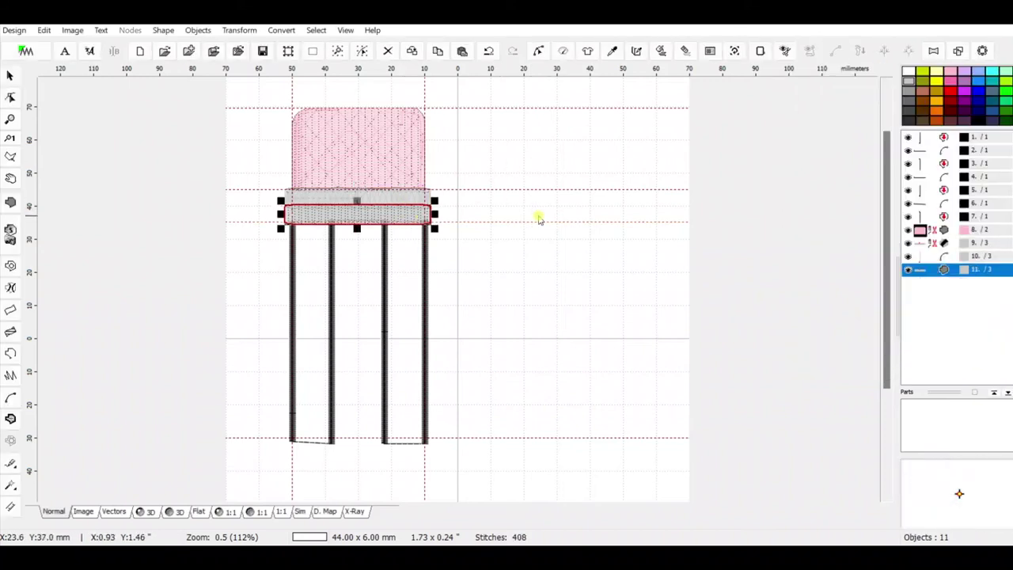
pyautogui.rightClick(956, 270)
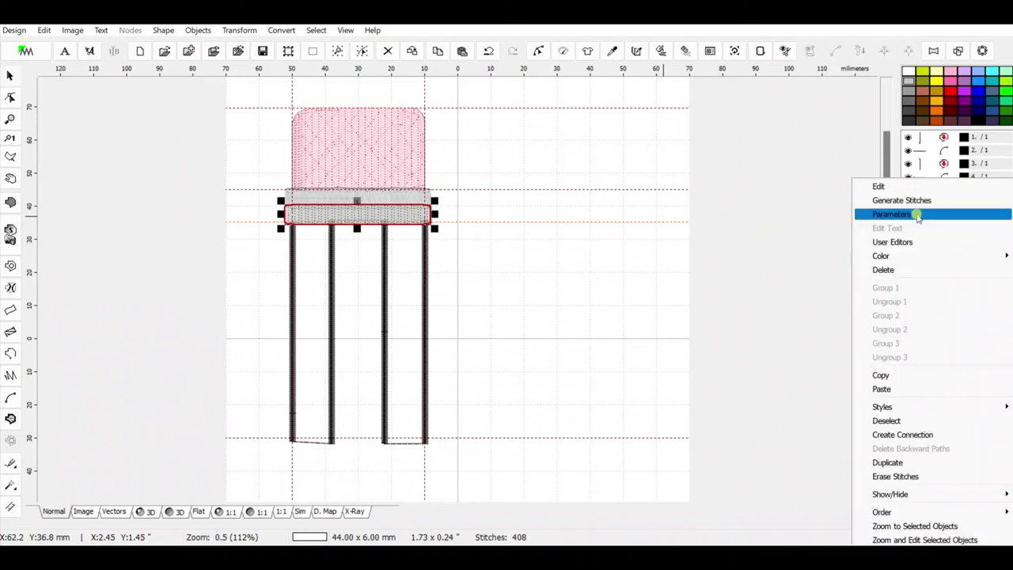
pyautogui.click(916, 215)
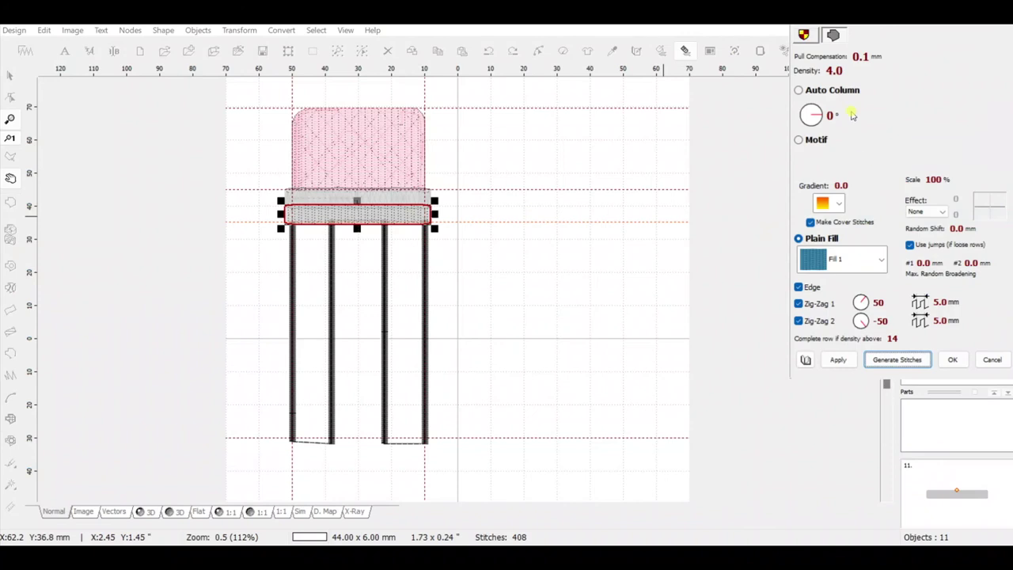
pyautogui.click(799, 90)
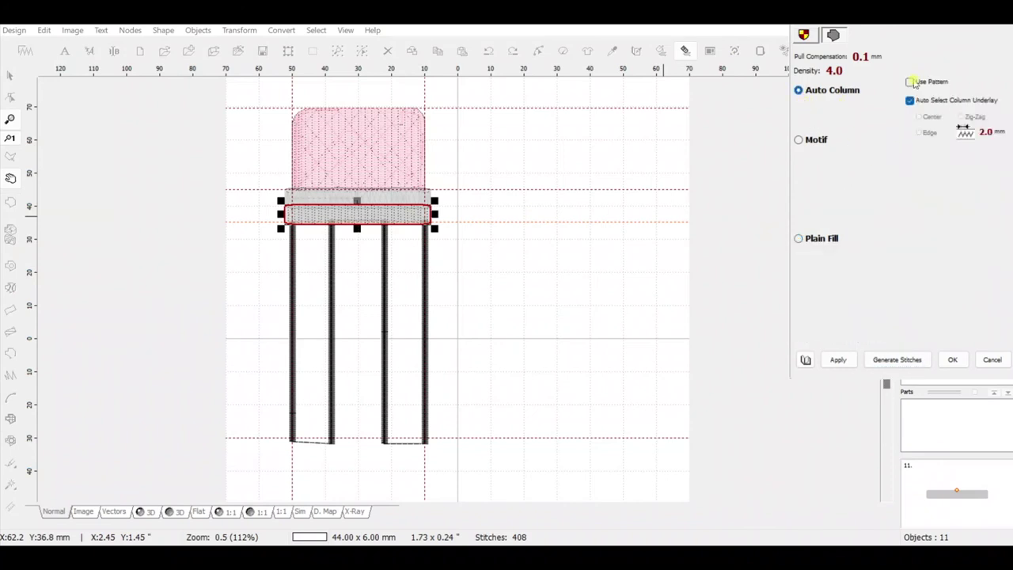
pyautogui.click(838, 359)
pyautogui.click(895, 358)
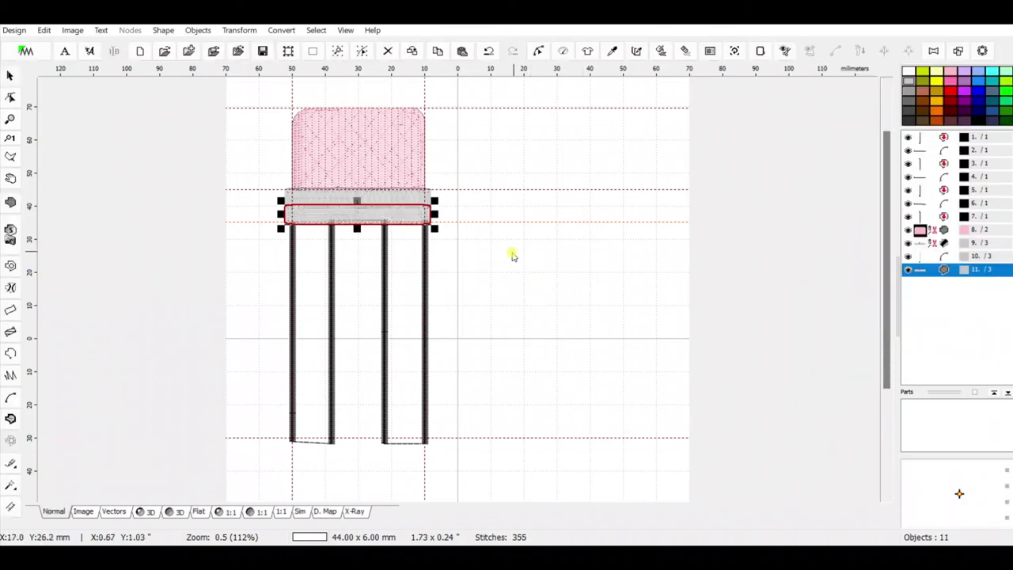
# - Simulate sewing only the two grey bands and their connection to check the new column stitching
pyautogui.keyDown('ctrl'); pyautogui.click(922, 244); pyautogui.keyUp('ctrl')
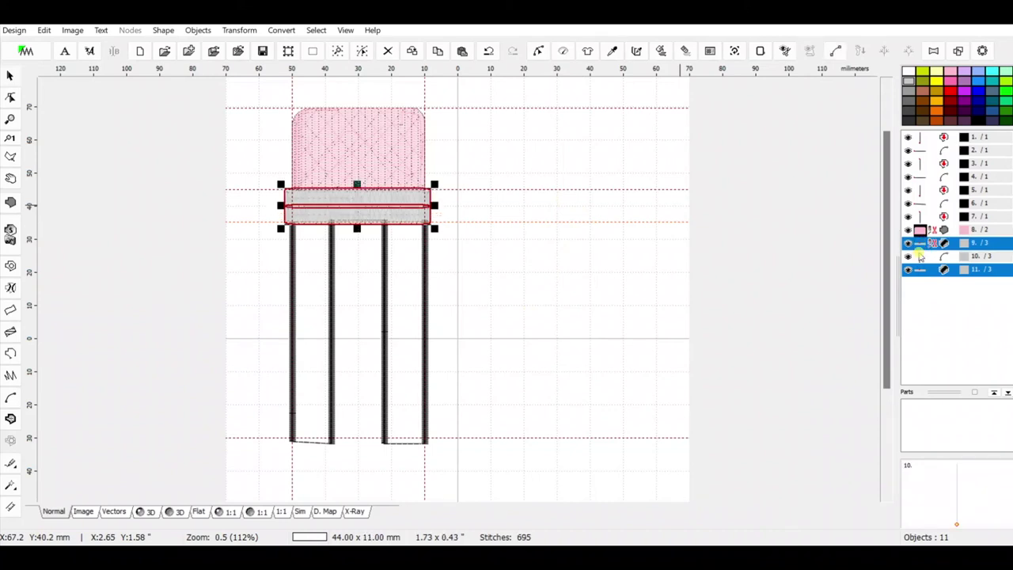
pyautogui.keyDown('ctrl'); pyautogui.click(919, 256); pyautogui.keyUp('ctrl')
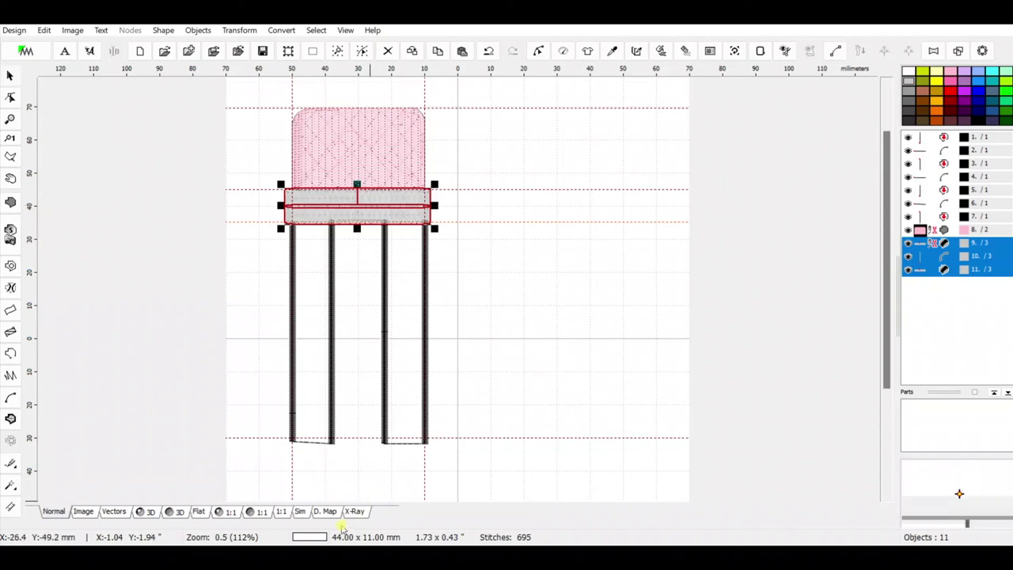
pyautogui.click(301, 512)
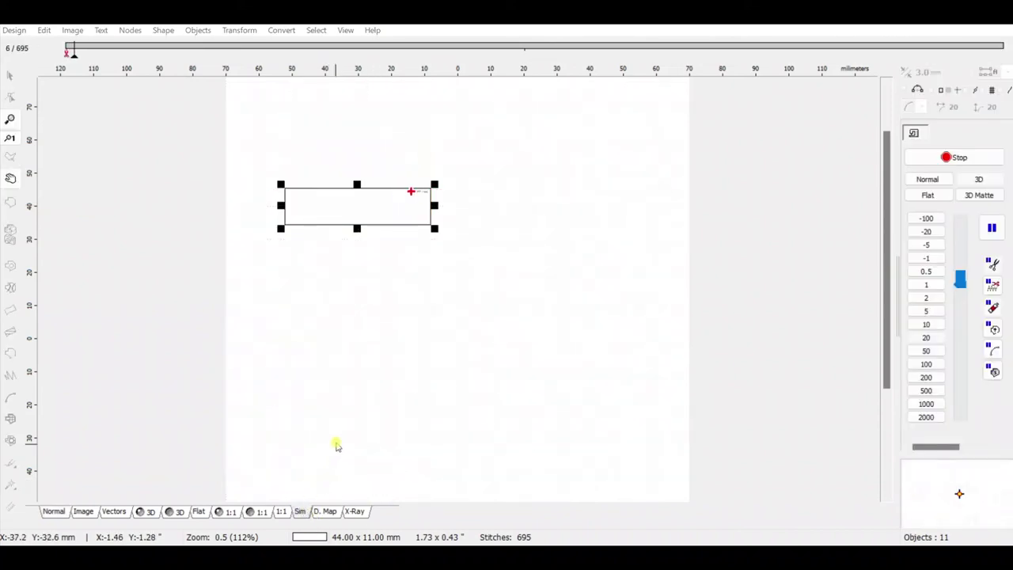
pyautogui.click(926, 379)
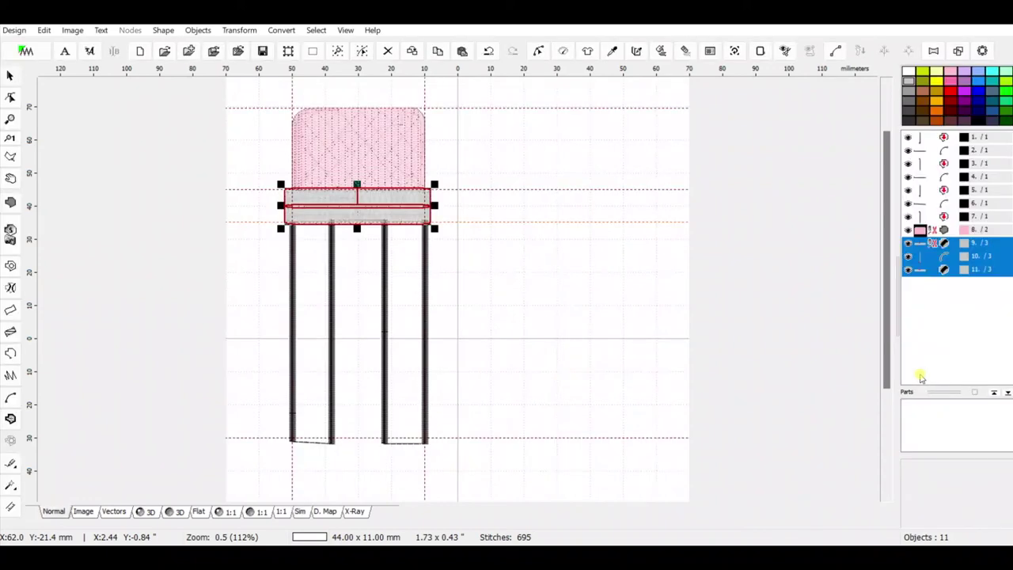
pyautogui.click(571, 159)
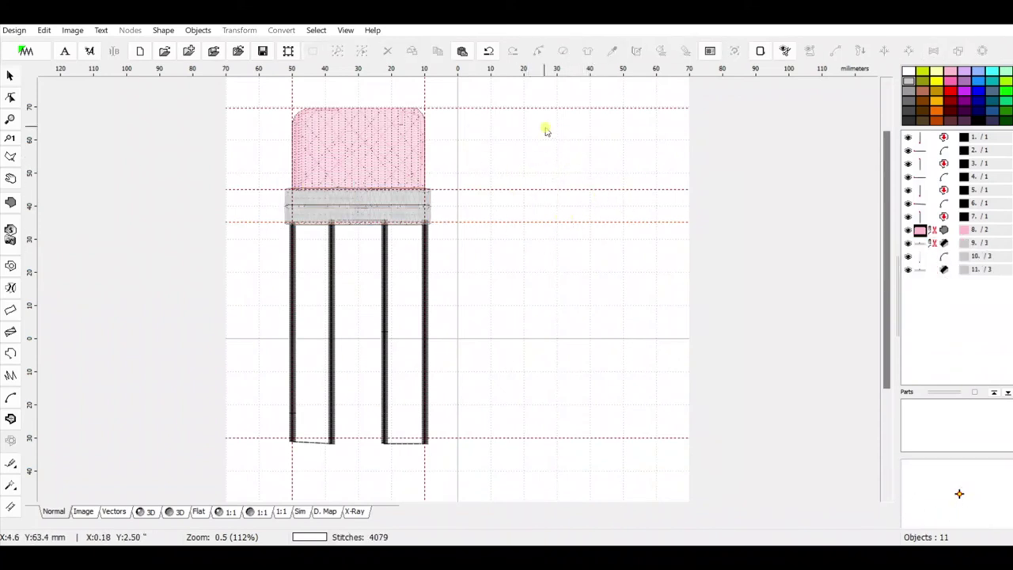
# - Set the pink eraser's density to 5.0, keep Plain Fill with the Fill 1 pattern, and regenerate its stitches
pyautogui.click(396, 148)
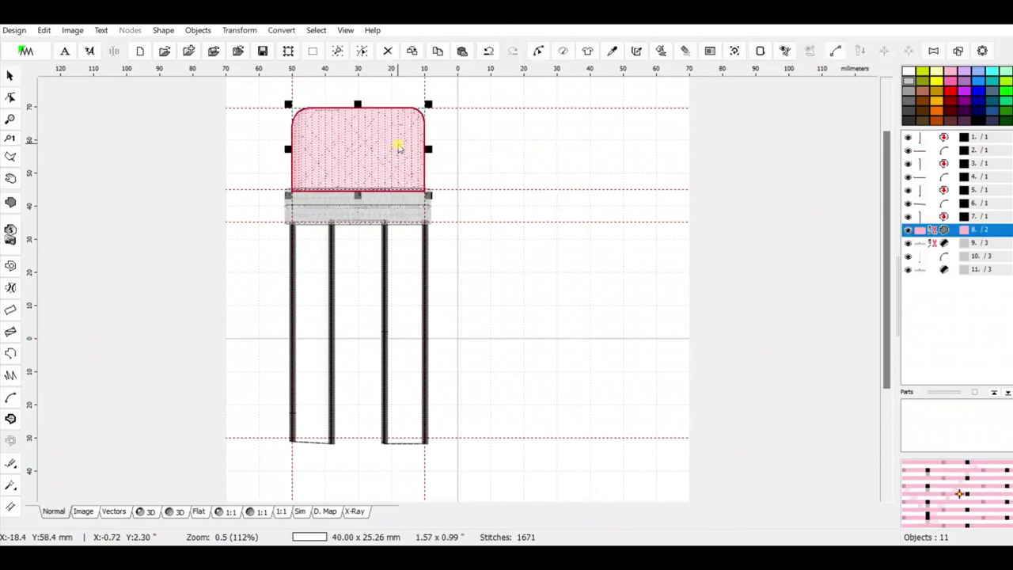
pyautogui.rightClick(955, 234)
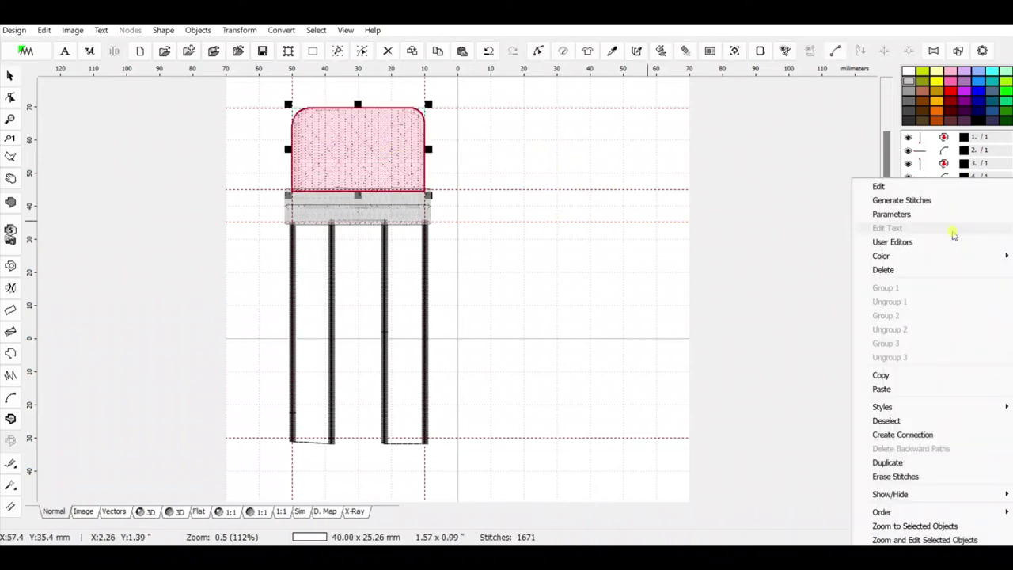
pyautogui.click(902, 214)
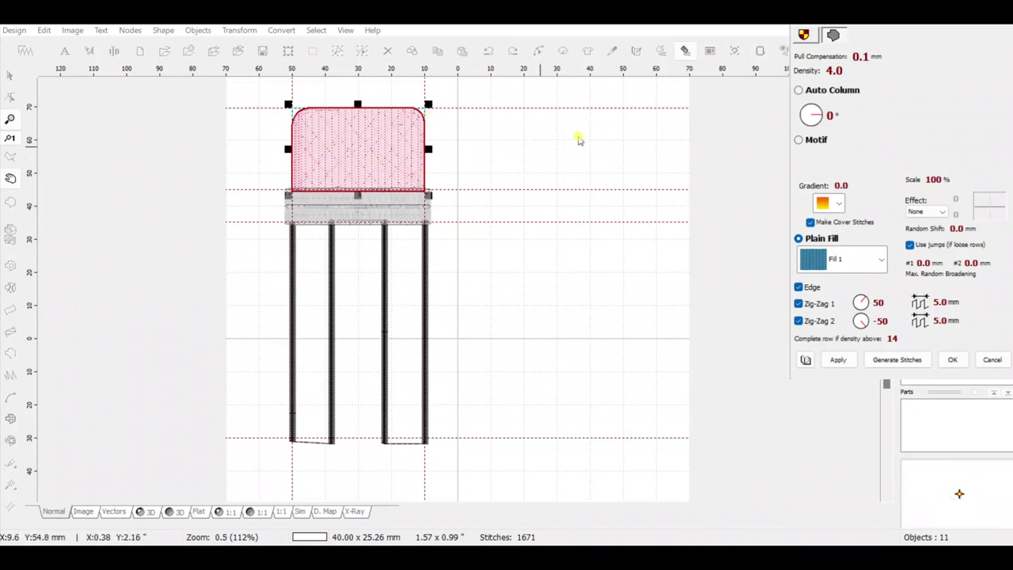
pyautogui.scroll(1, 831, 74)
pyautogui.click(831, 72)
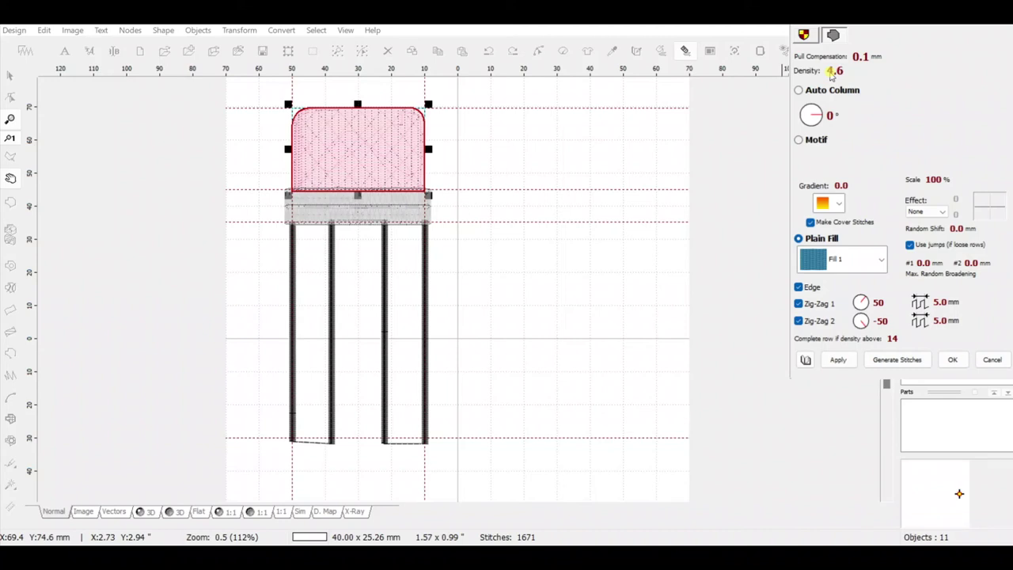
pyautogui.click(831, 72)
pyautogui.click(883, 259)
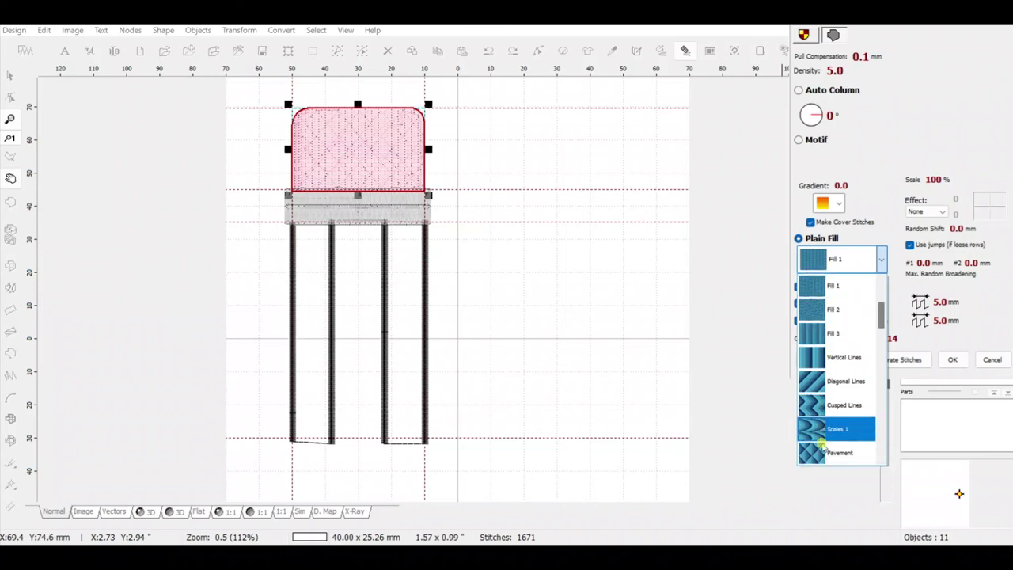
pyautogui.click(850, 260)
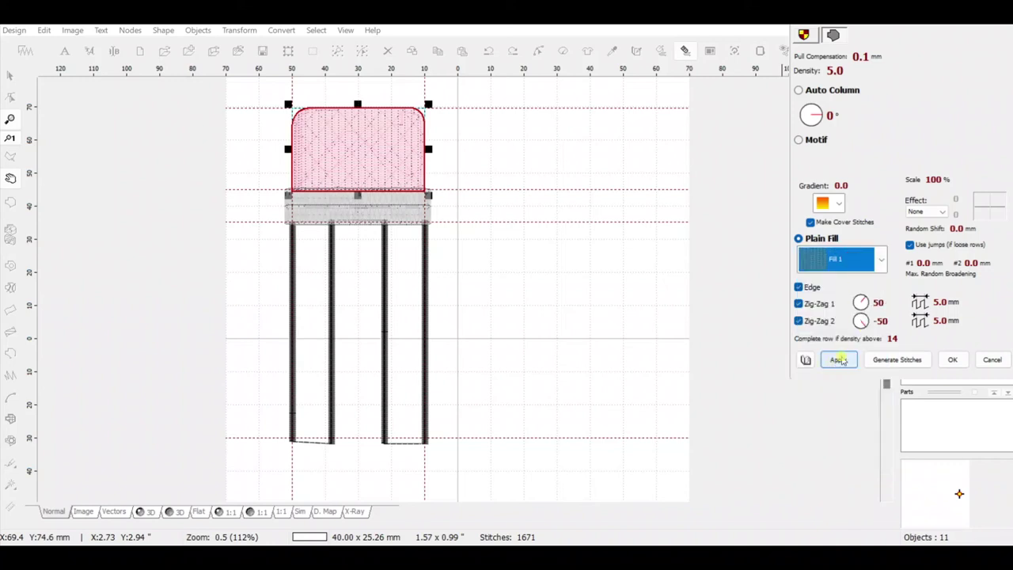
pyautogui.click(839, 359)
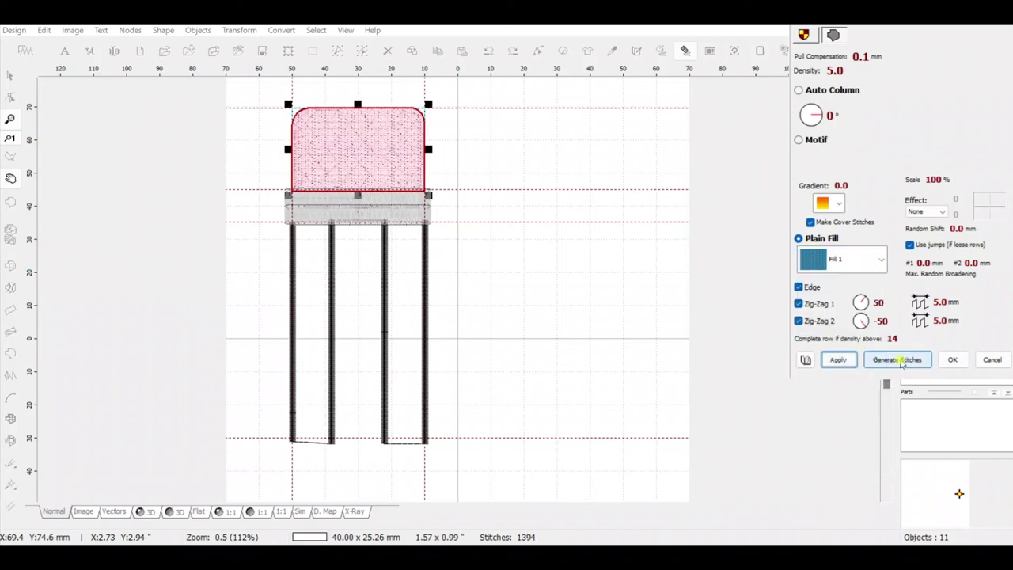
pyautogui.click(899, 360)
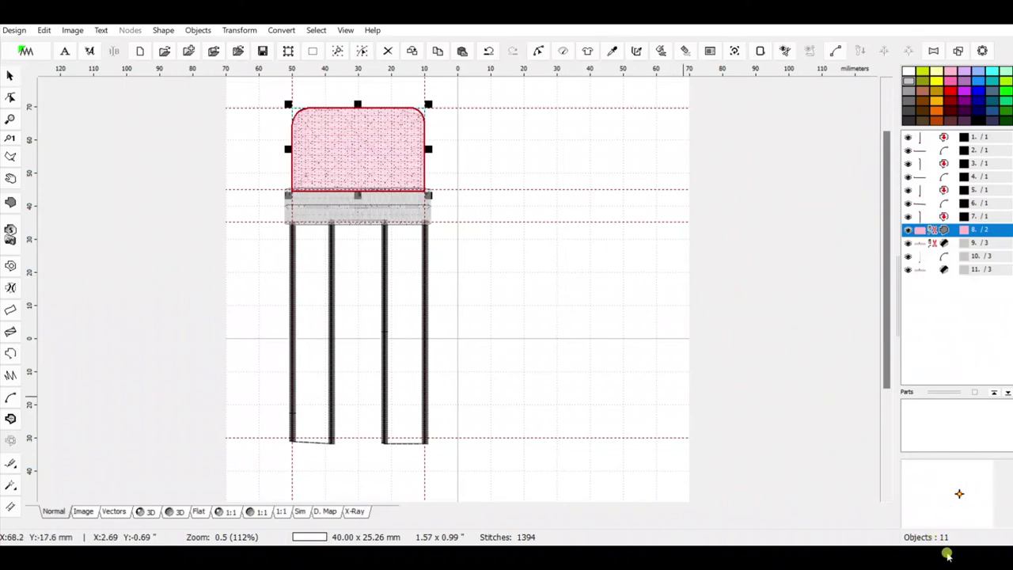
# - Draw the tapered tip as a fill outline, with its apex on the 80 mm guide and top nodes at the four columns along the 30 mm guide
pyautogui.click(299, 472)
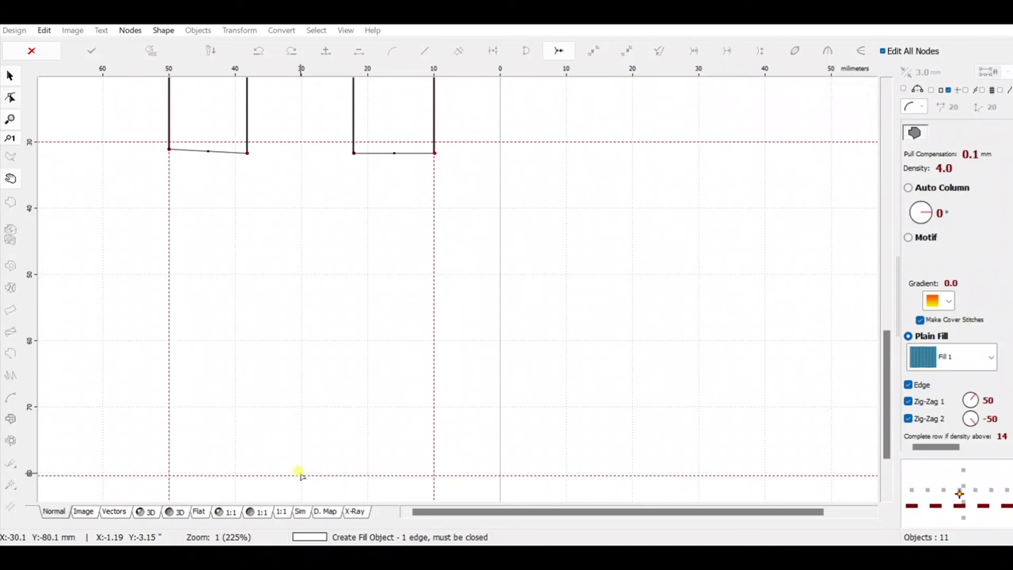
pyautogui.rightClick(297, 471)
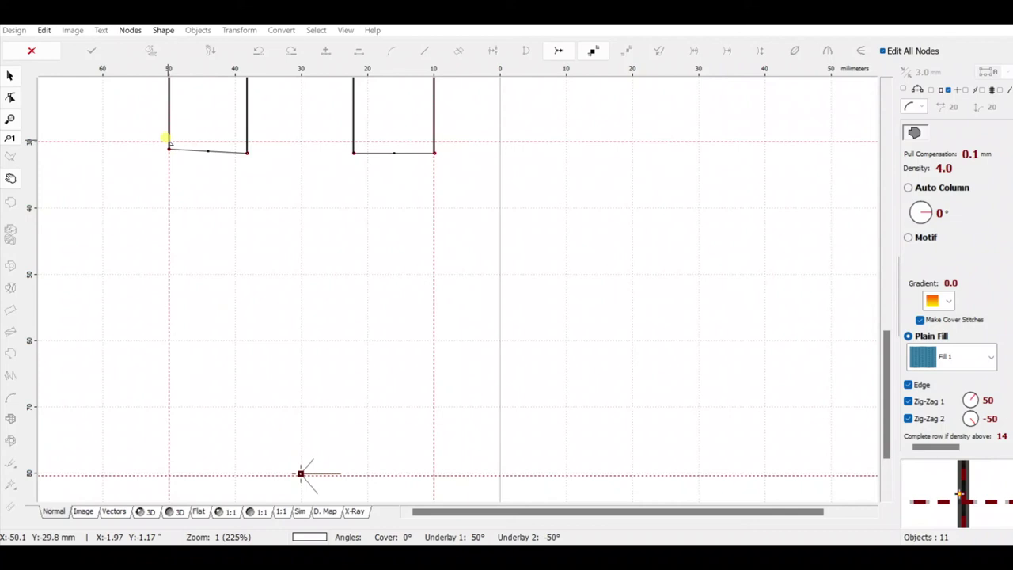
pyautogui.click(167, 140)
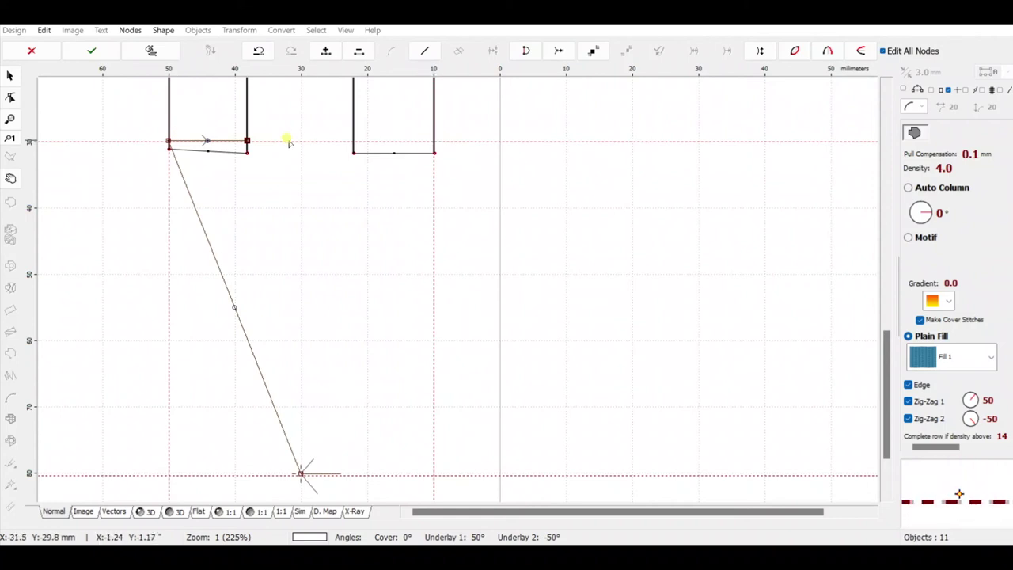
pyautogui.click(351, 140)
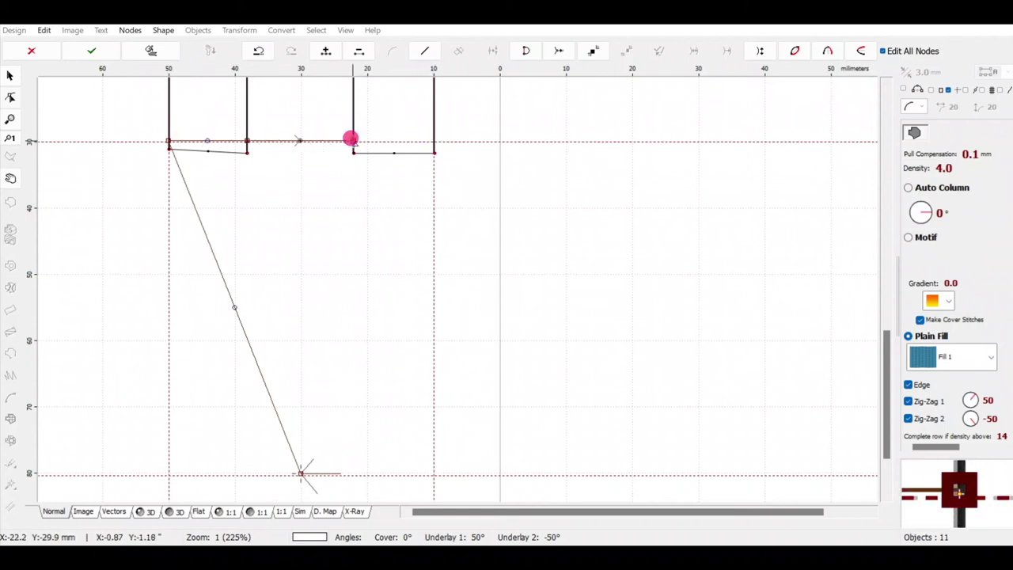
pyautogui.click(430, 139)
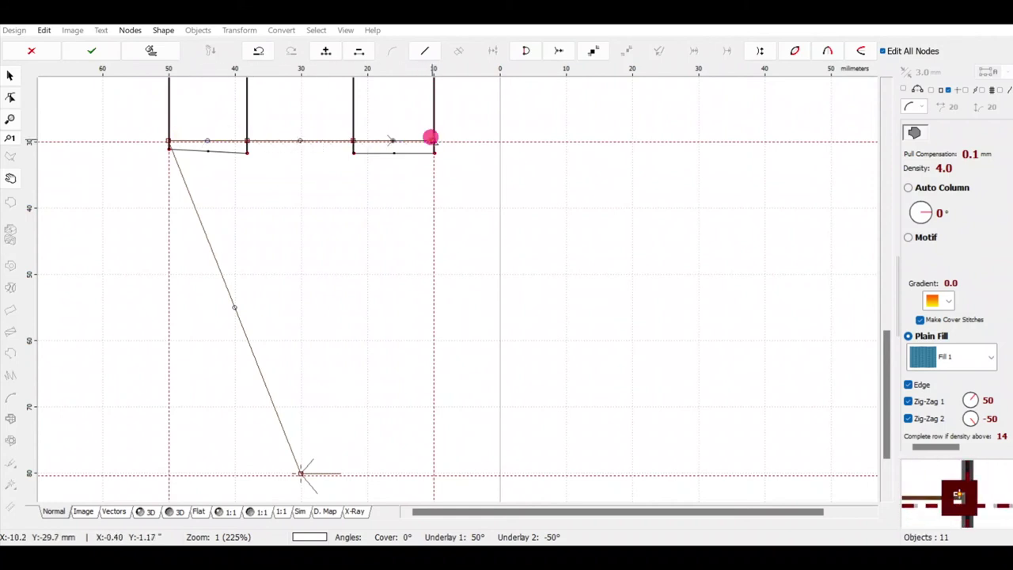
pyautogui.click(307, 451)
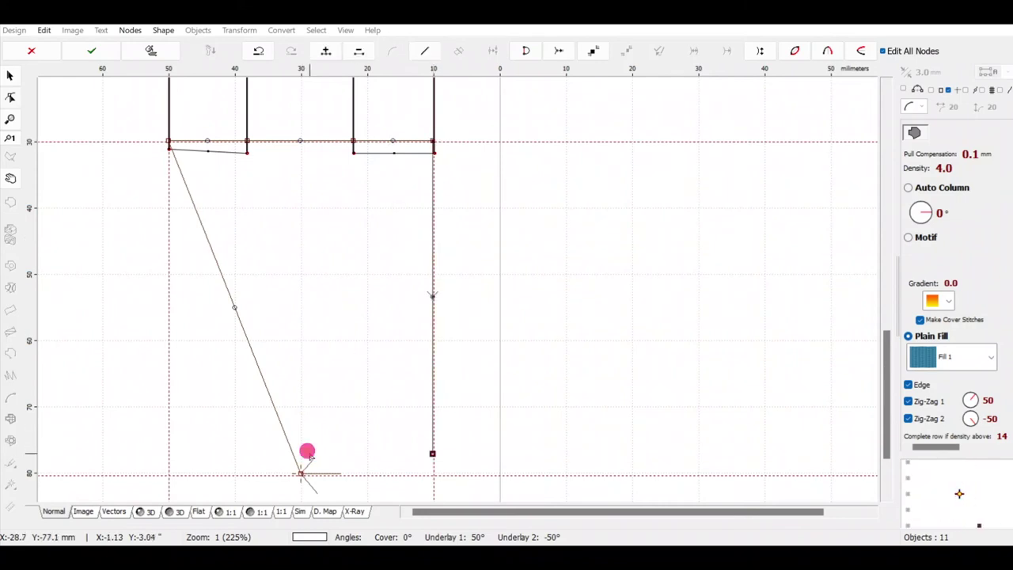
pyautogui.hotkey('ctrl', 'z')
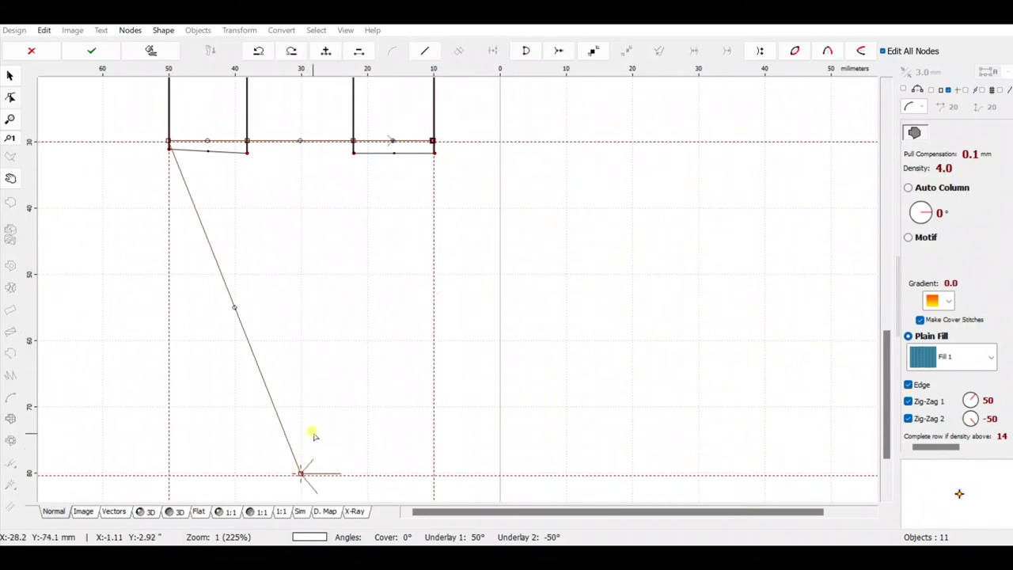
pyautogui.hotkey('ctrl', 'y')
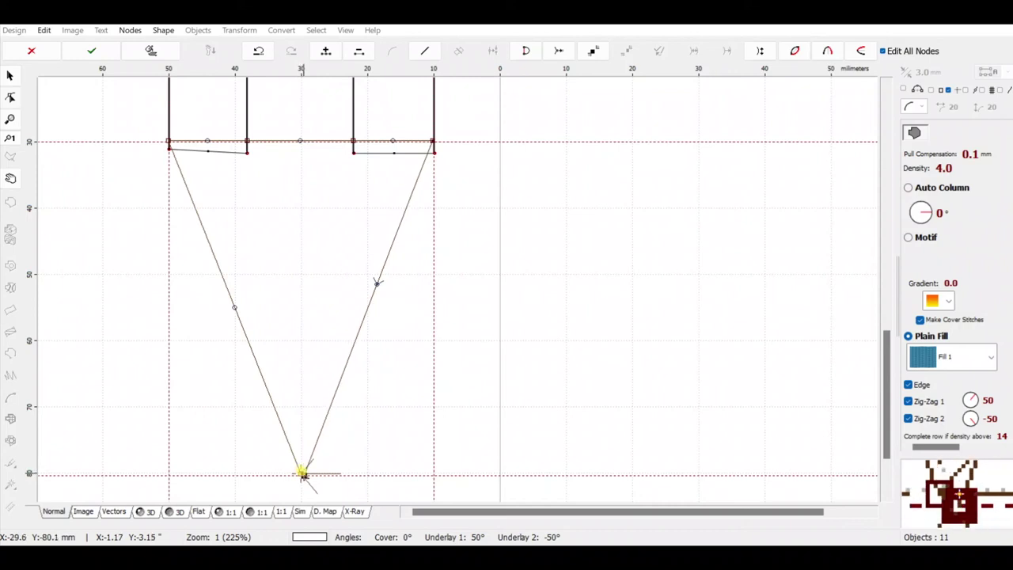
pyautogui.click(299, 474)
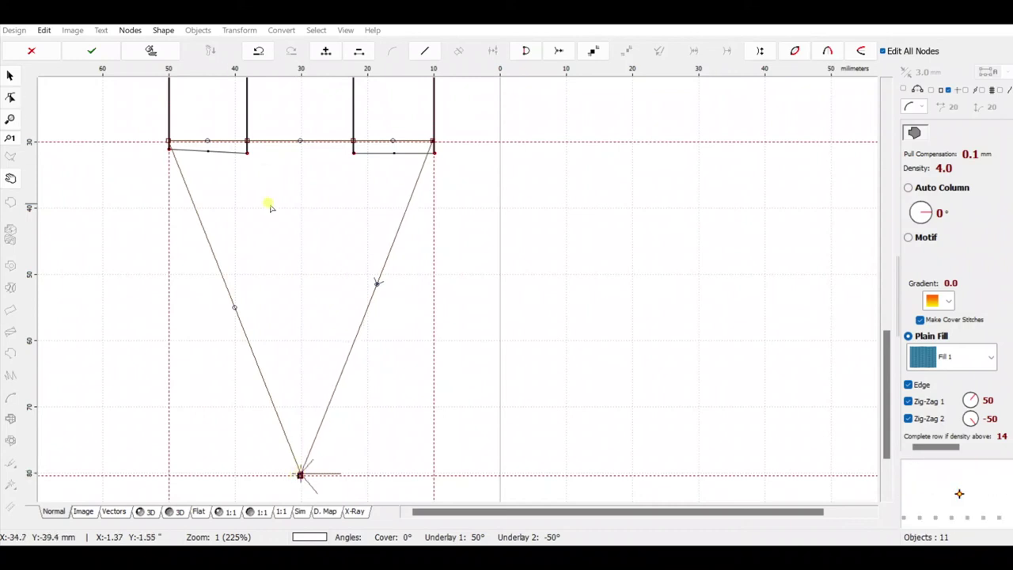
# - Convert both slanted sides of the tip outline to straight line segments
pyautogui.click(234, 307)
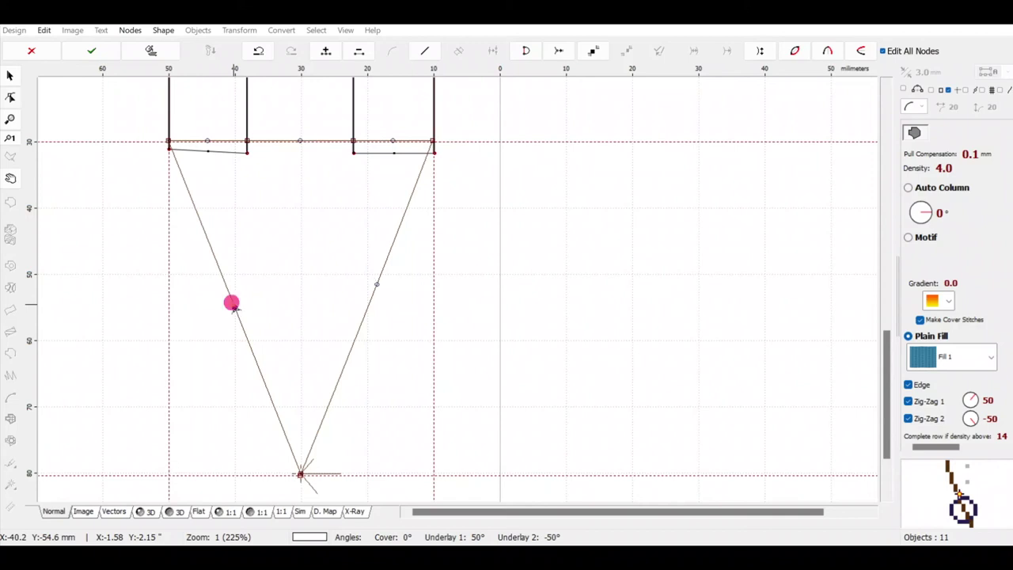
pyautogui.click(425, 53)
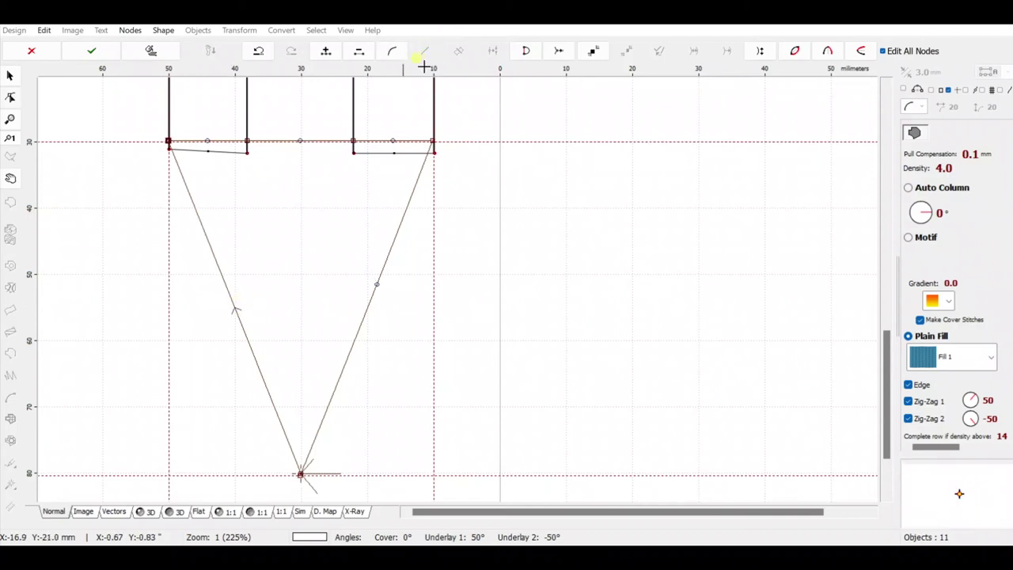
pyautogui.click(377, 282)
pyautogui.click(424, 51)
# - Move the tip's upper right corner node outward onto the 10 mm vertical guide at the outer column
pyautogui.scroll(1, 297, 273)
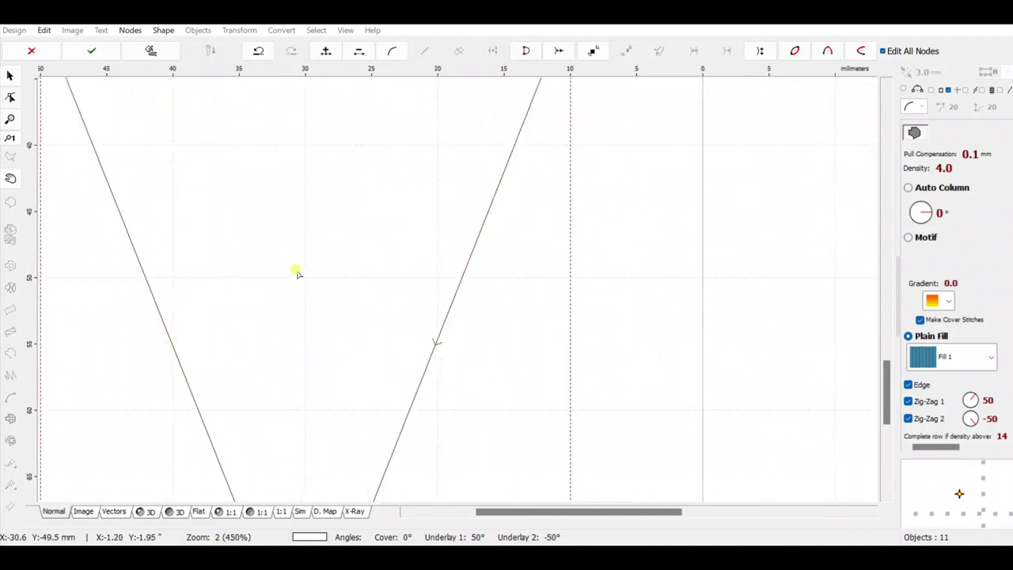
pyautogui.moveTo(366, 187); pyautogui.dragTo(512, 413)
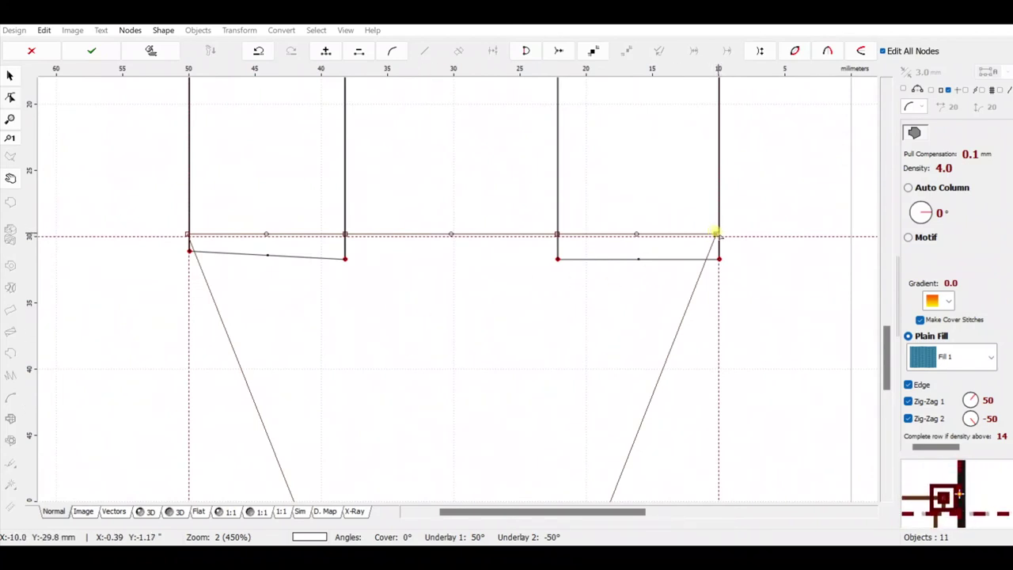
pyautogui.click(713, 232)
pyautogui.moveTo(714, 234); pyautogui.dragTo(720, 235)
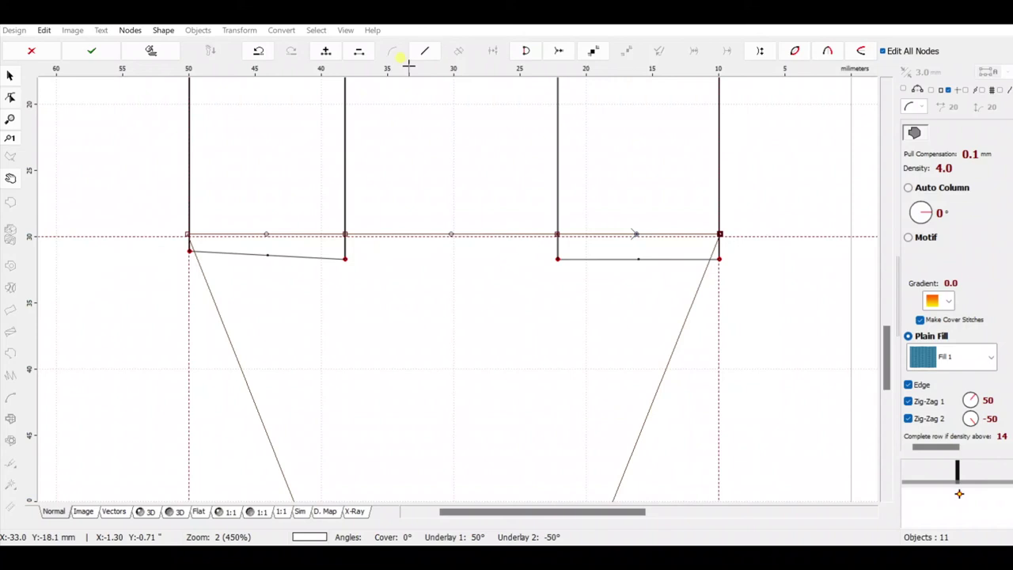
# - Add a horizontal guide just above the tip's top edge and bend the three top segments into arches that reach it
pyautogui.moveTo(406, 65); pyautogui.dragTo(419, 214)
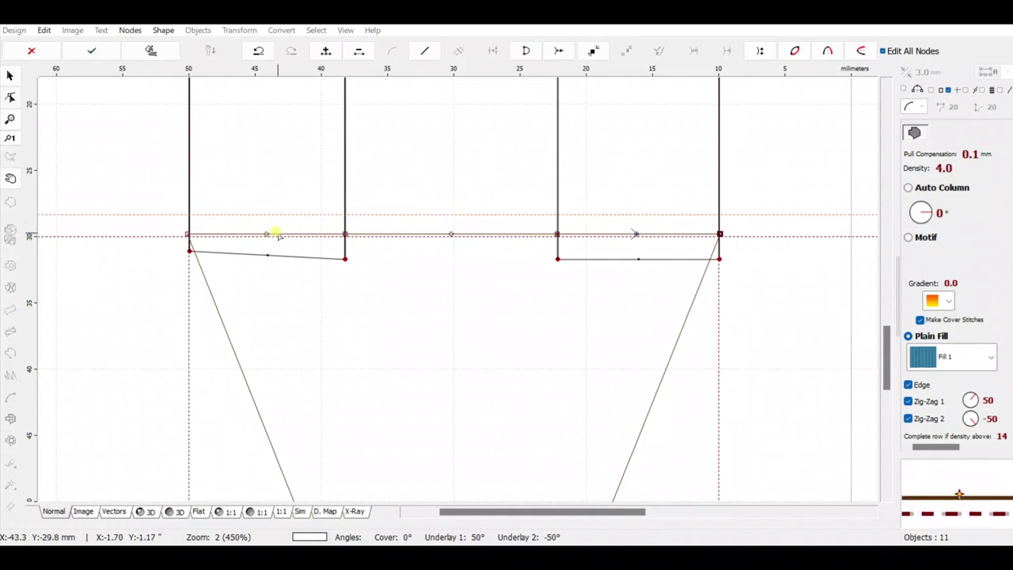
pyautogui.moveTo(265, 234); pyautogui.dragTo(267, 217)
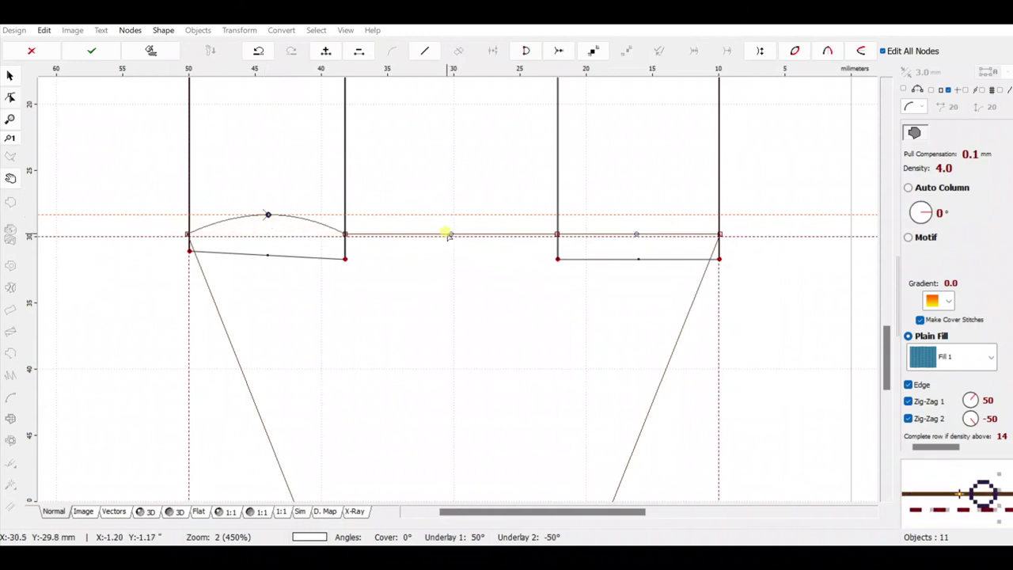
pyautogui.moveTo(449, 232); pyautogui.dragTo(447, 219)
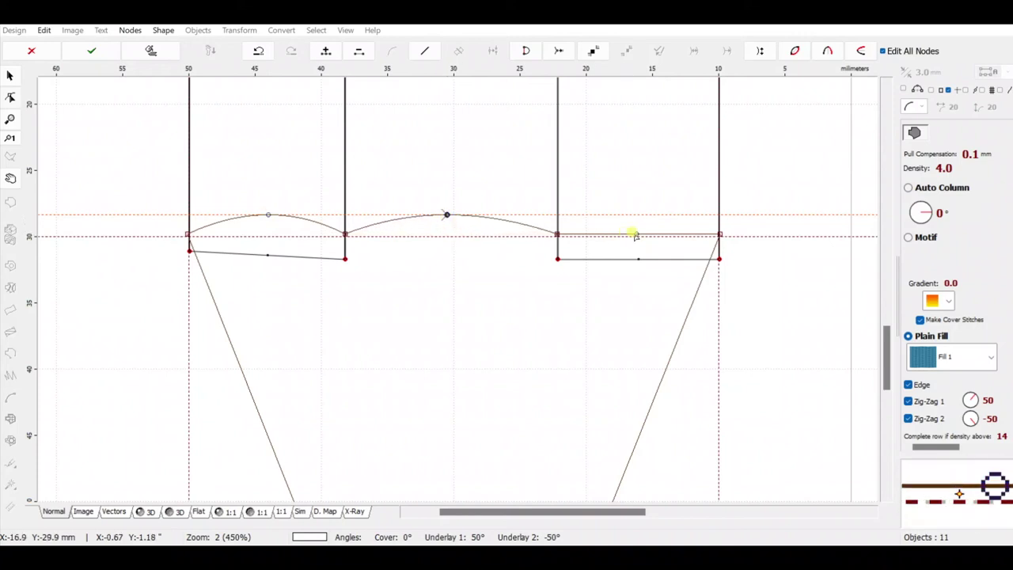
pyautogui.moveTo(636, 232); pyautogui.dragTo(633, 219)
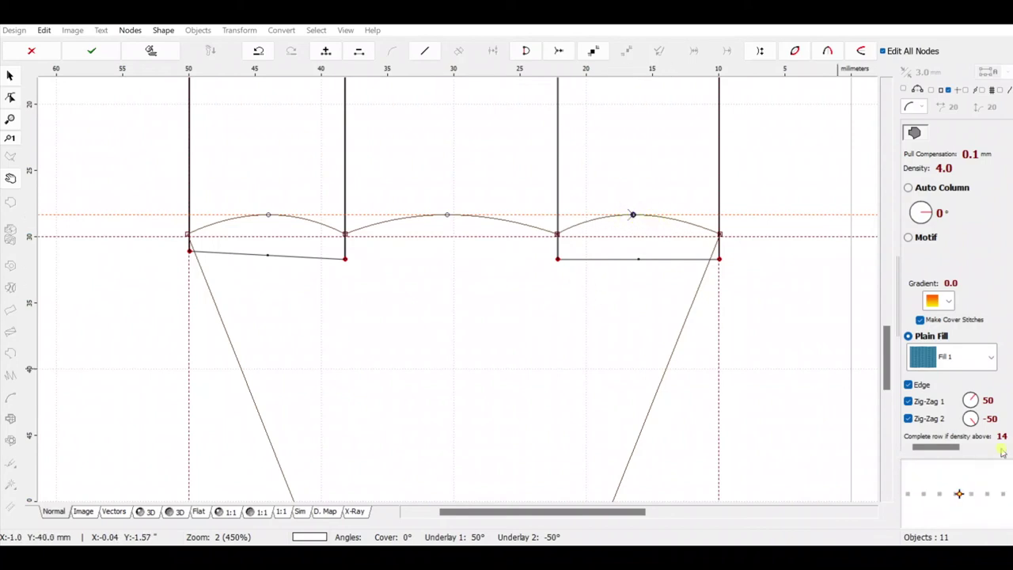
# - Check the apex node of the tip outline and finish the shape as a fill object
pyautogui.moveTo(673, 367); pyautogui.dragTo(622, 19)
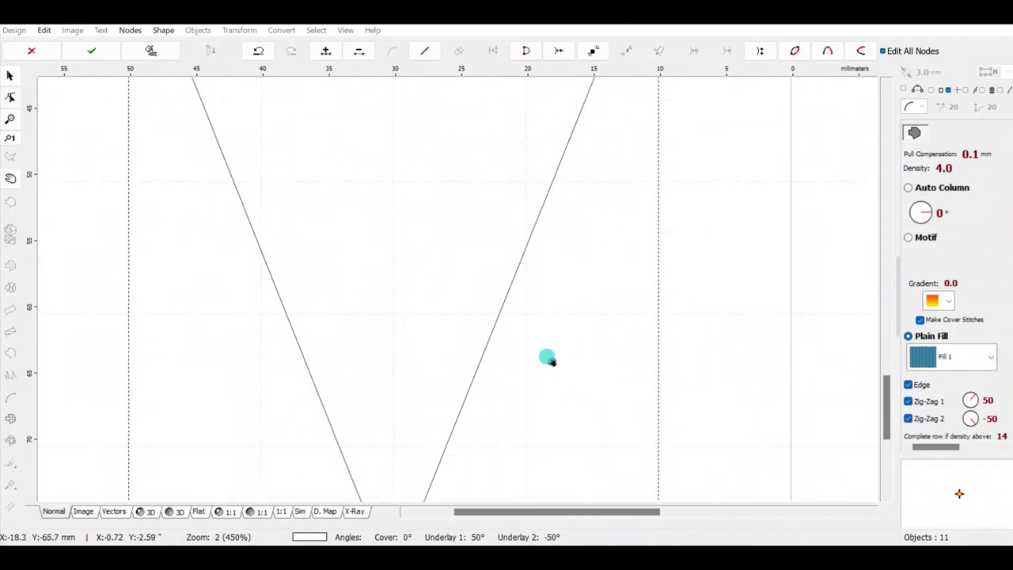
pyautogui.moveTo(547, 355); pyautogui.dragTo(537, 193)
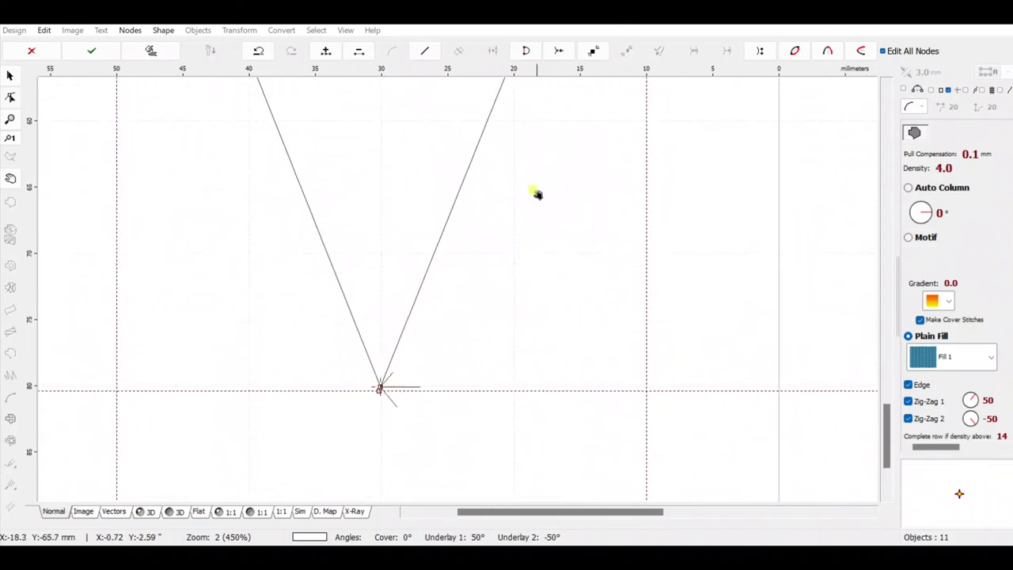
pyautogui.click(380, 387)
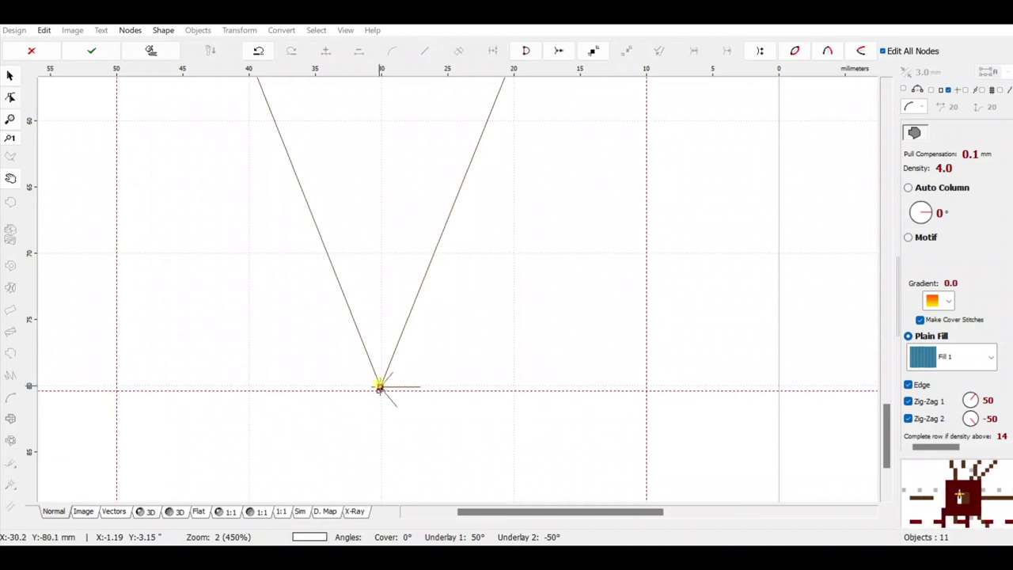
pyautogui.rightClick(379, 387)
pyautogui.click(420, 163)
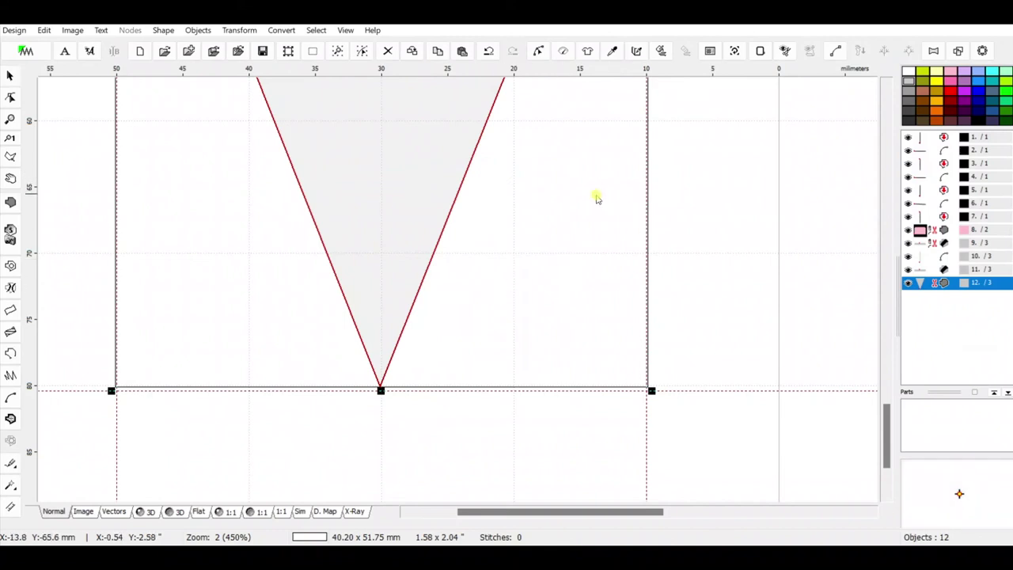
pyautogui.scroll(3, 584, 309)
pyautogui.scroll(-1, 554, 334)
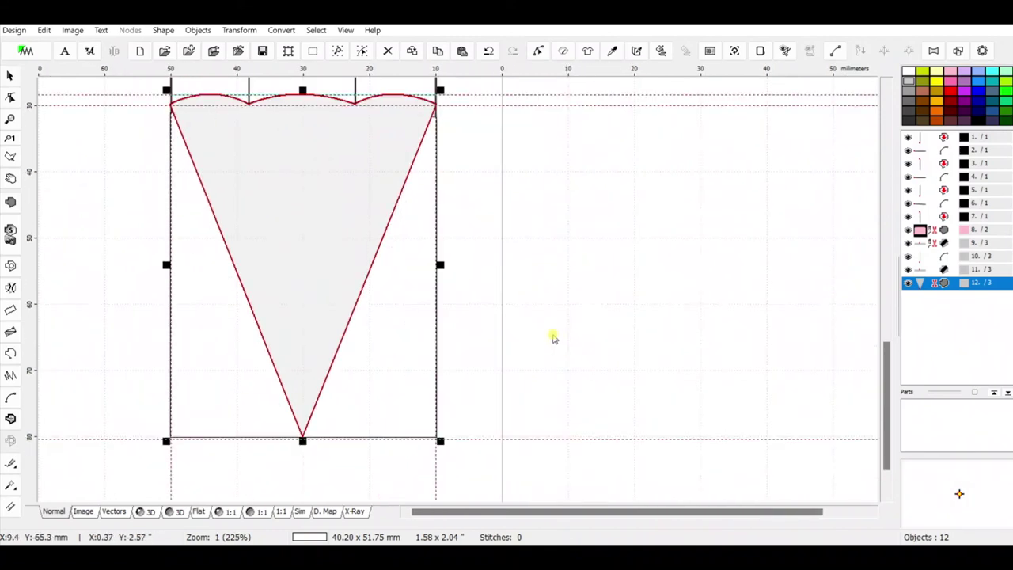
pyautogui.scroll(-1, 545, 330)
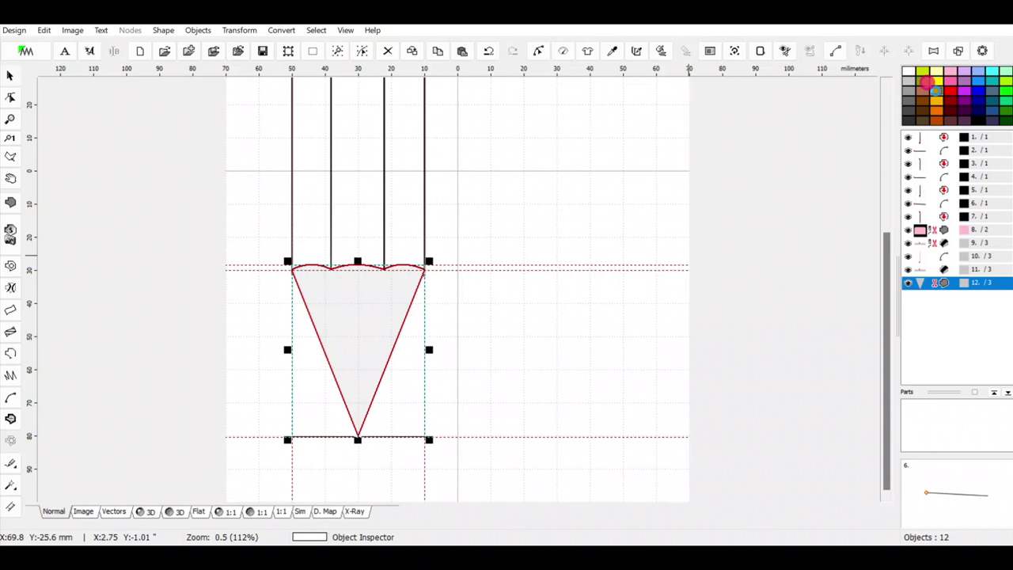
# - Redefine the dark gold palette colour as red 255, green 205, blue 74 and apply it to the tip
pyautogui.doubleClick(936, 92)
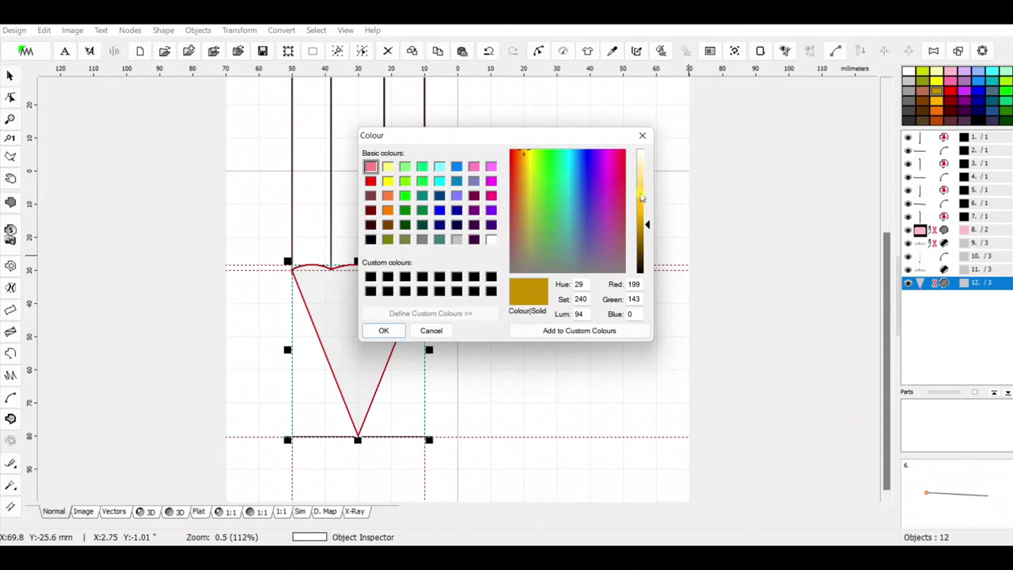
pyautogui.click(645, 193)
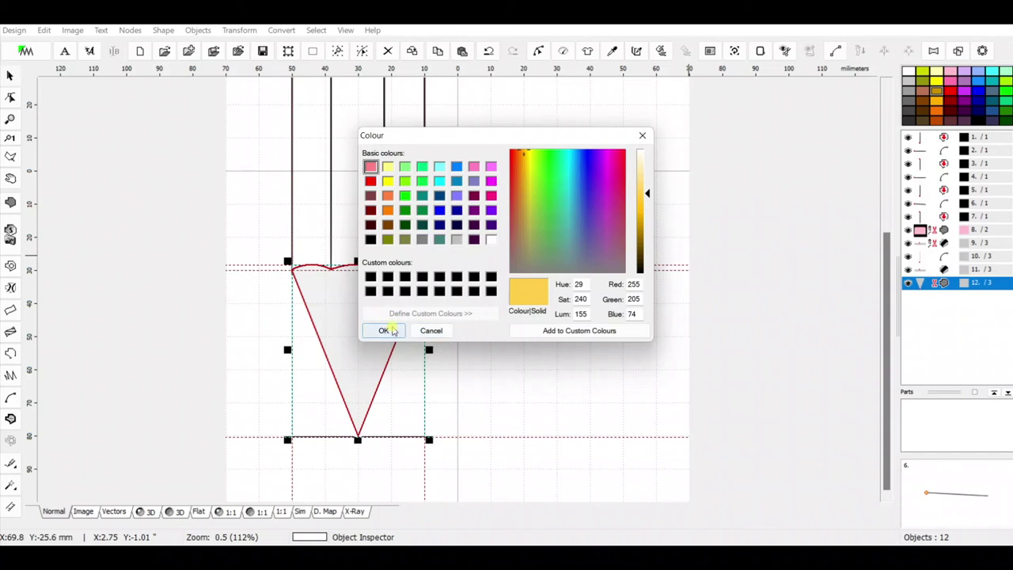
pyautogui.click(385, 331)
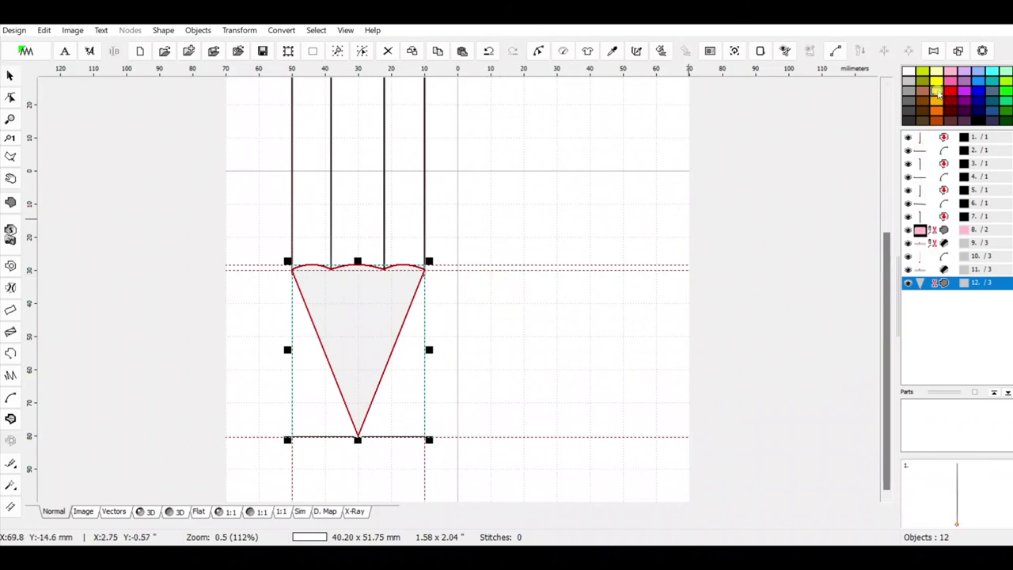
pyautogui.click(954, 283)
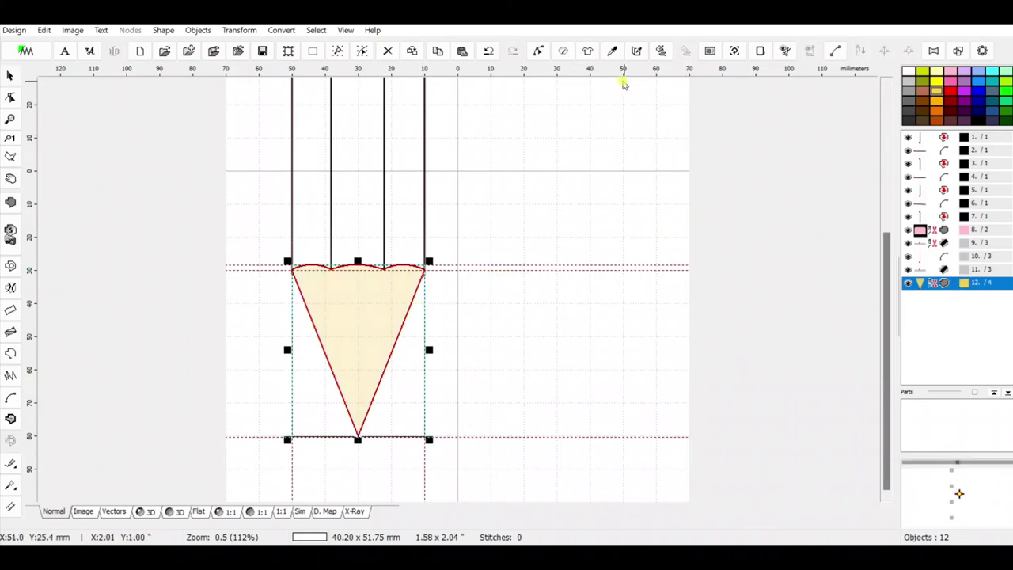
# - Generate the tip's stitches using Plain Fill with the Fill 2 pattern at an angle of -35°
pyautogui.click(661, 50)
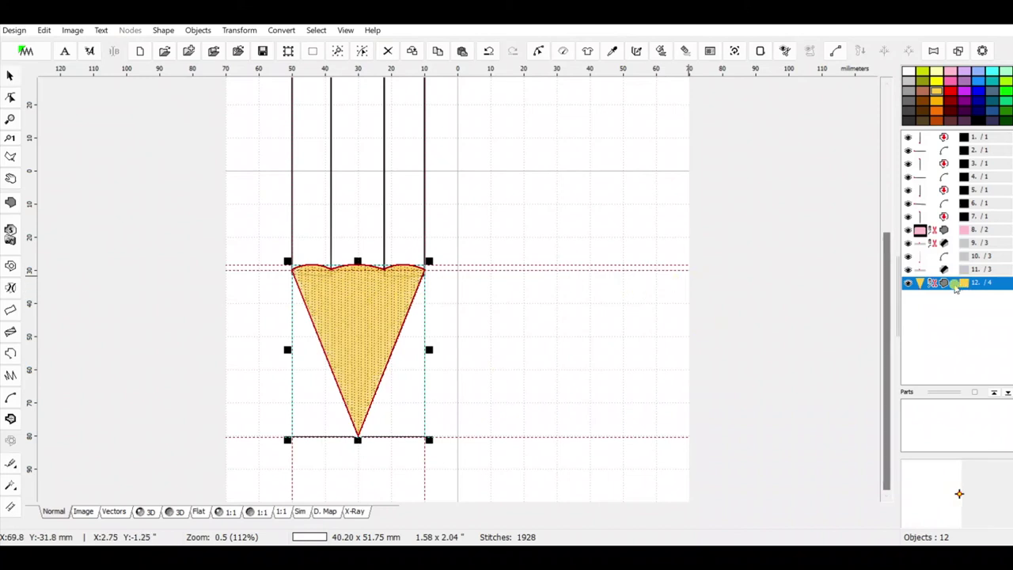
pyautogui.rightClick(955, 287)
pyautogui.click(897, 216)
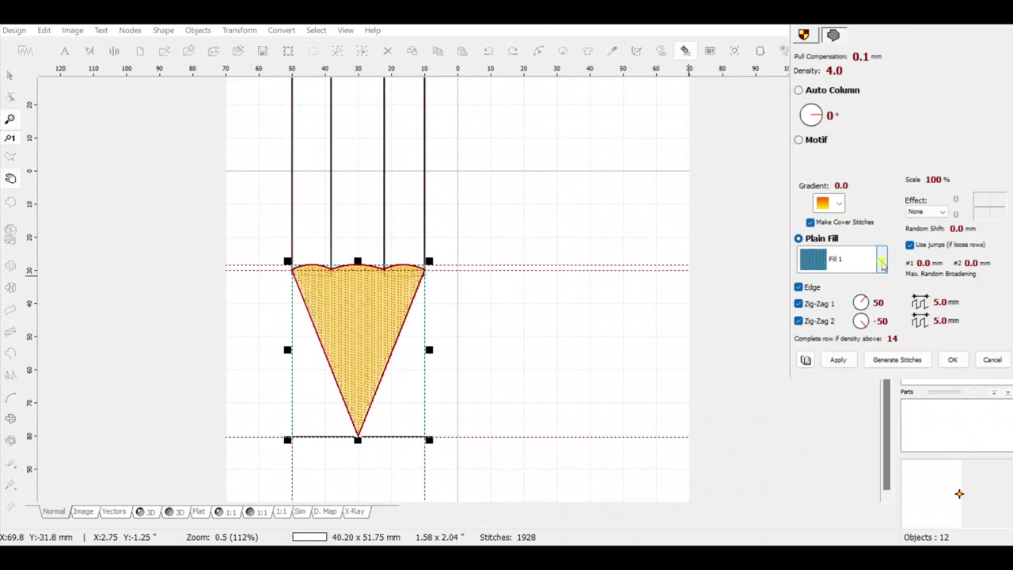
pyautogui.click(882, 264)
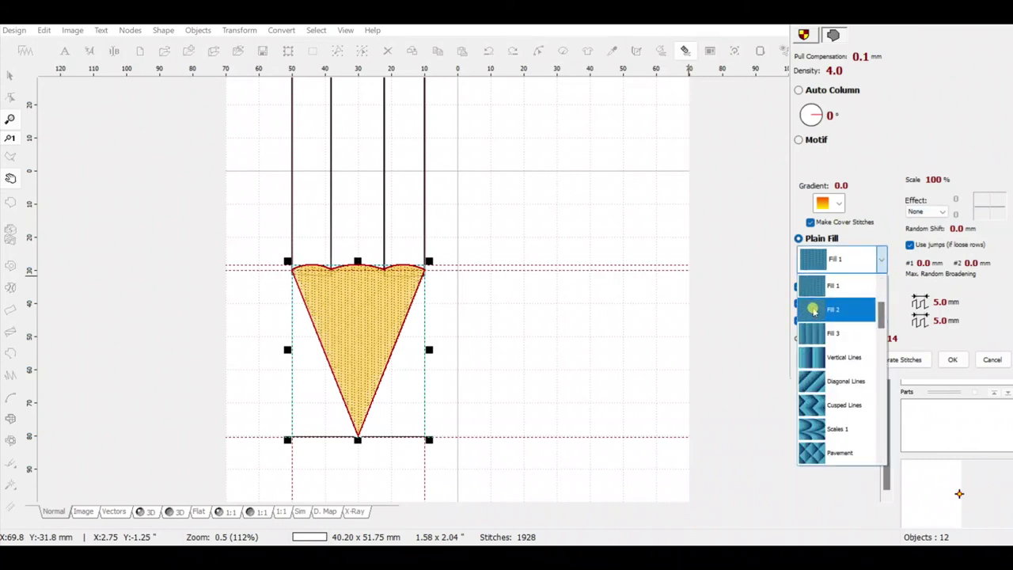
pyautogui.click(813, 311)
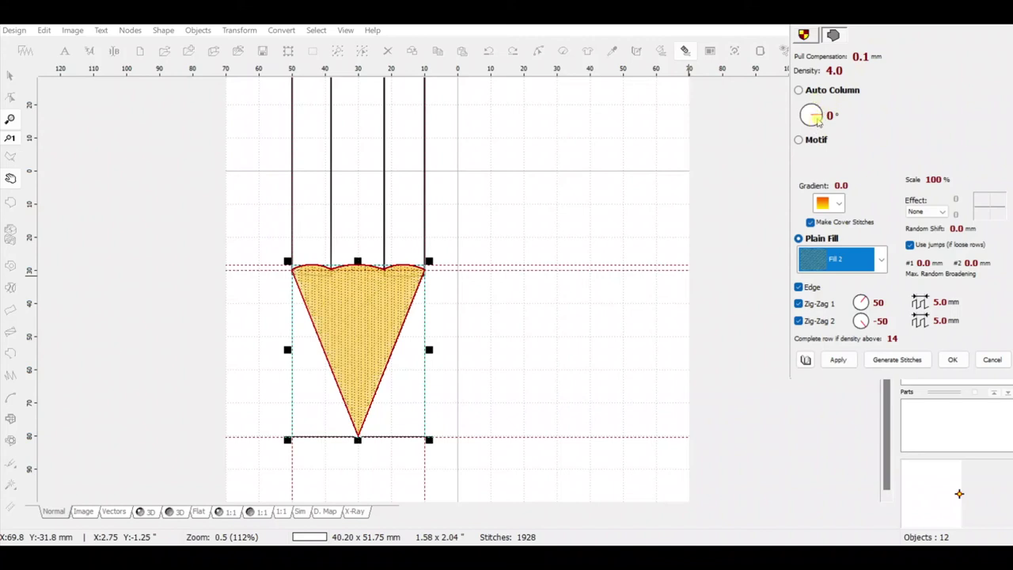
pyautogui.click(818, 119)
pyautogui.click(838, 361)
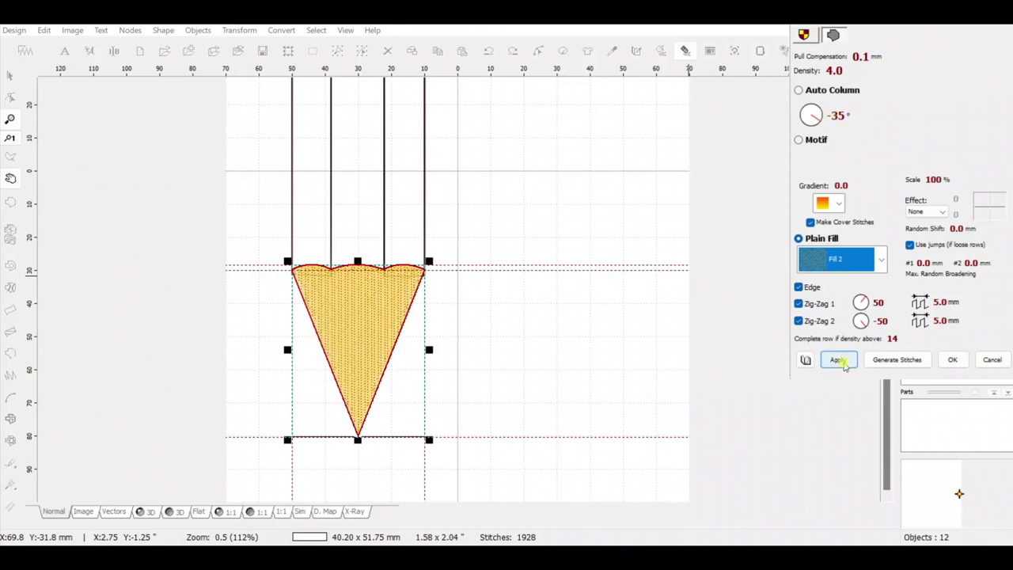
pyautogui.click(839, 361)
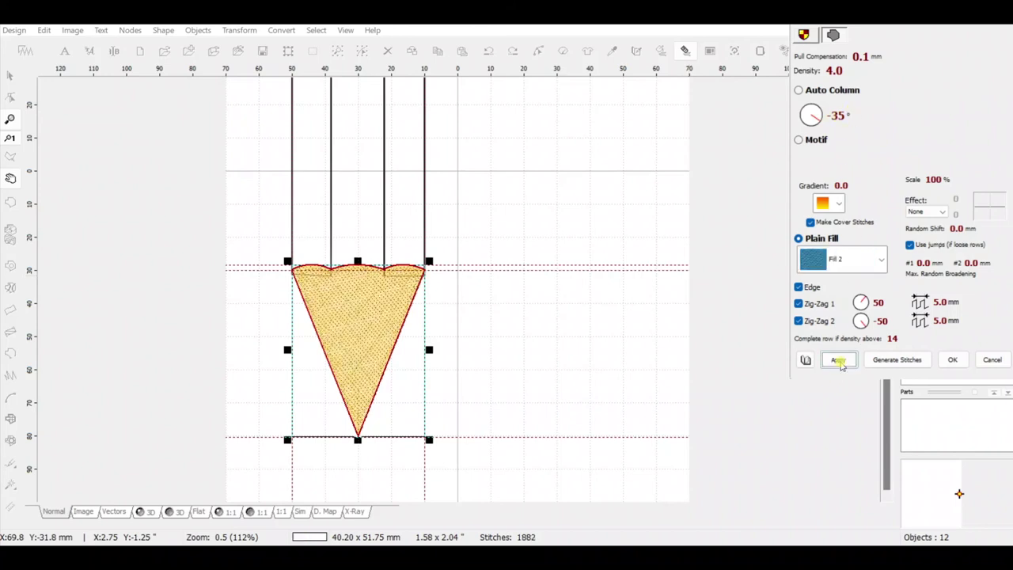
pyautogui.click(883, 361)
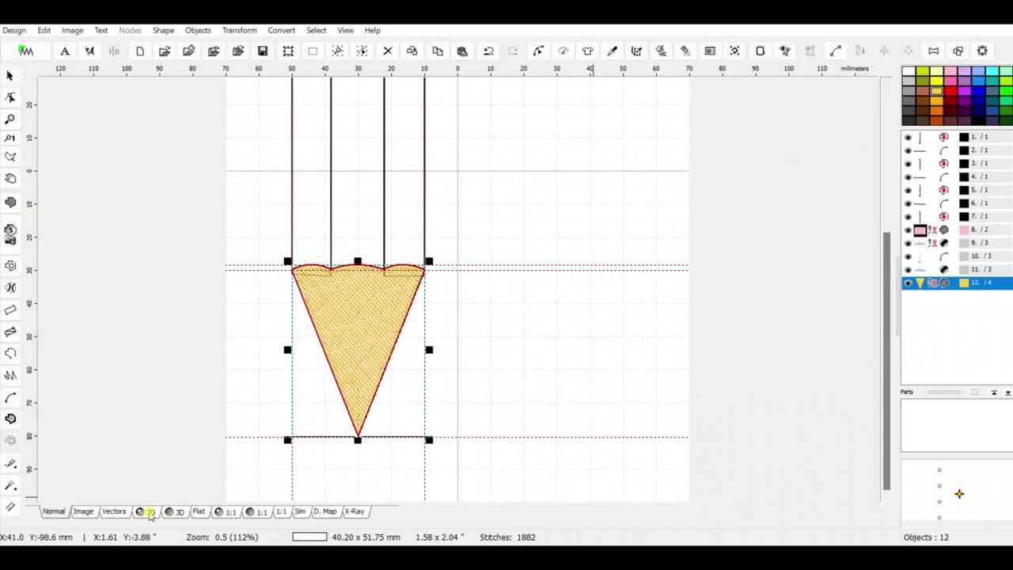
# - Switch to the 3D preview and apply a 40° stitch angle to the yellow tip's fill
pyautogui.click(148, 512)
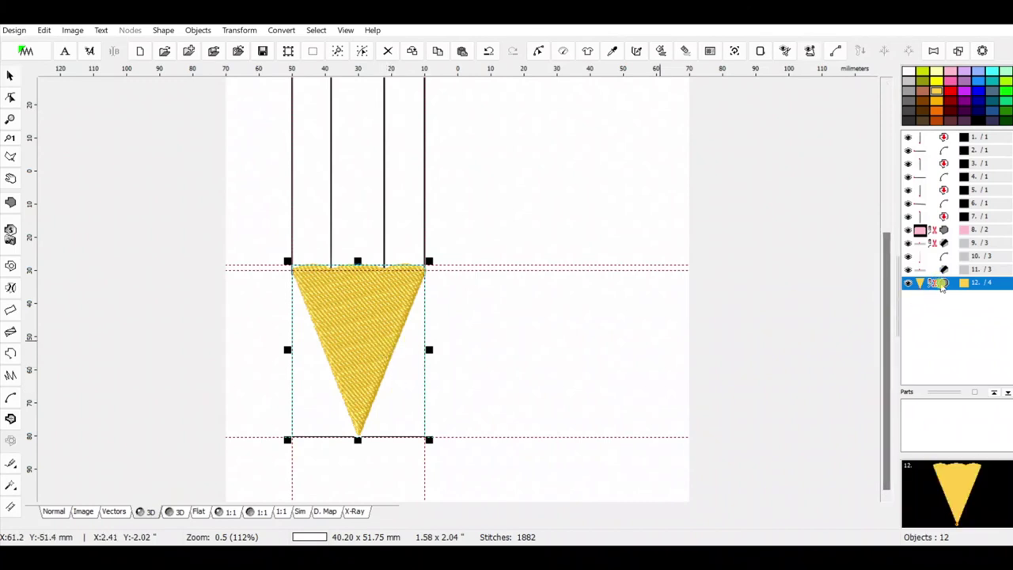
pyautogui.rightClick(953, 289)
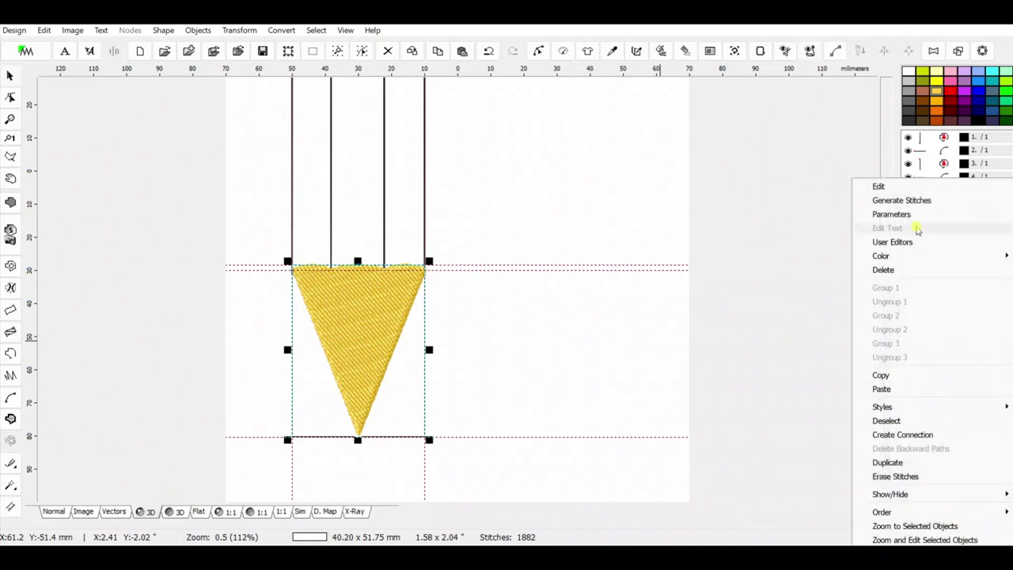
pyautogui.click(916, 212)
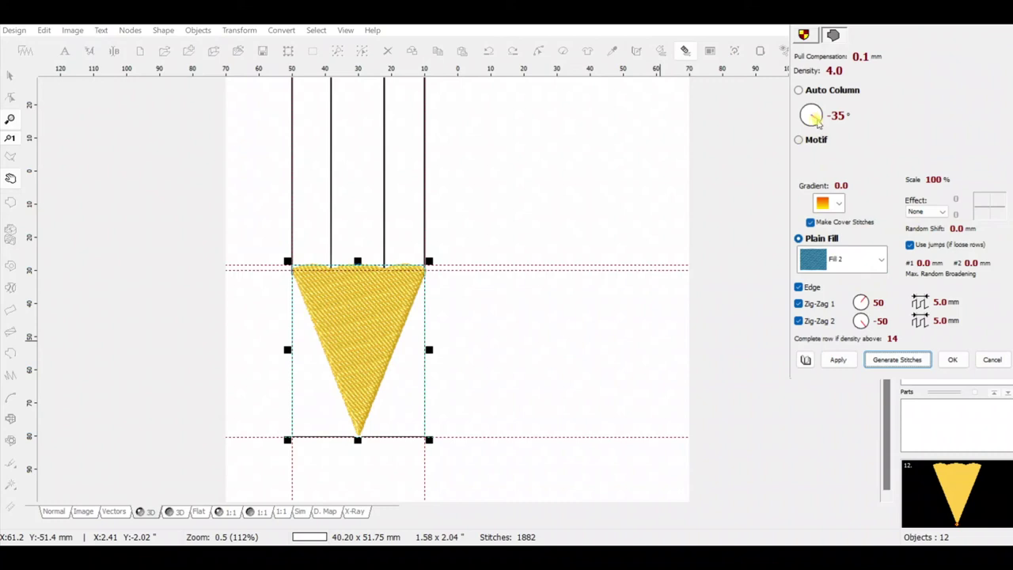
pyautogui.moveTo(817, 118); pyautogui.dragTo(812, 111)
pyautogui.click(839, 360)
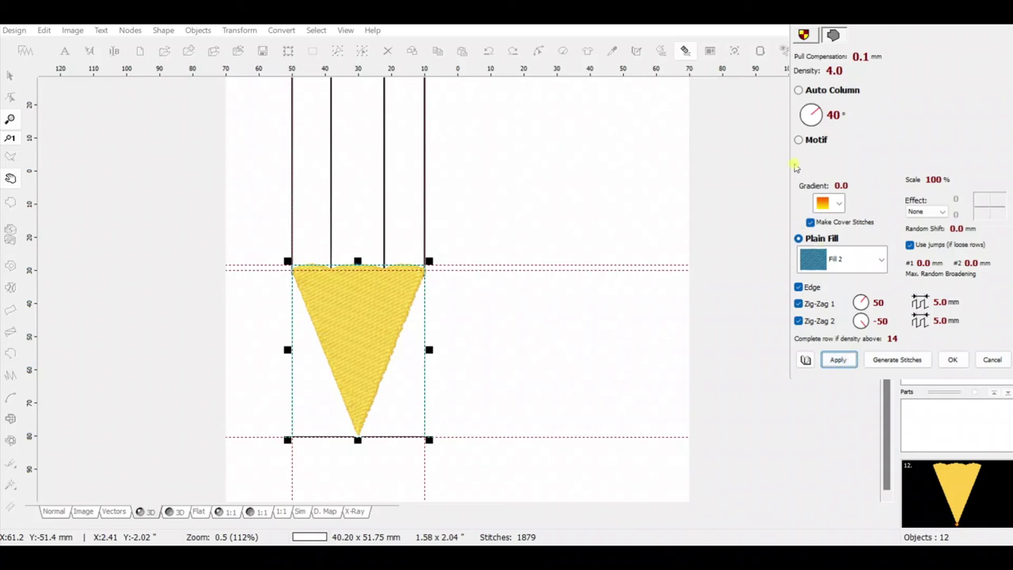
# - Set the yellow tip's fill angle to -65°, regenerate its stitches and deselect it
pyautogui.moveTo(814, 113); pyautogui.dragTo(813, 129)
pyautogui.click(840, 360)
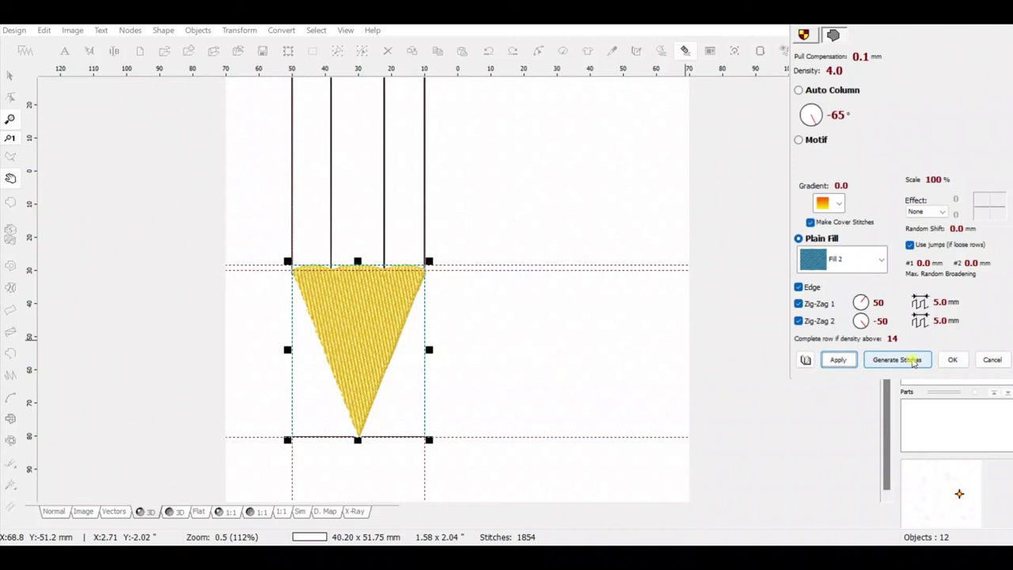
pyautogui.click(914, 361)
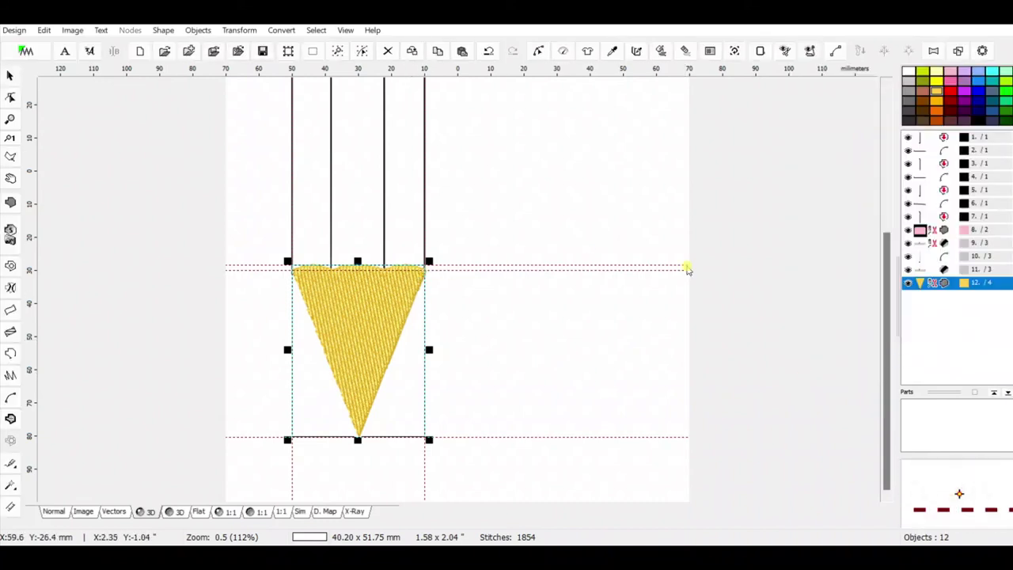
pyautogui.moveTo(890, 261); pyautogui.dragTo(884, 198)
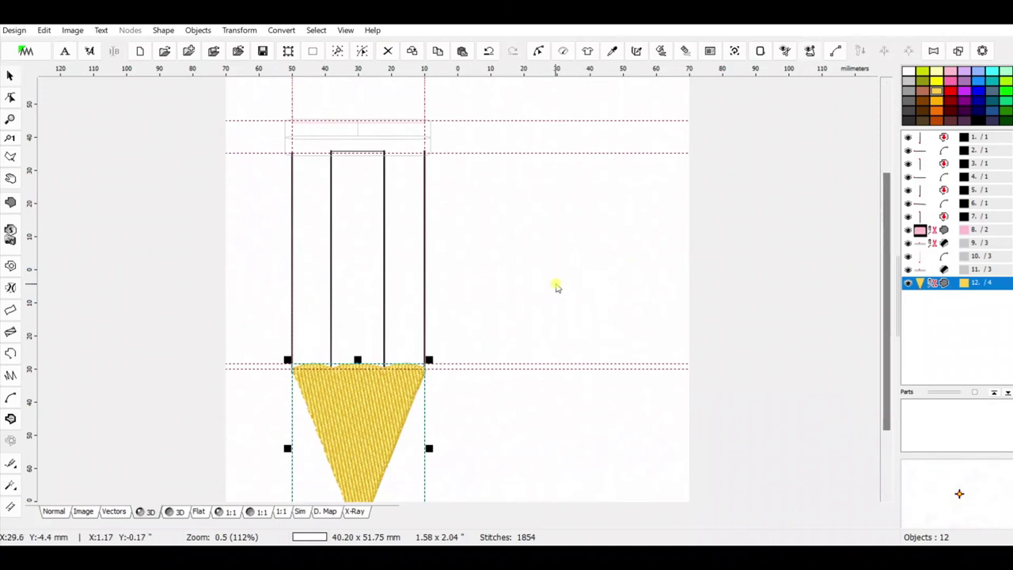
pyautogui.scroll(-1, 555, 287)
pyautogui.click(531, 303)
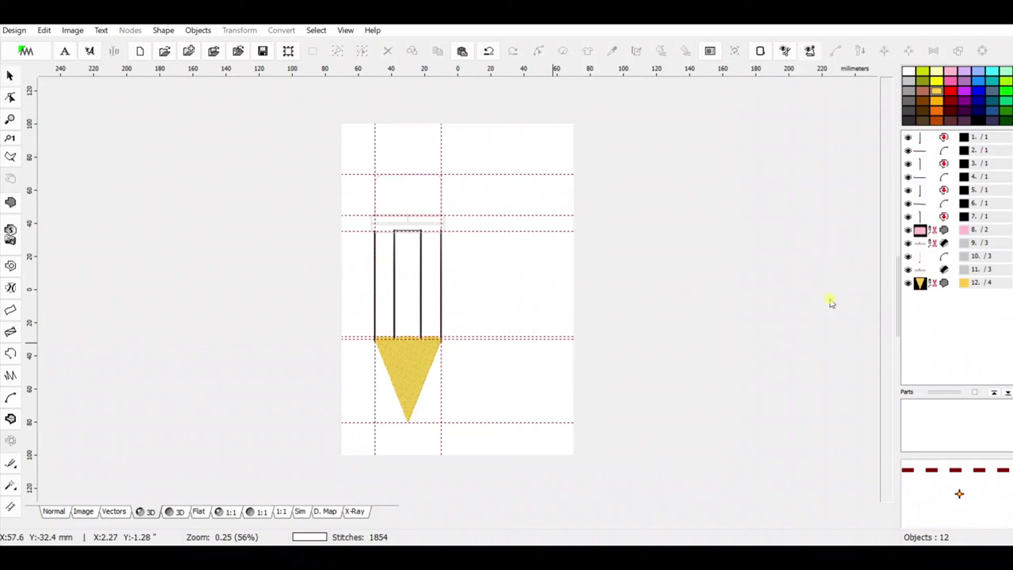
# - Draw a closed triangular fill outline over the pointed end of the yellow tip, about 7.5 mm wide and 9 mm tall
pyautogui.scroll(1, 489, 314)
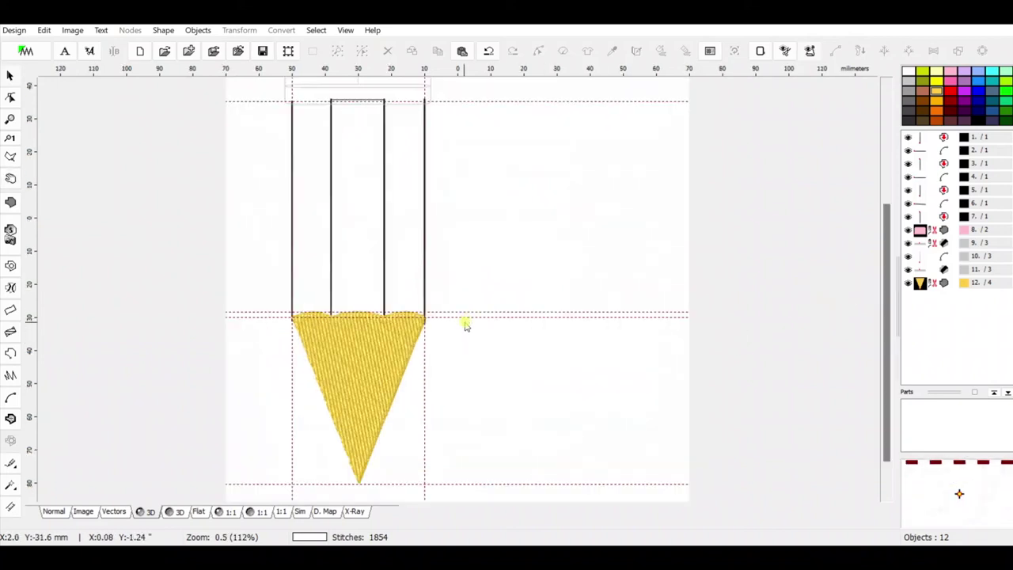
pyautogui.scroll(1, 465, 324)
pyautogui.moveTo(434, 371); pyautogui.dragTo(467, 148)
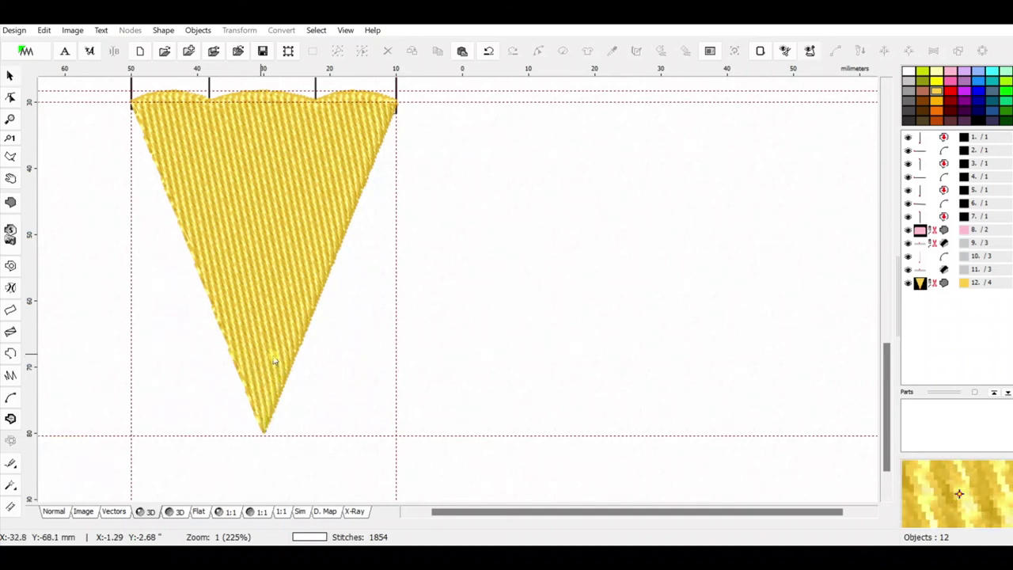
pyautogui.click(11, 205)
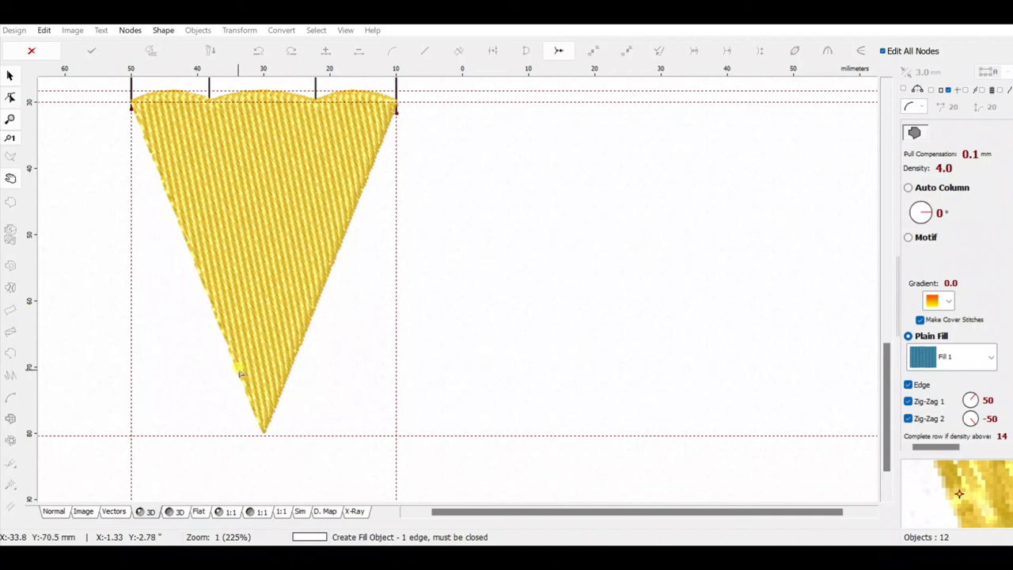
pyautogui.click(238, 369)
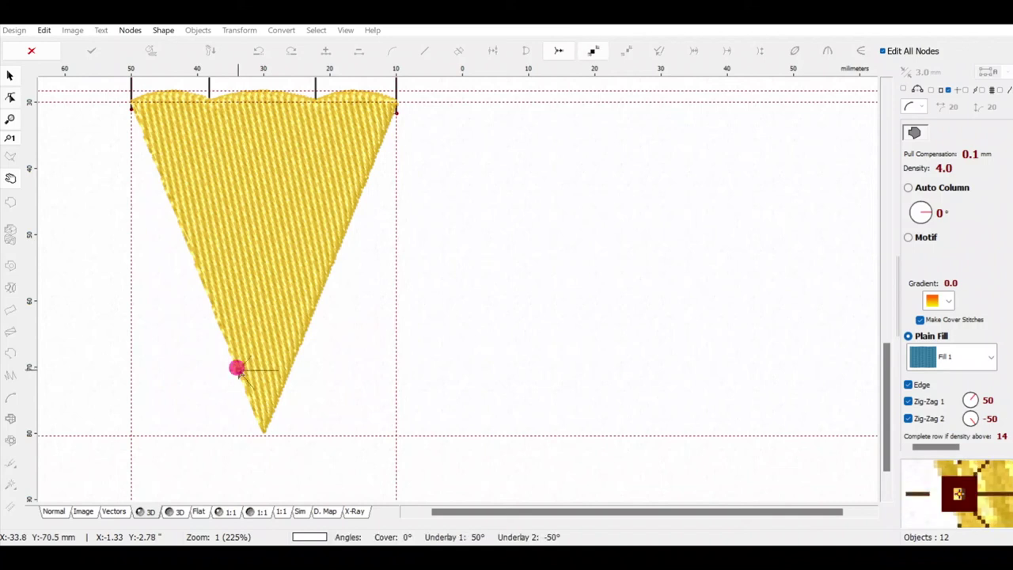
pyautogui.click(285, 369)
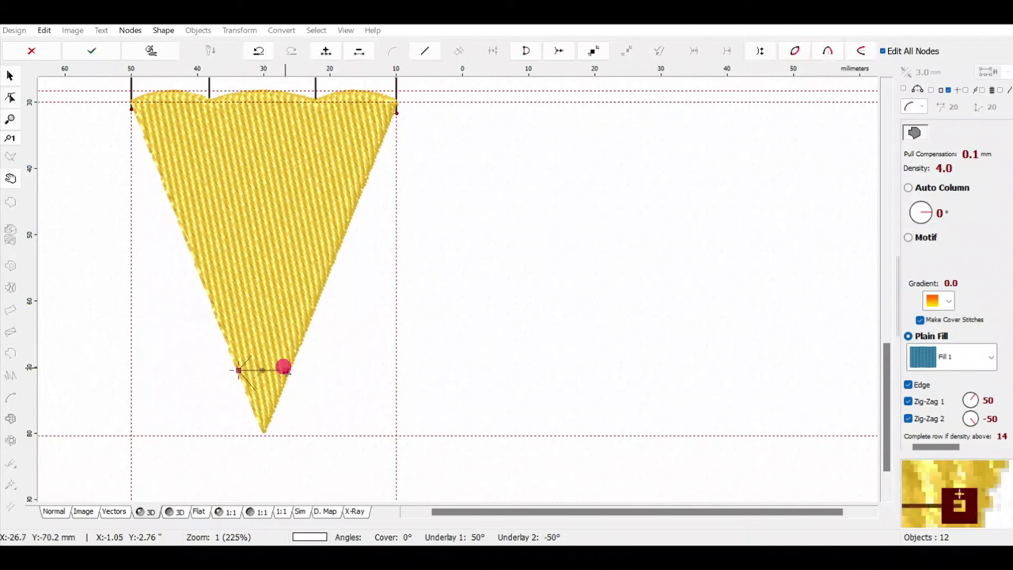
pyautogui.click(262, 427)
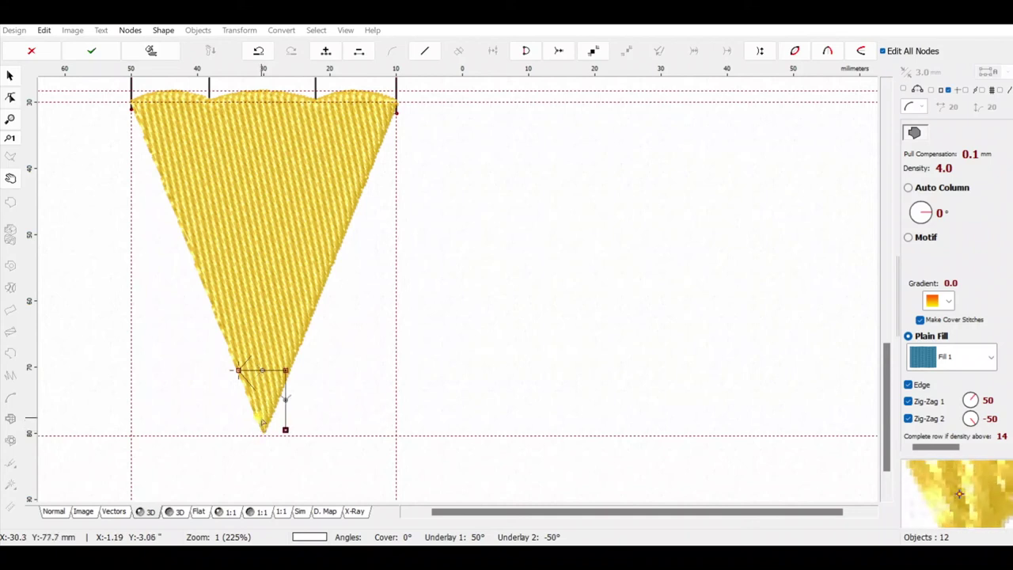
pyautogui.hotkey('ctrl', 'z')
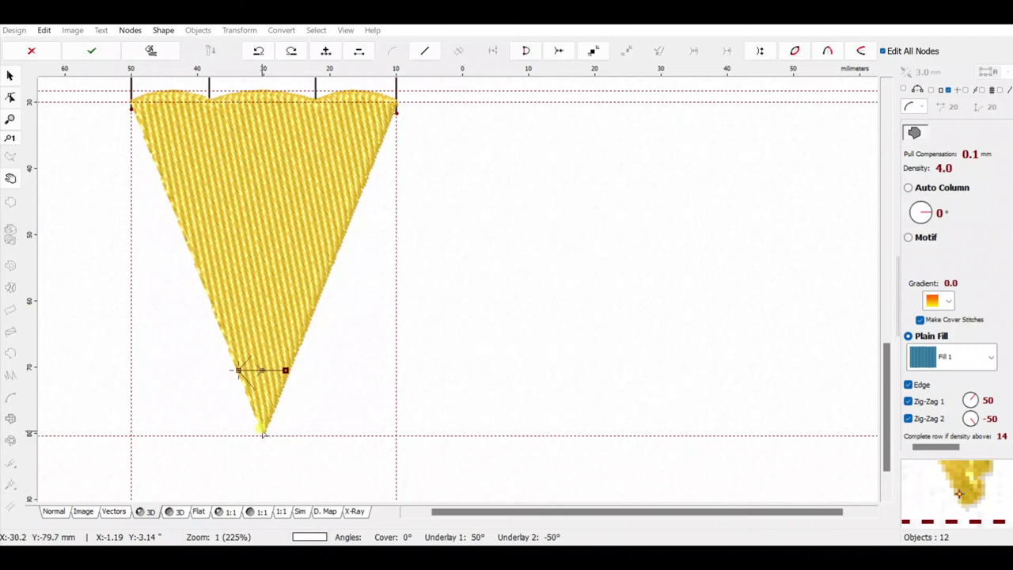
pyautogui.click(262, 429)
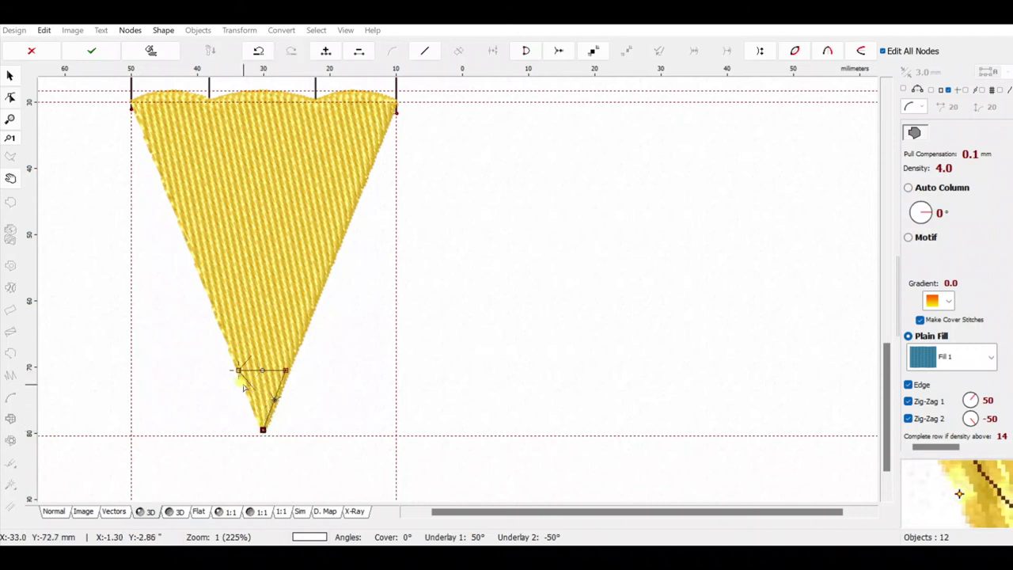
pyautogui.click(243, 385)
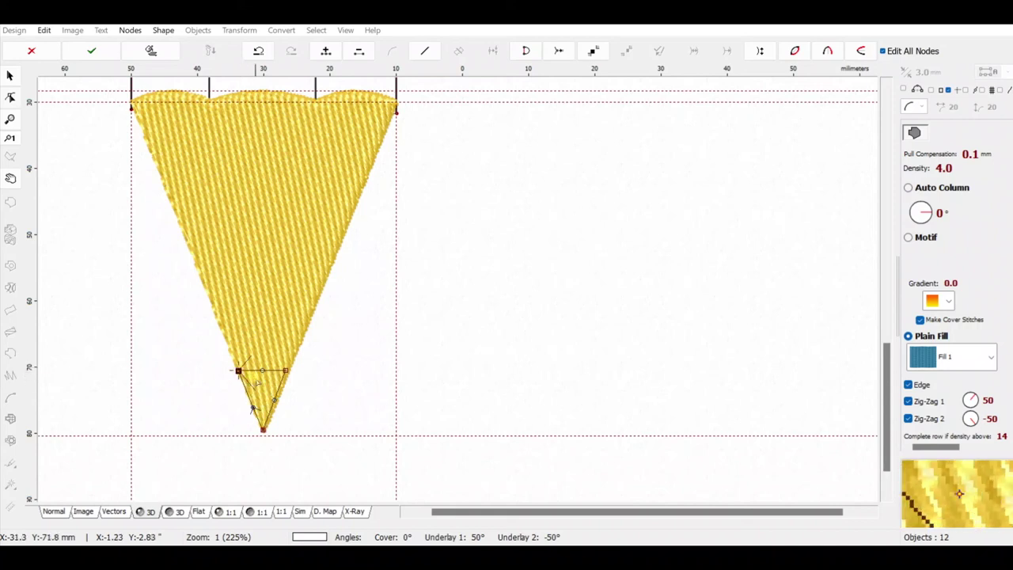
pyautogui.click(284, 368)
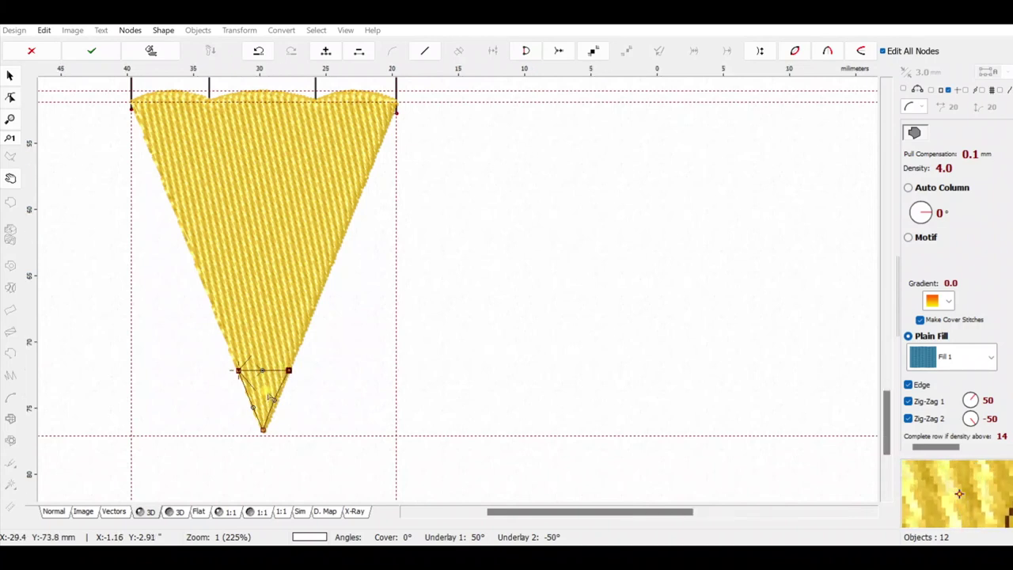
# - Lower the triangle's apex node onto the very point of the tip and convert its right side to a straight line
pyautogui.scroll(1, 269, 392)
pyautogui.scroll(1, 269, 394)
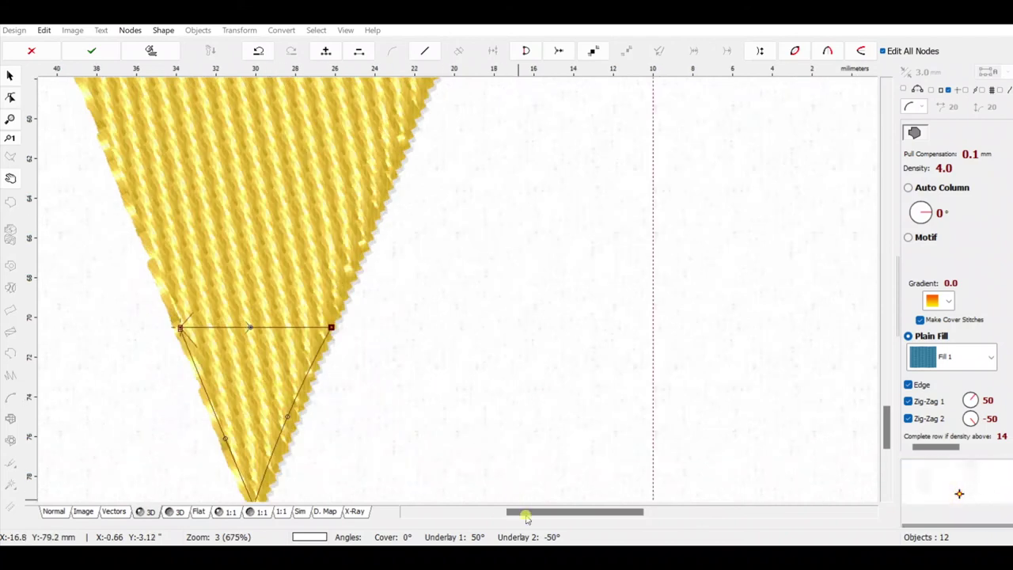
pyautogui.moveTo(528, 514); pyautogui.dragTo(495, 515)
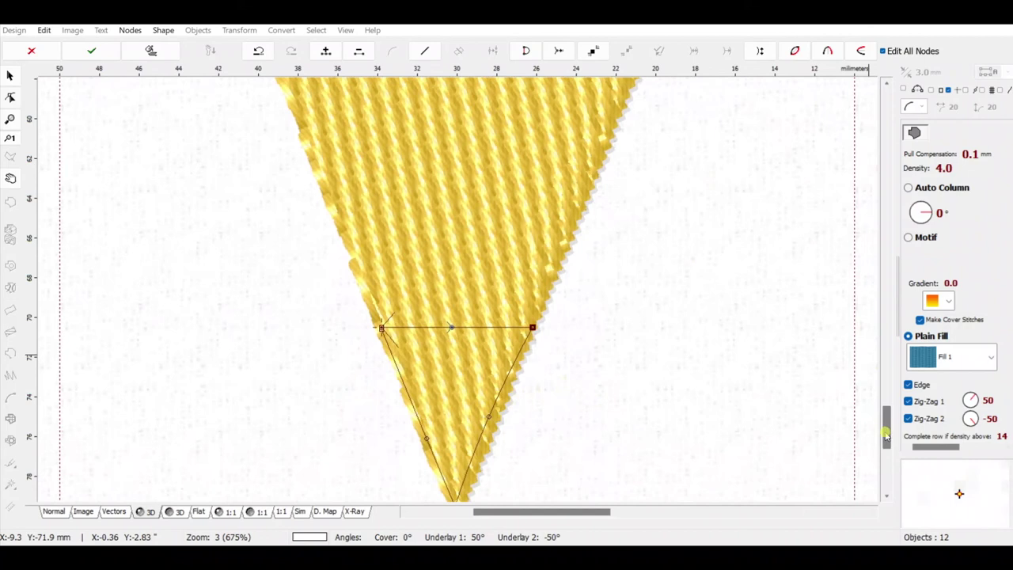
pyautogui.moveTo(884, 434); pyautogui.dragTo(885, 441)
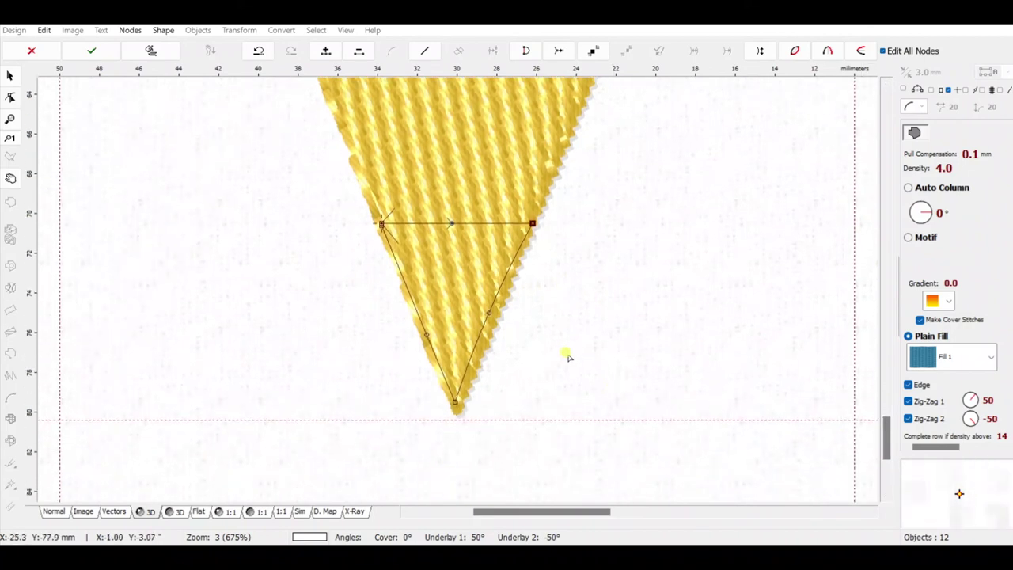
pyautogui.click(532, 225)
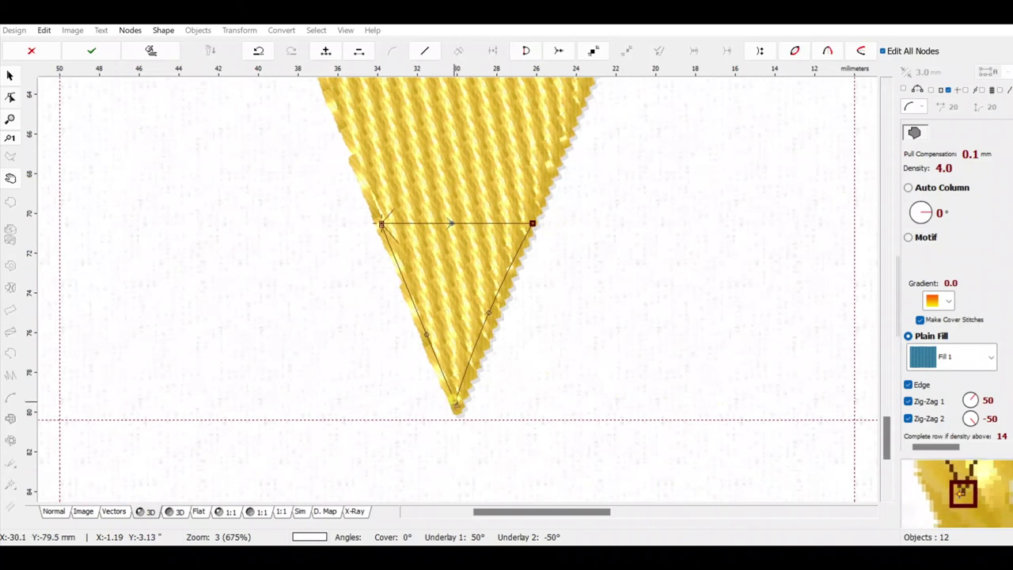
pyautogui.click(457, 409)
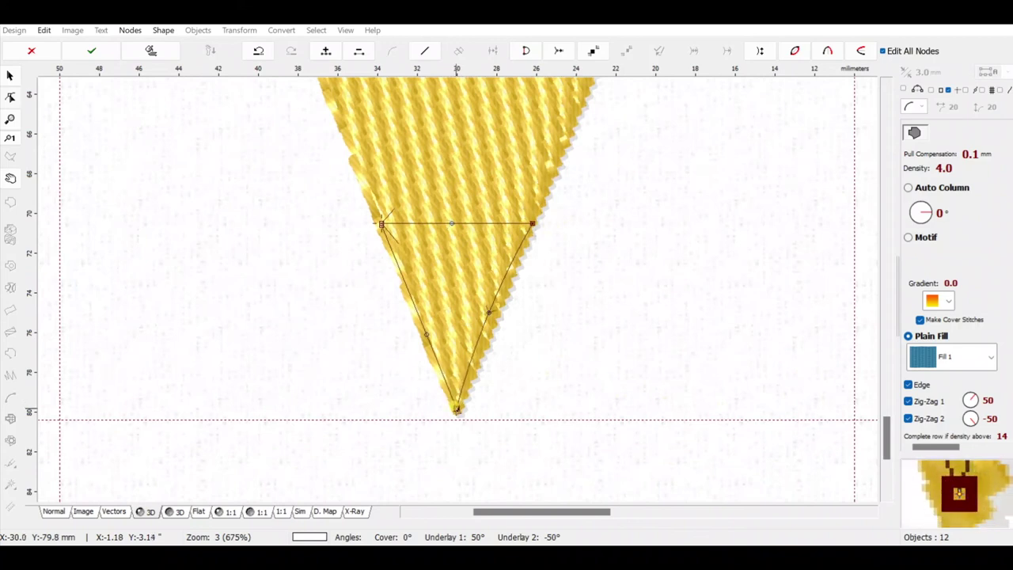
pyautogui.click(486, 309)
pyautogui.click(423, 50)
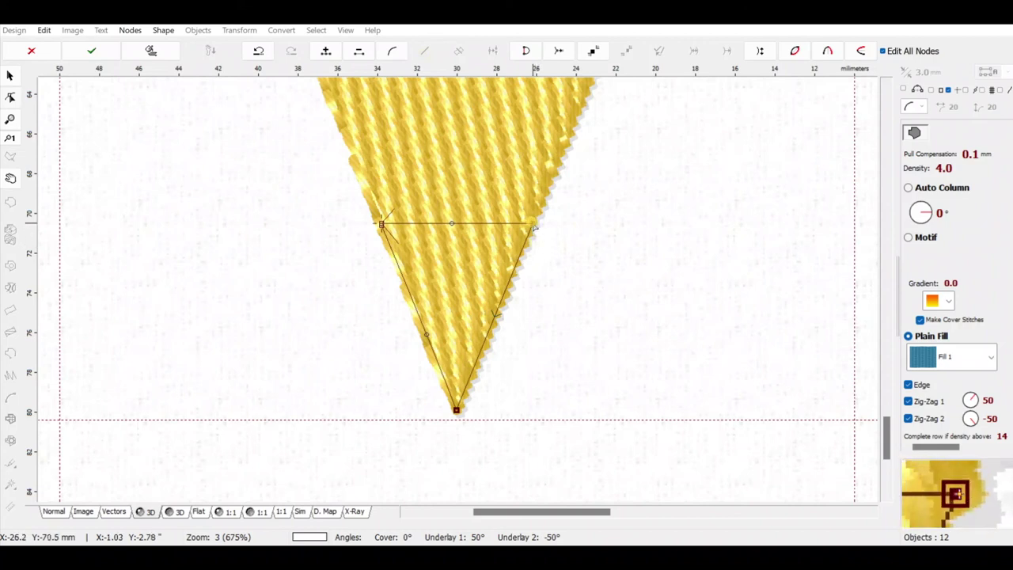
# - Move the triangle's two upper corner nodes out onto the yellow tip's edges and convert its left and top sides to straight lines
pyautogui.click(530, 221)
pyautogui.moveTo(529, 222); pyautogui.dragTo(536, 229)
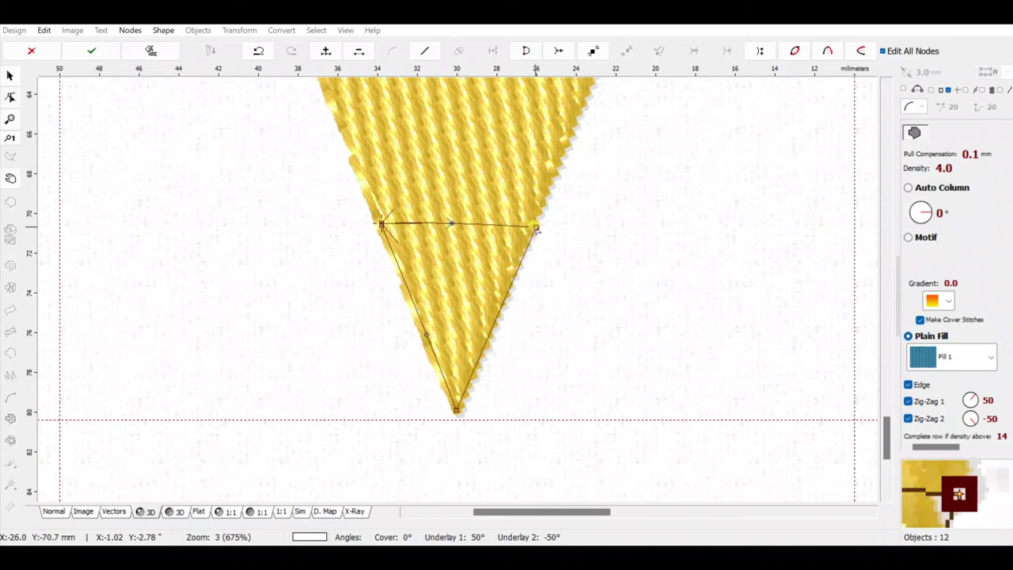
pyautogui.moveTo(537, 229); pyautogui.dragTo(537, 229)
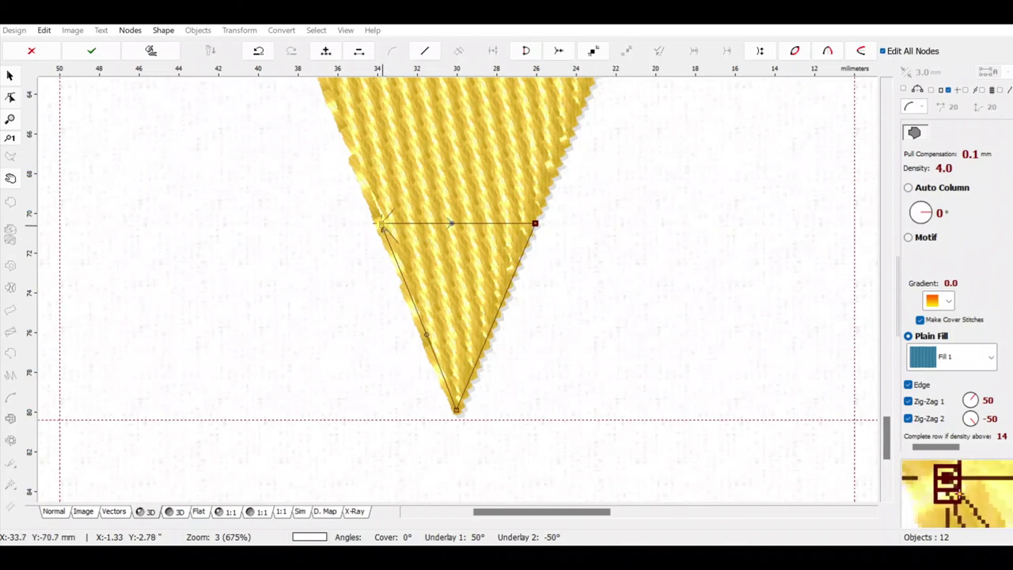
pyautogui.click(380, 225)
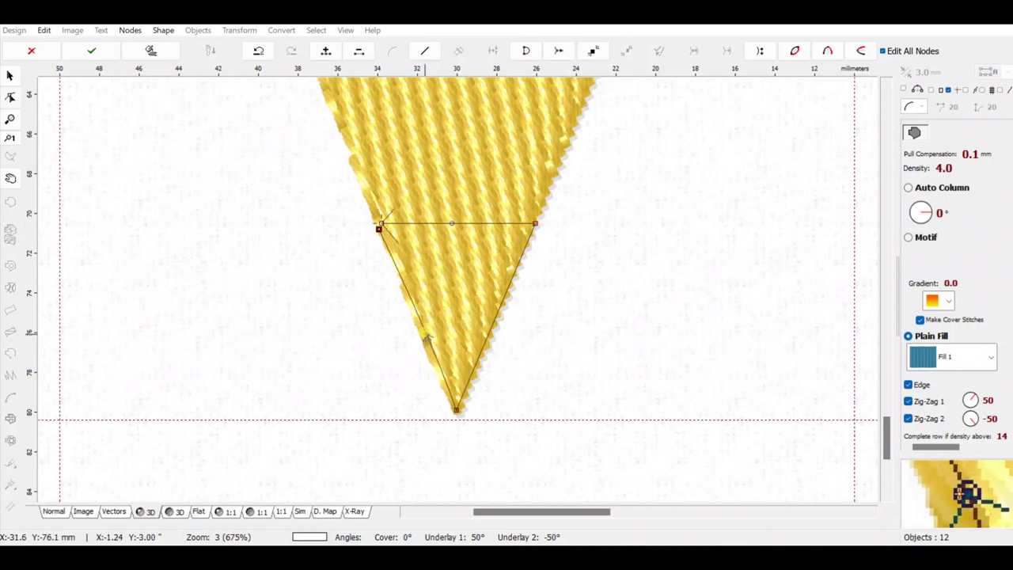
pyautogui.click(425, 50)
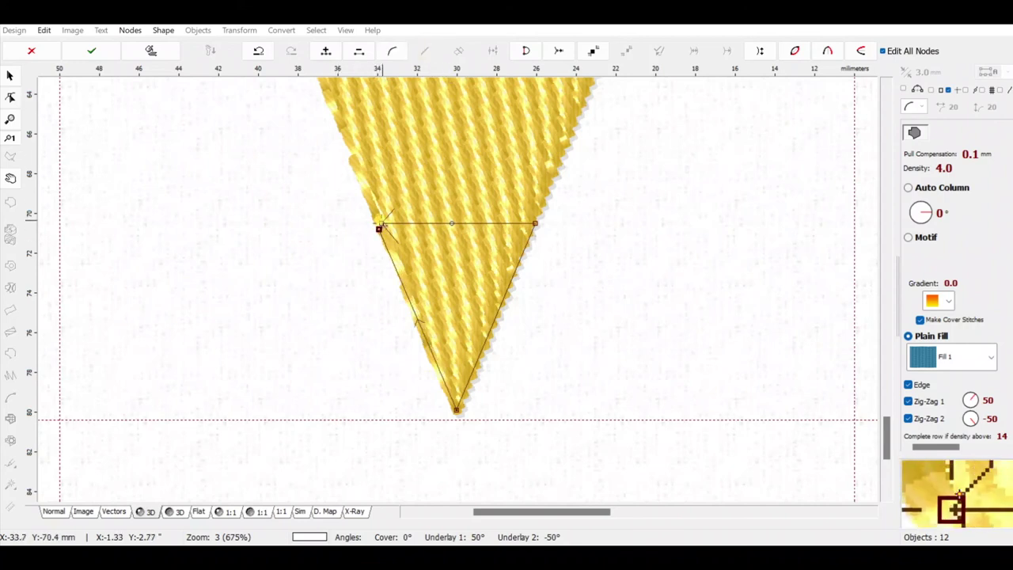
pyautogui.click(378, 222)
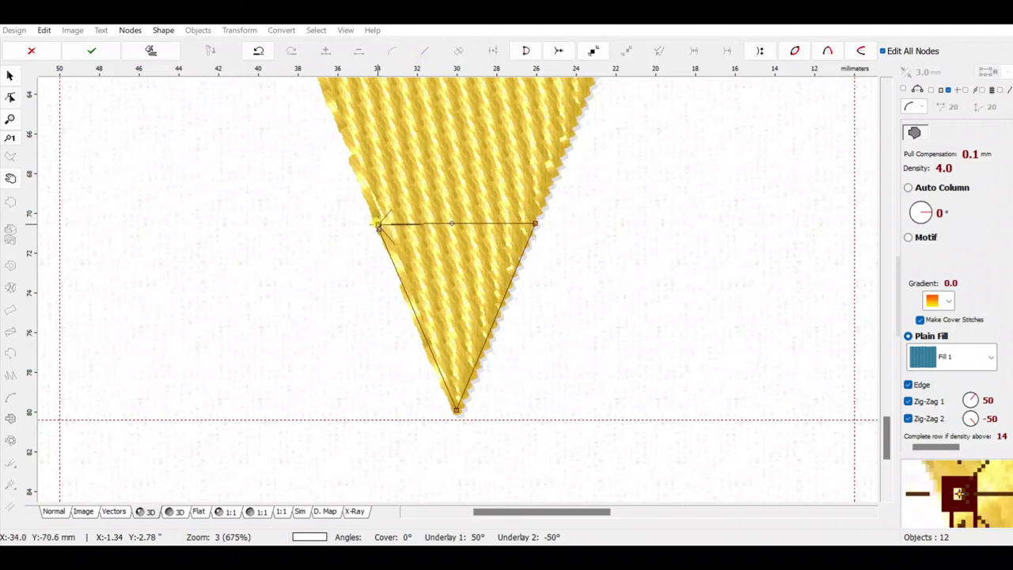
pyautogui.click(451, 224)
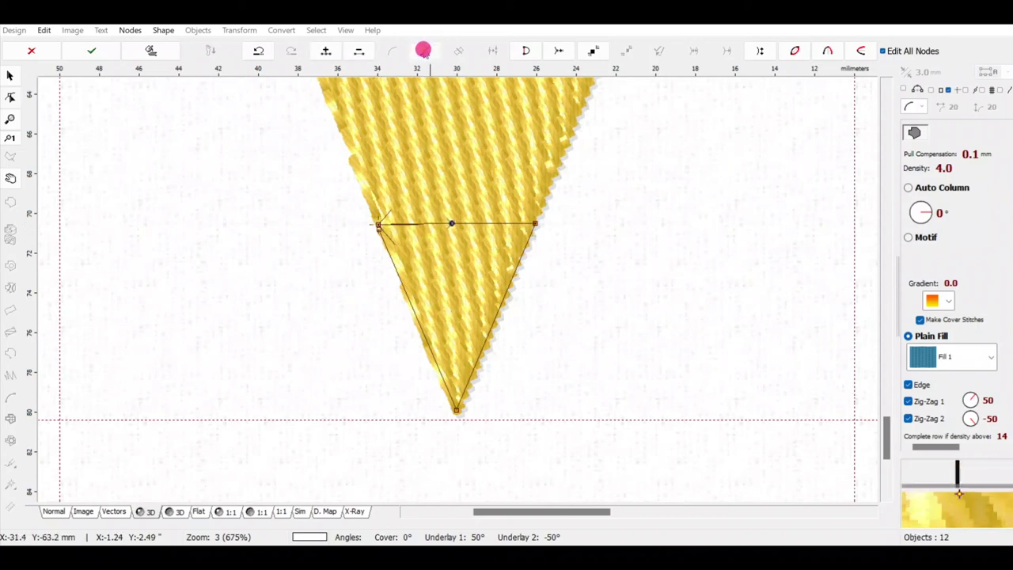
pyautogui.click(424, 51)
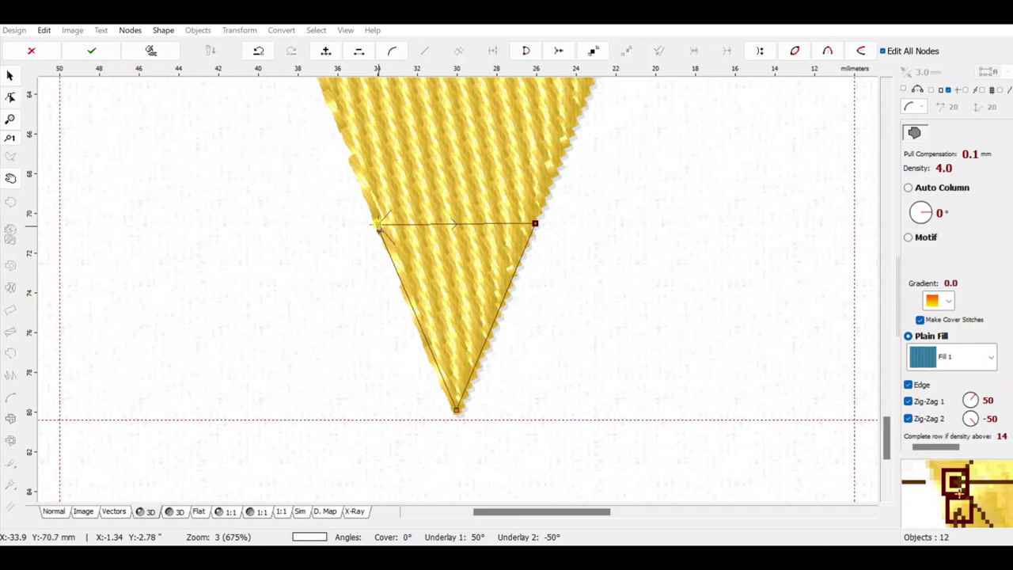
# - Finish the triangle as a black fill object and generate its stitches
pyautogui.click(377, 226)
pyautogui.rightClick(376, 226)
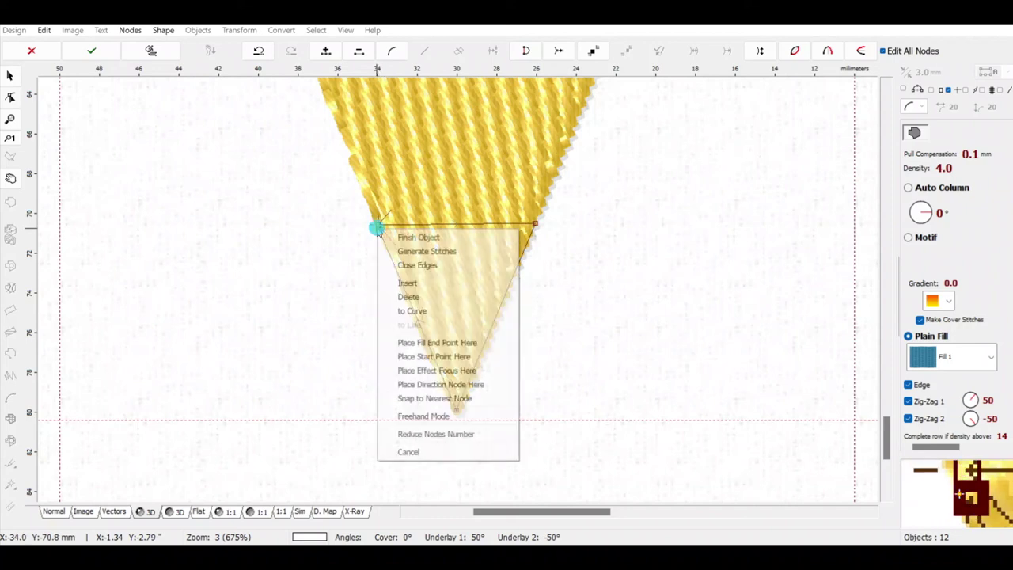
pyautogui.click(418, 238)
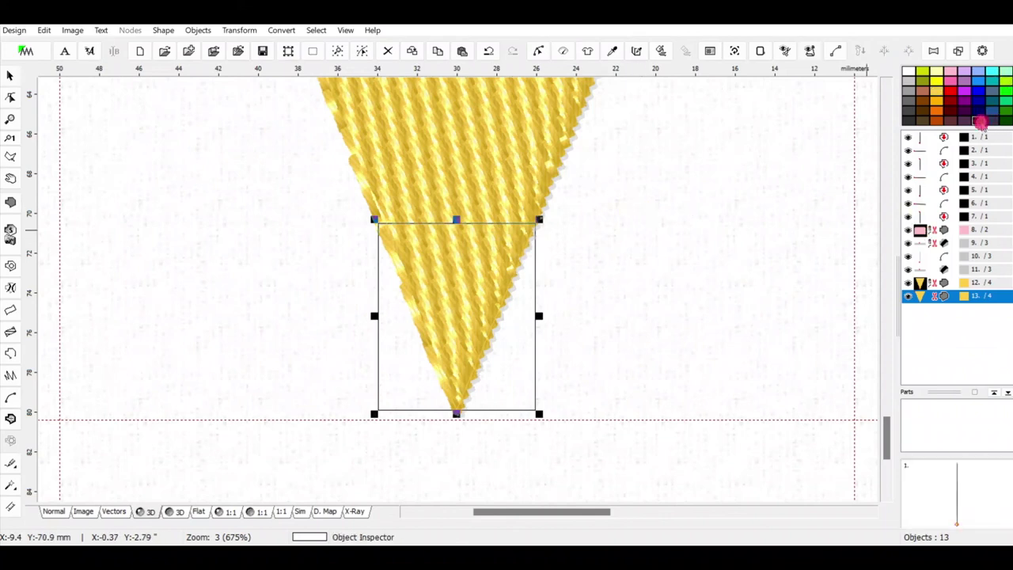
pyautogui.click(962, 297)
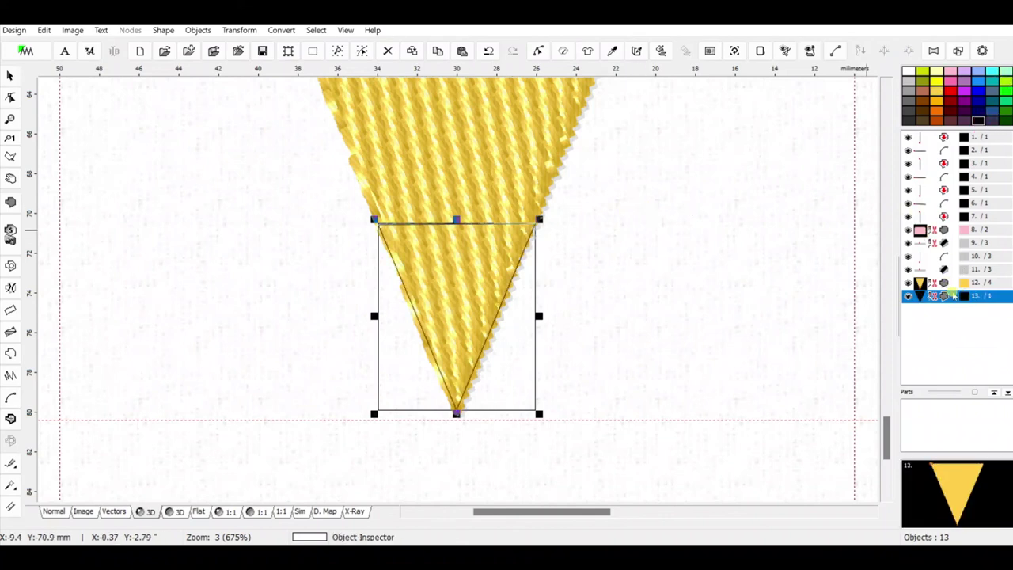
pyautogui.click(660, 51)
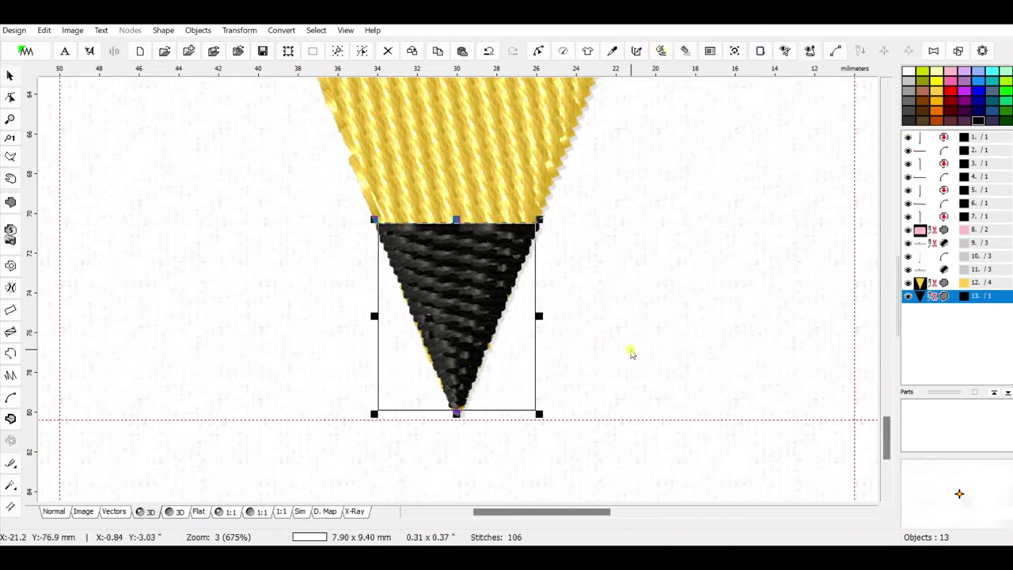
# - Lower the black triangle's apex node slightly below the yellow tip's point and regenerate the triangle's stitches
pyautogui.click(593, 363)
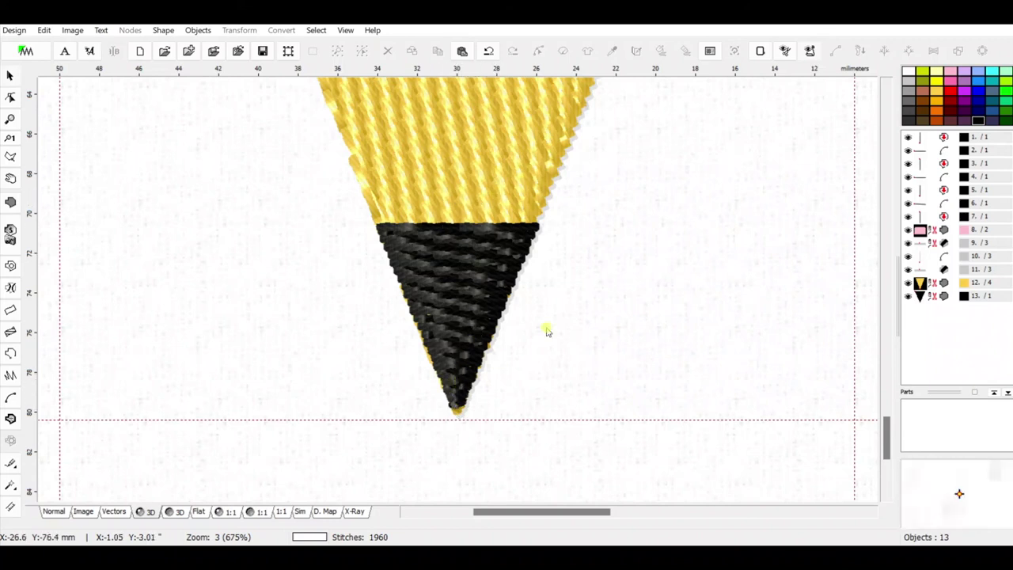
pyautogui.click(884, 423)
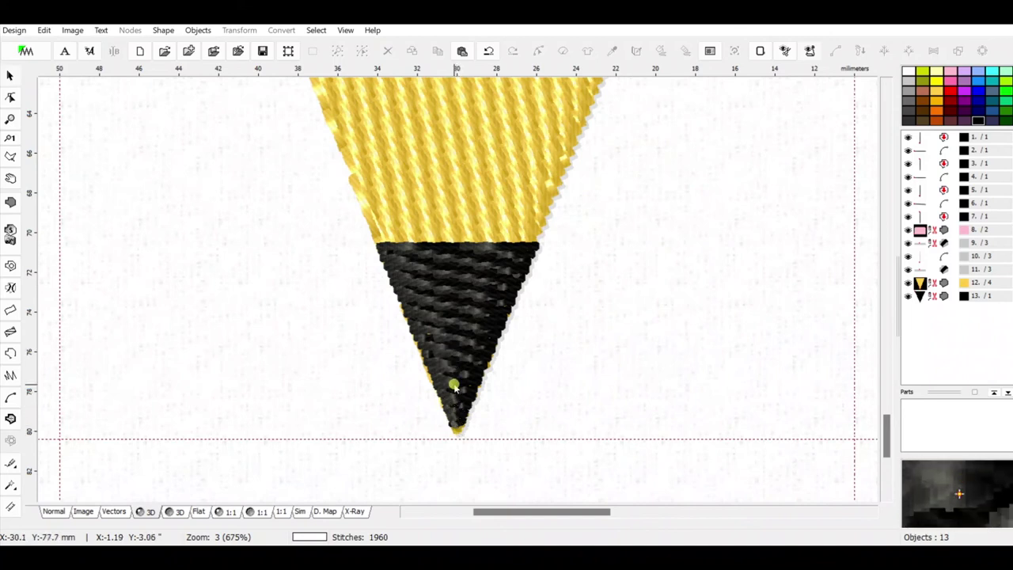
pyautogui.click(480, 247)
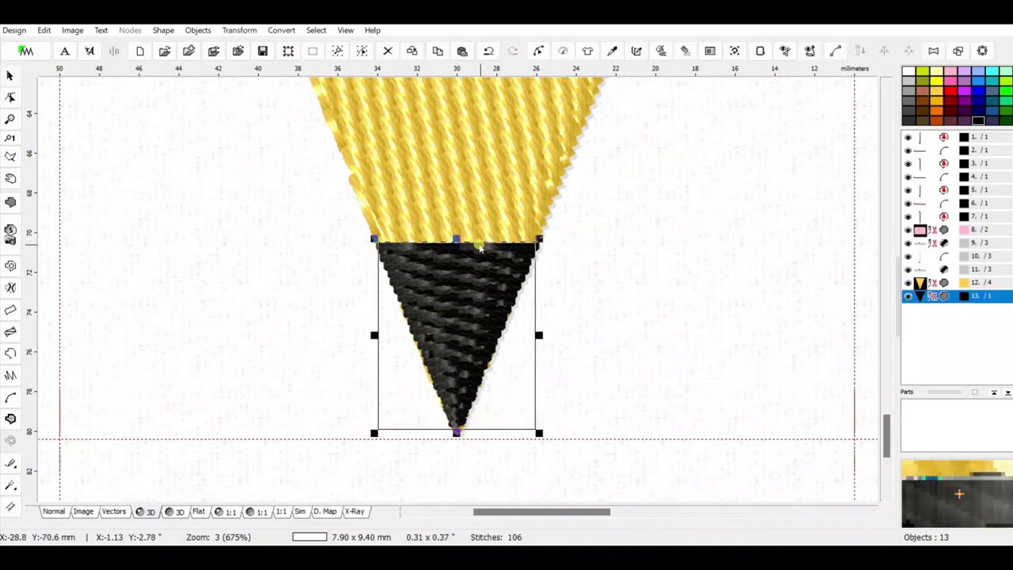
pyautogui.click(11, 98)
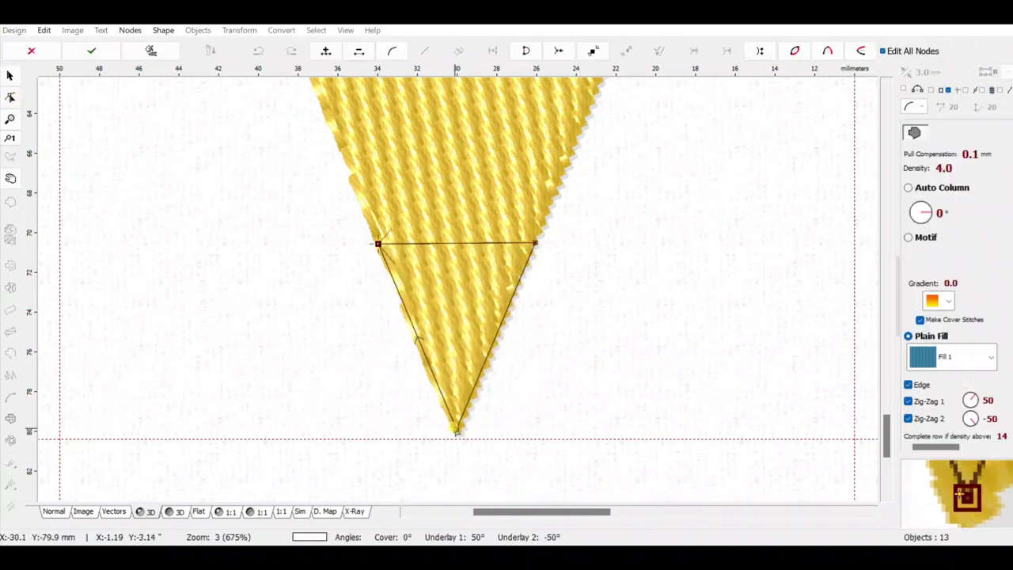
pyautogui.moveTo(456, 432); pyautogui.dragTo(457, 438)
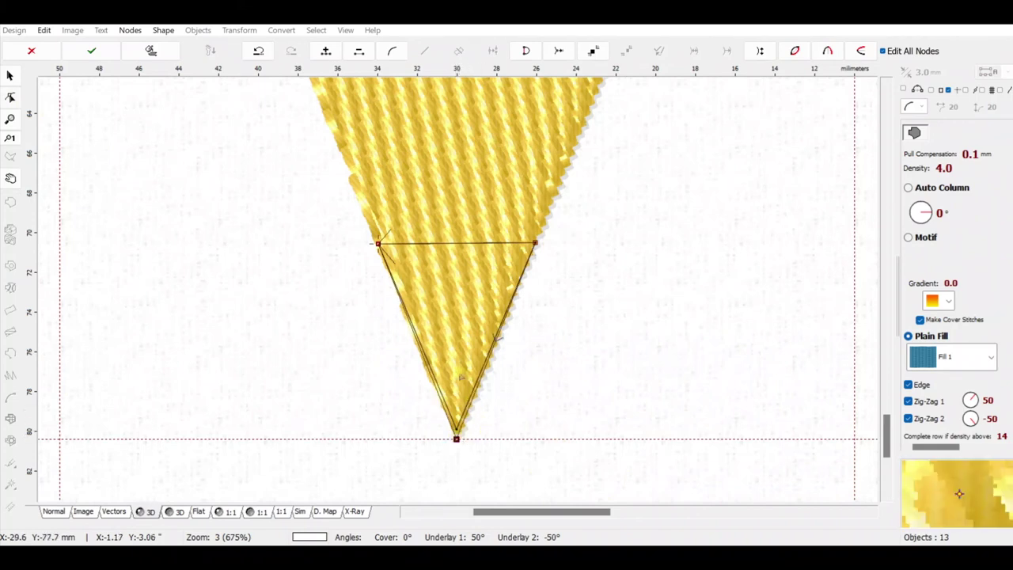
pyautogui.click(111, 54)
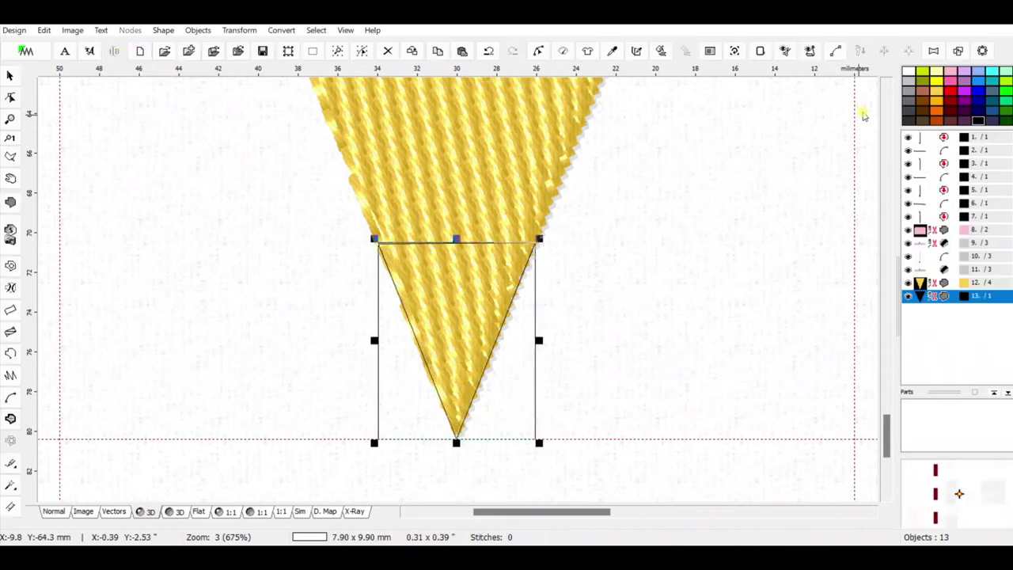
pyautogui.click(662, 51)
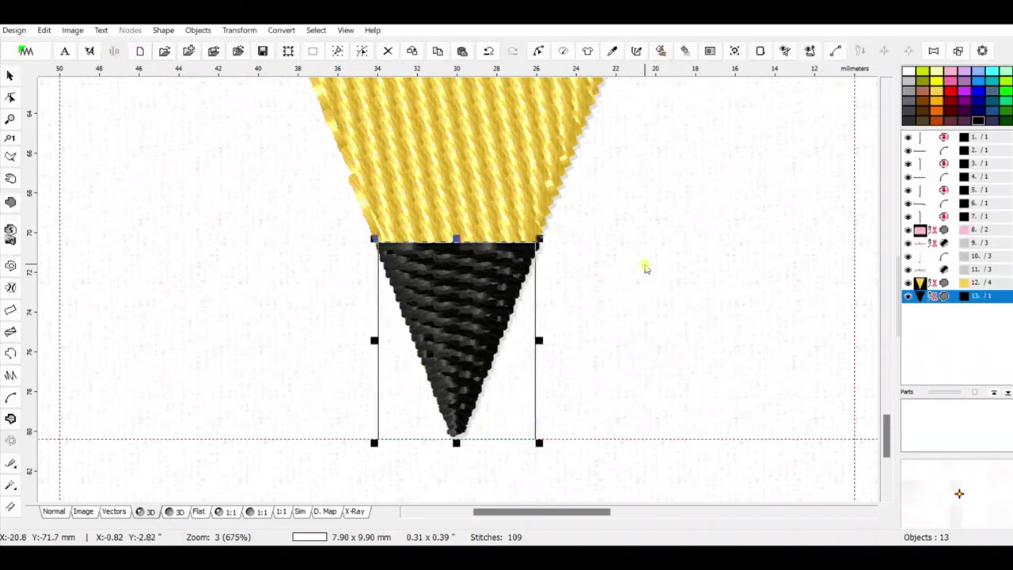
pyautogui.click(625, 289)
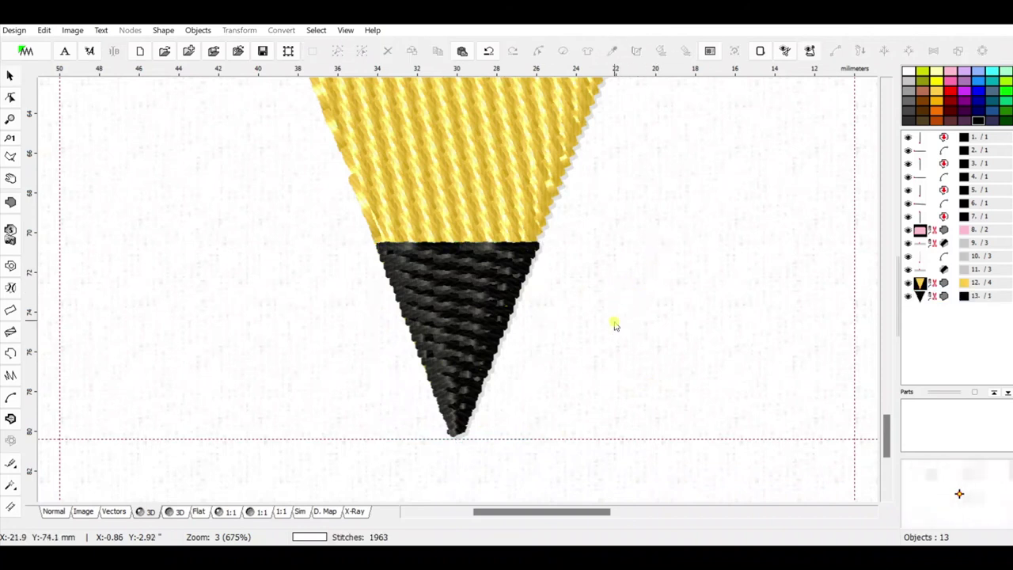
# - Select every object of the pencil, from the first to the thirteenth, and generate stitches for the whole design
pyautogui.scroll(-4, 626, 319)
pyautogui.scroll(-1, 627, 320)
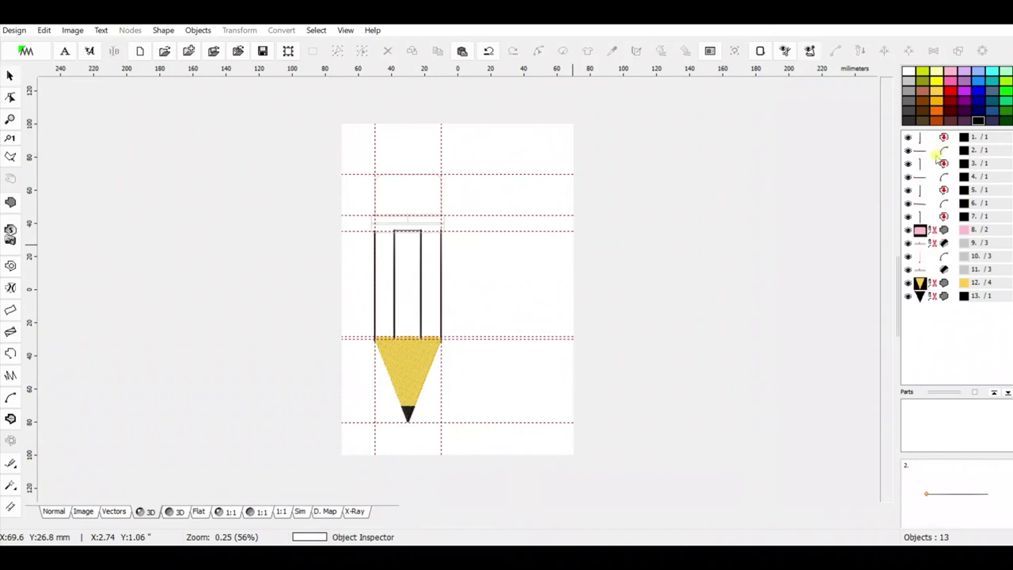
pyautogui.click(930, 138)
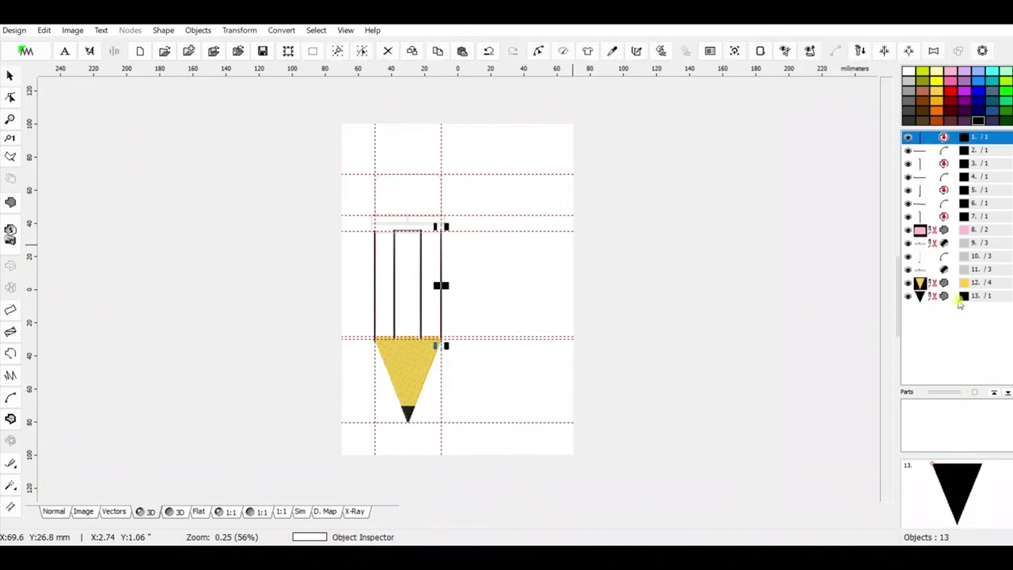
pyautogui.keyDown('shift'); pyautogui.click(959, 298); pyautogui.keyUp('shift')
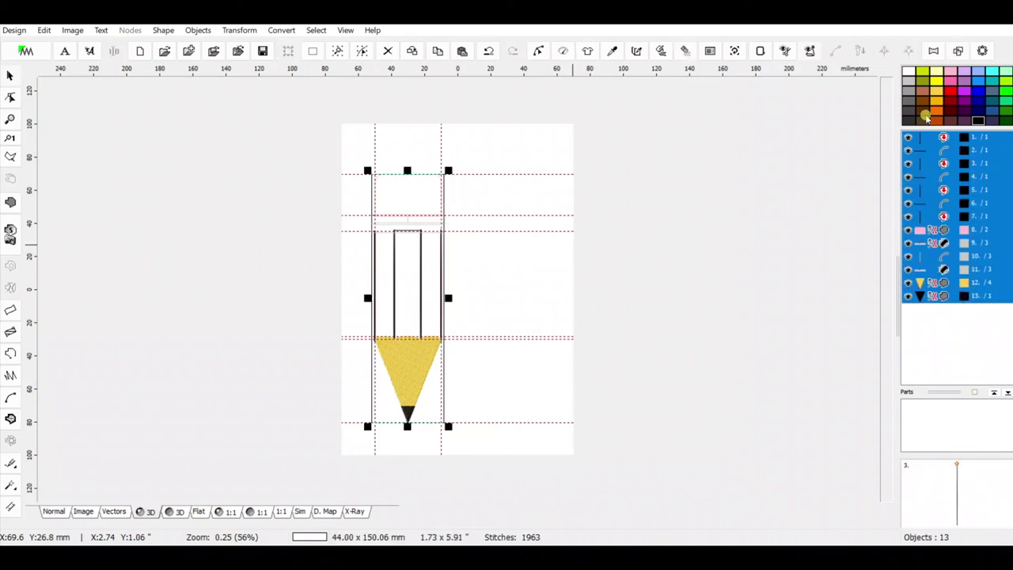
pyautogui.click(661, 51)
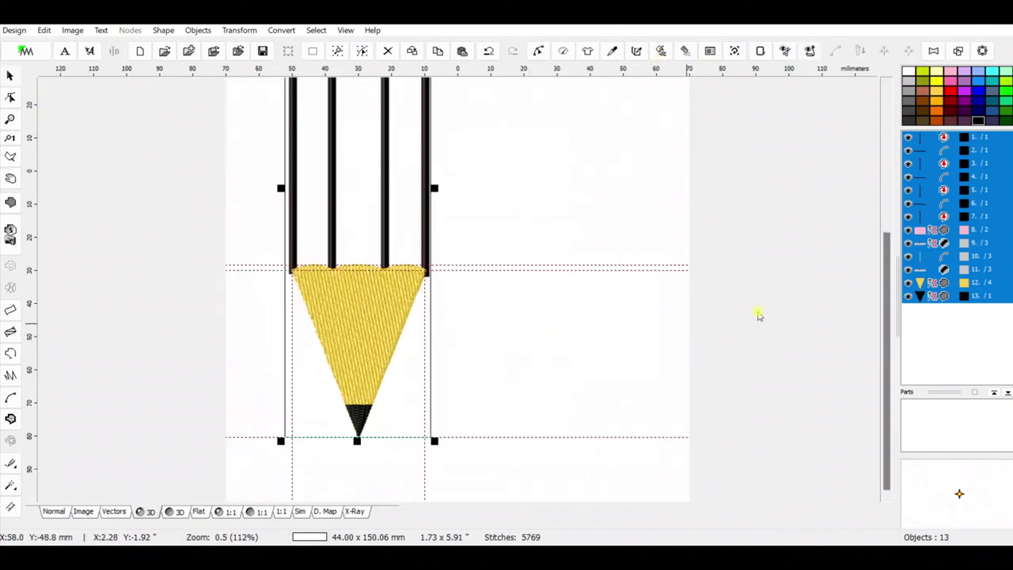
pyautogui.moveTo(884, 282); pyautogui.dragTo(884, 247)
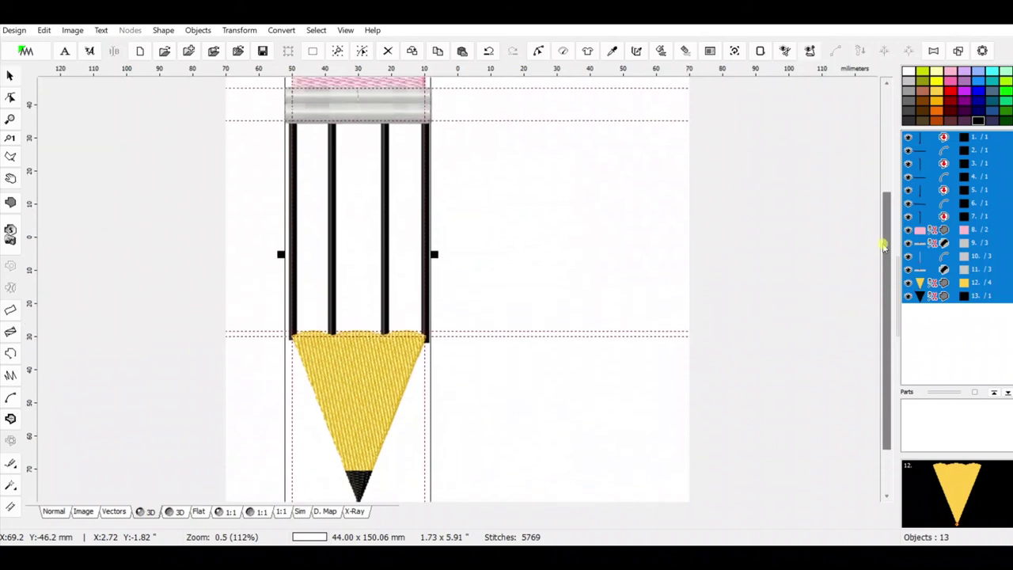
pyautogui.scroll(-1, 496, 308)
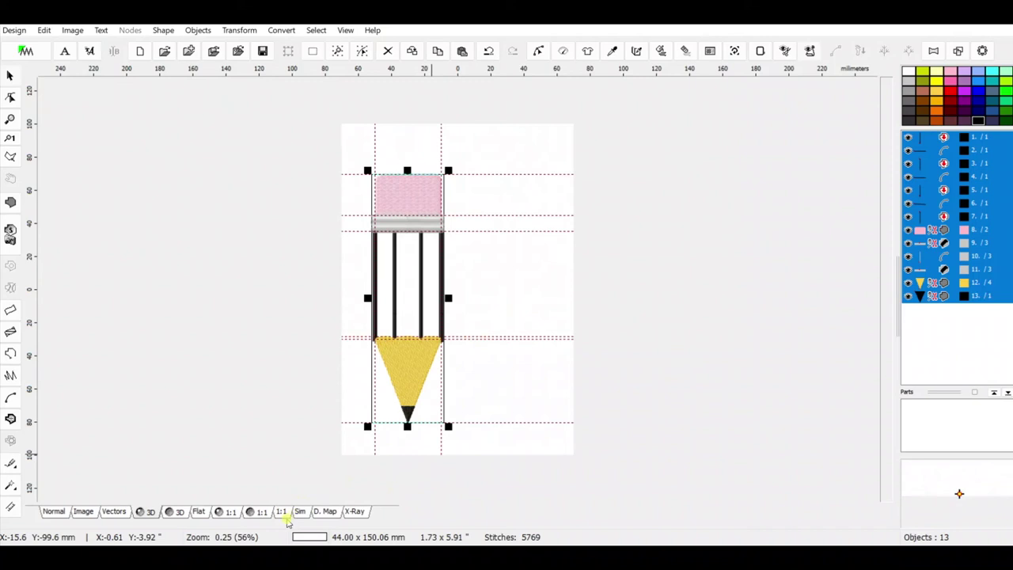
pyautogui.click(552, 447)
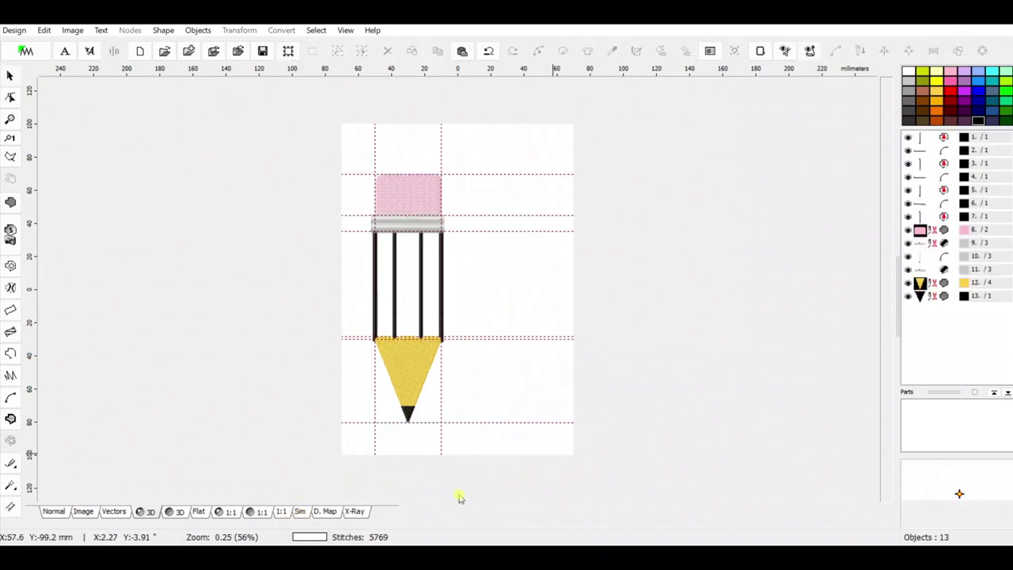
# - Run the stitch simulation of the pencil at speeds 200 and 500, pausing it after the eraser and resuming for a closer look
pyautogui.click(300, 512)
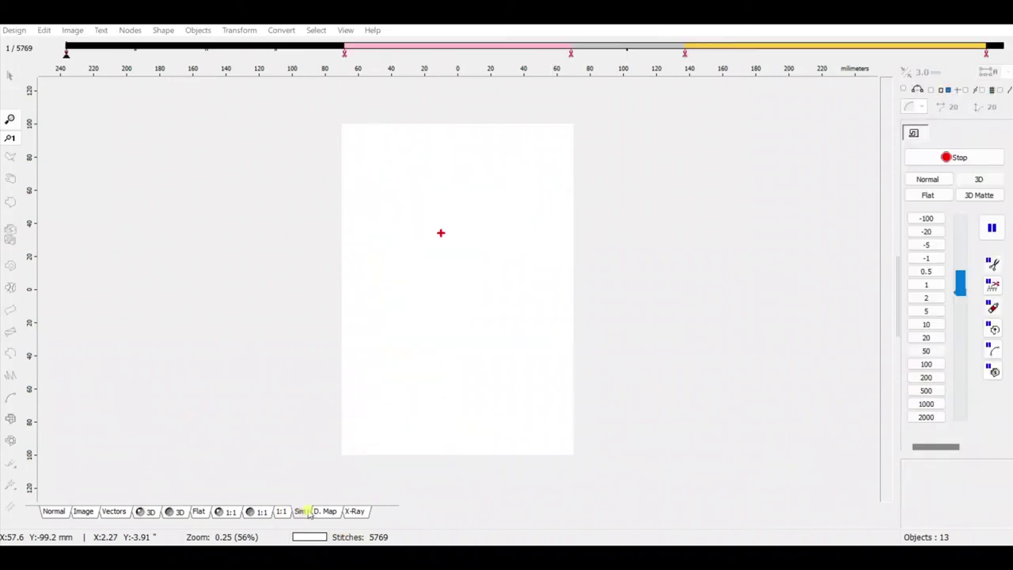
pyautogui.click(934, 378)
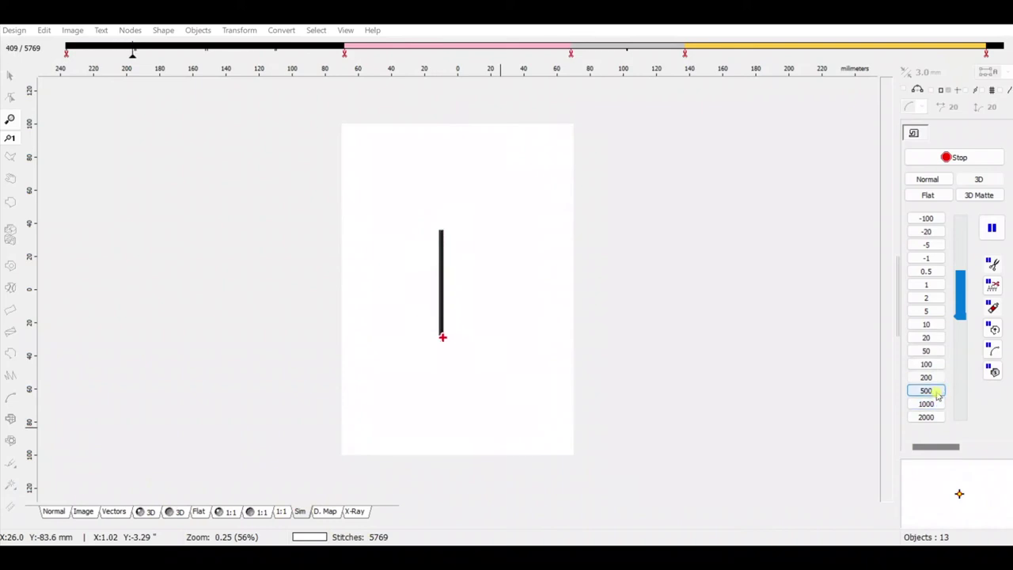
pyautogui.click(935, 392)
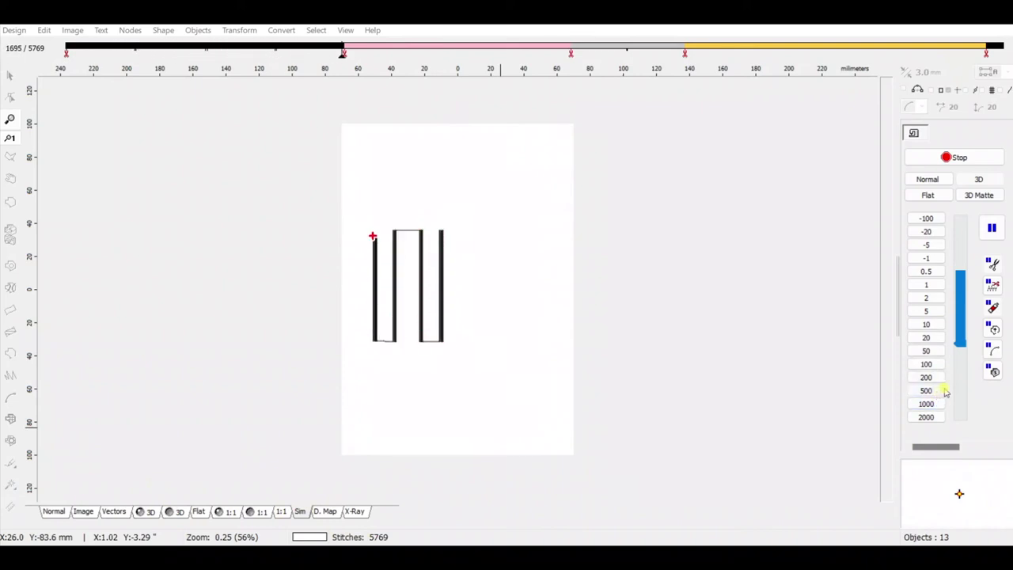
pyautogui.click(993, 229)
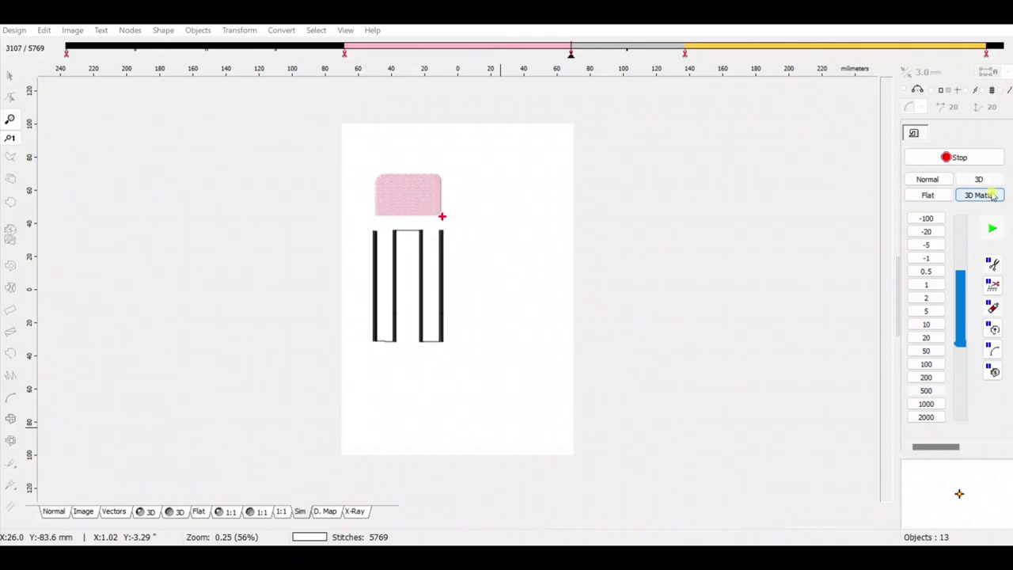
pyautogui.scroll(1, 491, 317)
pyautogui.moveTo(886, 261); pyautogui.dragTo(886, 321)
pyautogui.click(989, 225)
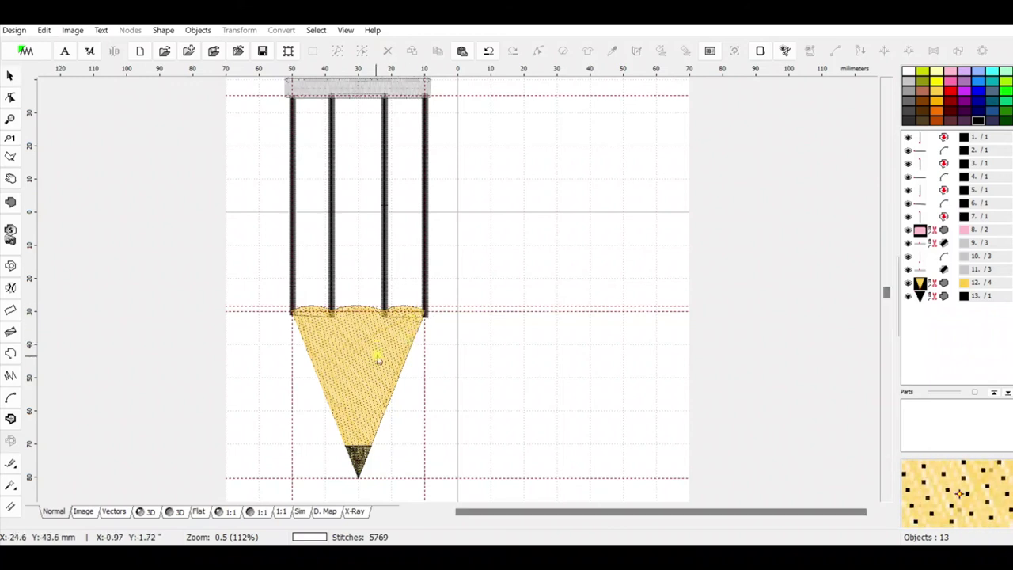
# - Move the yellow tip's two upper corner nodes outward, just past the outer edges of the outermost black columns
pyautogui.scroll(1, 375, 357)
pyautogui.moveTo(482, 511); pyautogui.dragTo(435, 511)
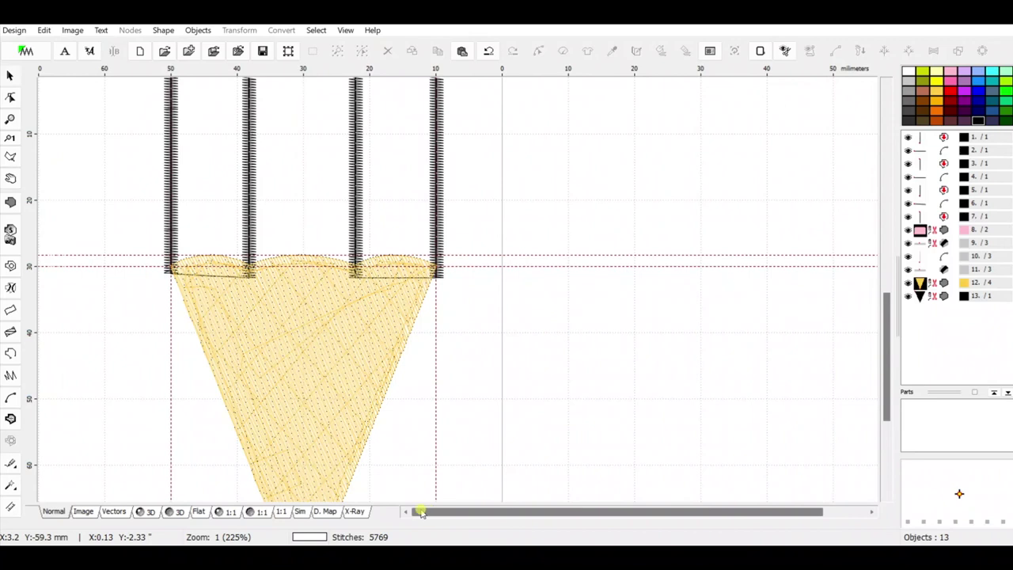
pyautogui.click(410, 333)
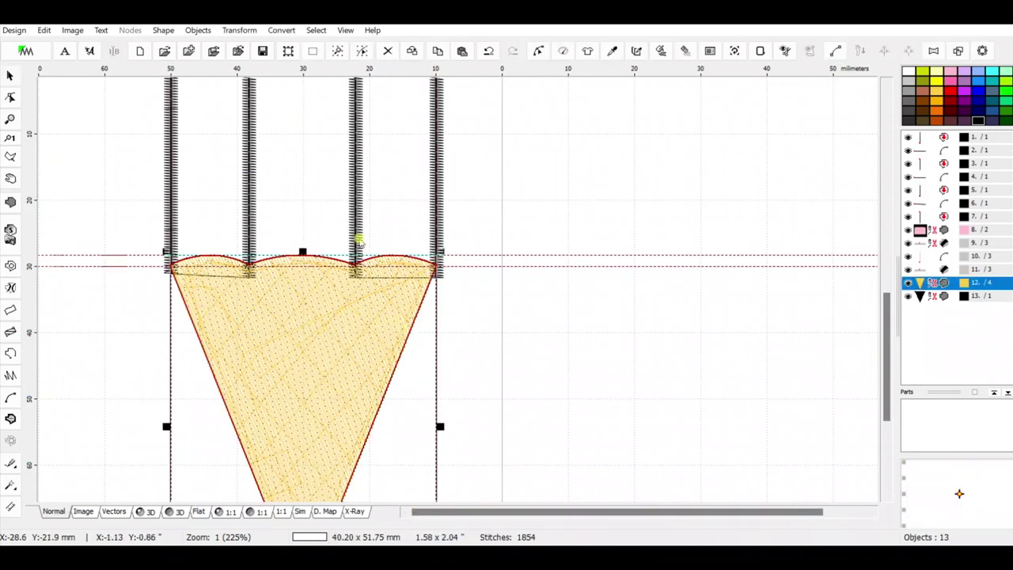
pyautogui.click(9, 96)
pyautogui.click(436, 267)
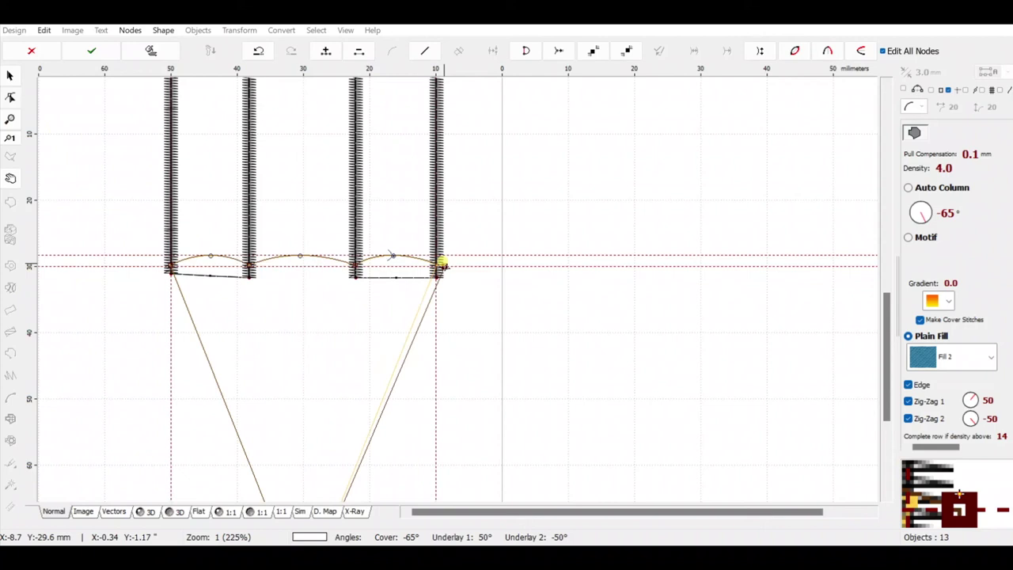
pyautogui.moveTo(444, 267); pyautogui.dragTo(448, 267)
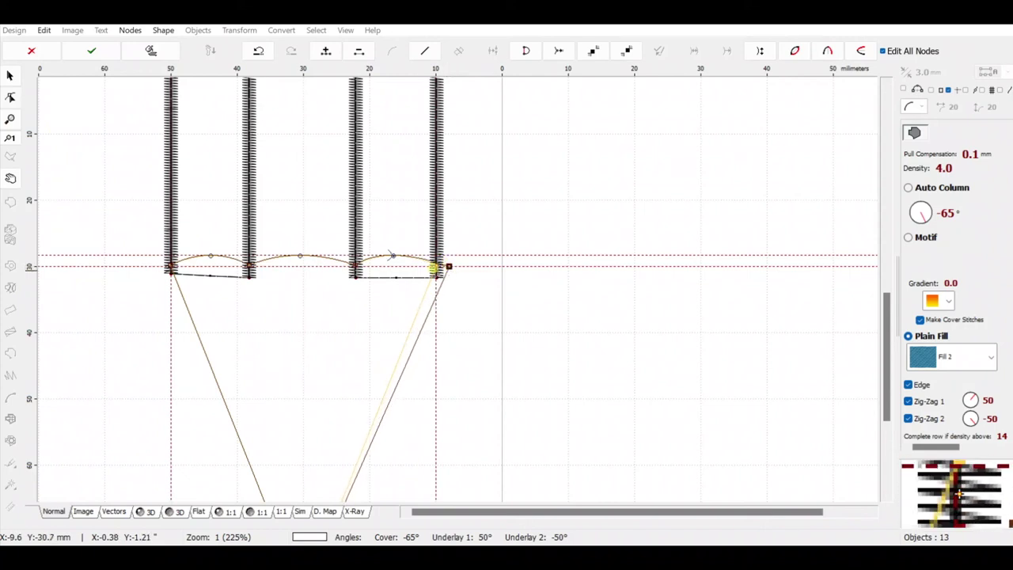
pyautogui.click(167, 265)
pyautogui.moveTo(167, 264); pyautogui.dragTo(161, 265)
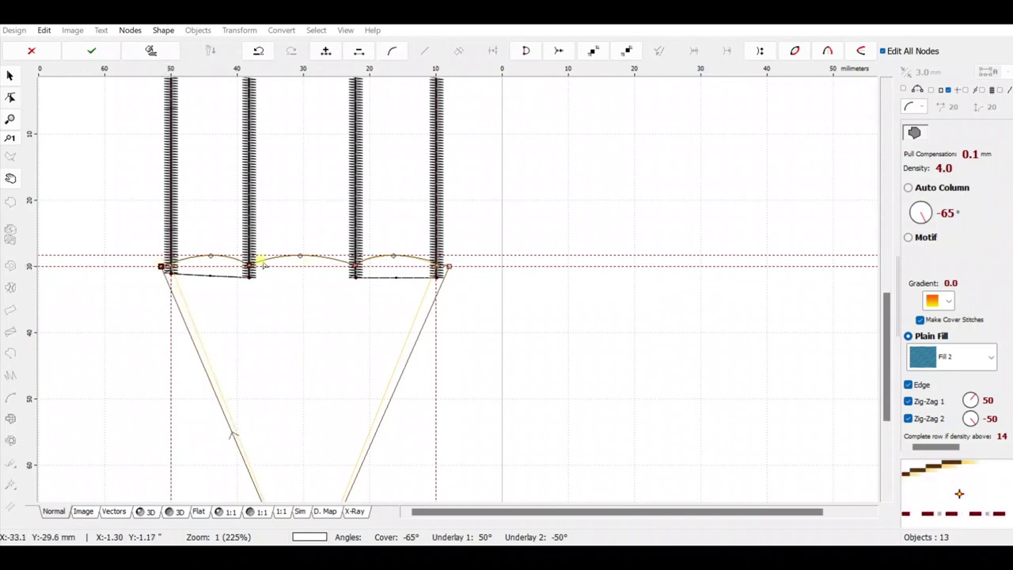
# - Apply the yellow tip's edited outline and regenerate its fill stitches
pyautogui.click(95, 52)
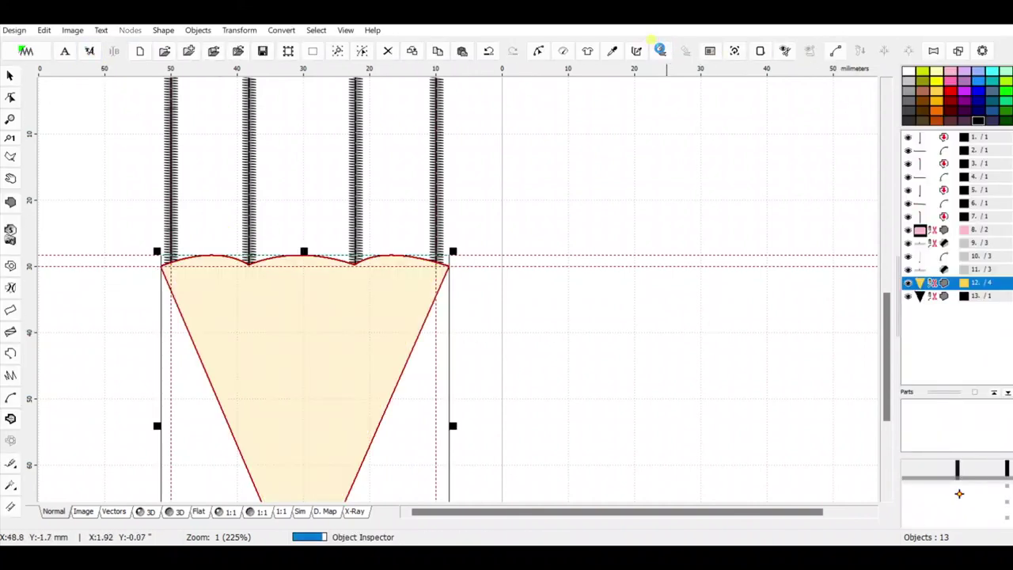
pyautogui.click(661, 51)
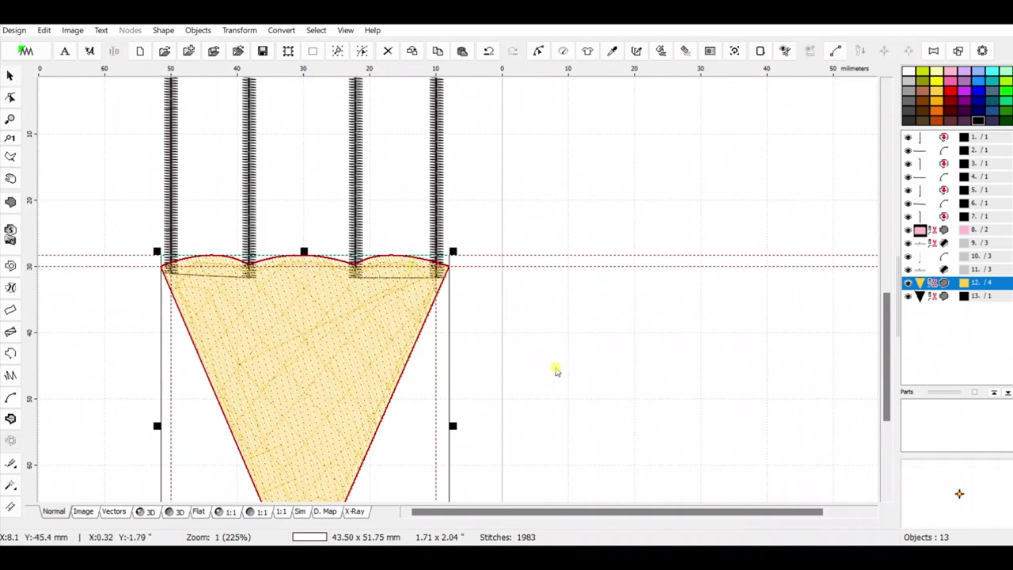
pyautogui.scroll(-2, 565, 369)
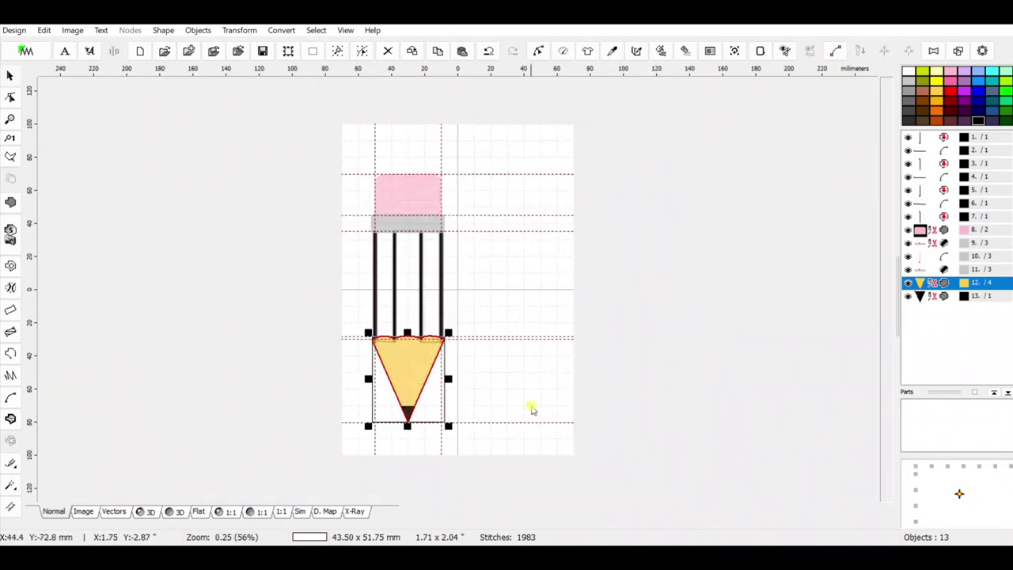
pyautogui.click(534, 444)
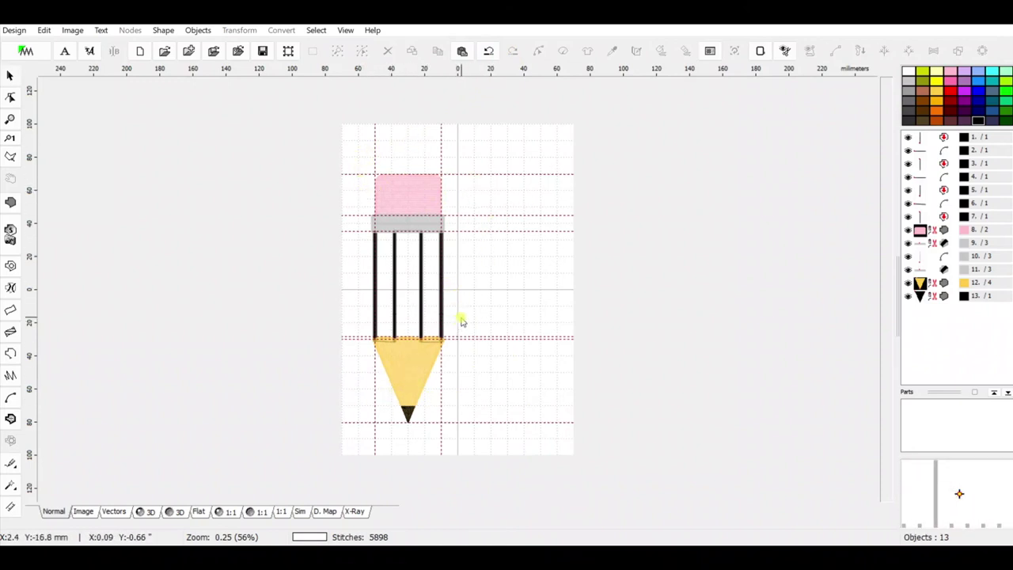
# - Start a single-stitch outline at the lead point, running past the yellow tip's left corner and up beside the columns to the grey band's lower edge
pyautogui.scroll(1, 462, 316)
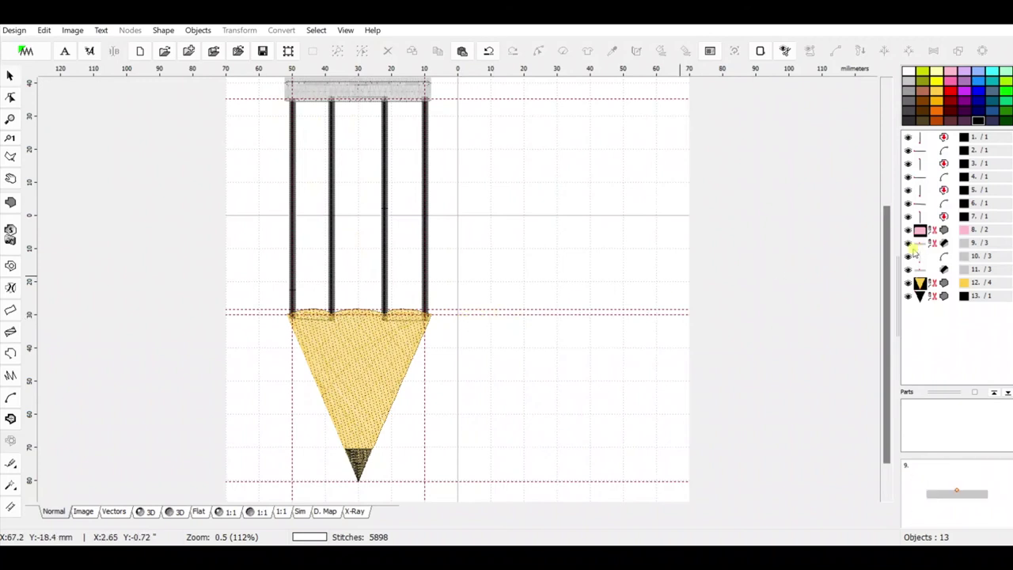
pyautogui.moveTo(886, 272)
pyautogui.mouseDown()
pyautogui.moveTo(882, 230)
pyautogui.moveTo(897, 179)
pyautogui.mouseUp()
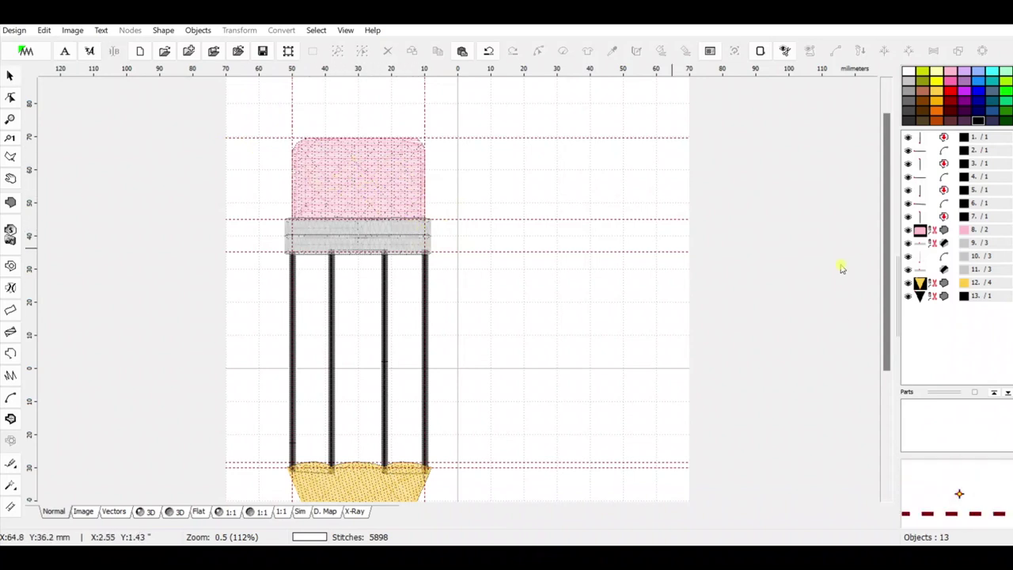
pyautogui.moveTo(886, 253); pyautogui.dragTo(693, 346)
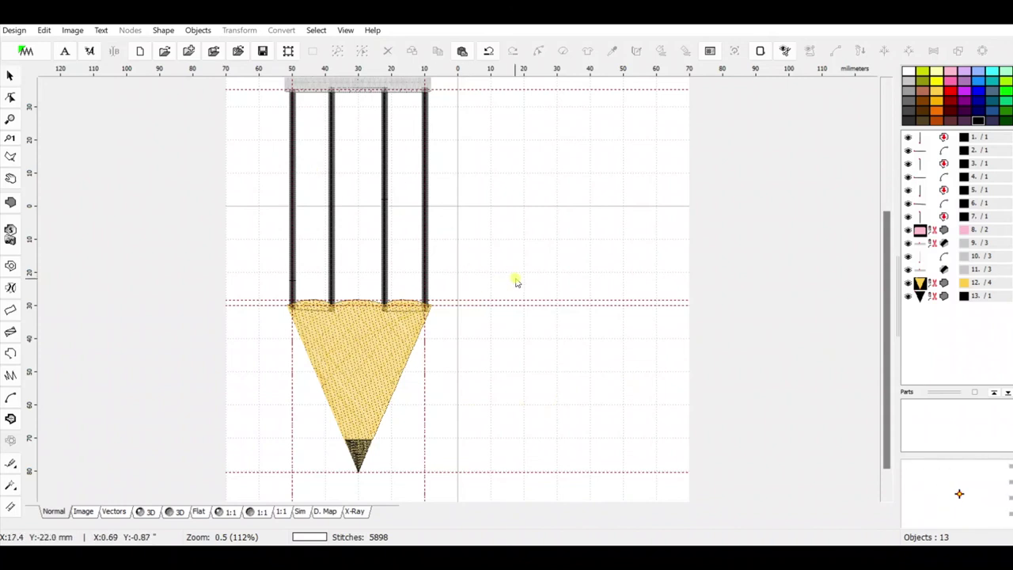
pyautogui.moveTo(887, 259)
pyautogui.mouseDown()
pyautogui.moveTo(887, 231)
pyautogui.moveTo(887, 269)
pyautogui.mouseUp()
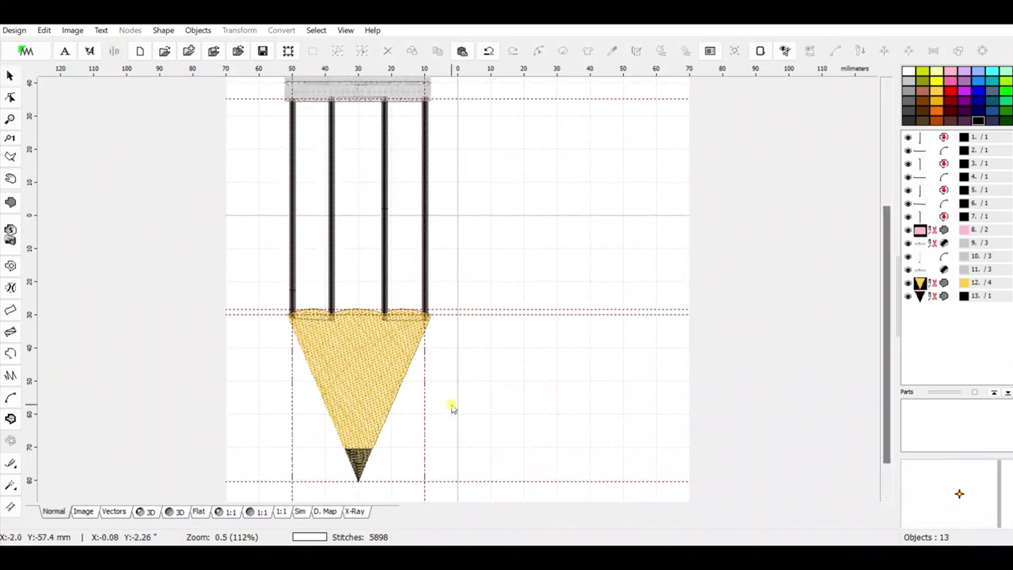
pyautogui.scroll(1, 451, 407)
pyautogui.moveTo(396, 388)
pyautogui.mouseDown()
pyautogui.moveTo(468, 293)
pyautogui.moveTo(494, 276)
pyautogui.moveTo(498, 294)
pyautogui.mouseUp()
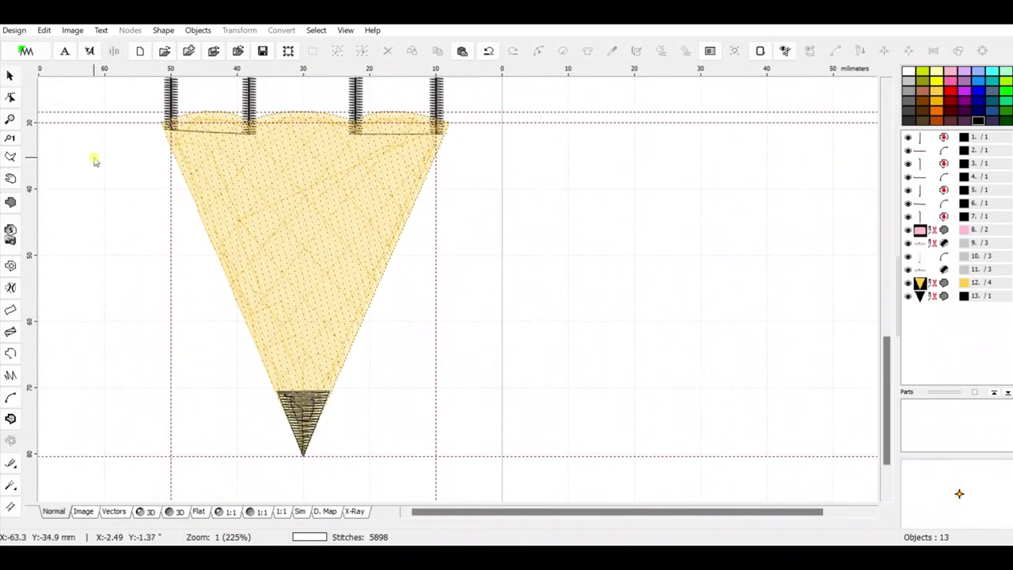
pyautogui.click(10, 355)
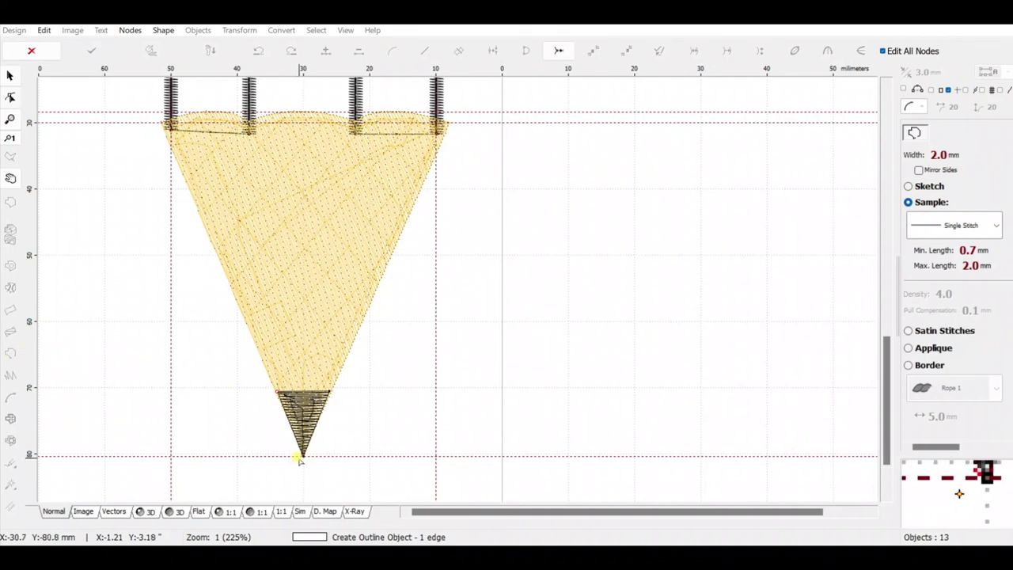
pyautogui.click(298, 459)
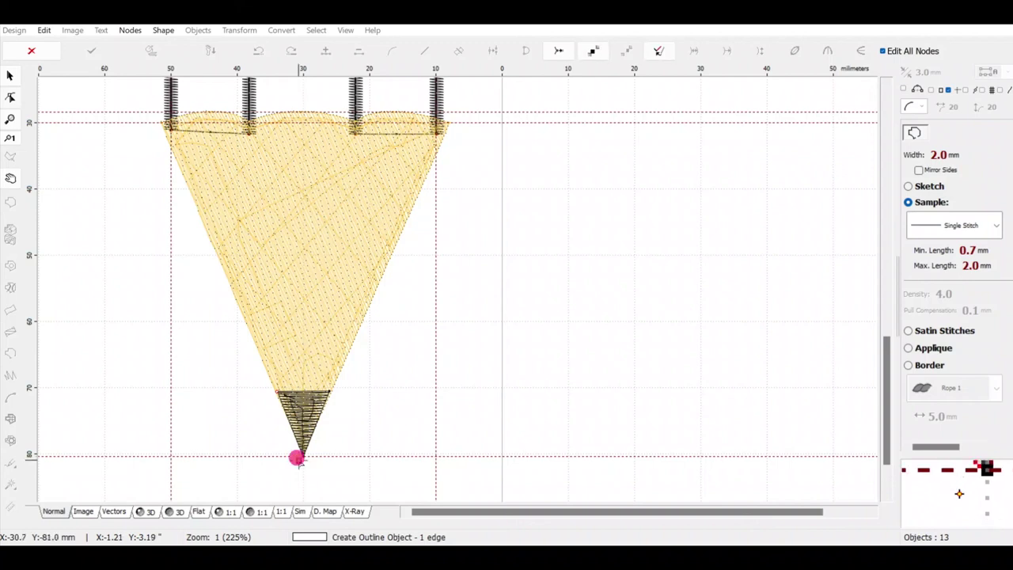
pyautogui.click(151, 124)
pyautogui.scroll(10, 488, 446)
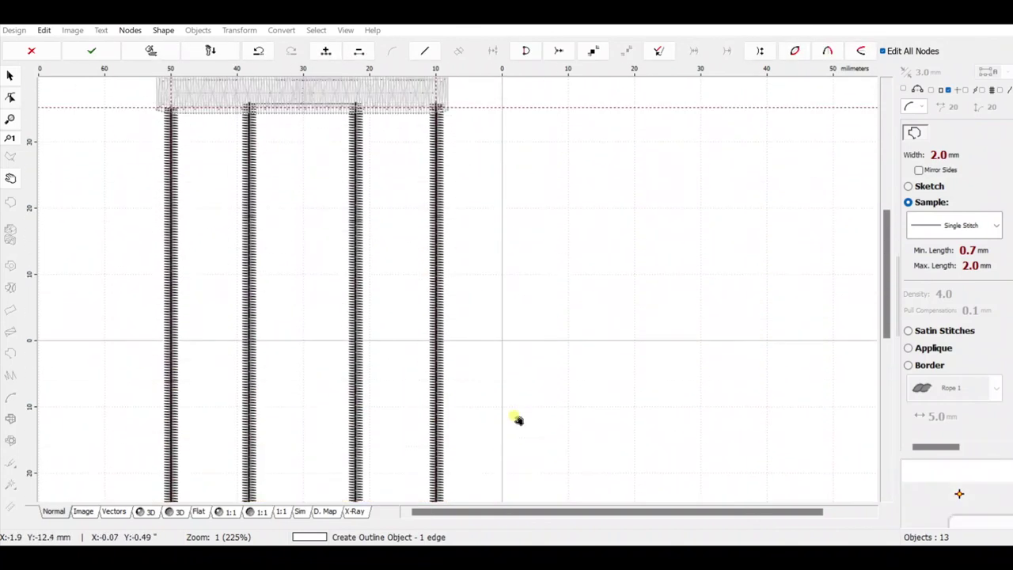
pyautogui.scroll(2, 153, 144)
pyautogui.click(152, 144)
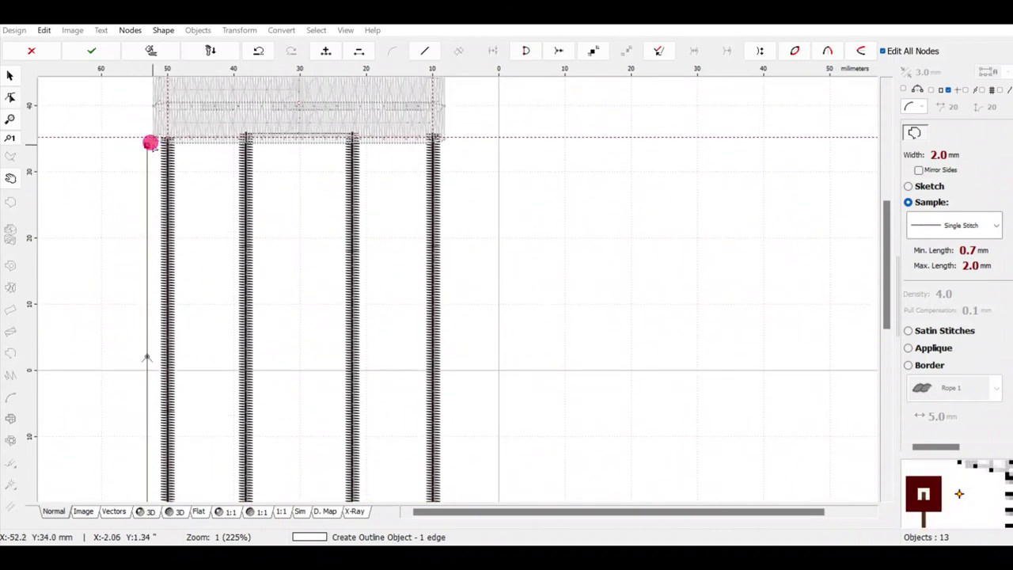
# - Continue the outline around the left side of the grey band and eraser to the eraser's top centre, and mirror it to close the shape
pyautogui.scroll(1, 129, 215)
pyautogui.scroll(1, 129, 215)
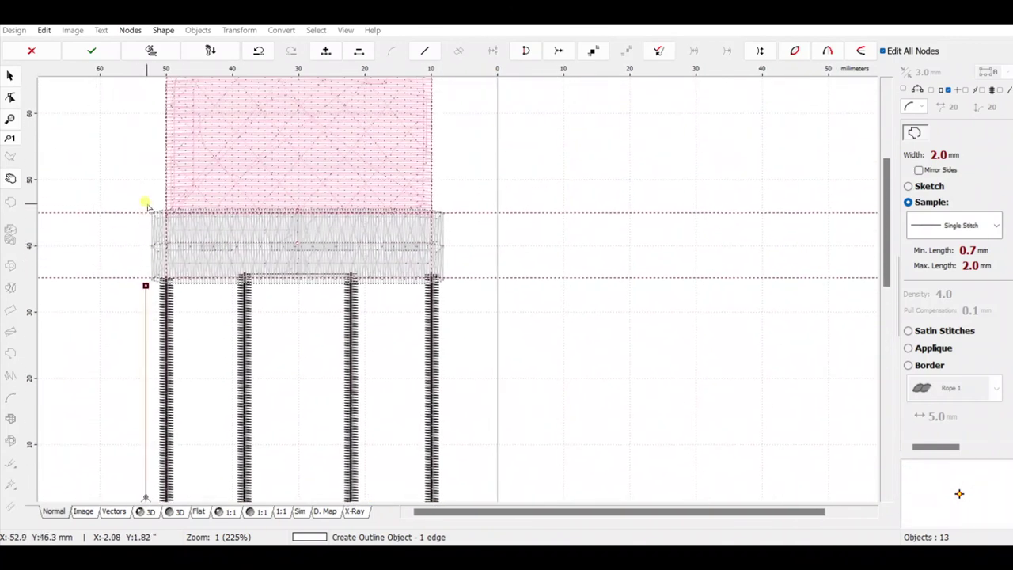
pyautogui.hotkey('ctrl', 'z')
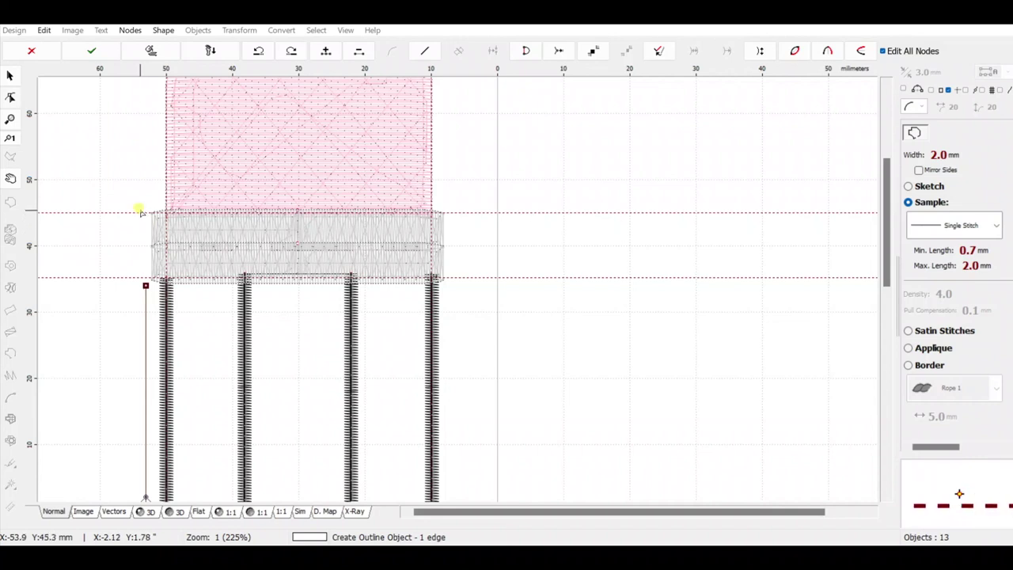
pyautogui.click(140, 212)
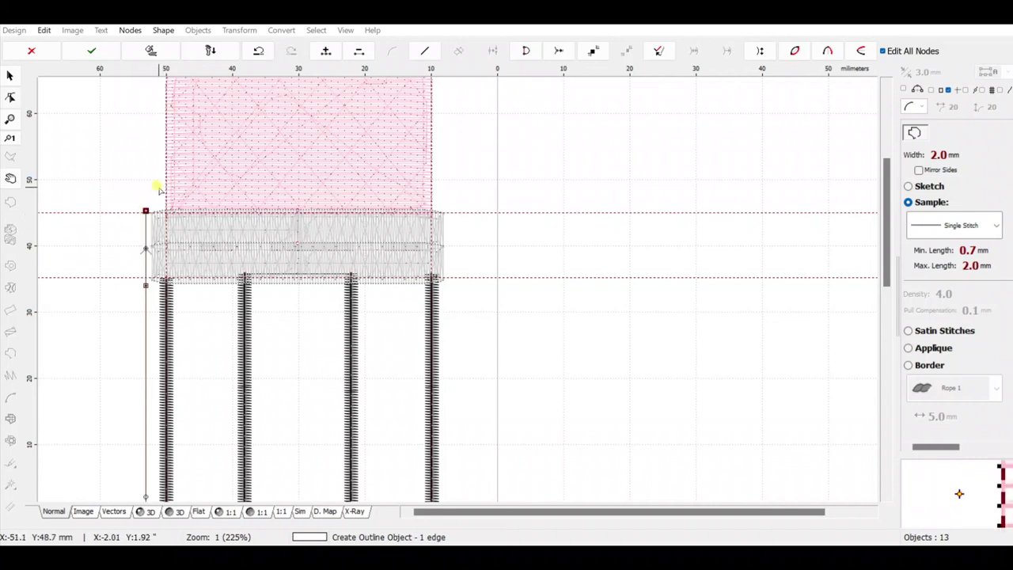
pyautogui.click(156, 189)
pyautogui.scroll(2, 154, 190)
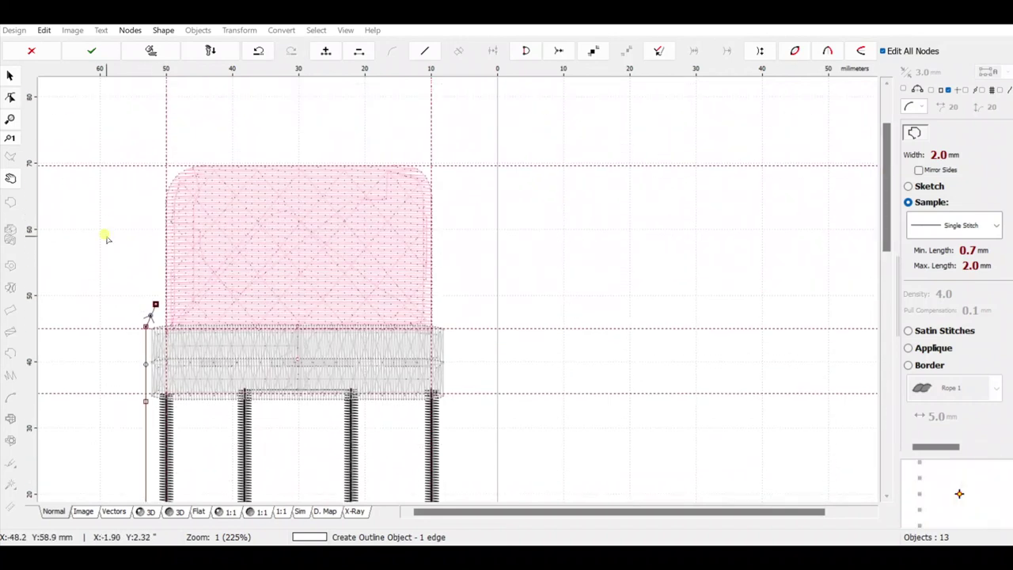
pyautogui.click(155, 187)
pyautogui.click(189, 153)
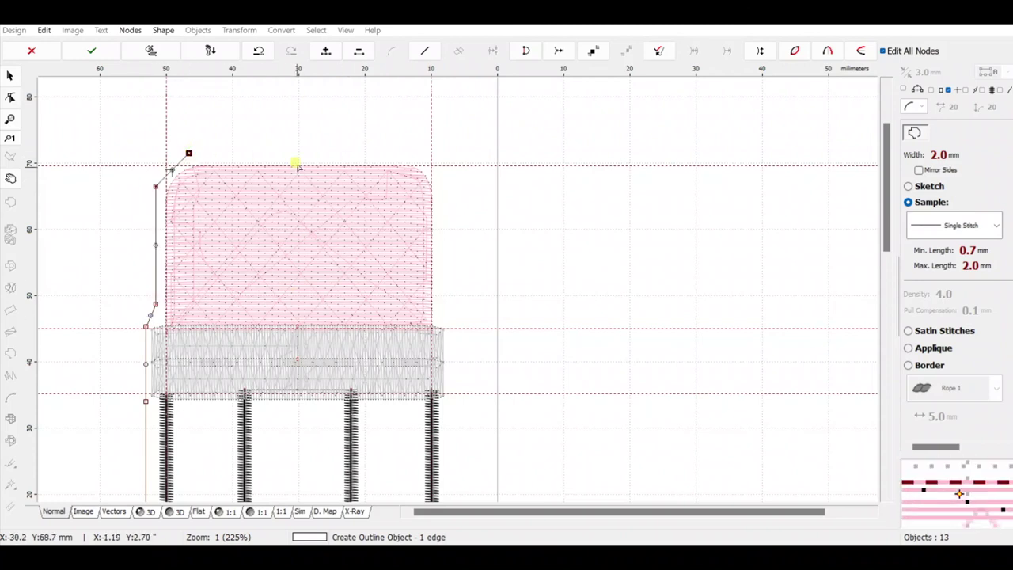
pyautogui.click(298, 153)
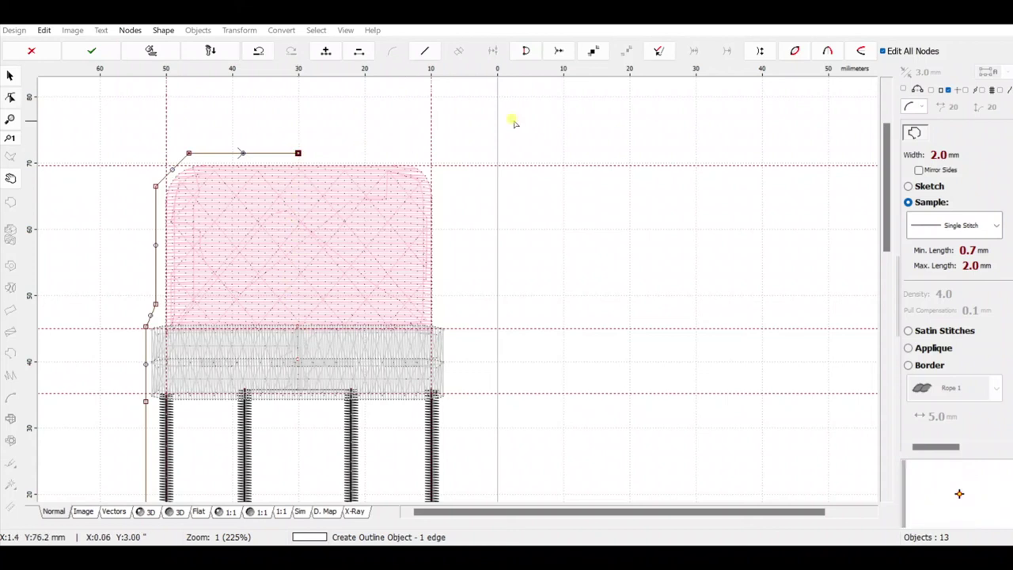
pyautogui.click(828, 52)
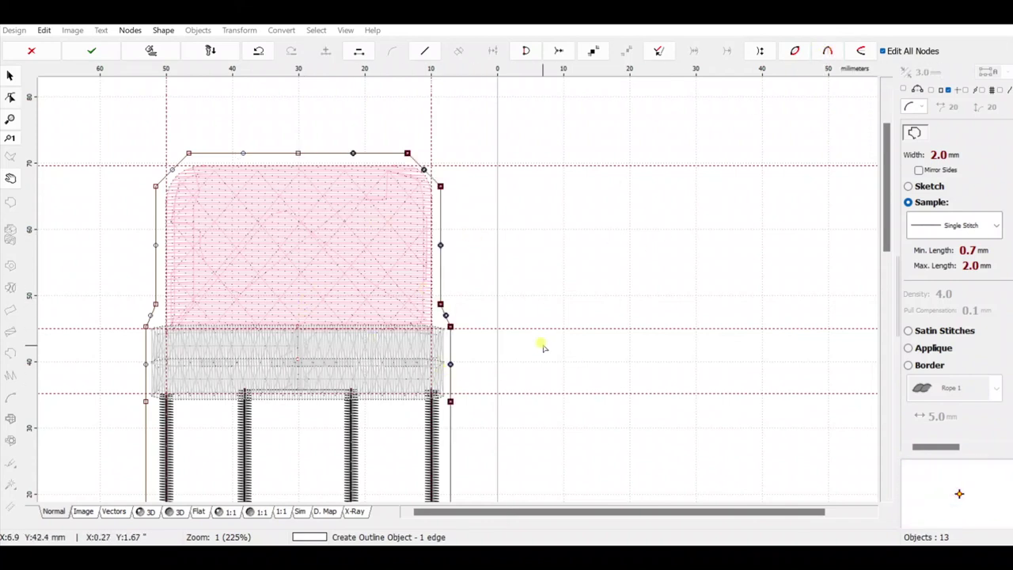
# - Curve the outline's two bevelled corners at the top of the eraser outward and apply the outline as an object
pyautogui.scroll(1, 543, 343)
pyautogui.scroll(-1, 543, 344)
pyautogui.scroll(-1, 543, 342)
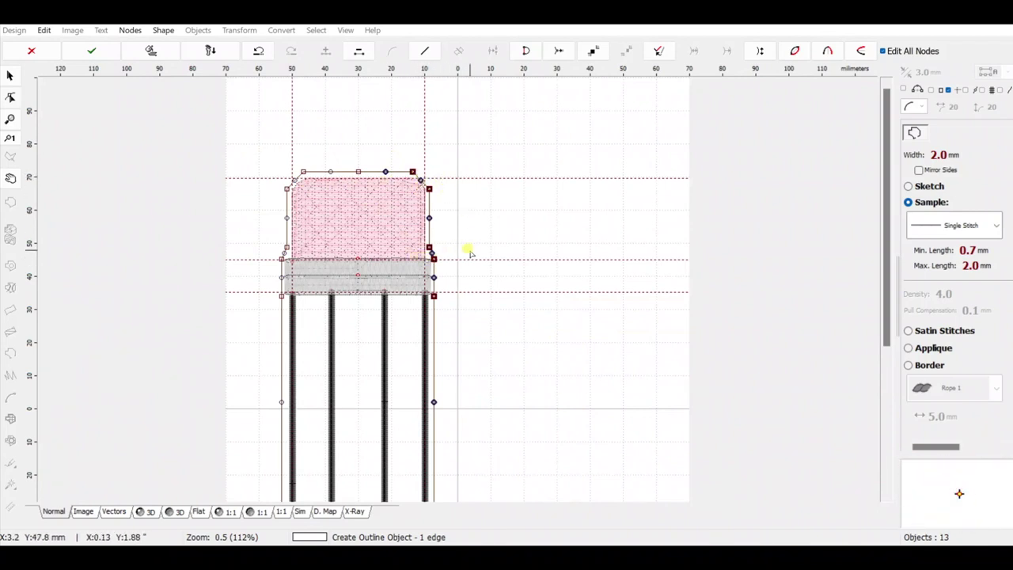
pyautogui.scroll(-1, 472, 251)
pyautogui.scroll(2, 469, 221)
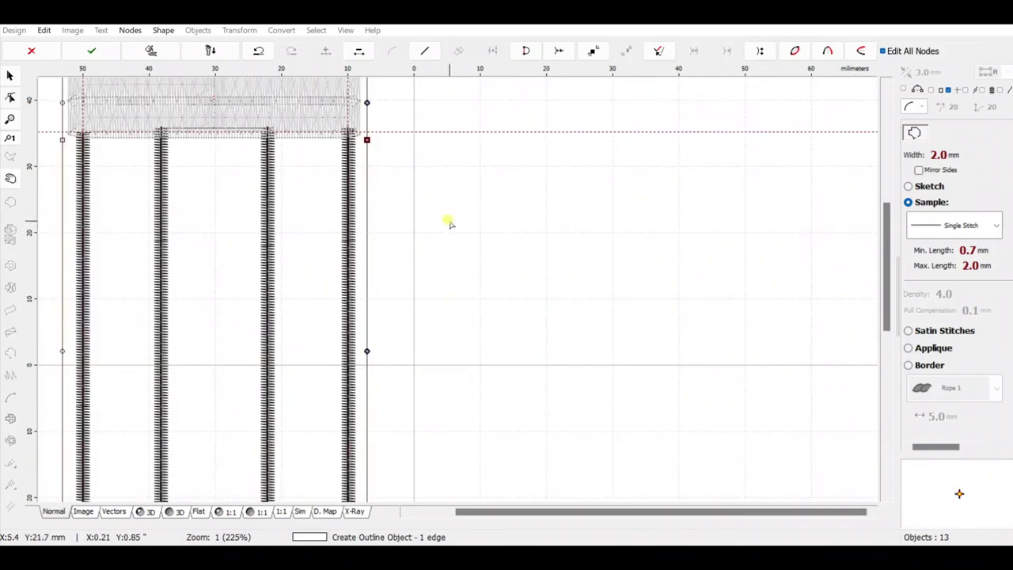
pyautogui.moveTo(449, 253); pyautogui.dragTo(505, 436)
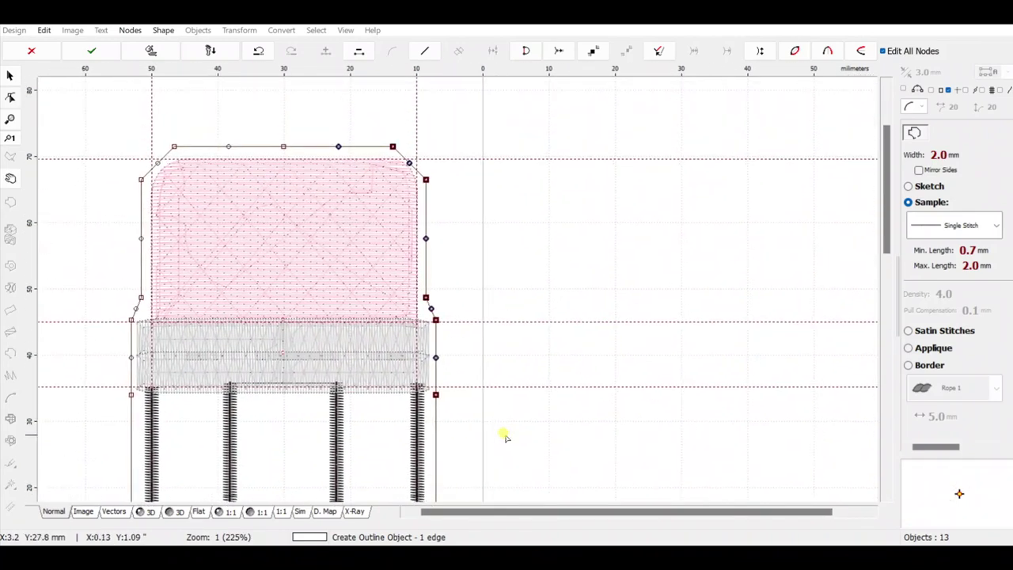
pyautogui.click(154, 160)
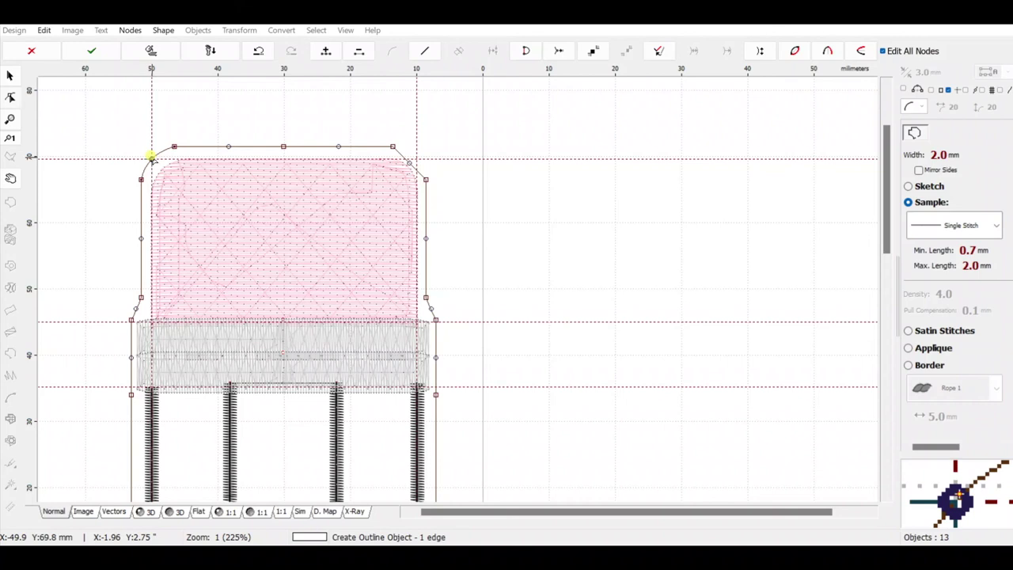
pyautogui.click(407, 159)
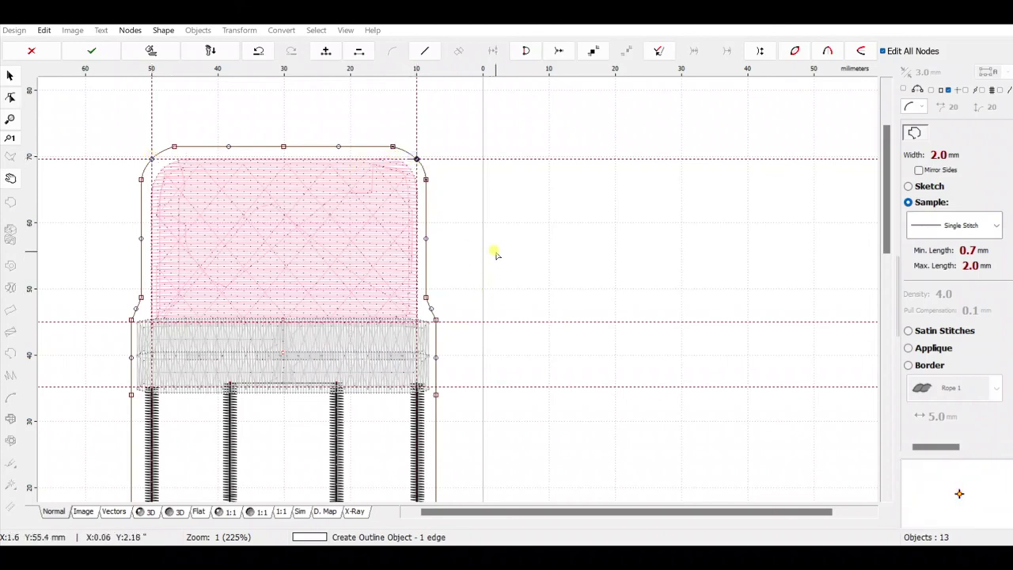
pyautogui.scroll(-1, 483, 262)
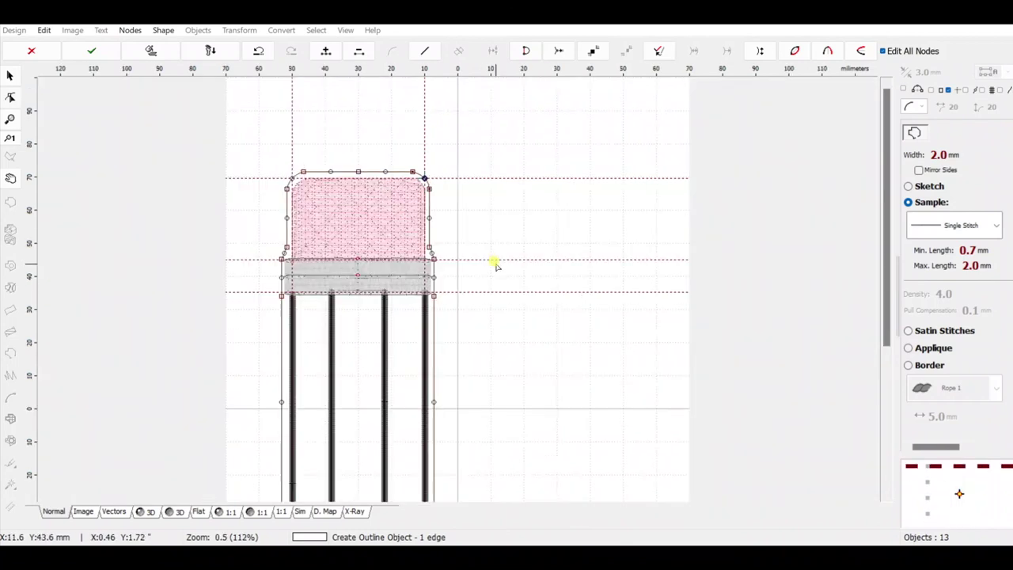
pyautogui.scroll(2, 487, 264)
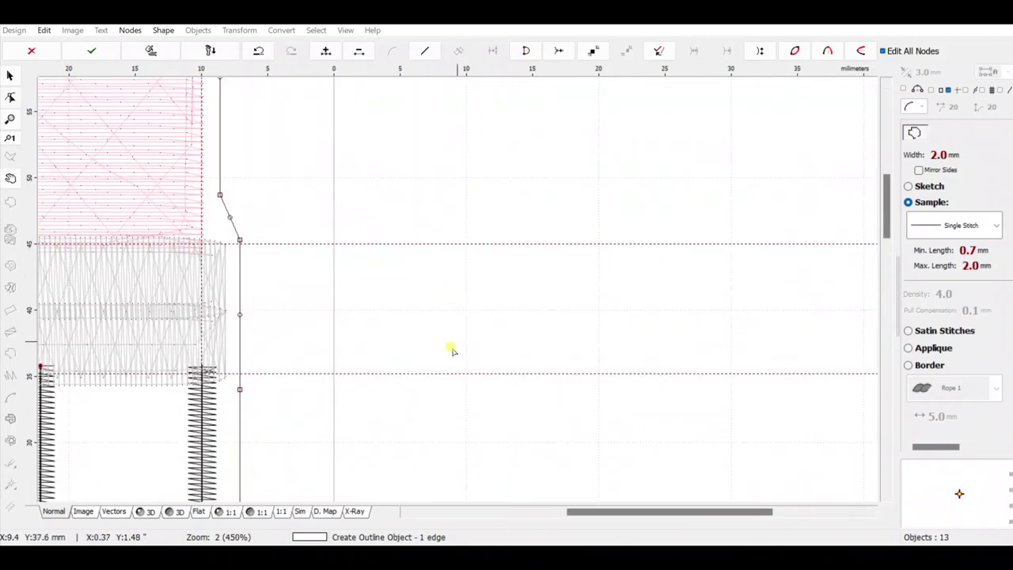
pyautogui.scroll(-1, 430, 361)
pyautogui.scroll(-1, 430, 360)
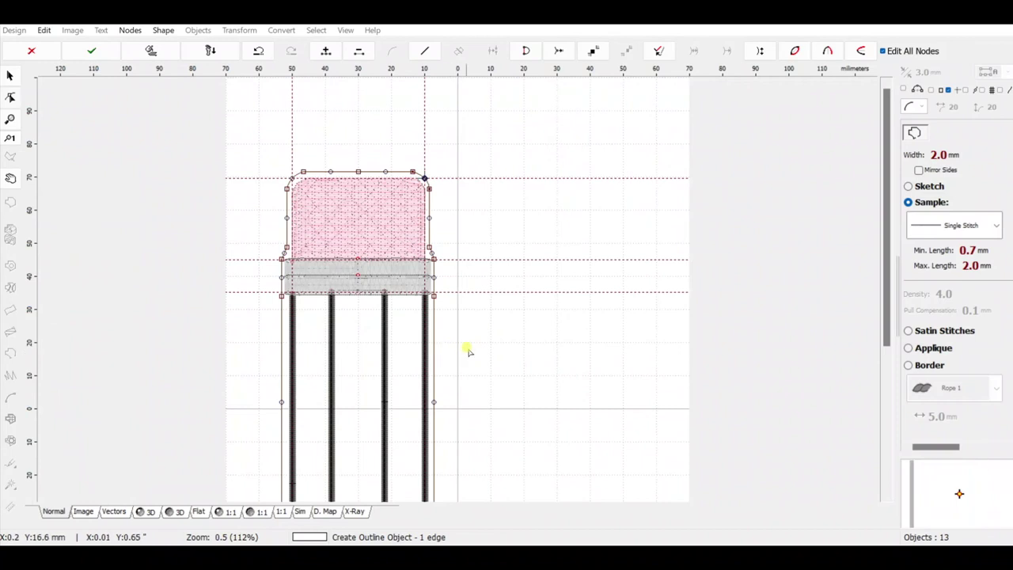
pyautogui.click(102, 54)
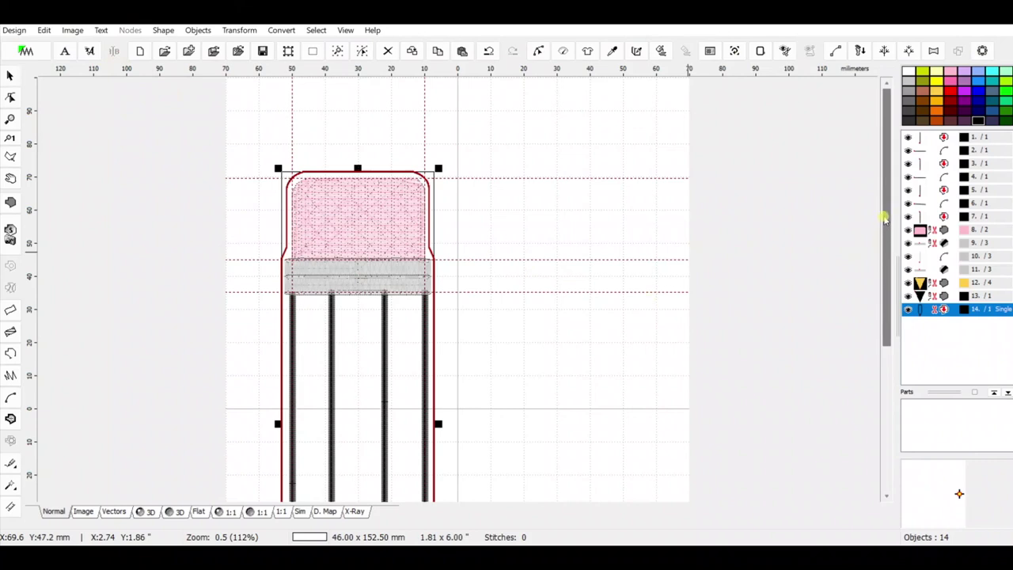
# - Resize the pencil outline to a height of 155 mm, keeping its aspect ratio
pyautogui.moveTo(885, 218)
pyautogui.mouseDown()
pyautogui.moveTo(904, 350)
pyautogui.moveTo(885, 252)
pyautogui.mouseUp()
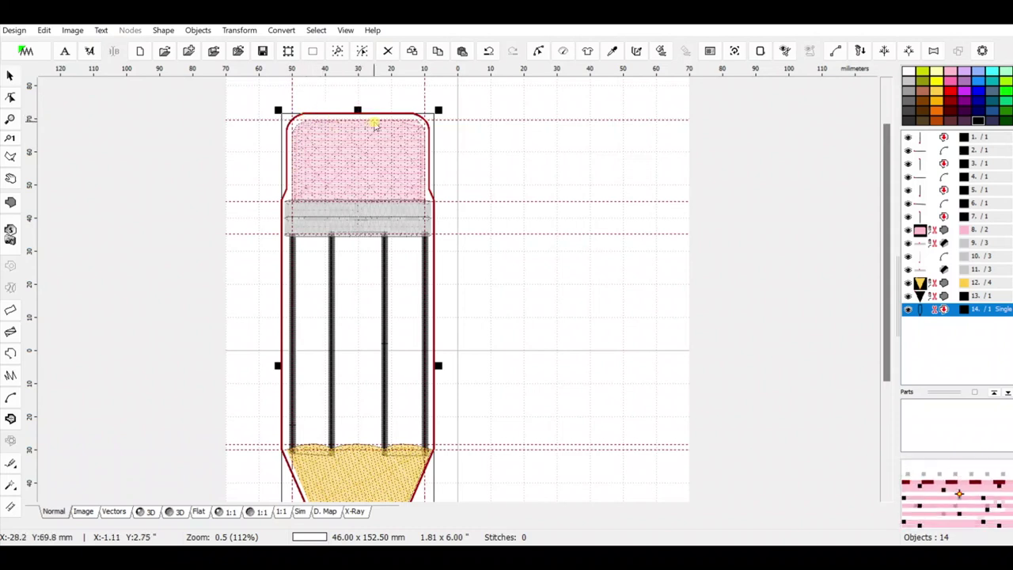
pyautogui.click(367, 537)
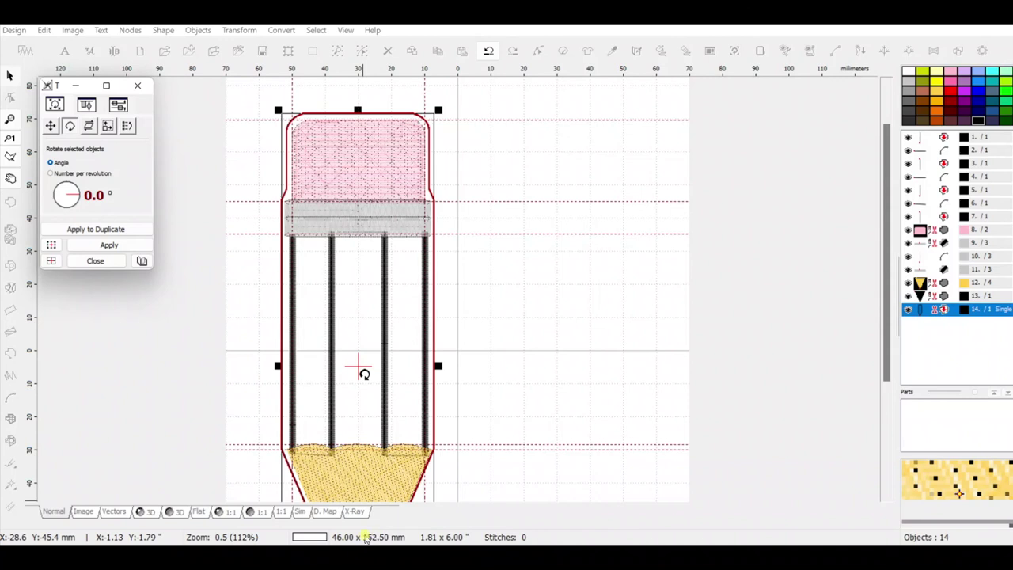
pyautogui.click(108, 127)
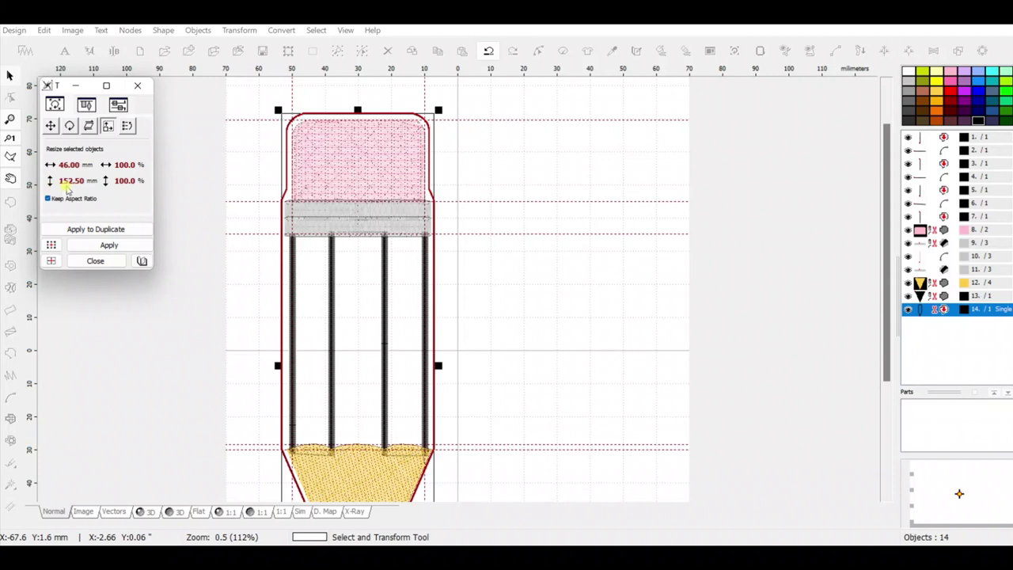
pyautogui.scroll(1, 71, 187)
pyautogui.scroll(4, 71, 187)
pyautogui.scroll(1, 71, 187)
pyautogui.scroll(1, 72, 187)
pyautogui.scroll(3, 71, 187)
pyautogui.scroll(2, 71, 187)
pyautogui.scroll(2, 71, 183)
pyautogui.click(97, 249)
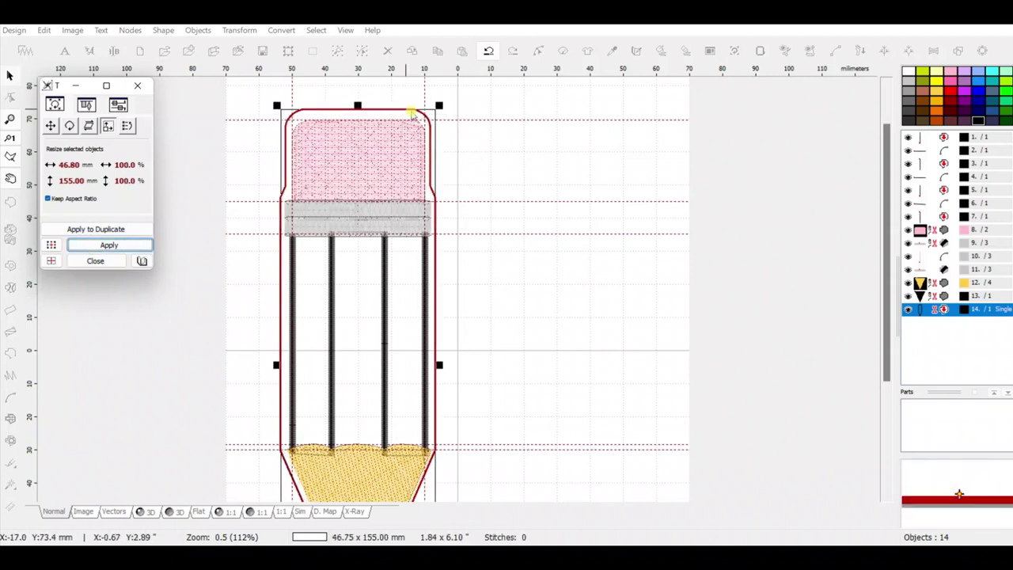
pyautogui.click(96, 262)
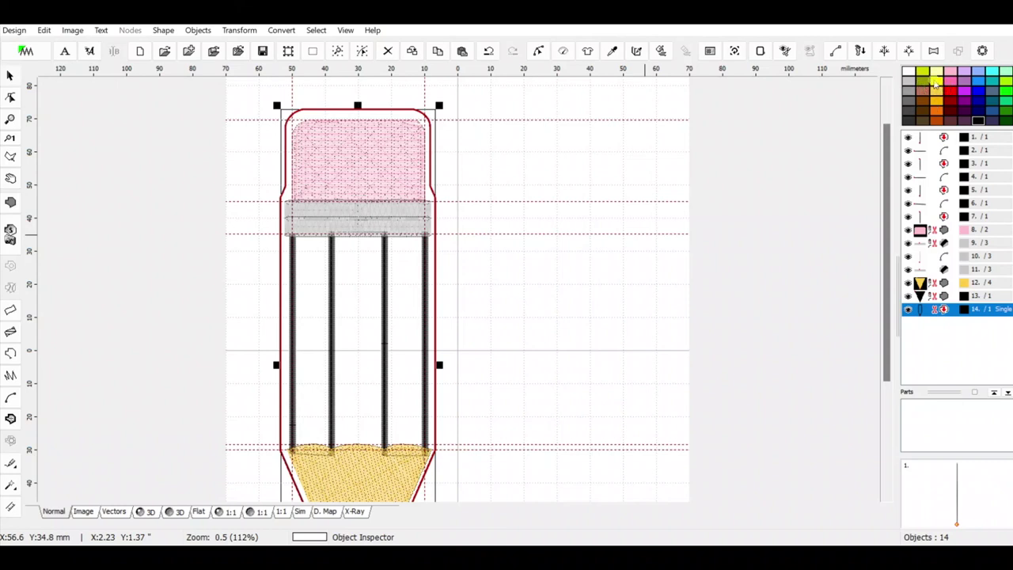
# - Recolor the pencil outline yellow and add a duplicate of it in dark blue-grey
pyautogui.moveTo(956, 315); pyautogui.dragTo(956, 314)
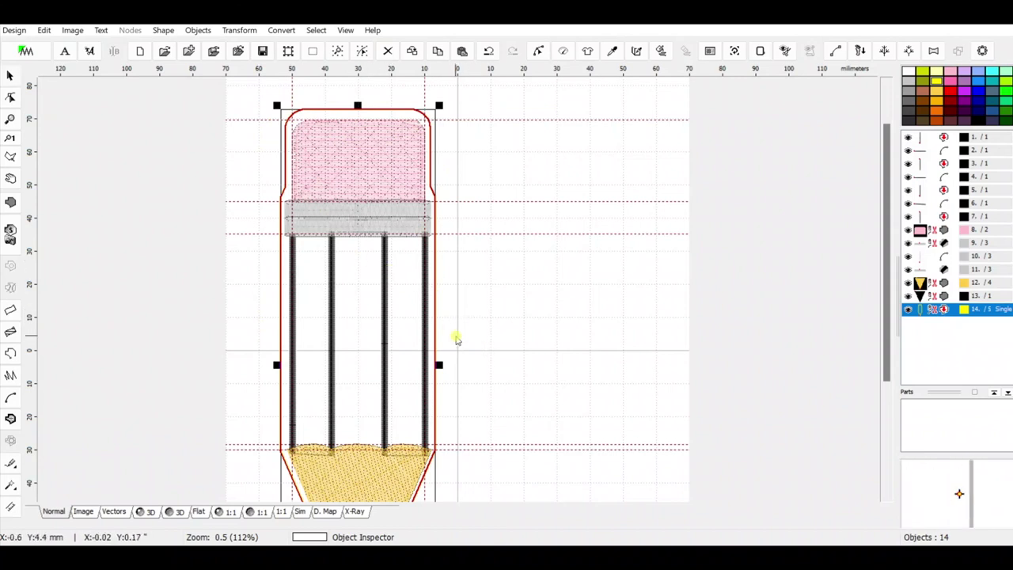
pyautogui.hotkey('ctrl', 'd')
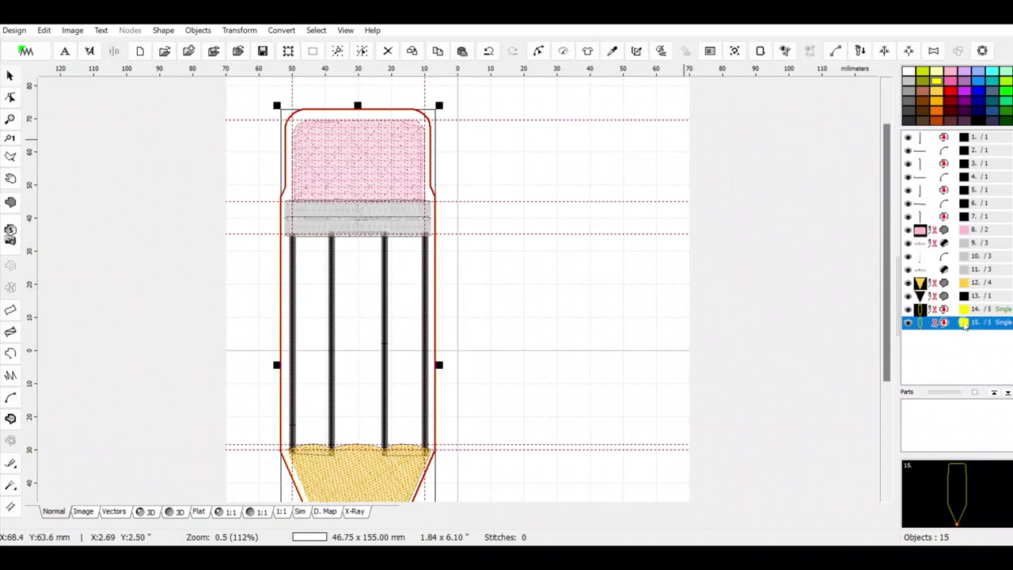
pyautogui.click(994, 91)
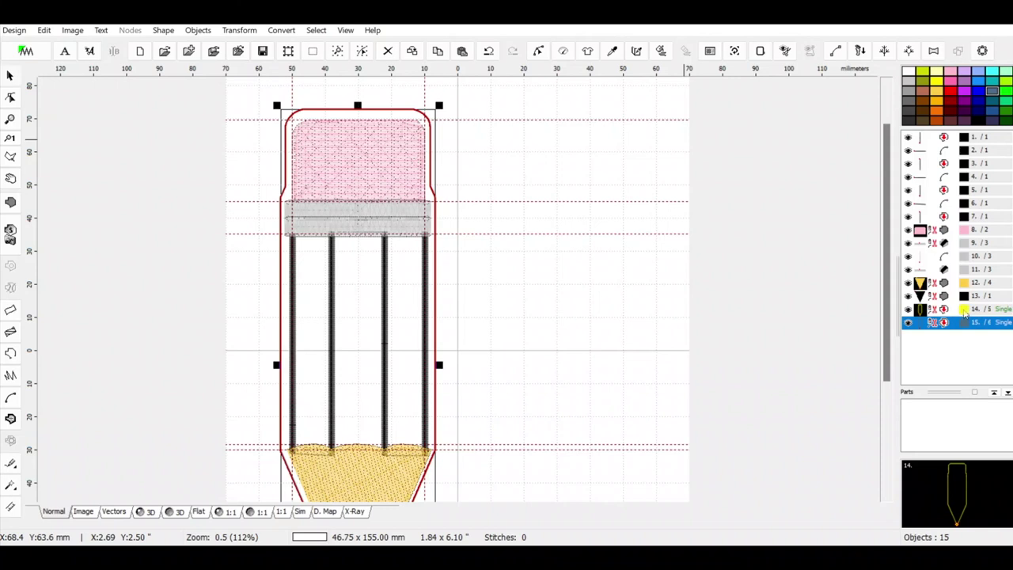
# - Move the yellow pencil outline to the very start of the stitch sequence, before the first black column
pyautogui.click(965, 309)
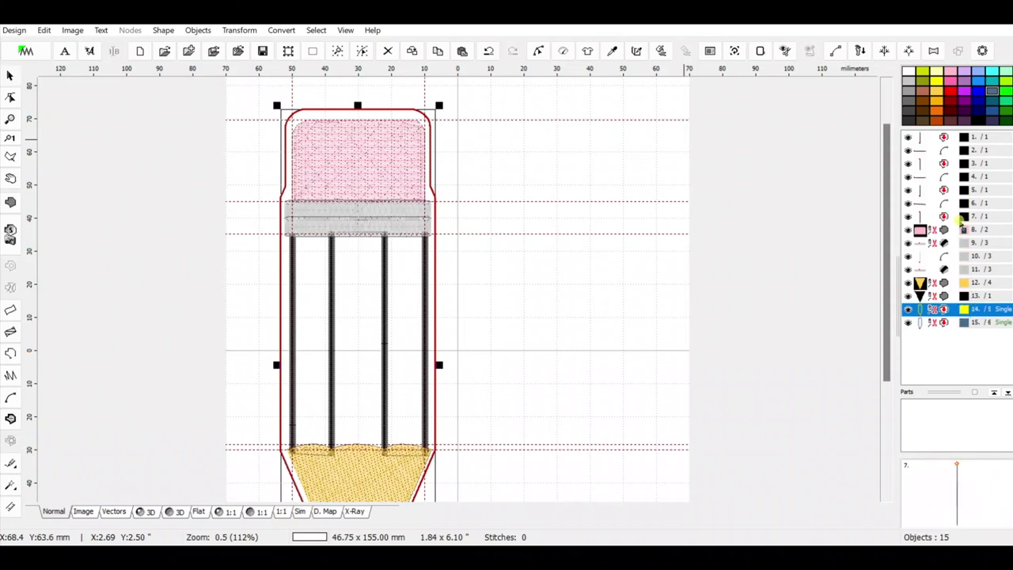
pyautogui.rightClick(925, 141)
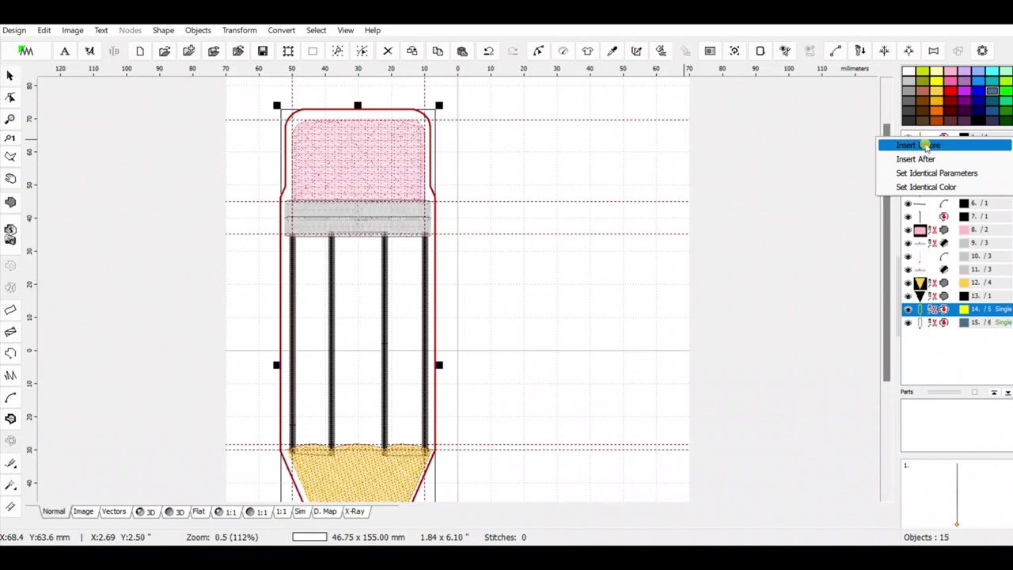
pyautogui.click(926, 147)
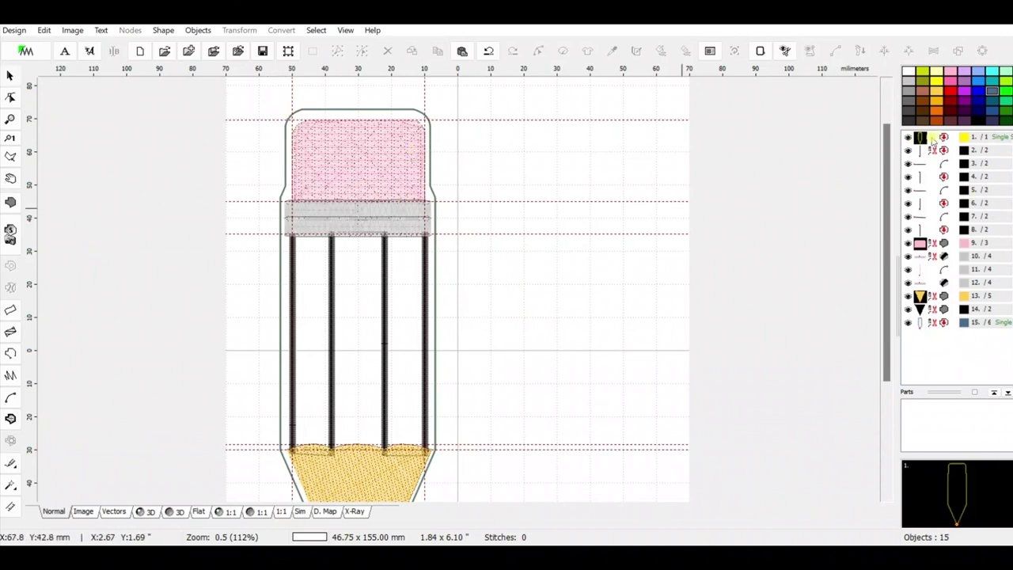
# - Generate the stitches for all objects, from the yellow outline to the dark blue-grey one, and show the whole pencil in 3D
pyautogui.click(933, 139)
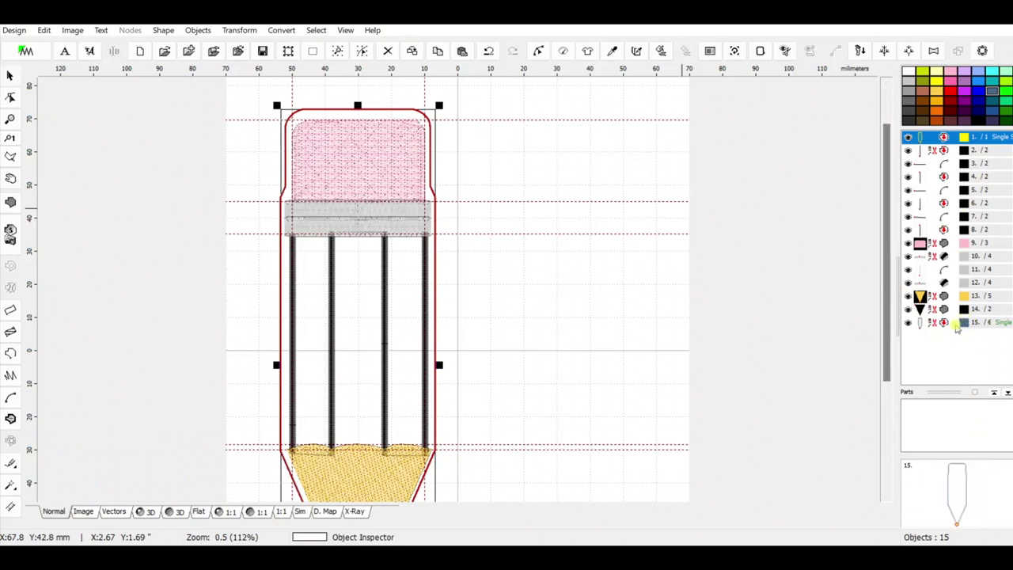
pyautogui.keyDown('ctrl'); pyautogui.click(955, 324); pyautogui.keyUp('ctrl')
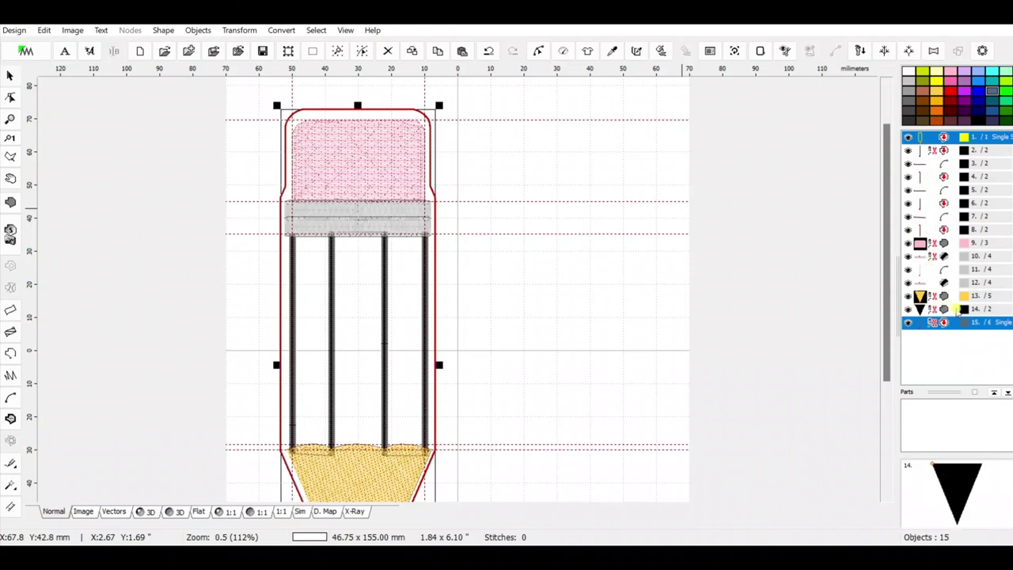
pyautogui.keyDown('shift'); pyautogui.click(957, 310); pyautogui.keyUp('shift')
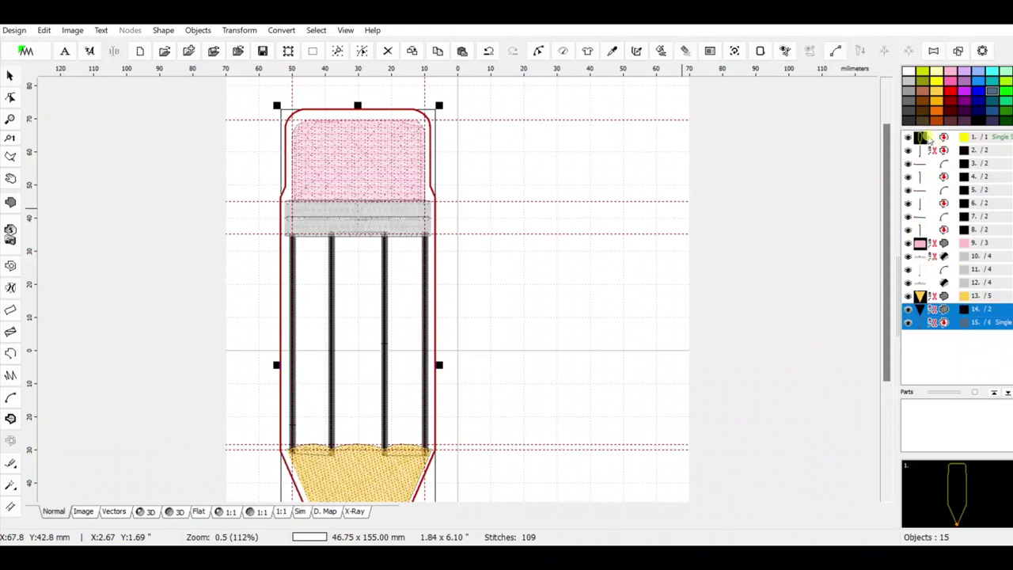
pyautogui.keyDown('shift'); pyautogui.click(930, 139); pyautogui.keyUp('shift')
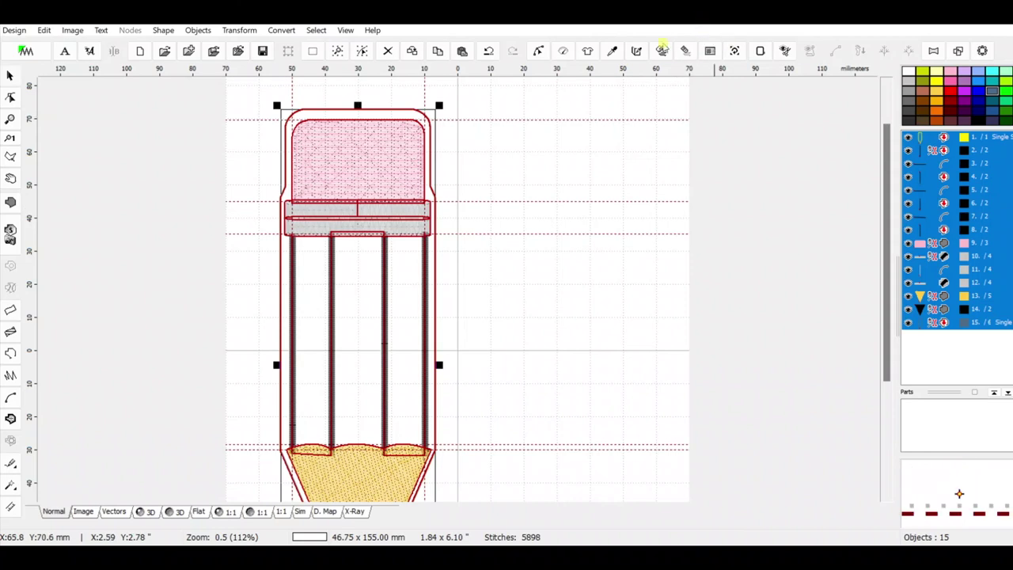
pyautogui.click(662, 50)
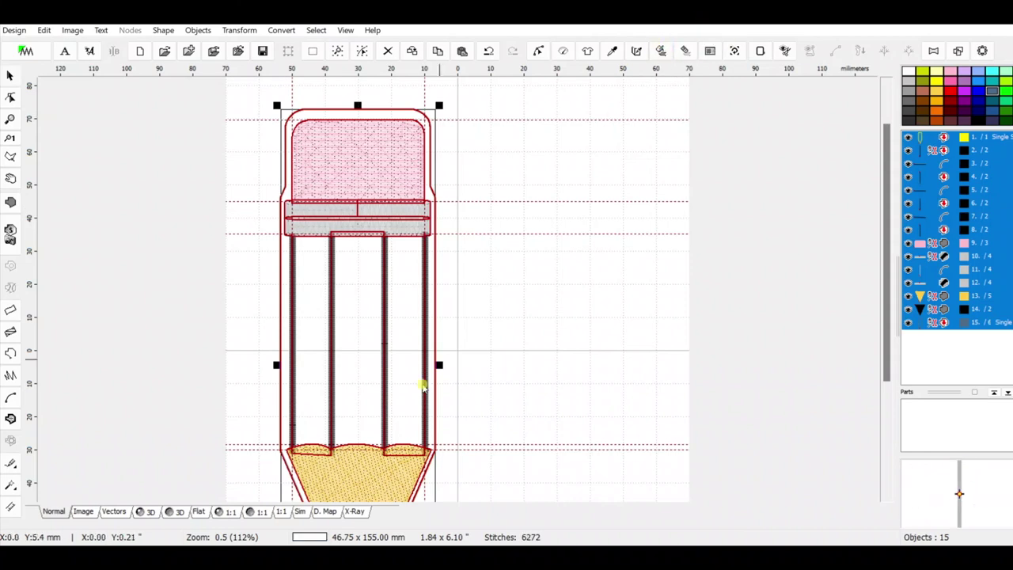
pyautogui.click(147, 511)
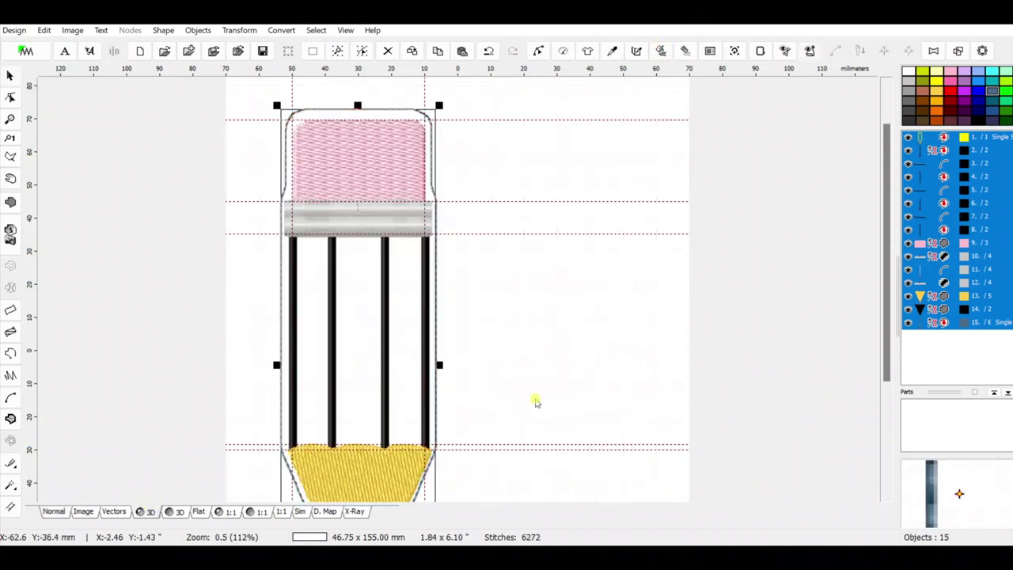
pyautogui.hotkey('shift', 'z')
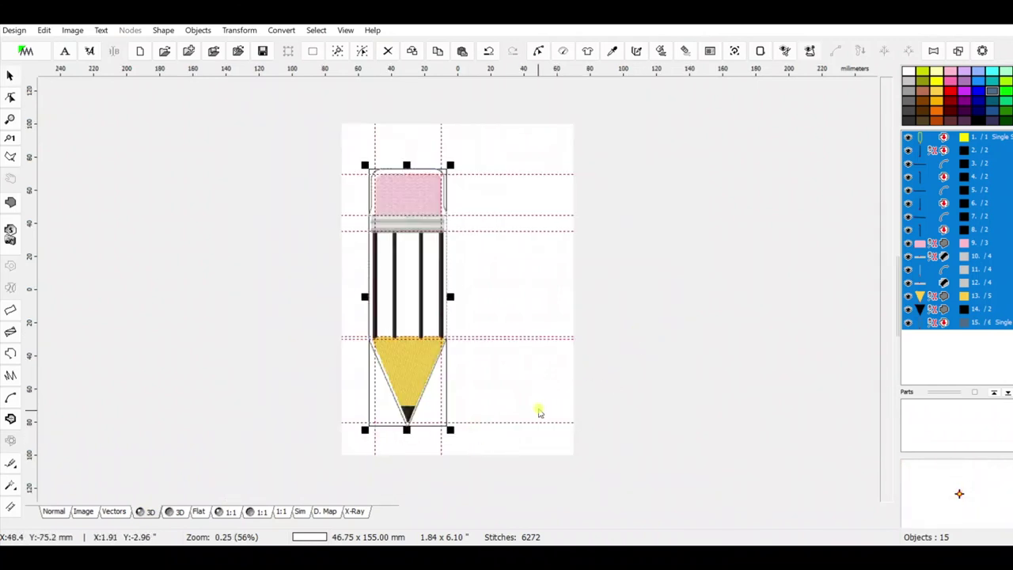
pyautogui.click(523, 427)
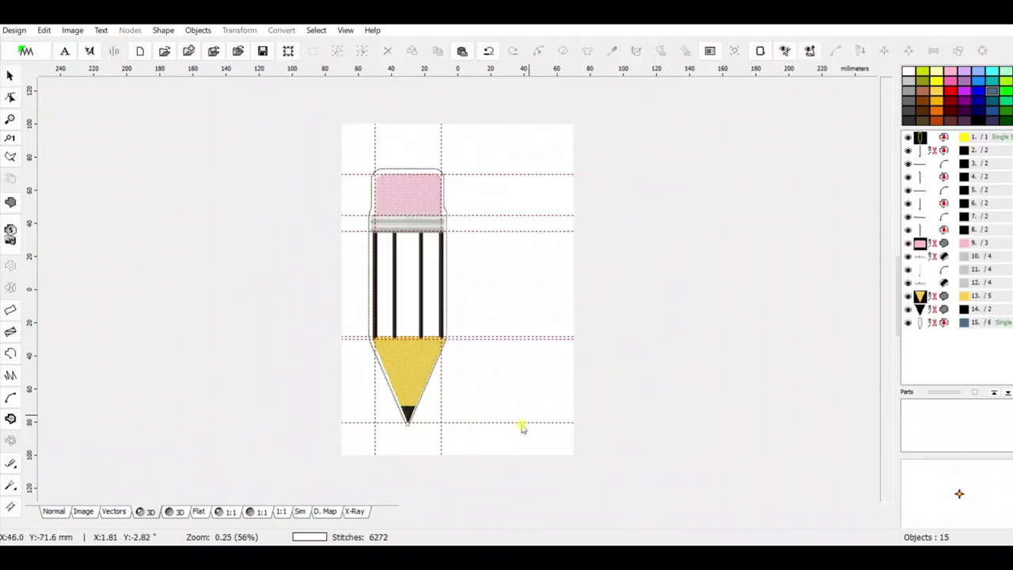
# - Erase all guide lines from the workspace
pyautogui.click(300, 512)
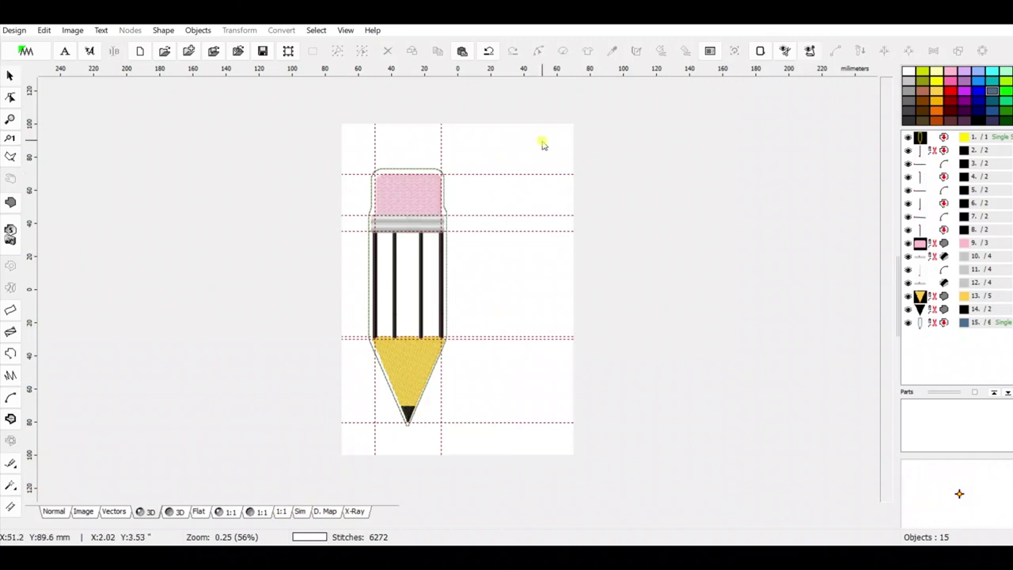
pyautogui.click(15, 30)
pyautogui.moveTo(41, 26)
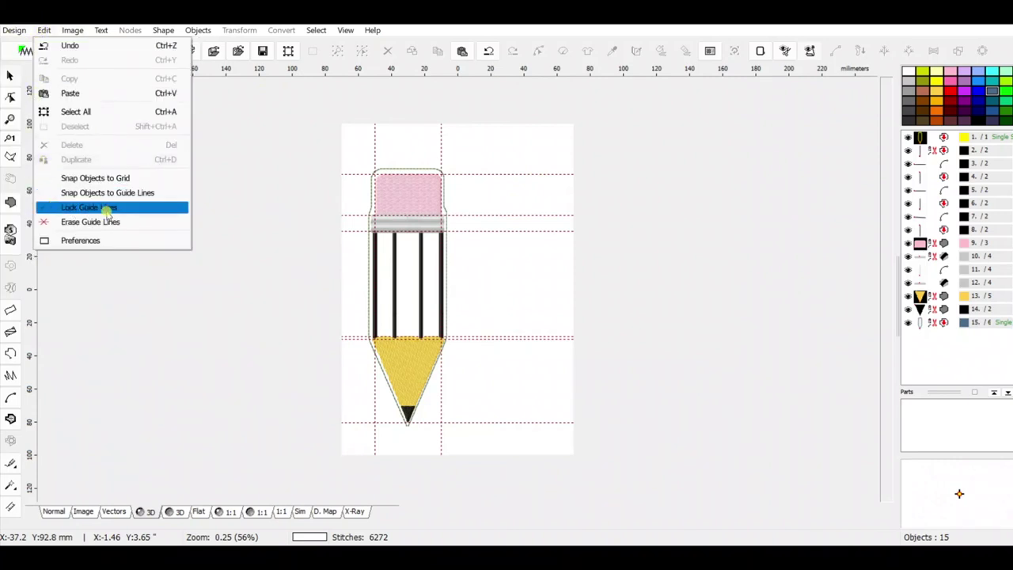
pyautogui.click(48, 208)
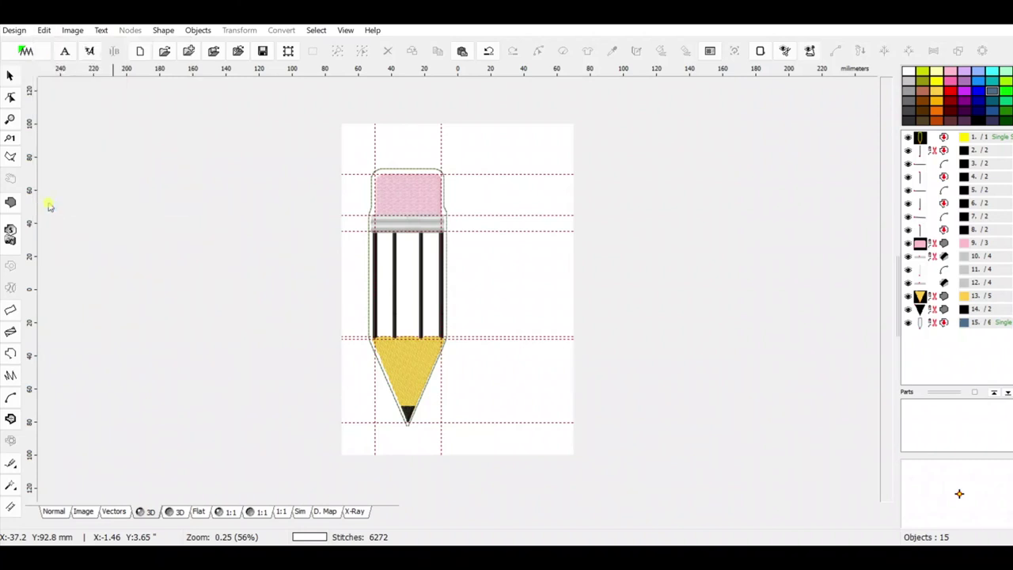
pyautogui.click(44, 32)
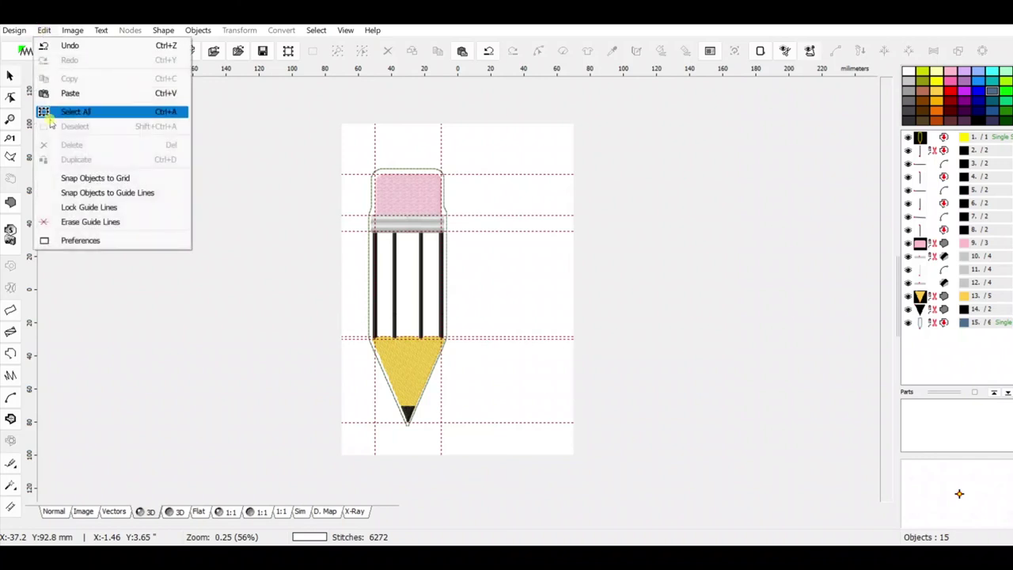
pyautogui.click(93, 224)
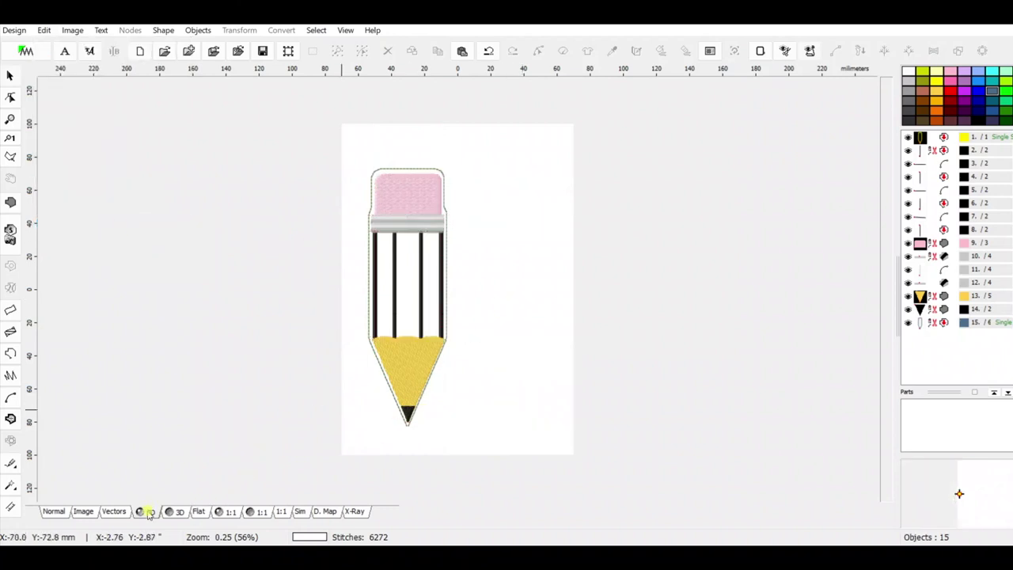
# - Simulate the sewing of the pencil at speed 200, resuming after each stop, to check the stitching order from yellow to dark blue-grey outline
pyautogui.click(301, 512)
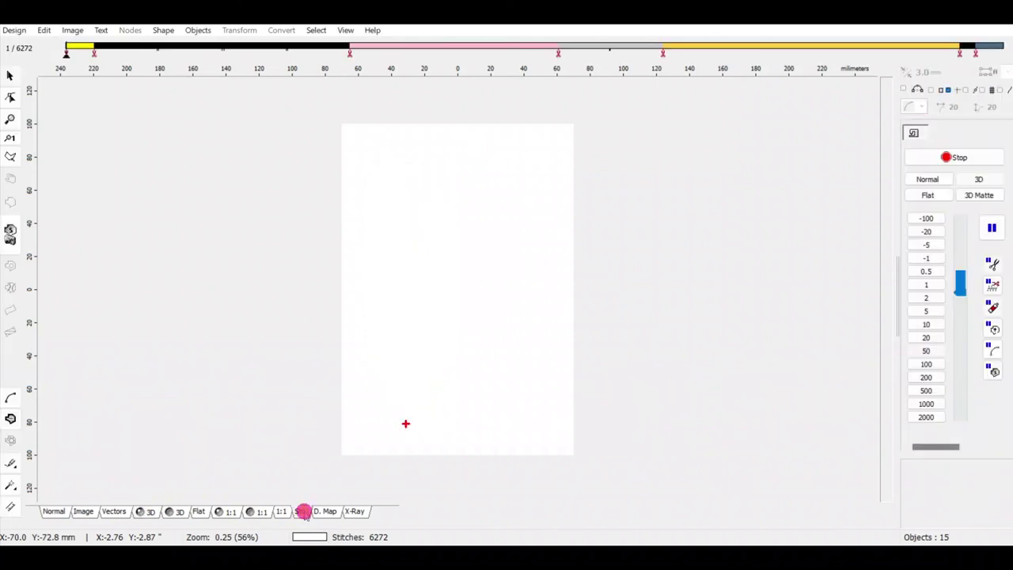
pyautogui.click(926, 377)
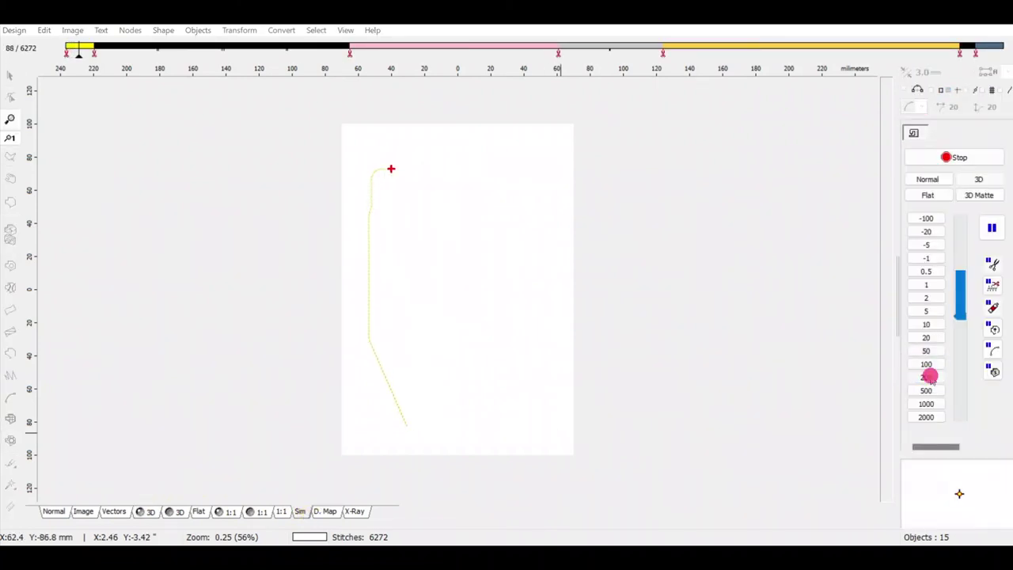
pyautogui.click(991, 230)
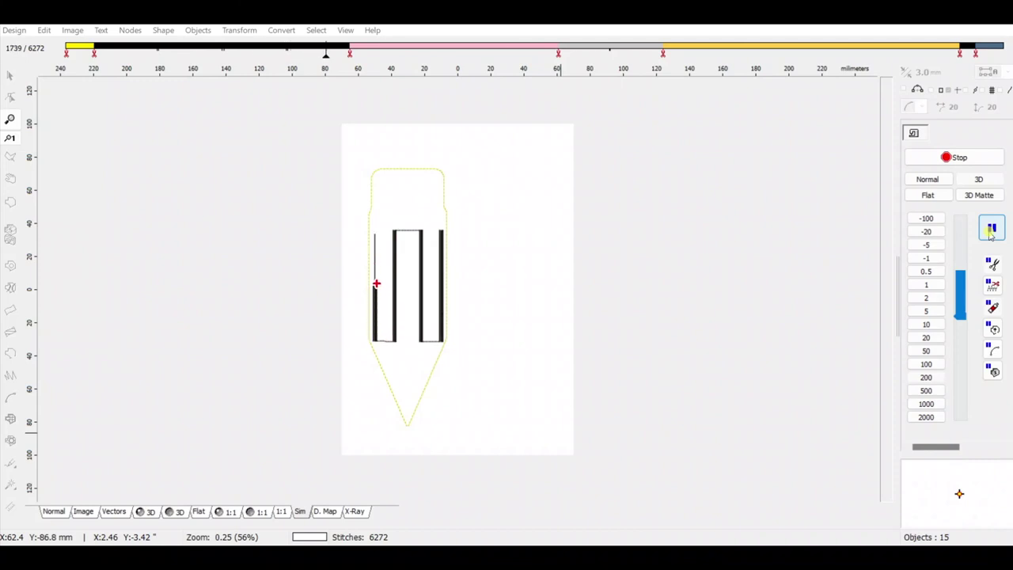
pyautogui.click(990, 231)
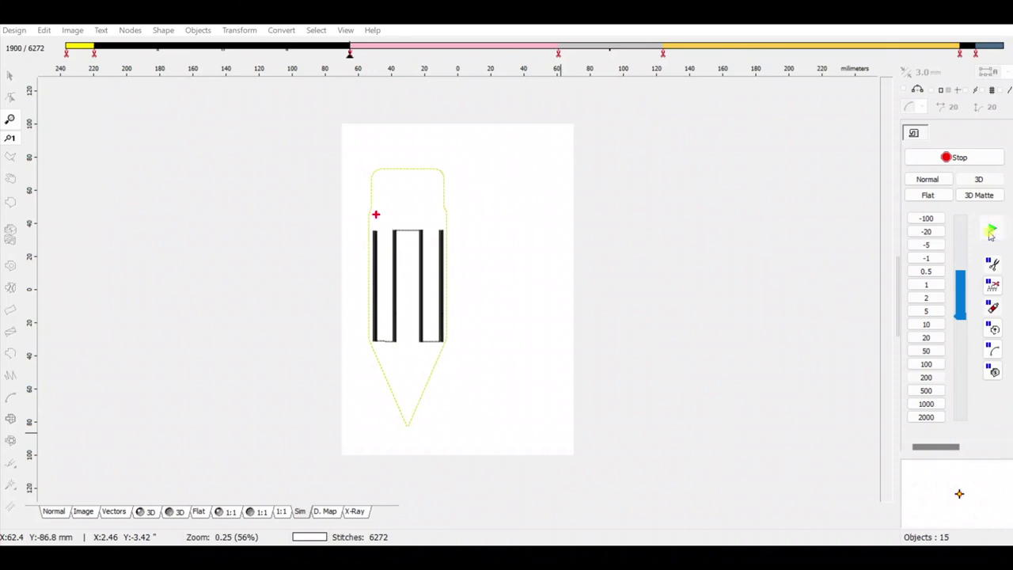
pyautogui.click(994, 230)
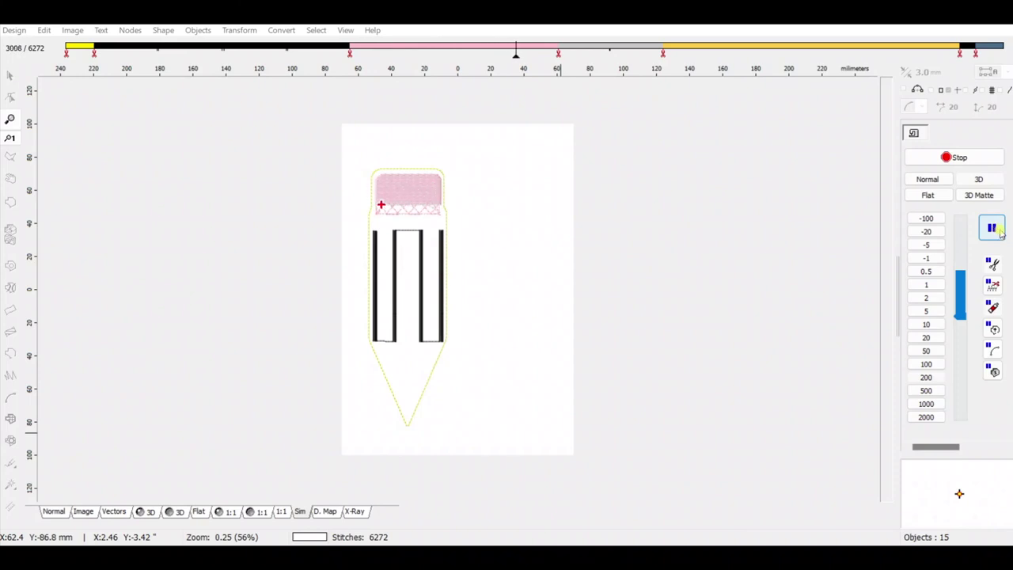
pyautogui.click(992, 231)
pyautogui.click(992, 231)
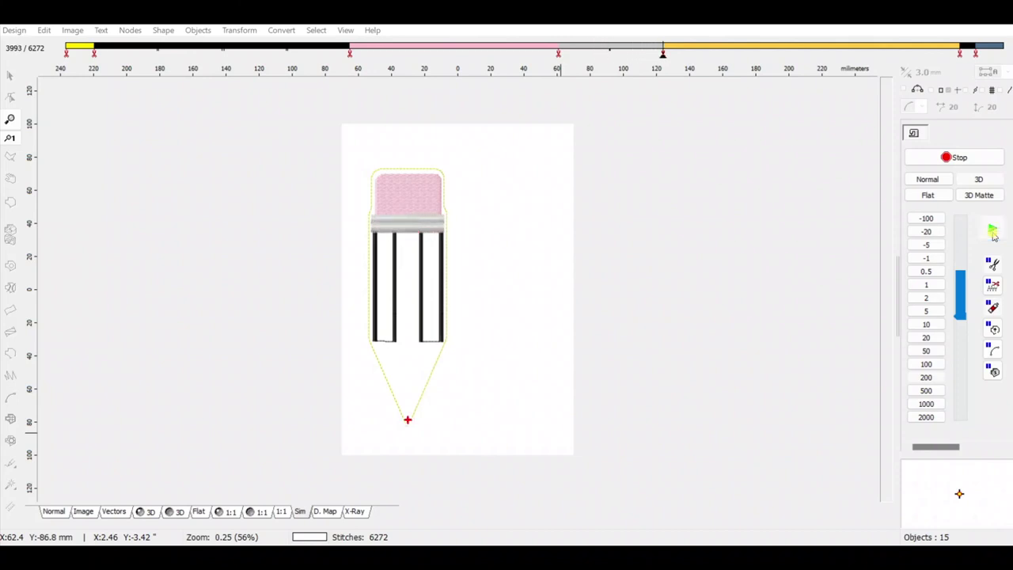
pyautogui.click(993, 233)
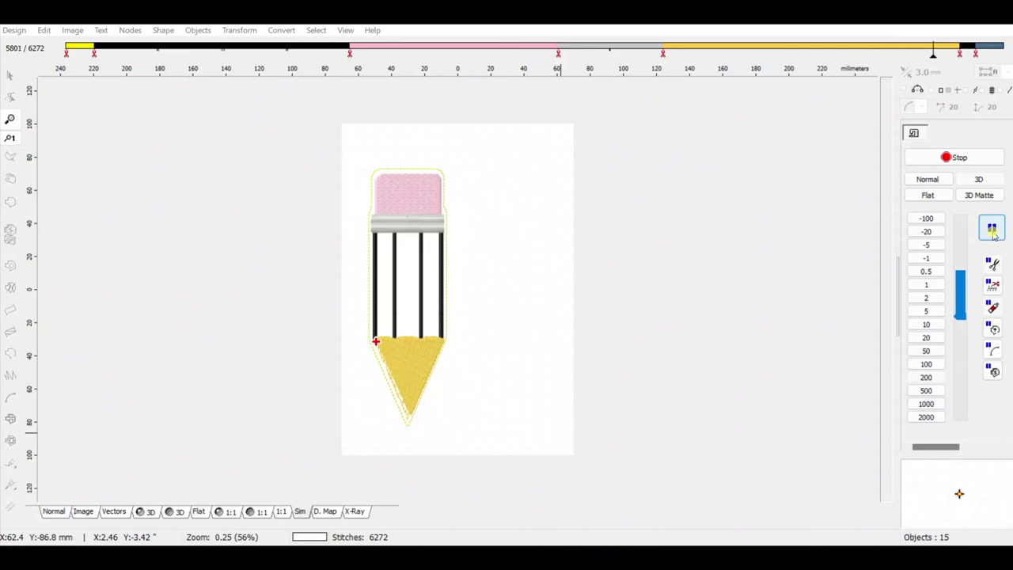
pyautogui.click(992, 231)
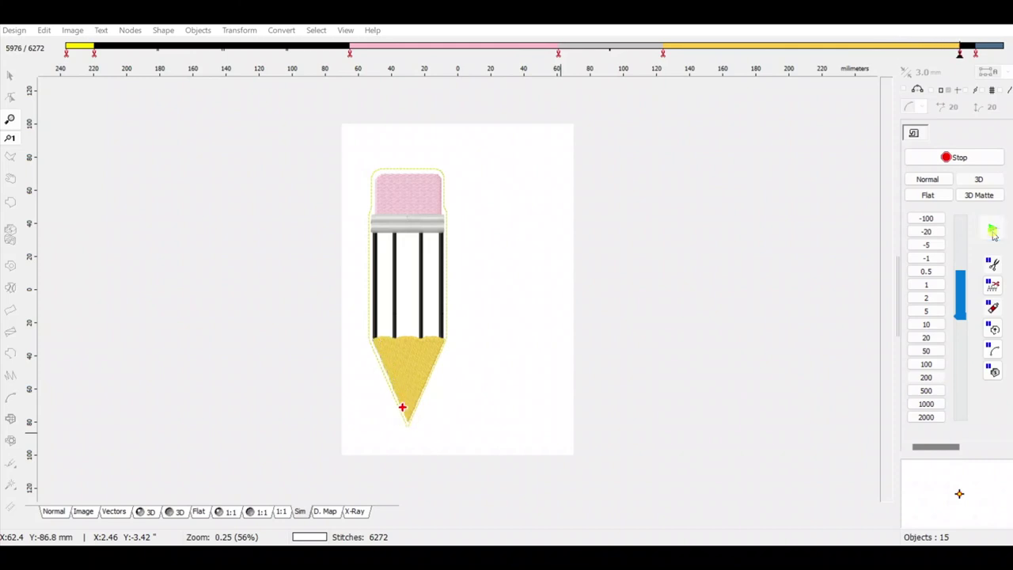
pyautogui.click(993, 232)
pyautogui.click(993, 232)
pyautogui.click(993, 232)
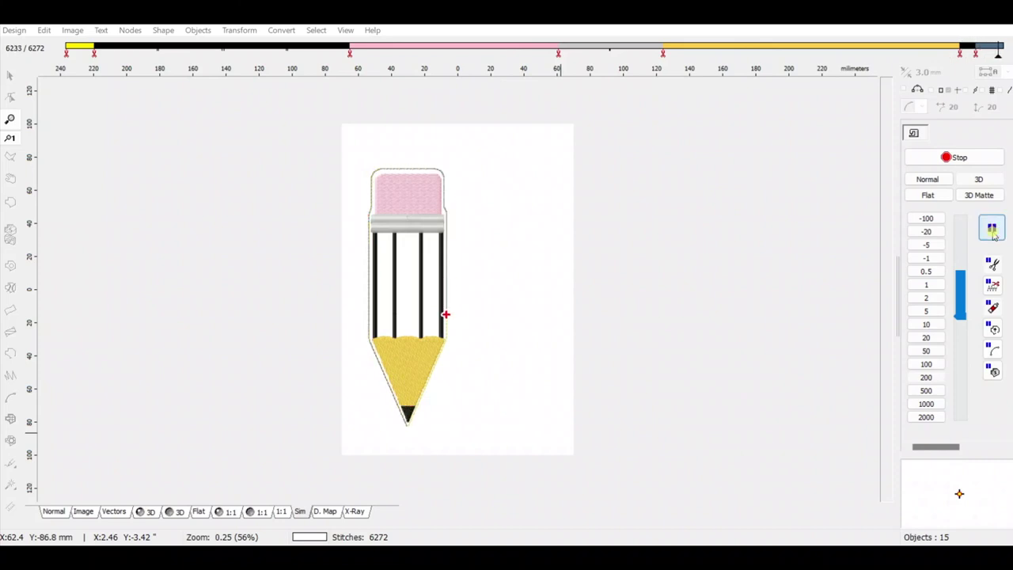